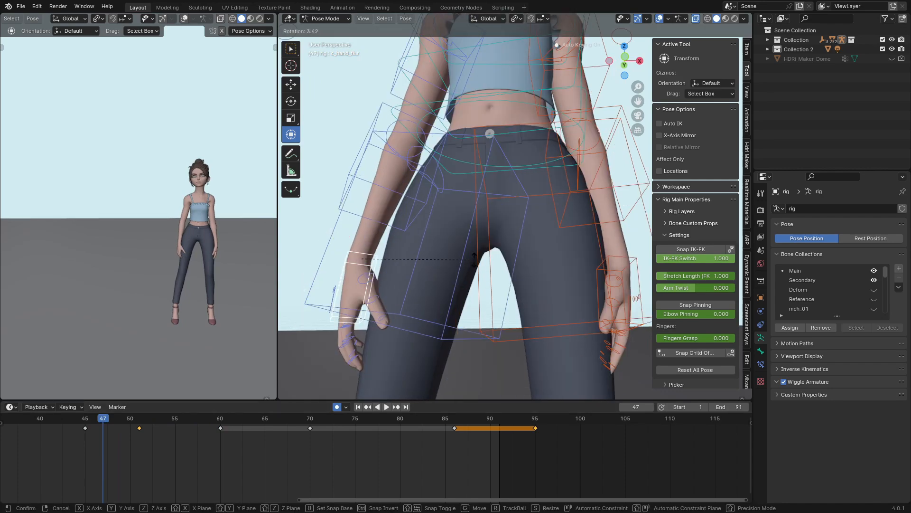
Rotate the right hand control and the right hand's finger controls at frame 47.
{"action": "left_click", "coordinate": [417, 304]}
{"action": "middle_click_drag", "start_coordinate": [493, 301], "coordinate": [684, 280]}
{"action": "middle_click_drag", "start_coordinate": [374, 227], "coordinate": [422, 238]}
{"action": "right_click", "coordinate": [442, 235]}
{"action": "key", "text": "r"}
{"action": "left_click", "coordinate": [429, 304]}
{"action": "middle_click_drag", "start_coordinate": [456, 295], "coordinate": [351, 280]}
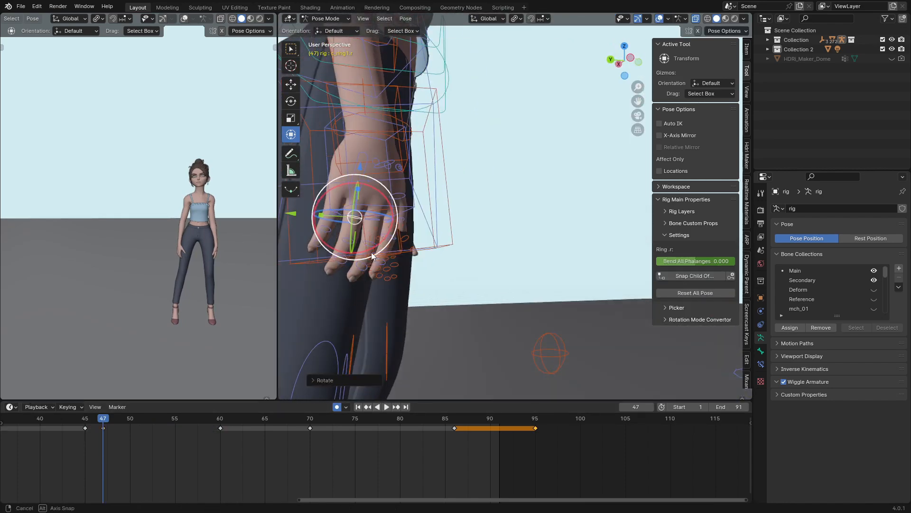
{"action": "right_click", "coordinate": [375, 221]}
{"action": "key", "text": "r"}
{"action": "left_click", "coordinate": [449, 290]}
Play back the animation to review the hand motion.
{"action": "left_click", "coordinate": [71, 448]}
{"action": "key", "text": "space"}
{"action": "key", "text": "space"}
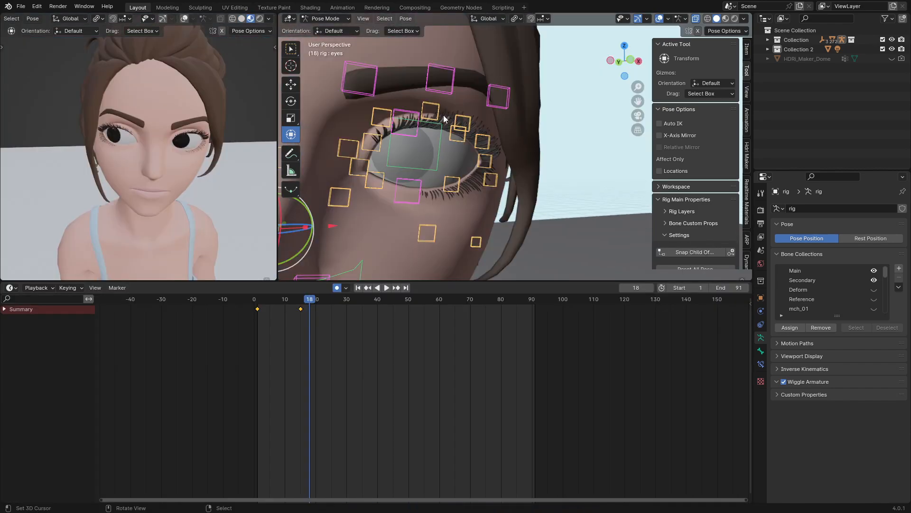
Enable X-Axis Mirror and move the facial controls around the eyes at frame 18.
{"action": "left_click", "coordinate": [698, 31]}
{"action": "scroll", "coordinate": [444, 119], "scroll_direction": "down", "scroll_amount": 5}
{"action": "right_click", "coordinate": [478, 138]}
{"action": "key", "text": "g"}
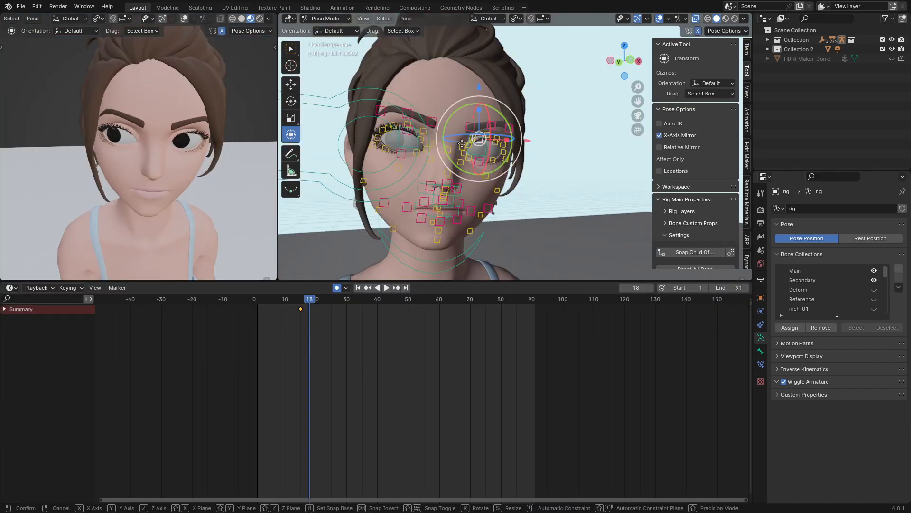
{"action": "left_click", "coordinate": [479, 164]}
{"action": "scroll", "coordinate": [477, 156], "scroll_direction": "up", "scroll_amount": 5}
{"action": "right_click", "coordinate": [323, 154]}
{"action": "key", "text": "g"}
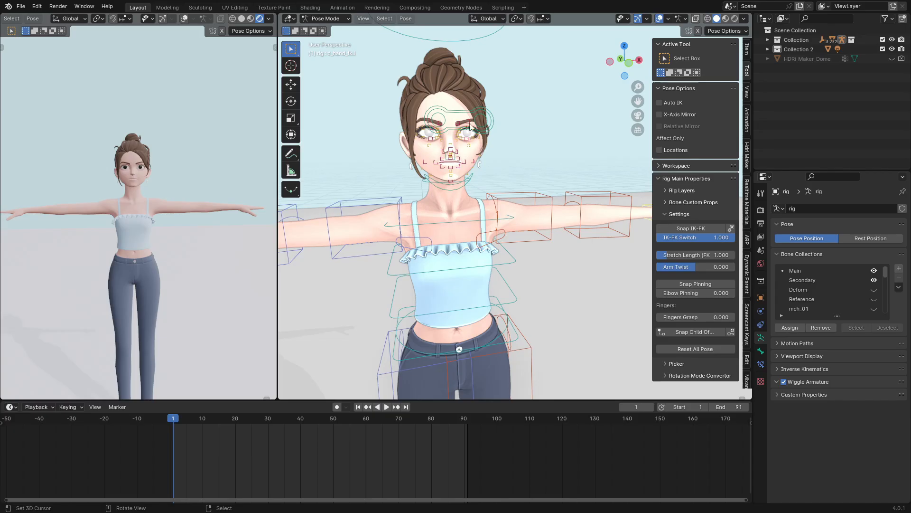
{"action": "scroll", "coordinate": [397, 133], "scroll_direction": "up", "scroll_amount": 3}
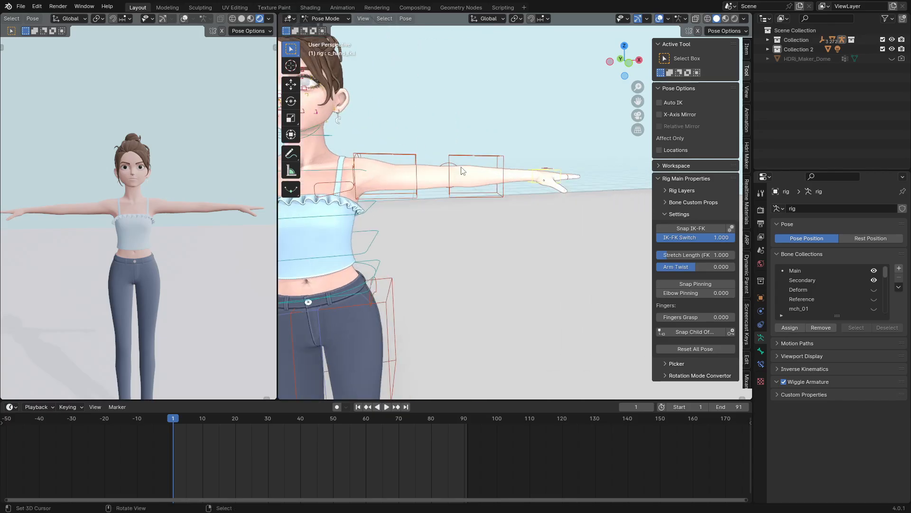
{"action": "scroll", "coordinate": [405, 163], "scroll_direction": "down", "scroll_amount": 4}
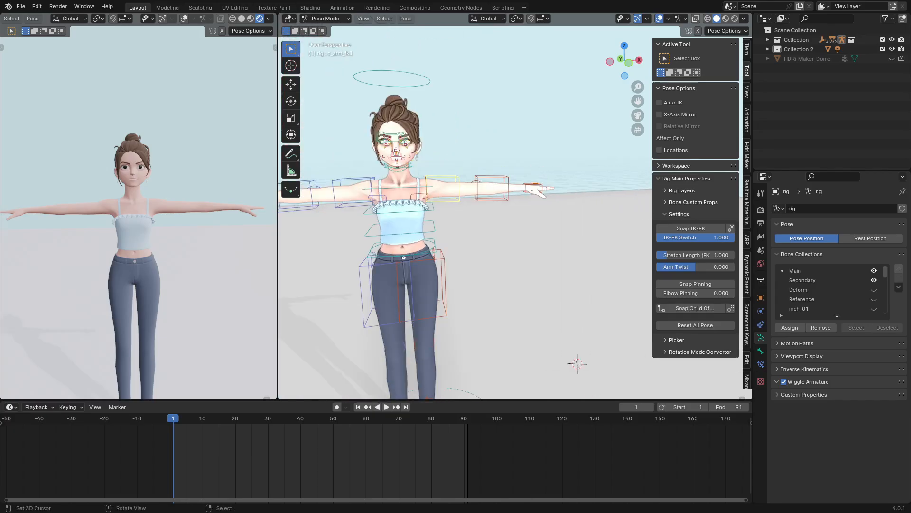
{"action": "scroll", "coordinate": [434, 271], "scroll_direction": "down", "scroll_amount": 4}
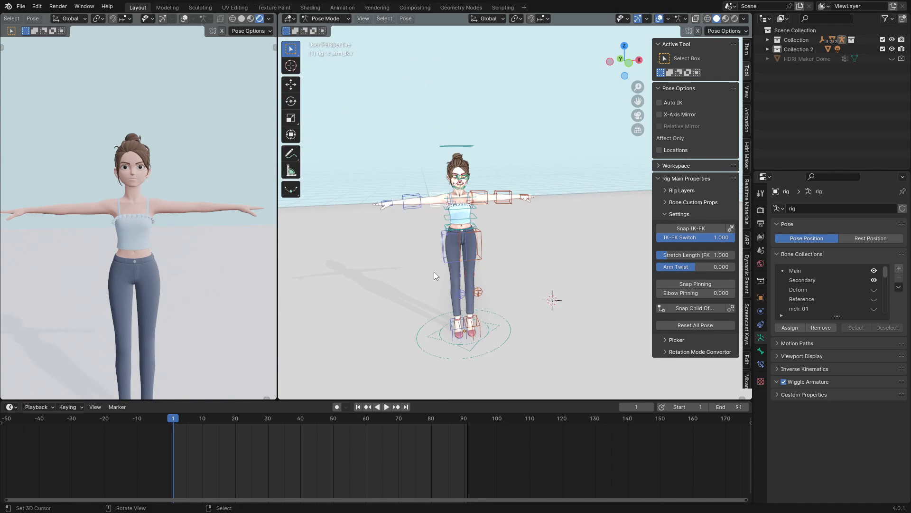
{"action": "left_click", "coordinate": [473, 335]}
{"action": "left_click_drag", "start_coordinate": [468, 334], "coordinate": [486, 288]}
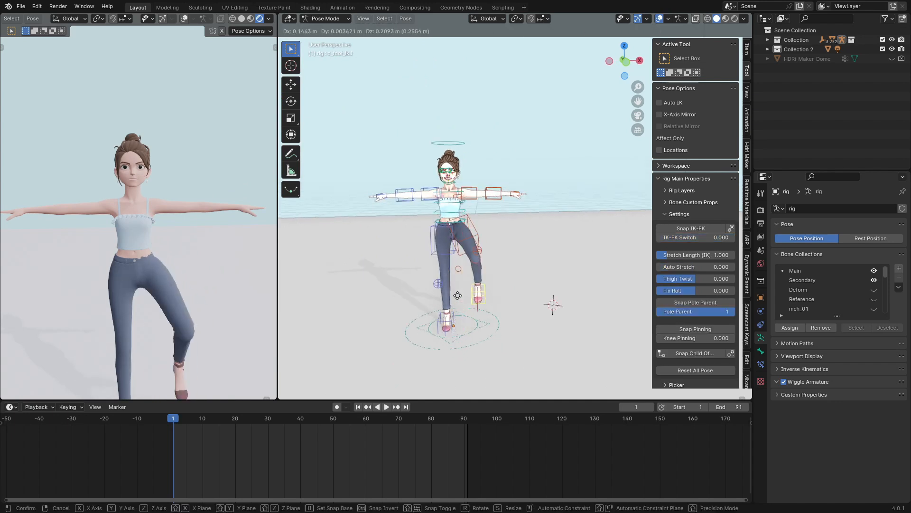
{"action": "key", "text": "Escape"}
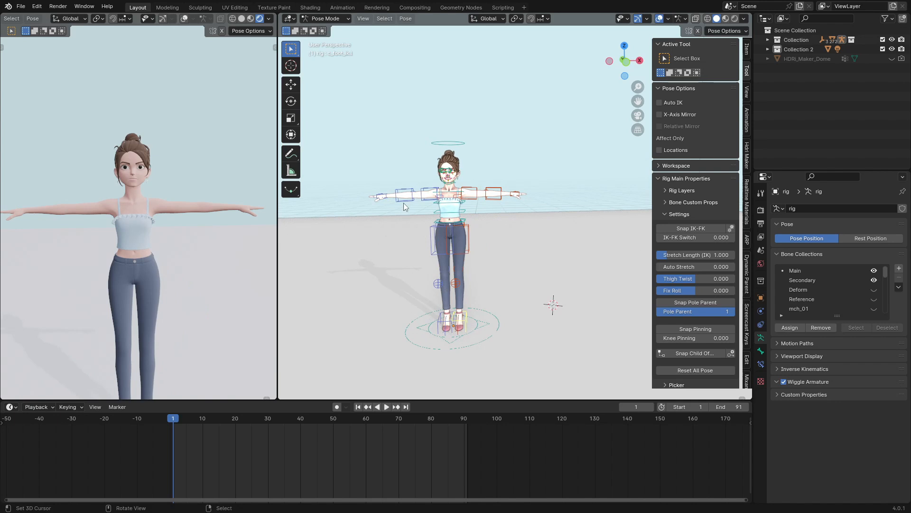
Enable X-Axis Mirror and rotate the left upper arm control down so both arms hang beside the body.
{"action": "scroll", "coordinate": [404, 203], "scroll_direction": "up", "scroll_amount": 5}
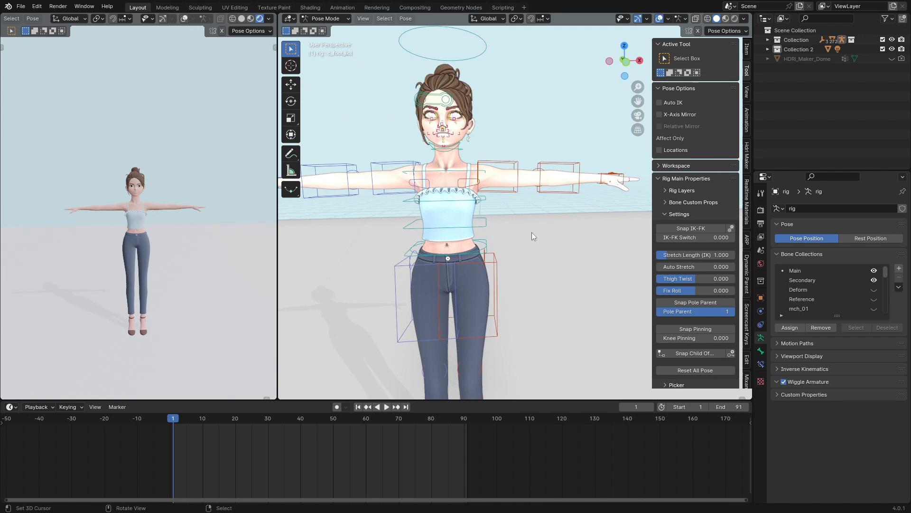
{"action": "middle_click_drag", "start_coordinate": [530, 255], "coordinate": [515, 250], "text": "shift"}
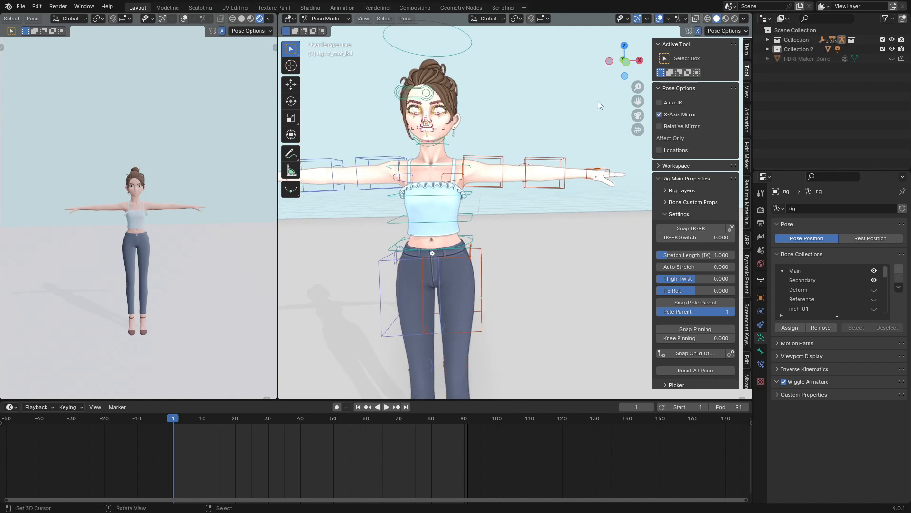
{"action": "right_click", "coordinate": [497, 159]}
{"action": "left_click", "coordinate": [291, 134]}
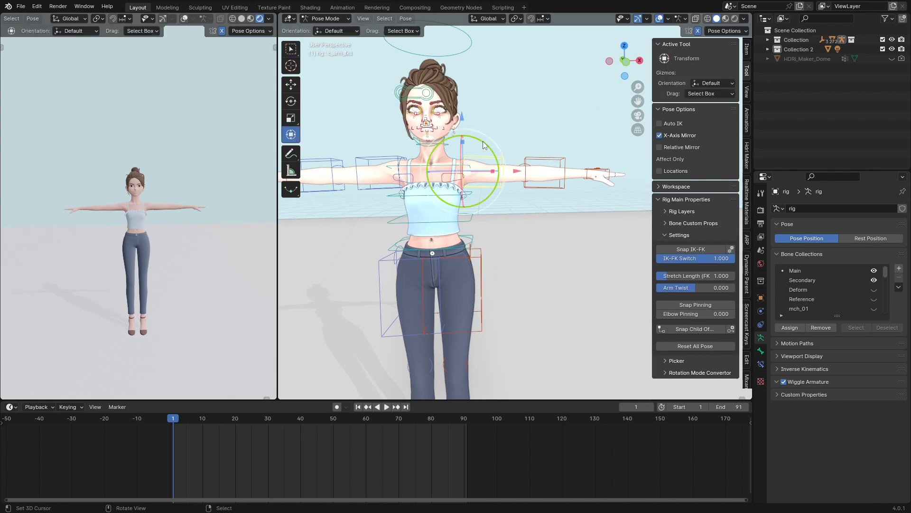
{"action": "left_click_drag", "start_coordinate": [484, 145], "coordinate": [503, 195]}
Rotate the left shoulder control slightly, with the other shoulder mirrored.
{"action": "scroll", "coordinate": [160, 158], "scroll_direction": "up", "scroll_amount": 6}
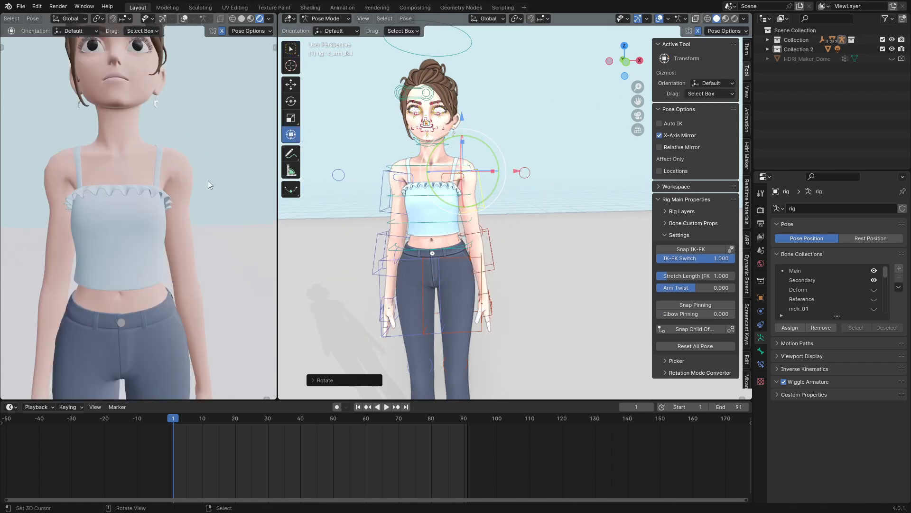
{"action": "right_click", "coordinate": [447, 178]}
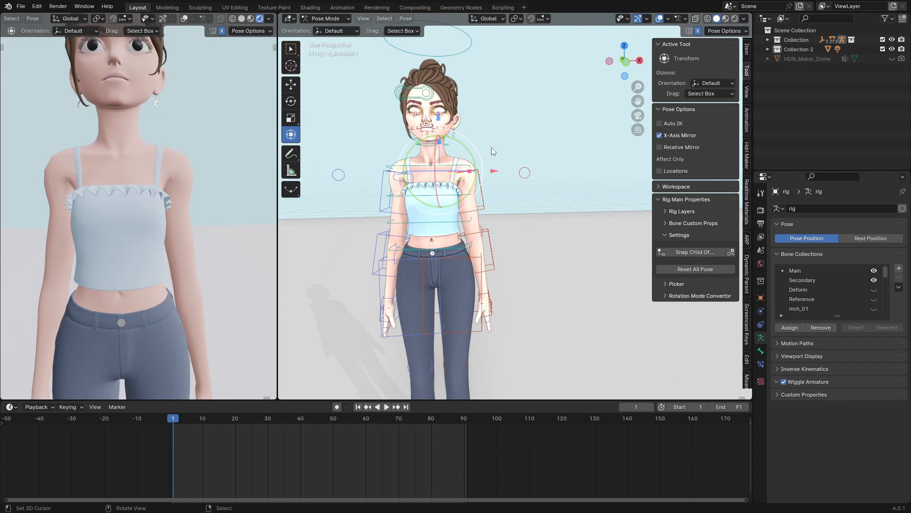
{"action": "scroll", "coordinate": [475, 159], "scroll_direction": "up", "scroll_amount": 2}
{"action": "left_click_drag", "start_coordinate": [480, 146], "coordinate": [487, 144]}
{"action": "left_click_drag", "start_coordinate": [487, 144], "coordinate": [488, 144]}
{"action": "left_click_drag", "start_coordinate": [488, 144], "coordinate": [508, 146]}
Rotate the mirrored upper arms slightly outward, away from the hips.
{"action": "right_click", "coordinate": [504, 172]}
{"action": "middle_click_drag", "start_coordinate": [568, 192], "coordinate": [459, 147]}
{"action": "middle_click_drag", "start_coordinate": [394, 185], "coordinate": [477, 197]}
{"action": "scroll", "coordinate": [463, 184], "scroll_direction": "up", "scroll_amount": 2}
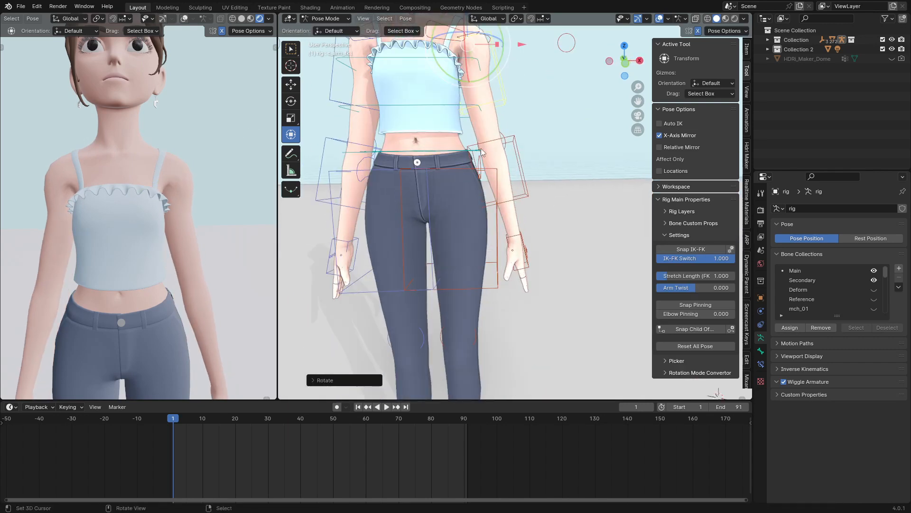
Lower the root master control slightly and shift it about -0.025 m along the global X axis.
{"action": "right_click", "coordinate": [481, 151]}
{"action": "scroll", "coordinate": [480, 152], "scroll_direction": "down", "scroll_amount": 2}
{"action": "middle_click_drag", "start_coordinate": [479, 153], "coordinate": [493, 153]}
{"action": "left_click_drag", "start_coordinate": [483, 135], "coordinate": [483, 141]}
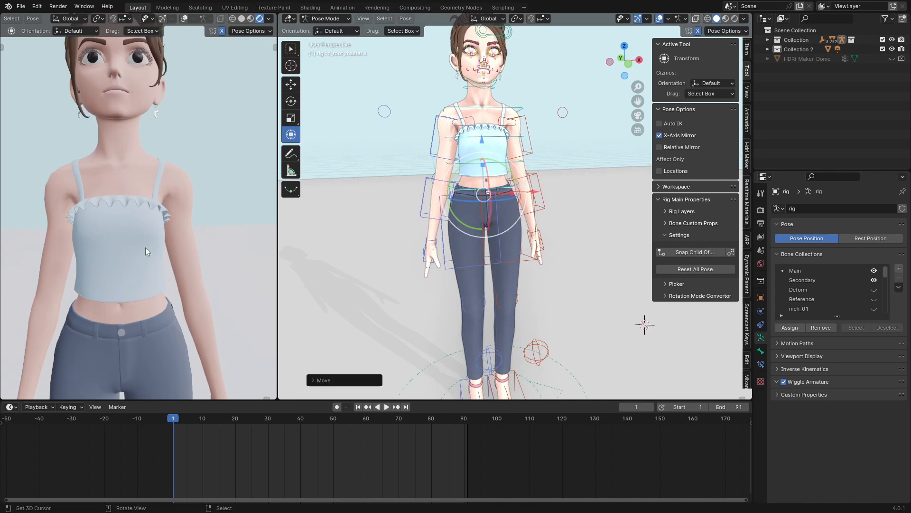
{"action": "scroll", "coordinate": [110, 274], "scroll_direction": "down", "scroll_amount": 4}
{"action": "middle_click_drag", "start_coordinate": [109, 272], "coordinate": [160, 209], "text": "shift"}
{"action": "middle_click_drag", "start_coordinate": [121, 264], "coordinate": [130, 286], "text": "shift"}
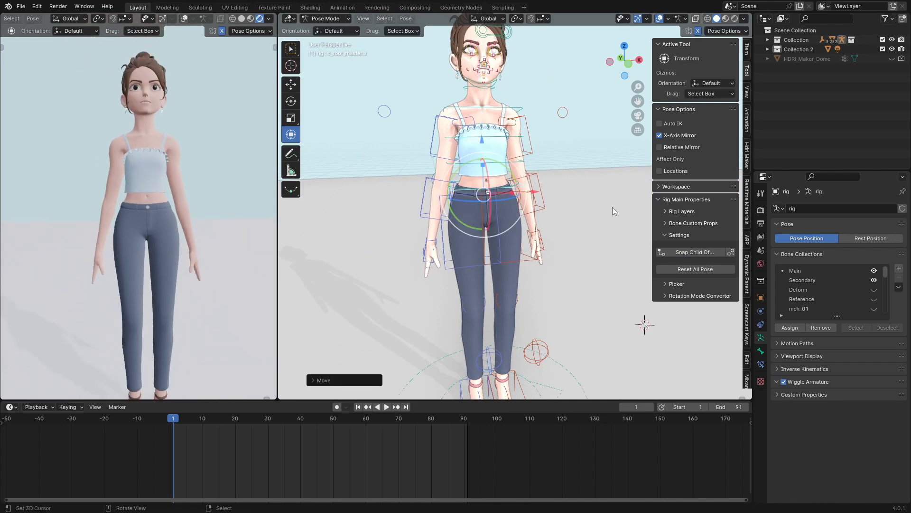
{"action": "left_click_drag", "start_coordinate": [536, 194], "coordinate": [528, 194]}
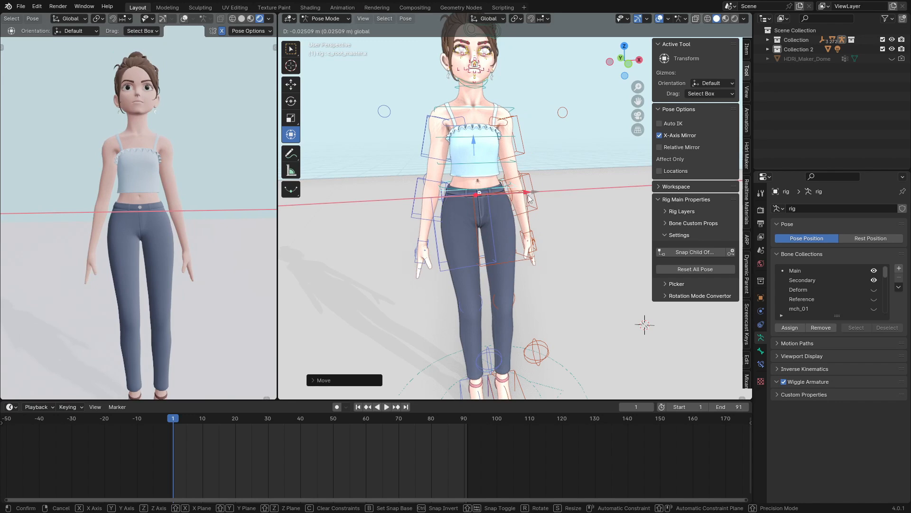
Turn off X-Axis Mirror, then move the left foot IK control outward and turn the foot outward.
{"action": "middle_click_drag", "start_coordinate": [417, 392], "coordinate": [420, 306], "text": "shift"}
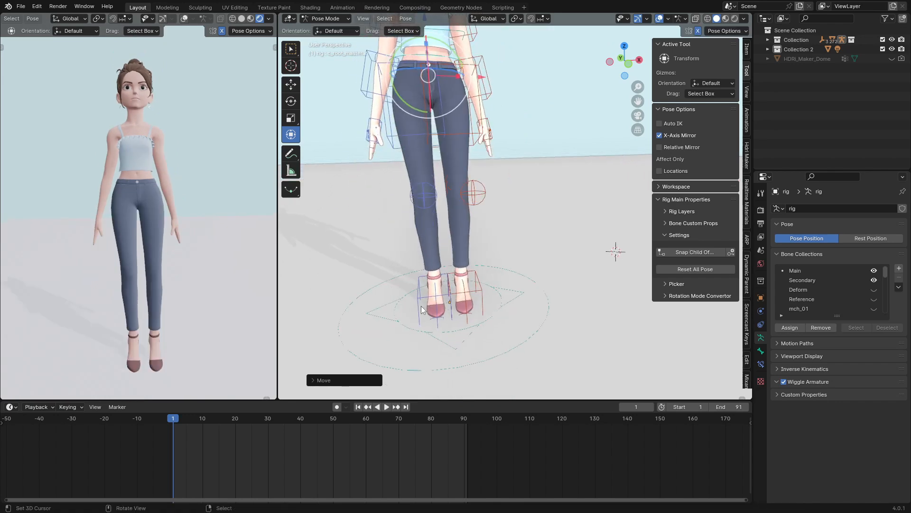
{"action": "left_click", "coordinate": [420, 306]}
{"action": "left_click_drag", "start_coordinate": [476, 267], "coordinate": [452, 267]}
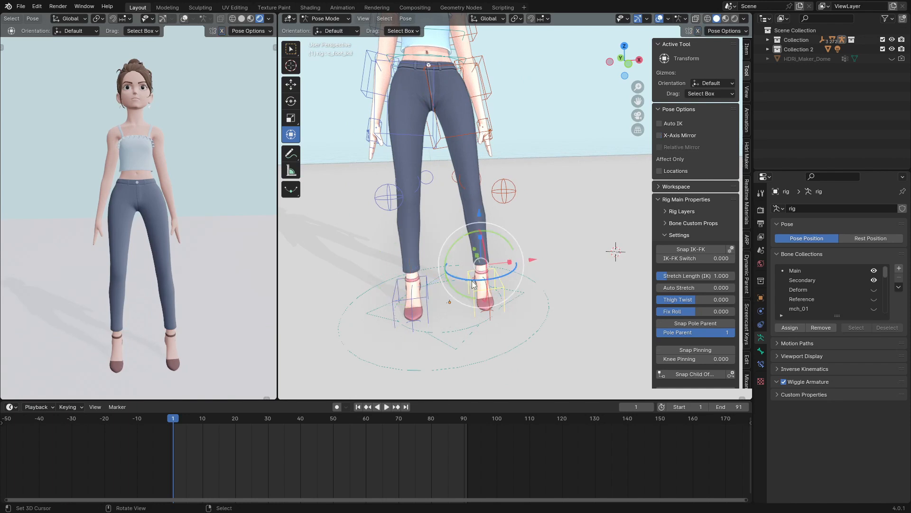
{"action": "left_click_drag", "start_coordinate": [473, 284], "coordinate": [434, 285]}
Tilt the hips by rotating the pelvis control about 6 degrees around the global Y axis.
{"action": "middle_click_drag", "start_coordinate": [427, 190], "coordinate": [464, 242]}
{"action": "right_click", "coordinate": [446, 224]}
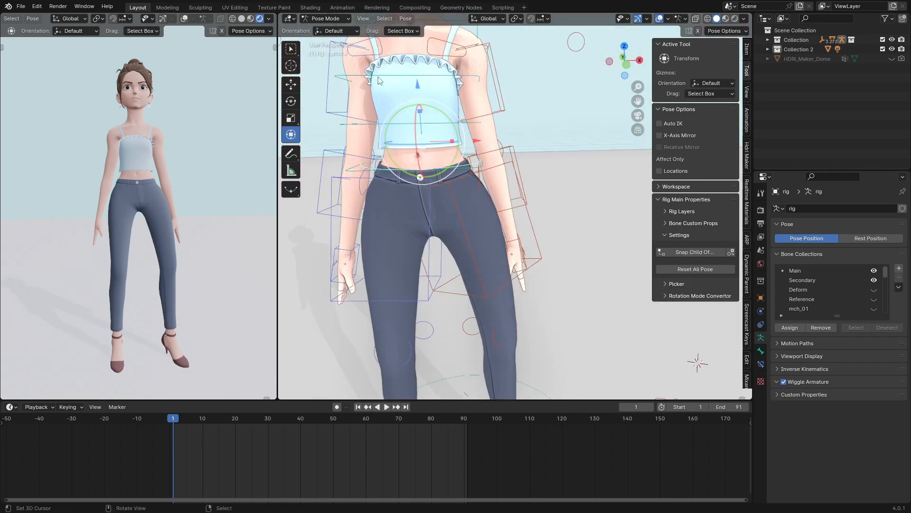
{"action": "left_click_drag", "start_coordinate": [455, 115], "coordinate": [458, 120]}
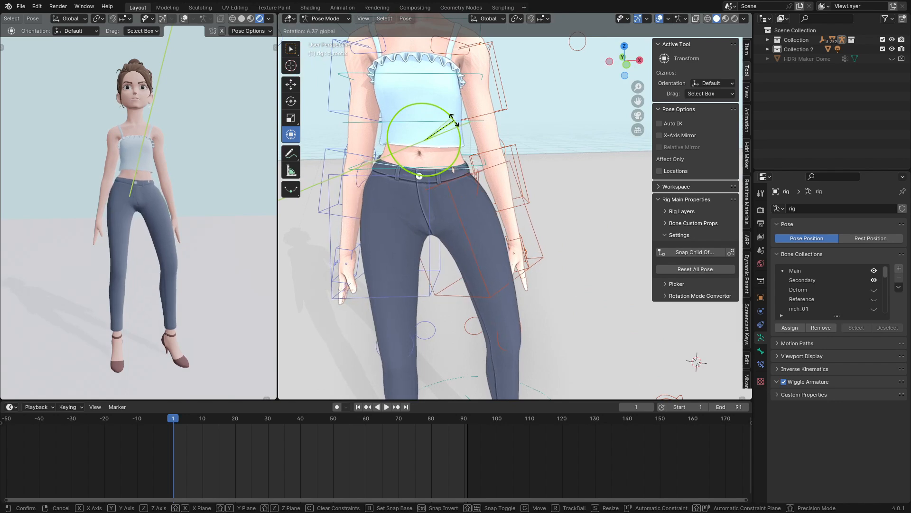
{"action": "left_click_drag", "start_coordinate": [450, 124], "coordinate": [450, 126]}
Move the left knee's pole control inward to adjust the knee direction.
{"action": "scroll", "coordinate": [451, 142], "scroll_direction": "down", "scroll_amount": 5}
{"action": "middle_click_drag", "start_coordinate": [503, 254], "coordinate": [509, 281]}
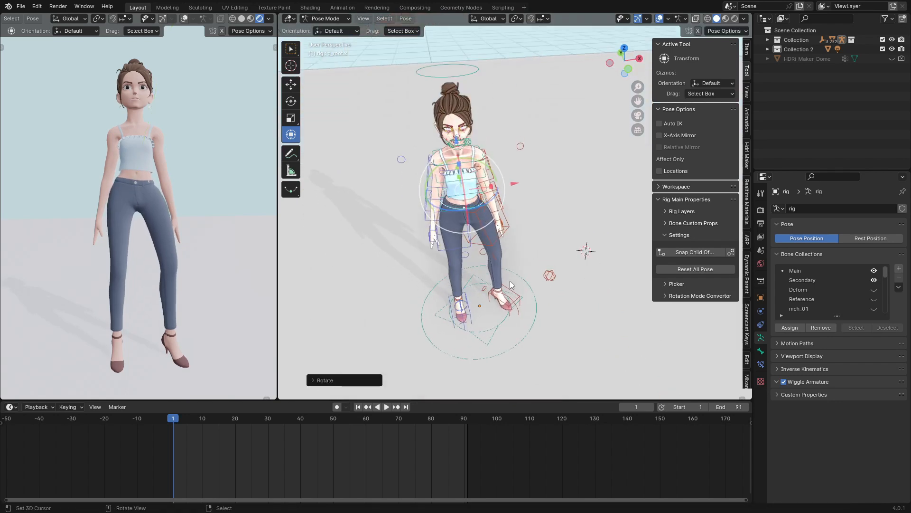
{"action": "right_click", "coordinate": [549, 275]}
{"action": "left_click_drag", "start_coordinate": [549, 274], "coordinate": [538, 283]}
Rotate the upper spine control slightly forward around the X axis, working from the side.
{"action": "middle_click_drag", "start_coordinate": [239, 170], "coordinate": [167, 193]}
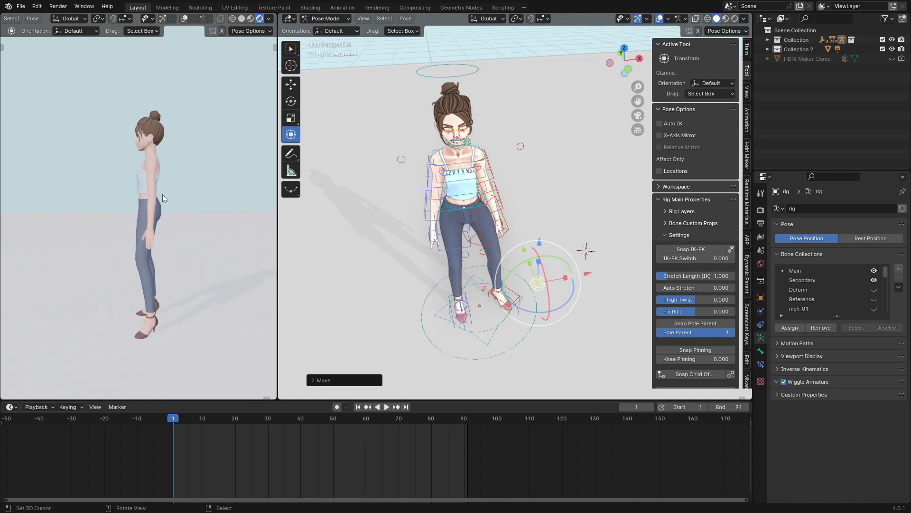
{"action": "middle_click_drag", "start_coordinate": [408, 218], "coordinate": [311, 188]}
{"action": "middle_click_drag", "start_coordinate": [387, 266], "coordinate": [399, 223], "text": "ctrl"}
{"action": "right_click", "coordinate": [452, 176]}
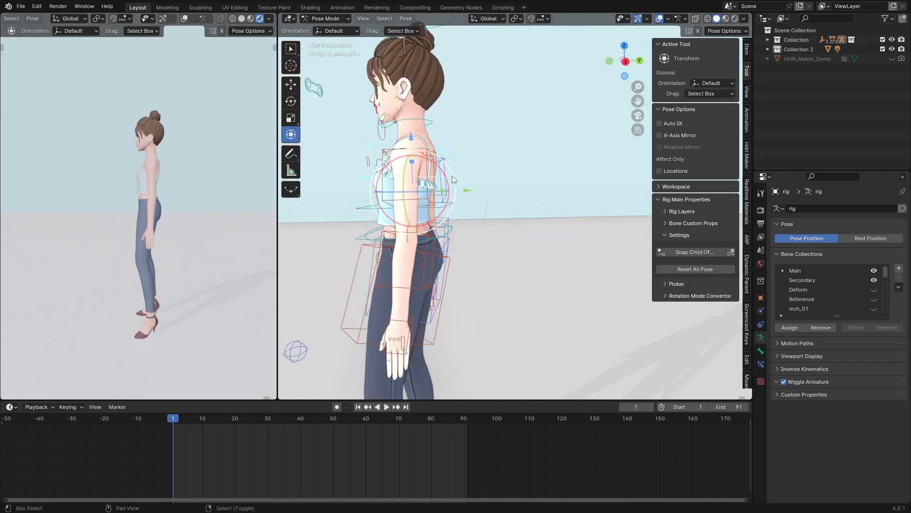
{"action": "middle_click_drag", "start_coordinate": [431, 173], "coordinate": [452, 180], "text": "shift"}
{"action": "left_click_drag", "start_coordinate": [459, 174], "coordinate": [454, 169]}
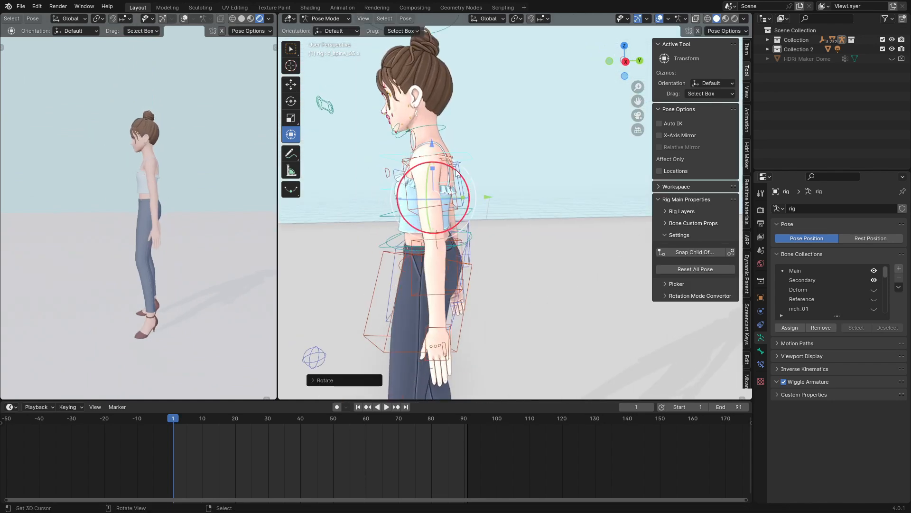
Refine the torso's side profile by rotating the waist and lowest spine controls around the X axis.
{"action": "middle_click_drag", "start_coordinate": [441, 237], "coordinate": [439, 208], "text": "ctrl"}
{"action": "right_click", "coordinate": [432, 280]}
{"action": "middle_click_drag", "start_coordinate": [433, 277], "coordinate": [437, 304], "text": "ctrl"}
{"action": "left_click_drag", "start_coordinate": [464, 219], "coordinate": [461, 211]}
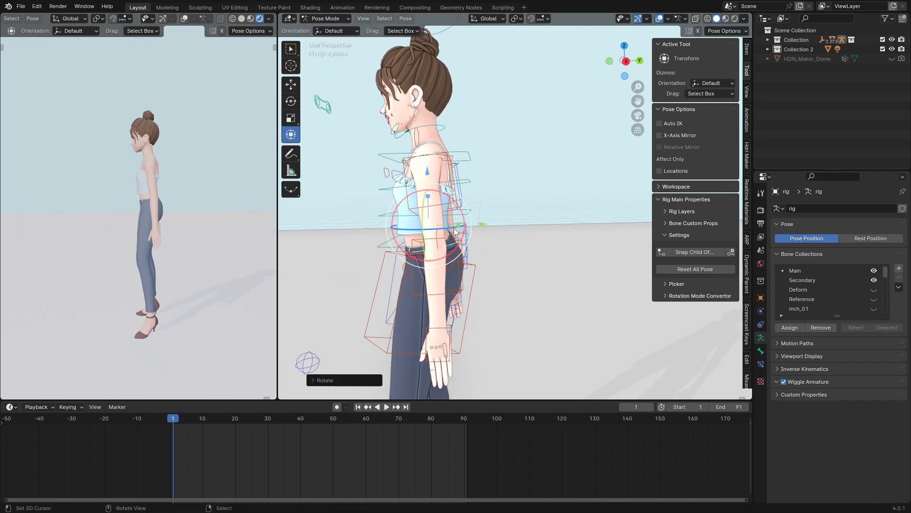
{"action": "middle_click_drag", "start_coordinate": [459, 227], "coordinate": [463, 228]}
{"action": "right_click", "coordinate": [465, 237]}
{"action": "left_click_drag", "start_coordinate": [464, 220], "coordinate": [463, 214]}
{"action": "middle_click_drag", "start_coordinate": [164, 237], "coordinate": [188, 230]}
{"action": "middle_click_drag", "start_coordinate": [180, 225], "coordinate": [178, 190], "text": "ctrl"}
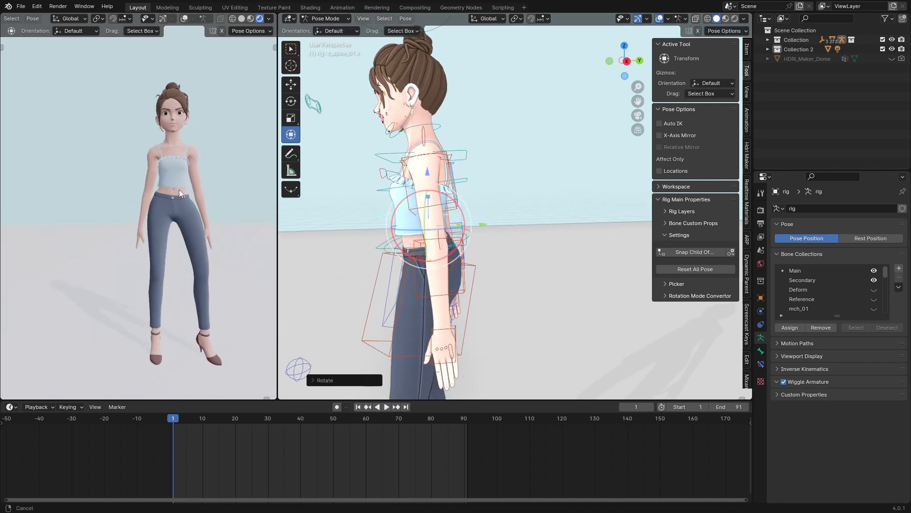
Rotate the left upper arm and forearm controls into a more relaxed arm pose.
{"action": "middle_click_drag", "start_coordinate": [559, 291], "coordinate": [516, 248]}
{"action": "right_click", "coordinate": [469, 121]}
{"action": "middle_click_drag", "start_coordinate": [470, 190], "coordinate": [469, 244]}
{"action": "left_click_drag", "start_coordinate": [466, 269], "coordinate": [456, 277]}
{"action": "middle_click_drag", "start_coordinate": [500, 294], "coordinate": [489, 238]}
{"action": "key", "text": "r"}
{"action": "left_click", "coordinate": [519, 257]}
{"action": "right_click", "coordinate": [526, 222]}
{"action": "key", "text": "r"}
{"action": "left_click", "coordinate": [535, 248]}
Rotate the left hand control freely and around the Z axis to relax the wrist.
{"action": "middle_click_drag", "start_coordinate": [489, 237], "coordinate": [478, 122], "text": "shift"}
{"action": "right_click", "coordinate": [463, 183]}
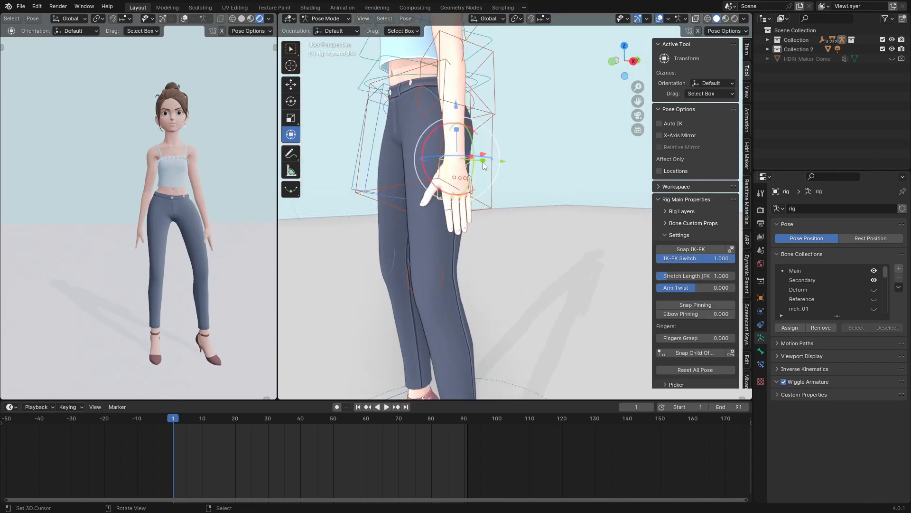
{"action": "key", "text": "r"}
{"action": "left_click", "coordinate": [472, 218]}
{"action": "scroll", "coordinate": [472, 218], "scroll_direction": "up", "scroll_amount": 4}
{"action": "mouse_move", "coordinate": [472, 218]}
{"action": "middle_mouse_down"}
{"action": "mouse_move", "coordinate": [531, 217]}
{"action": "mouse_move", "coordinate": [480, 228]}
{"action": "middle_mouse_up"}
{"action": "key", "text": "r"}
{"action": "key", "text": "z"}
{"action": "left_click", "coordinate": [536, 224]}
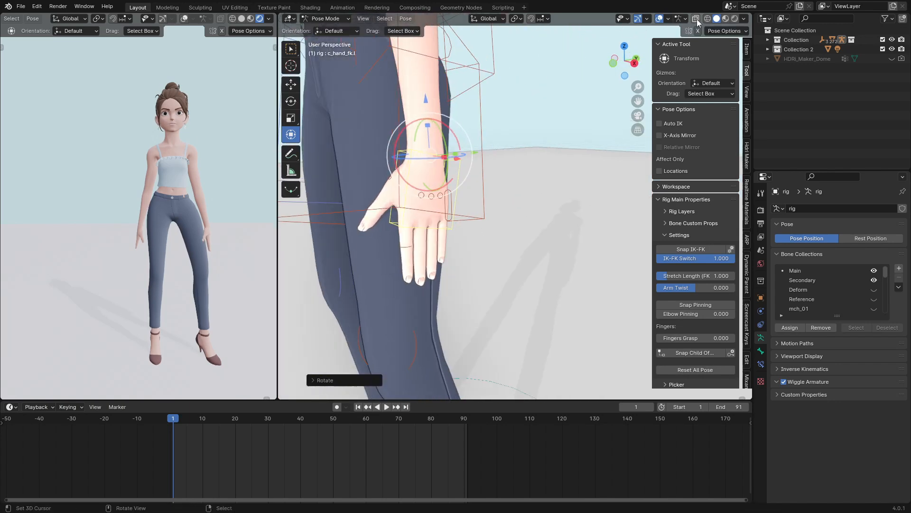
Turn on X-ray display and select the base controls of the left hand's four fingers.
{"action": "scroll", "coordinate": [475, 212], "scroll_direction": "up", "scroll_amount": 2}
{"action": "scroll", "coordinate": [401, 239], "scroll_direction": "up", "scroll_amount": 2}
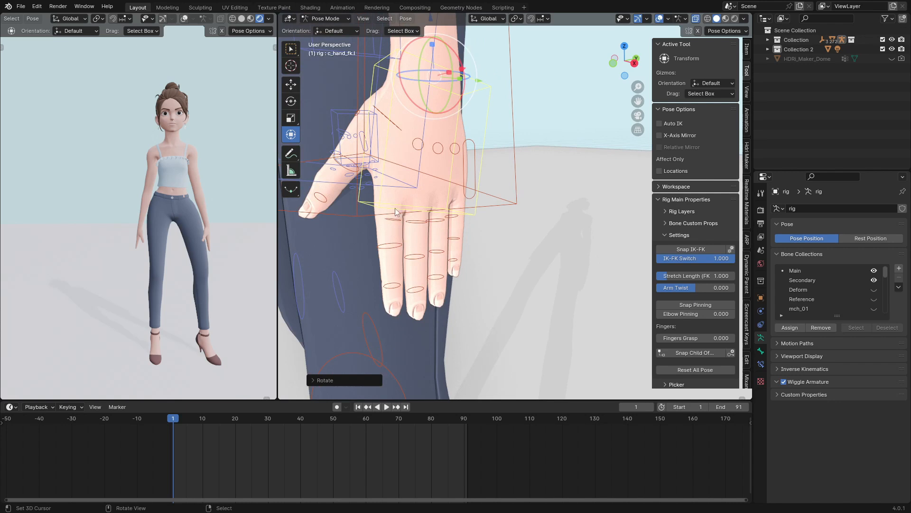
{"action": "left_click", "coordinate": [425, 225], "text": "shift"}
{"action": "left_click", "coordinate": [454, 218]}
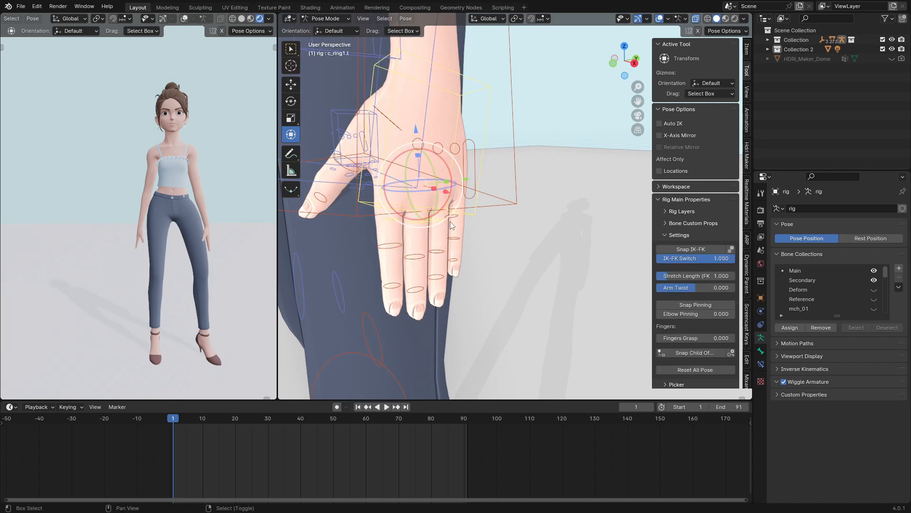
Set the transform orientation to Local and rotate the selected finger controls of the left hand.
{"action": "left_click", "coordinate": [517, 18]}
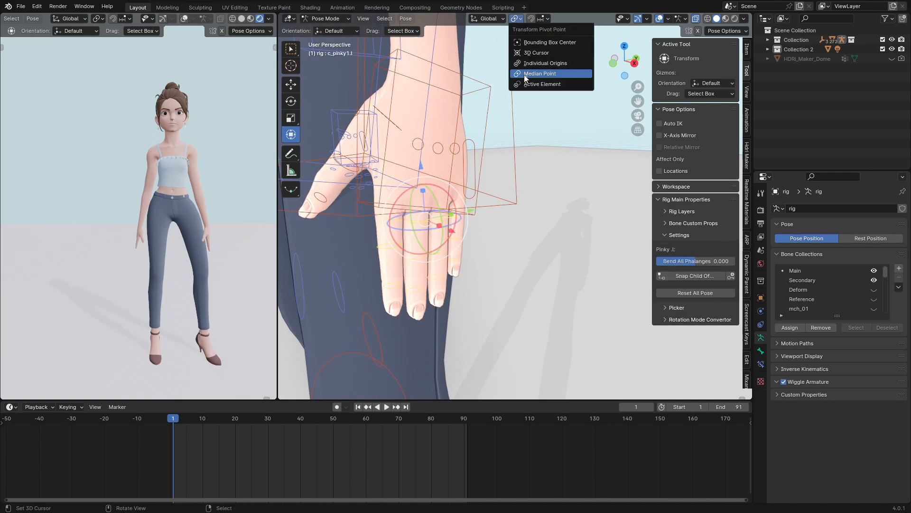
{"action": "mouse_move", "coordinate": [501, 156]}
{"action": "middle_mouse_down"}
{"action": "mouse_move", "coordinate": [517, 160]}
{"action": "mouse_move", "coordinate": [463, 148]}
{"action": "mouse_move", "coordinate": [487, 156]}
{"action": "middle_mouse_up"}
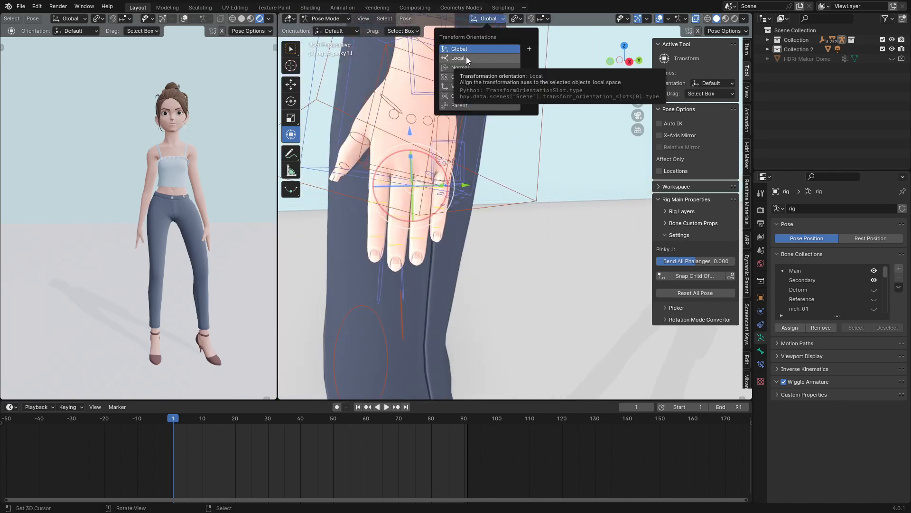
{"action": "left_click", "coordinate": [466, 57]}
{"action": "middle_click_drag", "start_coordinate": [516, 159], "coordinate": [549, 191]}
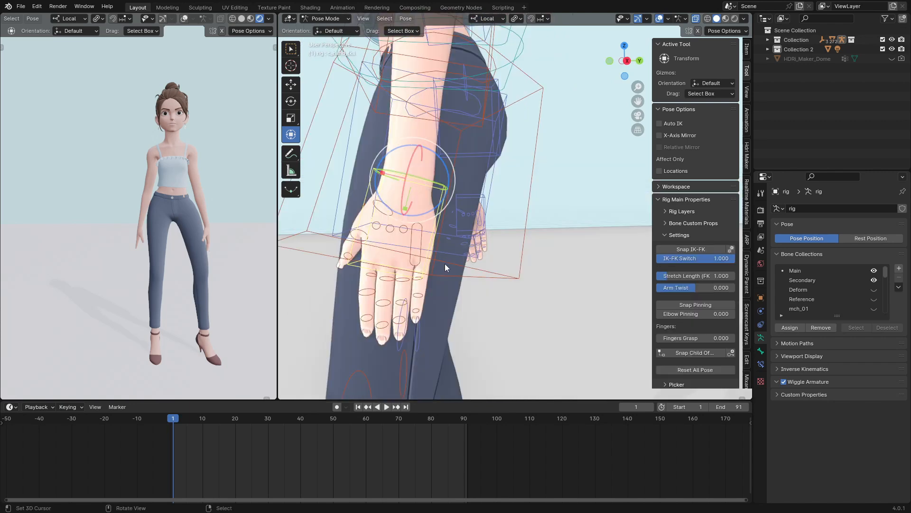
{"action": "key", "text": "r"}
{"action": "left_click", "coordinate": [447, 260]}
Select a single finger control on the hand and rotate it to refine the finger's bend.
{"action": "middle_click_drag", "start_coordinate": [446, 258], "coordinate": [484, 259]}
{"action": "right_click", "coordinate": [508, 218]}
{"action": "middle_click_drag", "start_coordinate": [509, 220], "coordinate": [429, 181]}
{"action": "key", "text": "r"}
{"action": "left_click", "coordinate": [533, 265]}
{"action": "key", "text": "r"}
{"action": "left_click", "coordinate": [589, 290]}
Rotate the remaining individual finger controls to give the hand a relaxed, varied pose.
{"action": "right_click", "coordinate": [503, 272]}
{"action": "key", "text": "r"}
{"action": "left_click", "coordinate": [587, 290]}
{"action": "right_click", "coordinate": [564, 260]}
{"action": "key", "text": "r"}
{"action": "left_click", "coordinate": [585, 288]}
{"action": "left_click", "coordinate": [425, 247]}
{"action": "key", "text": "r"}
{"action": "left_click", "coordinate": [616, 257]}
{"action": "key", "text": "r"}
{"action": "left_click", "coordinate": [594, 283]}
Rotate the right forearm control to adjust the right arm's pose.
{"action": "right_click", "coordinate": [372, 163]}
{"action": "middle_click_drag", "start_coordinate": [377, 164], "coordinate": [422, 167]}
{"action": "left_click_drag", "start_coordinate": [485, 187], "coordinate": [493, 151]}
{"action": "middle_click_drag", "start_coordinate": [494, 151], "coordinate": [379, 145]}
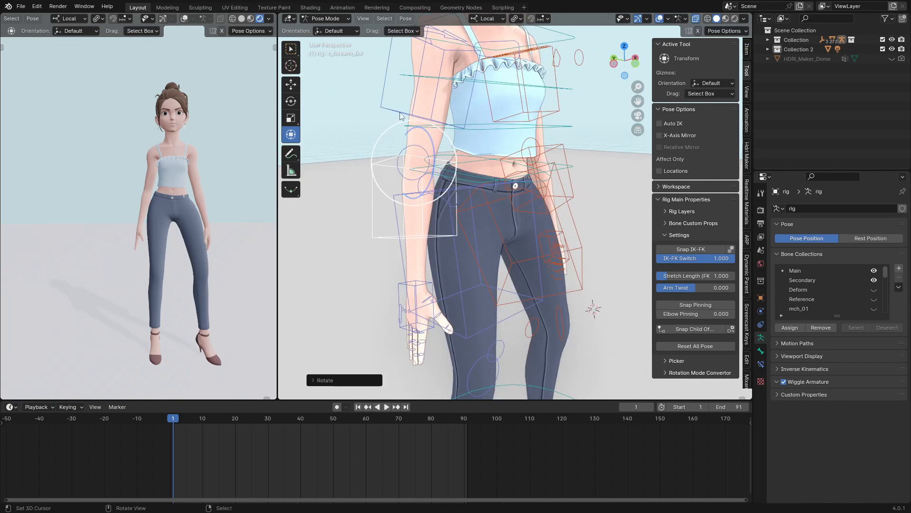
Rotate the right arm's FK controls to refine how the arm hangs beside the body, and save the file.
{"action": "left_click", "coordinate": [379, 145]}
{"action": "left_click_drag", "start_coordinate": [397, 97], "coordinate": [408, 99]}
{"action": "key", "text": "r"}
{"action": "middle_click_drag", "start_coordinate": [428, 227], "coordinate": [468, 232]}
{"action": "left_click", "coordinate": [439, 197]}
{"action": "key", "text": "r"}
{"action": "left_click", "coordinate": [555, 213]}
{"action": "key", "text": "ctrl+s"}
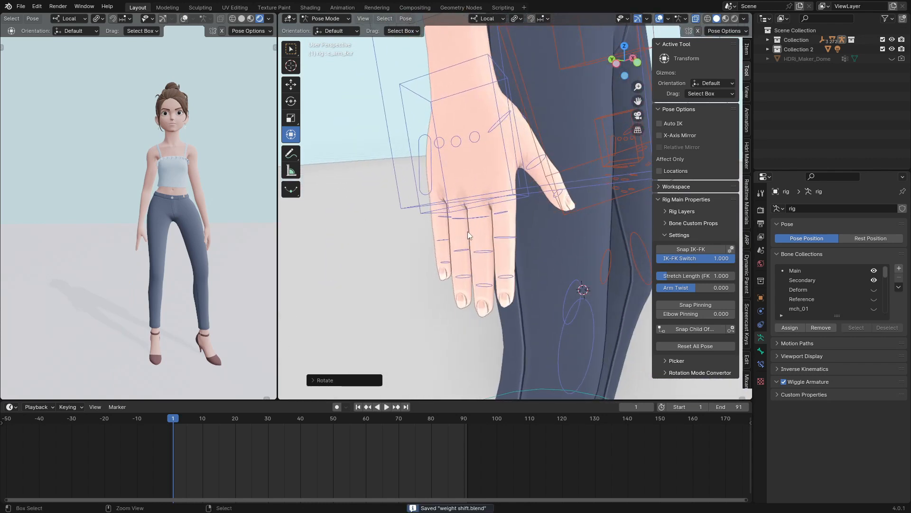
Select the right hand's finger controls together and rotate them so the fingers curl slightly inward.
{"action": "middle_click_drag", "start_coordinate": [455, 289], "coordinate": [458, 236]}
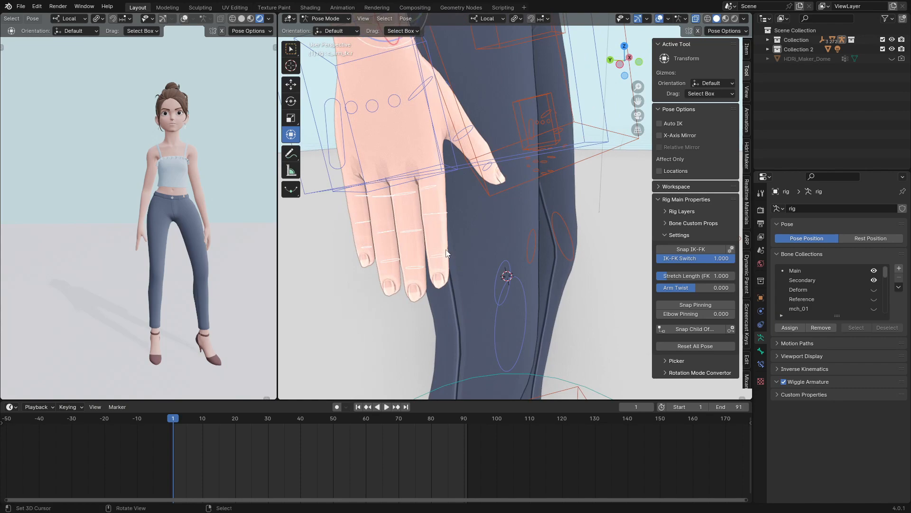
{"action": "scroll", "coordinate": [406, 242], "scroll_direction": "down", "scroll_amount": 4}
{"action": "middle_click_drag", "start_coordinate": [413, 243], "coordinate": [380, 240]}
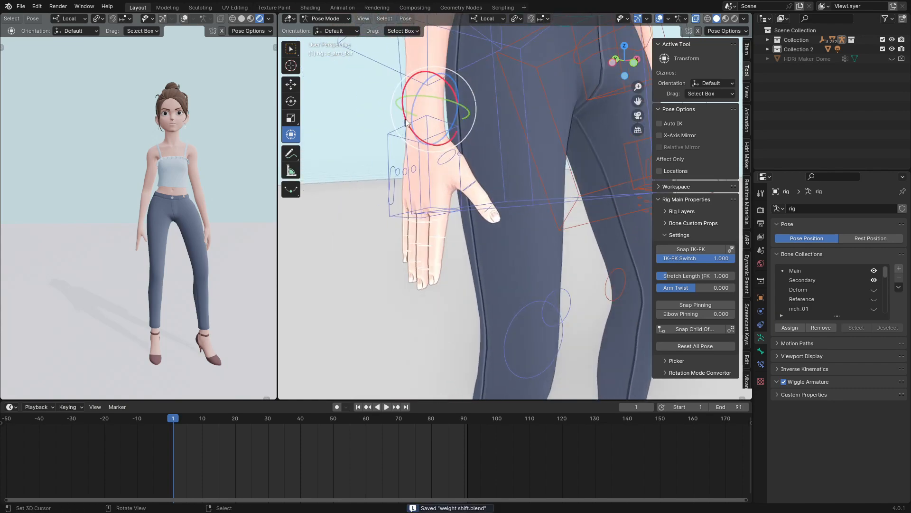
{"action": "left_click_drag", "start_coordinate": [406, 118], "coordinate": [407, 127]}
{"action": "right_click", "coordinate": [406, 127]}
{"action": "middle_click_drag", "start_coordinate": [407, 280], "coordinate": [368, 280]}
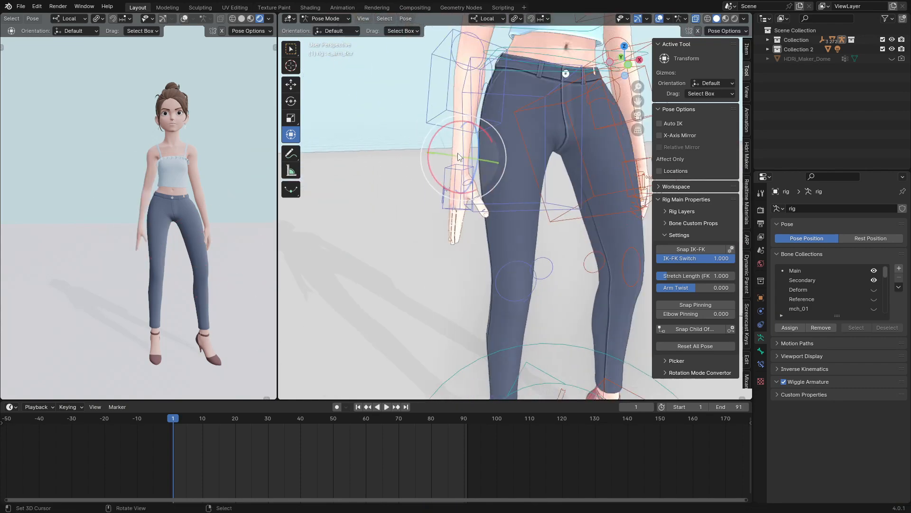
{"action": "scroll", "coordinate": [469, 158], "scroll_direction": "down", "scroll_amount": 5}
{"action": "left_click_drag", "start_coordinate": [469, 155], "coordinate": [464, 153]}
{"action": "right_click", "coordinate": [470, 154]}
{"action": "key", "text": "ctrl+z"}
{"action": "scroll", "coordinate": [496, 194], "scroll_direction": "up", "scroll_amount": 7}
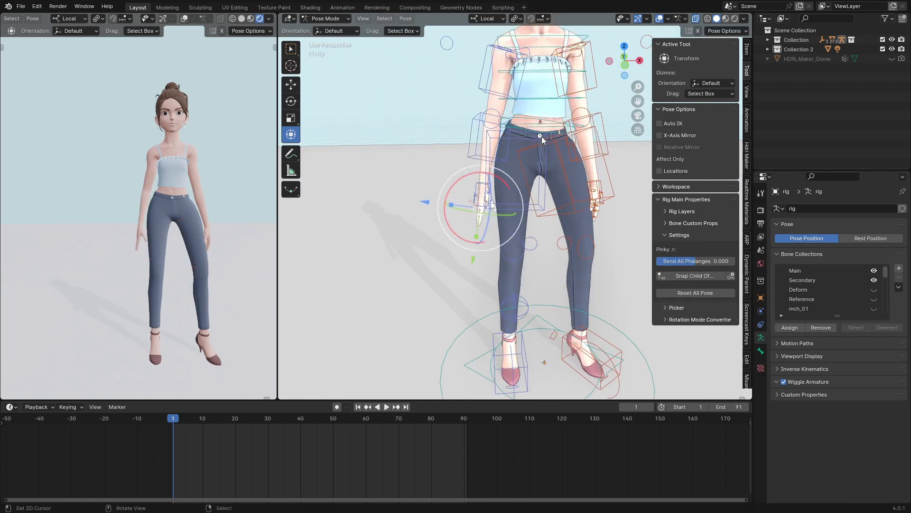
{"action": "middle_click_drag", "start_coordinate": [485, 235], "coordinate": [493, 223]}
{"action": "left_click", "coordinate": [458, 225]}
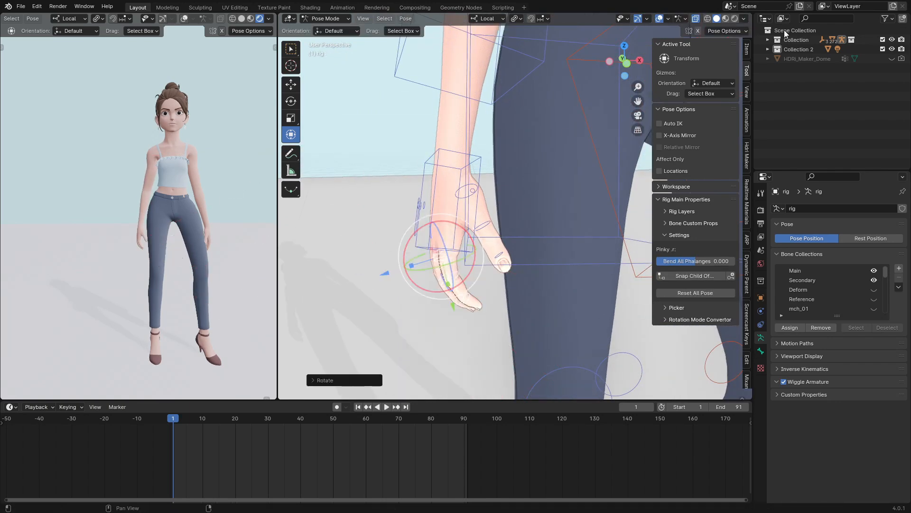
Change the solid shading of the working viewport so the character's form is clearly shaded, and save the file.
{"action": "left_click", "coordinate": [744, 19]}
{"action": "left_click", "coordinate": [705, 65]}
{"action": "middle_click_drag", "start_coordinate": [423, 259], "coordinate": [479, 270]}
{"action": "key", "text": "ctrl+s"}
Rotate the right hand's FK control at the wrist to give the hand a more natural angle.
{"action": "scroll", "coordinate": [475, 269], "scroll_direction": "up", "scroll_amount": 5}
{"action": "left_click_drag", "start_coordinate": [464, 266], "coordinate": [470, 259]}
{"action": "middle_click_drag", "start_coordinate": [474, 239], "coordinate": [458, 235]}
{"action": "scroll", "coordinate": [460, 227], "scroll_direction": "down", "scroll_amount": 3}
{"action": "left_click", "coordinate": [465, 170]}
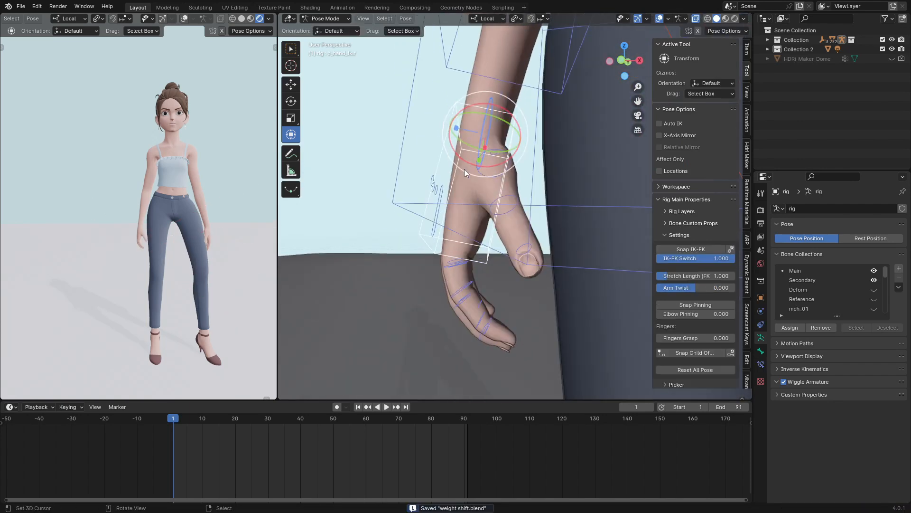
{"action": "left_click_drag", "start_coordinate": [504, 162], "coordinate": [523, 170]}
{"action": "middle_click_drag", "start_coordinate": [527, 204], "coordinate": [600, 209]}
{"action": "scroll", "coordinate": [502, 280], "scroll_direction": "down", "scroll_amount": 4}
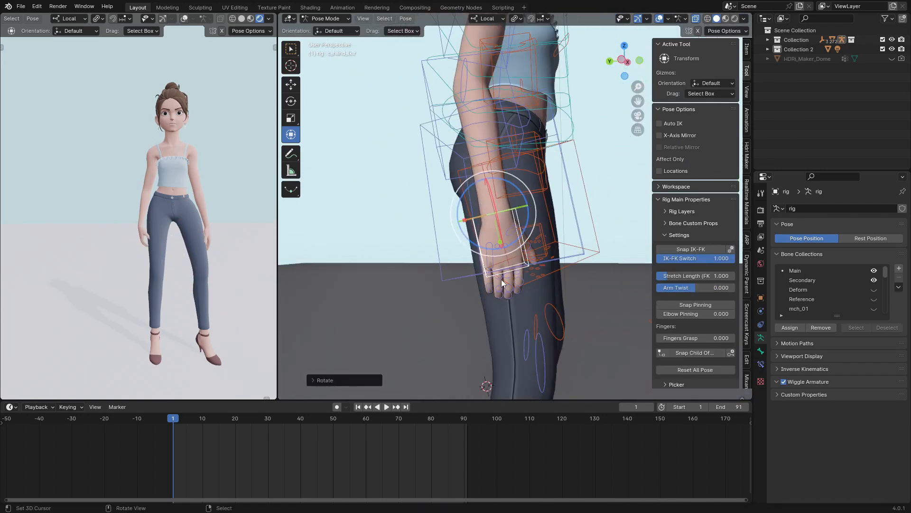
Rotate the base control of the right thumb to relax its pose.
{"action": "middle_click_drag", "start_coordinate": [502, 279], "coordinate": [484, 70], "text": "shift"}
{"action": "right_click", "coordinate": [449, 80]}
{"action": "left_click_drag", "start_coordinate": [472, 113], "coordinate": [476, 130]}
{"action": "middle_click_drag", "start_coordinate": [484, 328], "coordinate": [408, 333]}
{"action": "middle_click_drag", "start_coordinate": [412, 338], "coordinate": [417, 241], "text": "shift"}
{"action": "scroll", "coordinate": [446, 256], "scroll_direction": "up", "scroll_amount": 3}
{"action": "middle_click_drag", "start_coordinate": [474, 266], "coordinate": [503, 285]}
{"action": "scroll", "coordinate": [503, 292], "scroll_direction": "up", "scroll_amount": 3}
{"action": "scroll", "coordinate": [503, 292], "scroll_direction": "down", "scroll_amount": 4}
{"action": "right_click", "coordinate": [537, 257]}
{"action": "left_click_drag", "start_coordinate": [558, 280], "coordinate": [563, 309]}
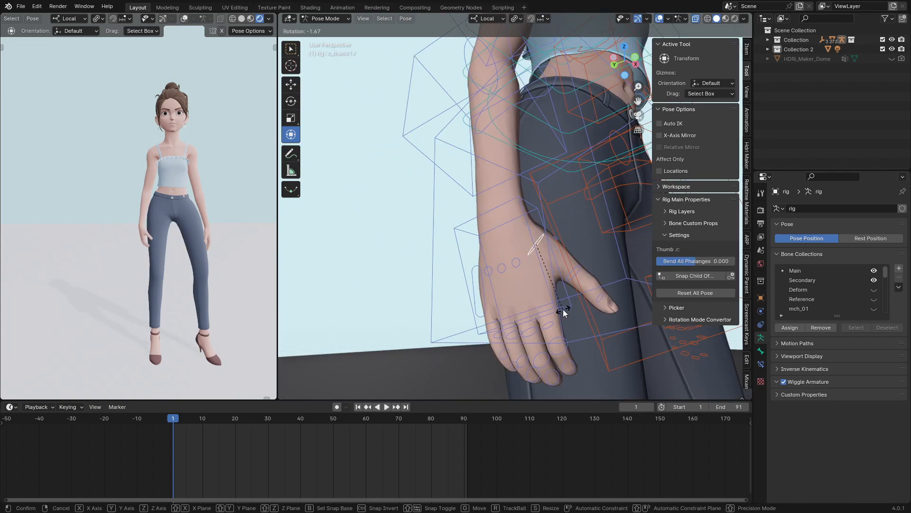
Rotate the right pinky's first joint control and move it slightly sideways.
{"action": "middle_click_drag", "start_coordinate": [513, 306], "coordinate": [527, 228]}
{"action": "middle_click_drag", "start_coordinate": [522, 232], "coordinate": [479, 265]}
{"action": "right_click", "coordinate": [500, 236]}
{"action": "key", "text": "r"}
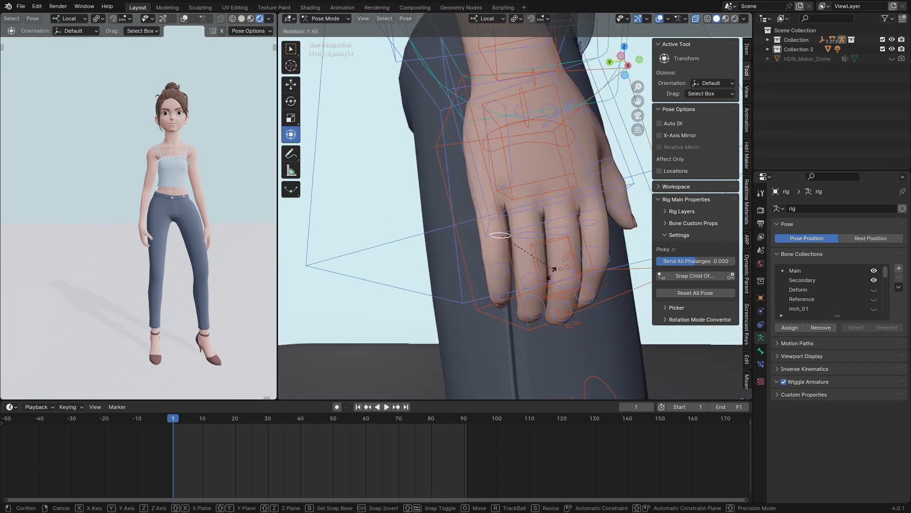
{"action": "left_click", "coordinate": [554, 267]}
{"action": "middle_click_drag", "start_coordinate": [554, 256], "coordinate": [527, 243]}
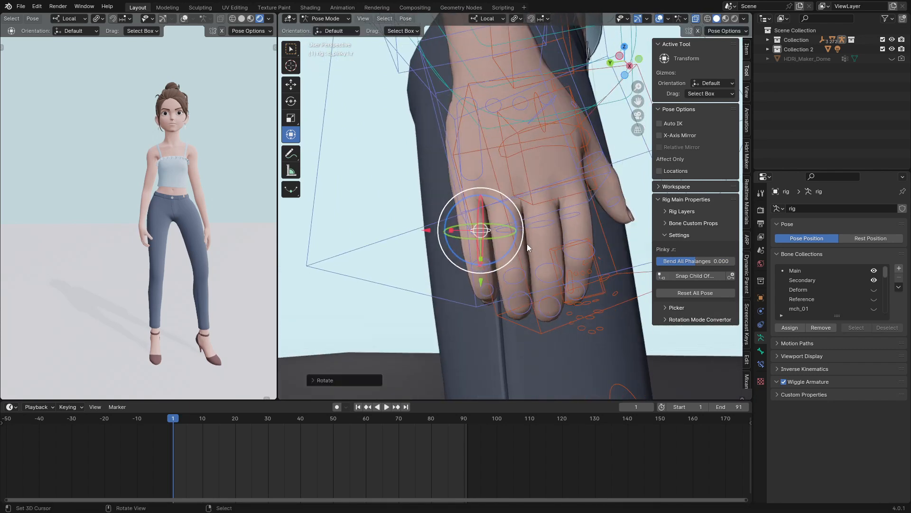
{"action": "key", "text": "g"}
{"action": "left_click", "coordinate": [524, 242]}
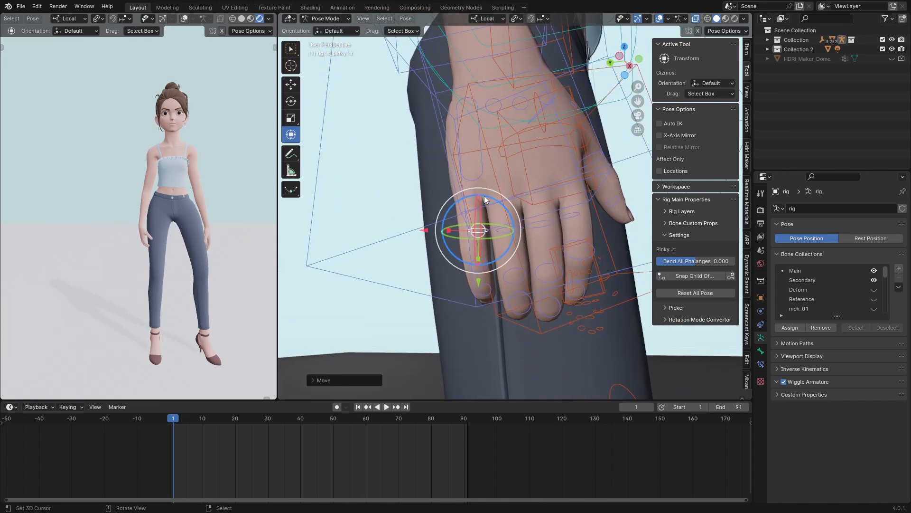
Rotate the right pinky's base control along the palm to adjust the finger's spread.
{"action": "key", "text": "r"}
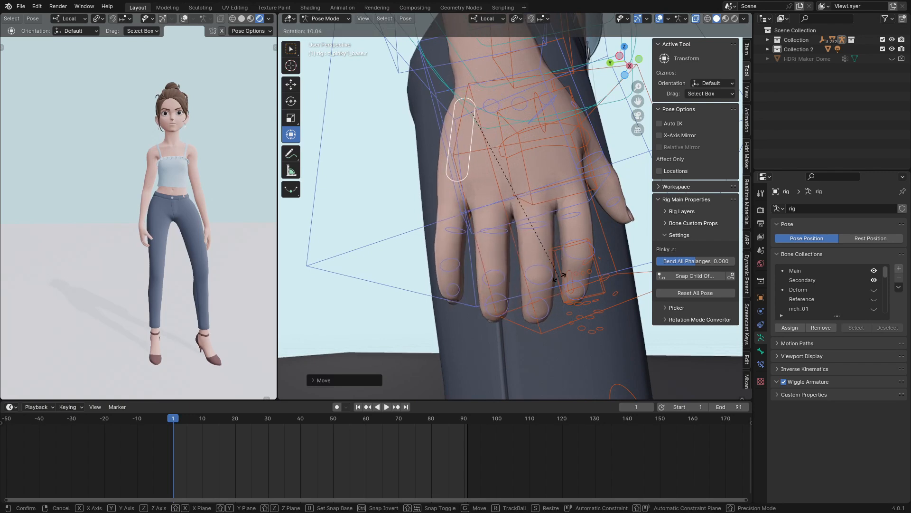
{"action": "left_click", "coordinate": [565, 281]}
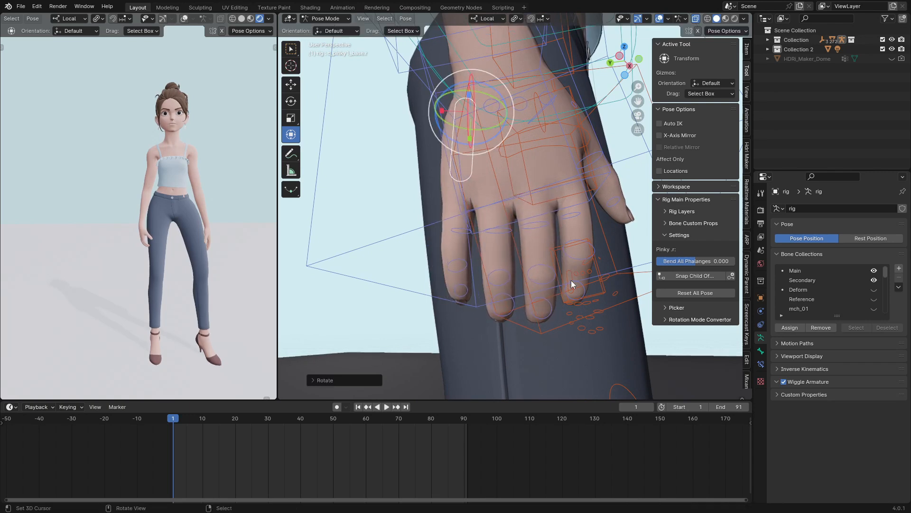
Select the right index finger's joint controls and rotate them together to adjust the finger's bend.
{"action": "middle_click_drag", "start_coordinate": [571, 280], "coordinate": [453, 261]}
{"action": "scroll", "coordinate": [458, 269], "scroll_direction": "up", "scroll_amount": 4}
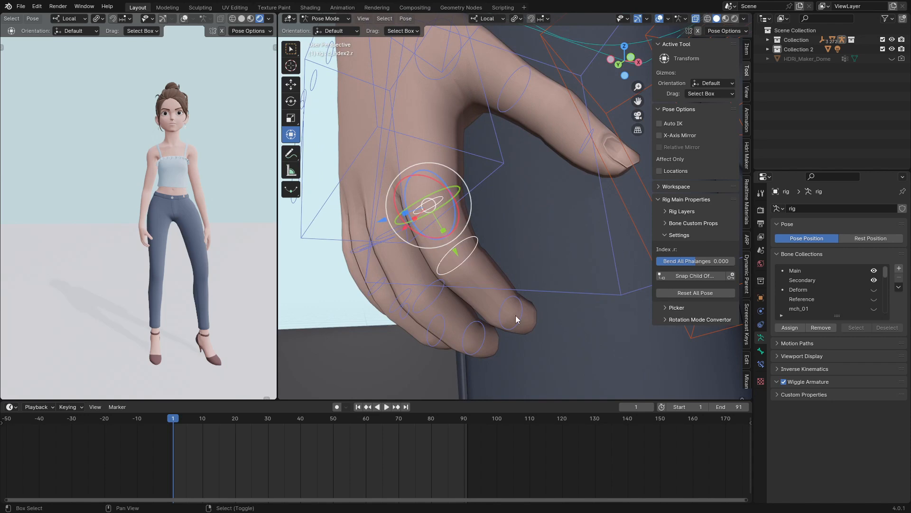
{"action": "middle_click_drag", "start_coordinate": [515, 315], "coordinate": [452, 234]}
{"action": "left_click_drag", "start_coordinate": [444, 198], "coordinate": [449, 198]}
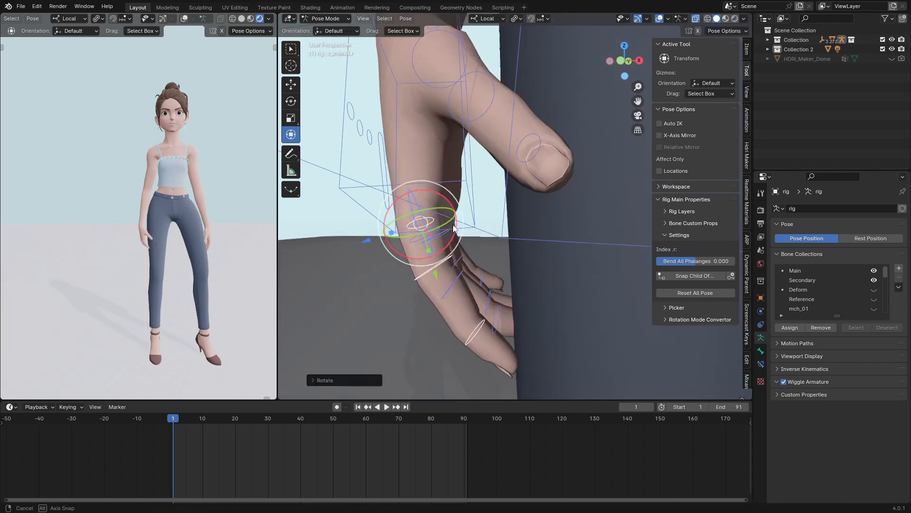
Rotate the first joint control of the right middle finger to vary its bend.
{"action": "middle_click_drag", "start_coordinate": [448, 198], "coordinate": [410, 209]}
{"action": "left_click", "coordinate": [385, 185]}
{"action": "left_click", "coordinate": [386, 185]}
{"action": "left_click_drag", "start_coordinate": [410, 208], "coordinate": [419, 212]}
{"action": "mouse_move", "coordinate": [420, 212]}
{"action": "middle_mouse_down"}
{"action": "mouse_move", "coordinate": [474, 197]}
{"action": "mouse_move", "coordinate": [432, 220]}
{"action": "middle_mouse_up"}
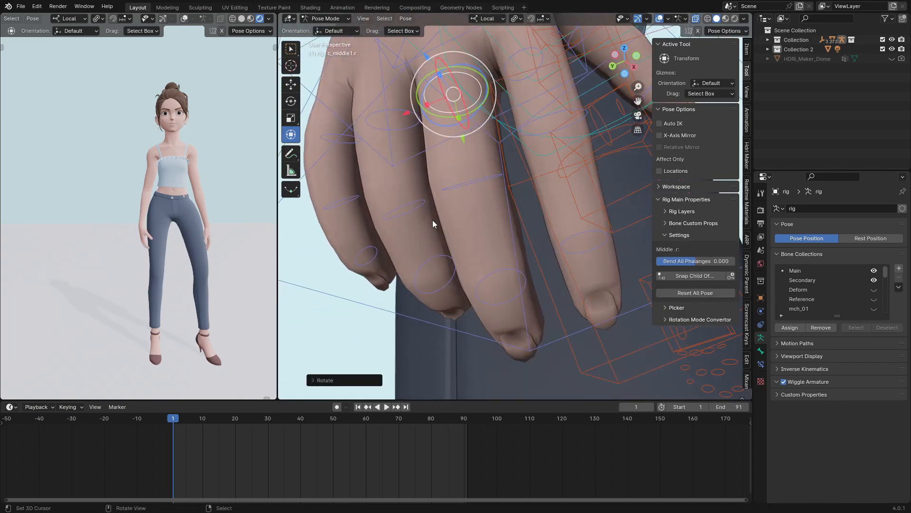
Rotate the first joint control of the right ring finger around its local axis to offset it from the neighbouring fingers.
{"action": "left_click", "coordinate": [408, 138]}
{"action": "middle_click_drag", "start_coordinate": [408, 138], "coordinate": [380, 149]}
{"action": "left_click_drag", "start_coordinate": [409, 147], "coordinate": [411, 150]}
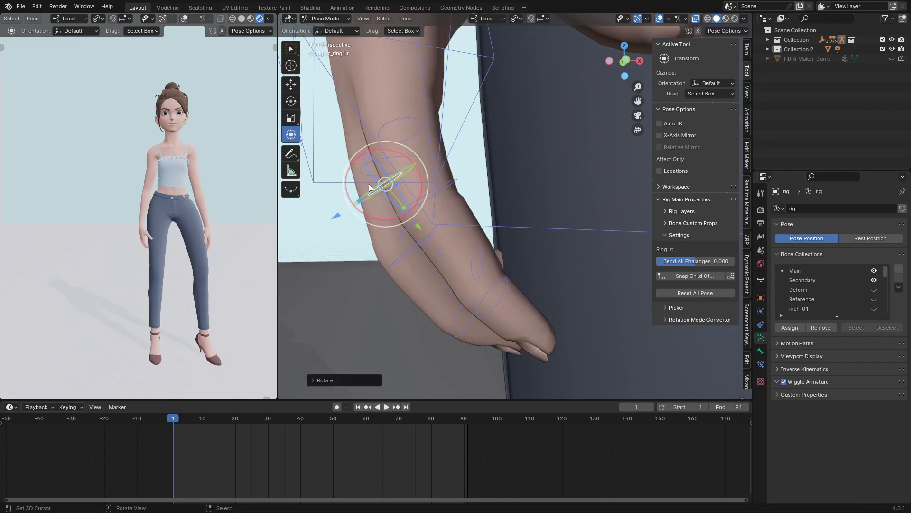
{"action": "middle_click_drag", "start_coordinate": [398, 190], "coordinate": [494, 221]}
{"action": "scroll", "coordinate": [494, 222], "scroll_direction": "down", "scroll_amount": 3}
{"action": "left_click_drag", "start_coordinate": [604, 193], "coordinate": [622, 191]}
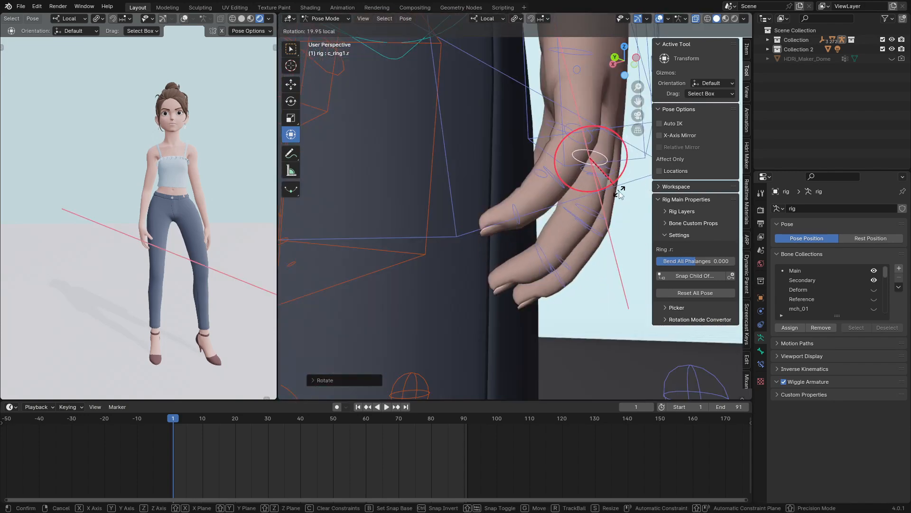
{"action": "middle_click_drag", "start_coordinate": [617, 195], "coordinate": [508, 209]}
Rotate the right upper arm's FK control at the shoulder to refine the arm's position.
{"action": "middle_click_drag", "start_coordinate": [508, 209], "coordinate": [485, 86]}
{"action": "scroll", "coordinate": [520, 212], "scroll_direction": "down", "scroll_amount": 8}
{"action": "right_click", "coordinate": [484, 80]}
{"action": "middle_click_drag", "start_coordinate": [482, 53], "coordinate": [475, 80], "text": "shift"}
{"action": "left_click_drag", "start_coordinate": [468, 37], "coordinate": [481, 42]}
{"action": "middle_click_drag", "start_coordinate": [481, 43], "coordinate": [431, 59]}
{"action": "middle_click_drag", "start_coordinate": [574, 58], "coordinate": [565, 60], "text": "shift"}
{"action": "left_click_drag", "start_coordinate": [541, 71], "coordinate": [539, 85]}
{"action": "middle_click_drag", "start_coordinate": [540, 137], "coordinate": [536, 113]}
{"action": "left_click_drag", "start_coordinate": [535, 114], "coordinate": [541, 117]}
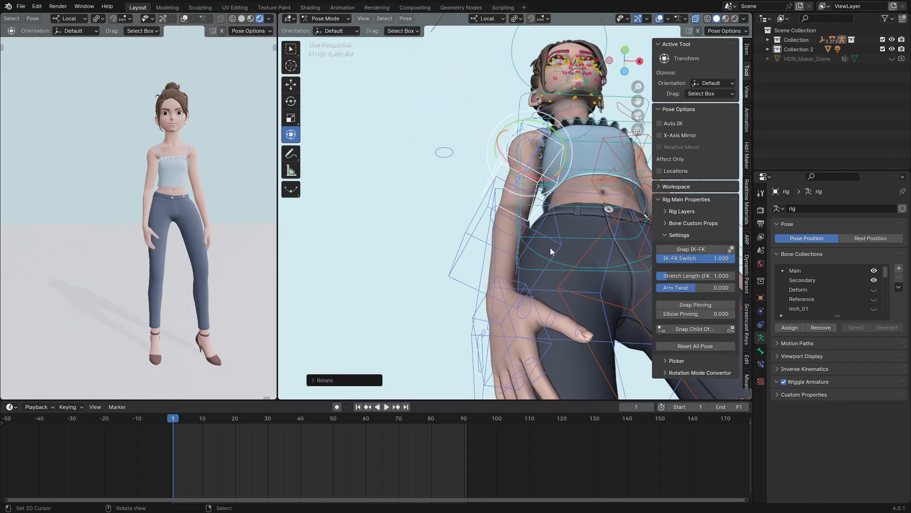
Rotate the right hand's FK control again so the wrist follows the adjusted arm.
{"action": "middle_click_drag", "start_coordinate": [553, 250], "coordinate": [522, 233]}
{"action": "right_click", "coordinate": [417, 231]}
{"action": "middle_click_drag", "start_coordinate": [419, 231], "coordinate": [425, 224]}
{"action": "left_click_drag", "start_coordinate": [462, 223], "coordinate": [457, 211]}
{"action": "middle_click_drag", "start_coordinate": [441, 219], "coordinate": [434, 251]}
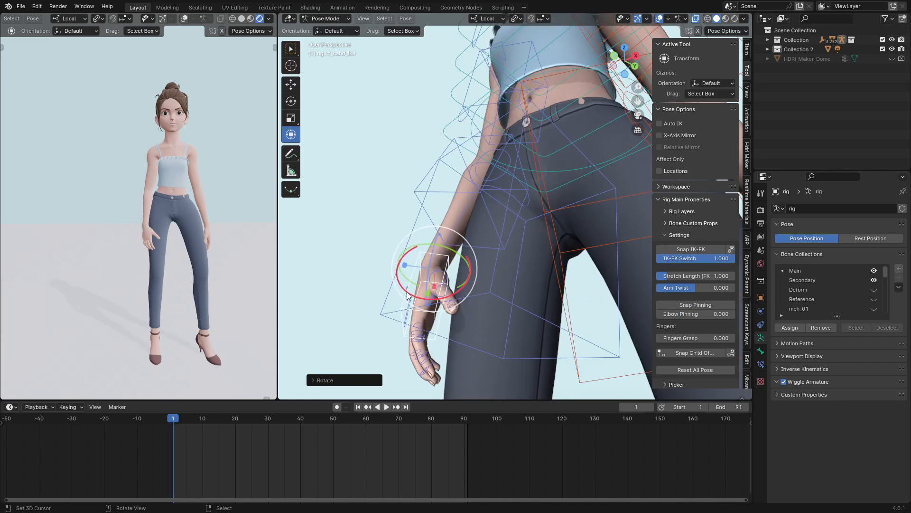
{"action": "middle_click_drag", "start_coordinate": [115, 192], "coordinate": [111, 241], "text": "shift"}
{"action": "scroll", "coordinate": [452, 152], "scroll_direction": "down", "scroll_amount": 3}
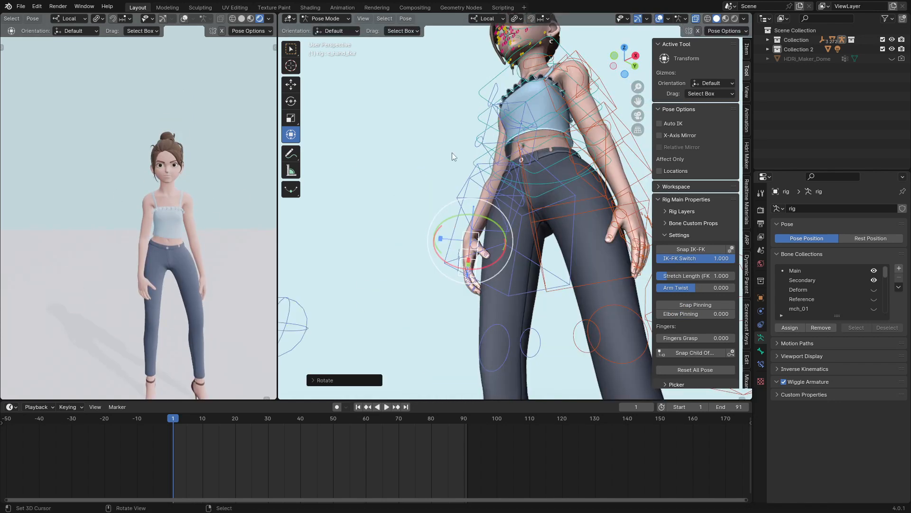
Rotate the mid-torso spine control and the hips control slightly to tilt the body.
{"action": "middle_click_drag", "start_coordinate": [513, 105], "coordinate": [494, 170]}
{"action": "right_click", "coordinate": [518, 140]}
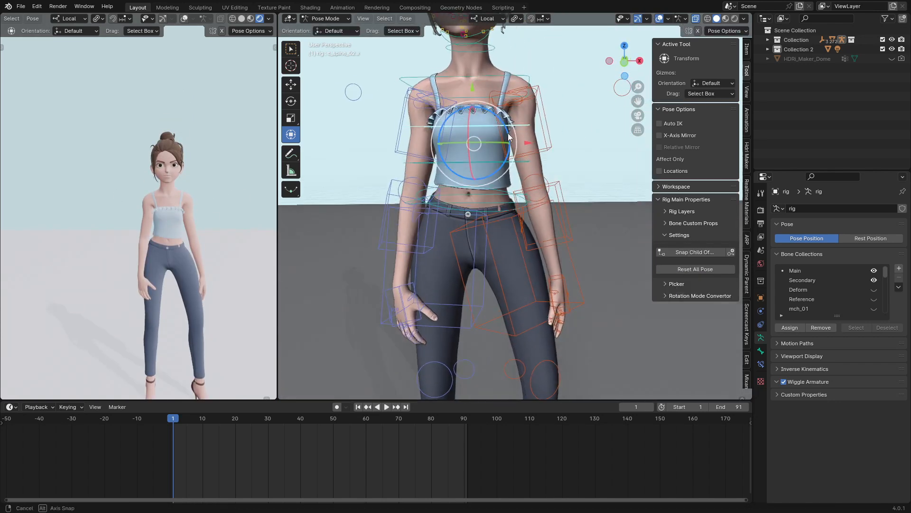
{"action": "middle_click_drag", "start_coordinate": [519, 141], "coordinate": [527, 135]}
{"action": "key", "text": "r"}
{"action": "left_click", "coordinate": [545, 138]}
{"action": "right_click", "coordinate": [485, 187]}
{"action": "key", "text": "r"}
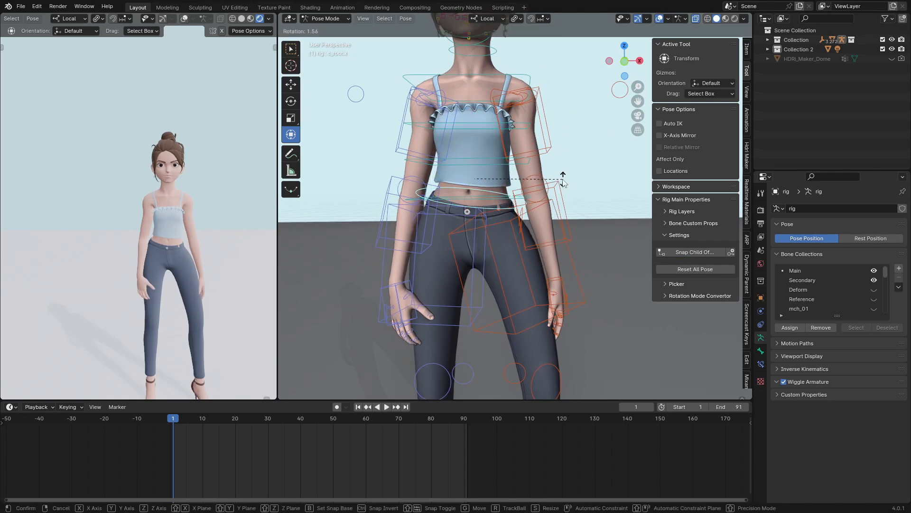
{"action": "left_click", "coordinate": [563, 180]}
Rotate the right and left upper arm FK controls slightly to balance the arms against the tilted torso.
{"action": "middle_click_drag", "start_coordinate": [564, 180], "coordinate": [545, 169]}
{"action": "right_click", "coordinate": [444, 159]}
{"action": "key", "text": "r"}
{"action": "left_click", "coordinate": [548, 233]}
{"action": "middle_click_drag", "start_coordinate": [548, 232], "coordinate": [546, 234]}
{"action": "right_click", "coordinate": [544, 162]}
{"action": "key", "text": "r"}
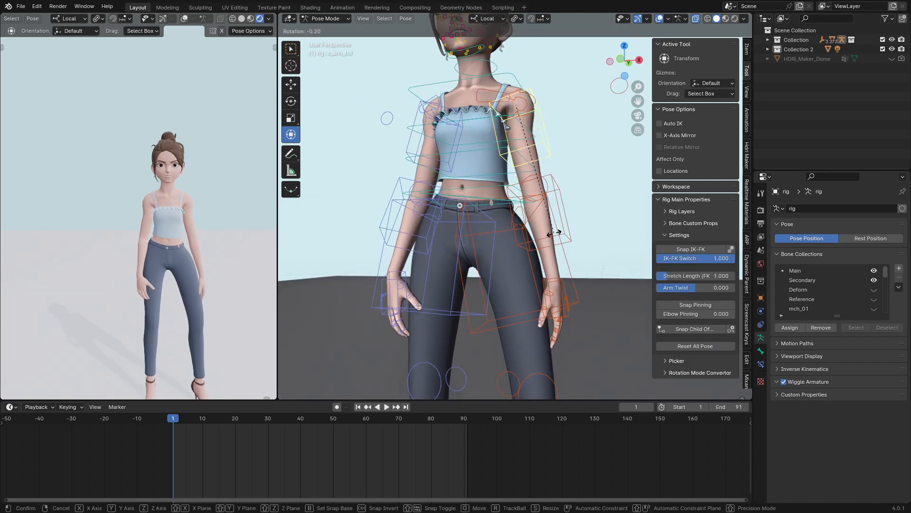
{"action": "left_click", "coordinate": [552, 230]}
Rotate the head control about -15 degrees around its local Y axis to turn the head sideways.
{"action": "scroll", "coordinate": [552, 229], "scroll_direction": "down", "scroll_amount": 3}
{"action": "middle_click_drag", "start_coordinate": [514, 304], "coordinate": [504, 305]}
{"action": "middle_click_drag", "start_coordinate": [498, 306], "coordinate": [493, 219], "text": "shift"}
{"action": "scroll", "coordinate": [186, 255], "scroll_direction": "down", "scroll_amount": 3}
{"action": "scroll", "coordinate": [186, 256], "scroll_direction": "up", "scroll_amount": 2}
{"action": "middle_click_drag", "start_coordinate": [484, 105], "coordinate": [484, 237], "text": "shift"}
{"action": "scroll", "coordinate": [482, 157], "scroll_direction": "up", "scroll_amount": 5}
{"action": "scroll", "coordinate": [479, 143], "scroll_direction": "down", "scroll_amount": 3}
{"action": "middle_click_drag", "start_coordinate": [479, 143], "coordinate": [483, 118]}
{"action": "right_click", "coordinate": [483, 117]}
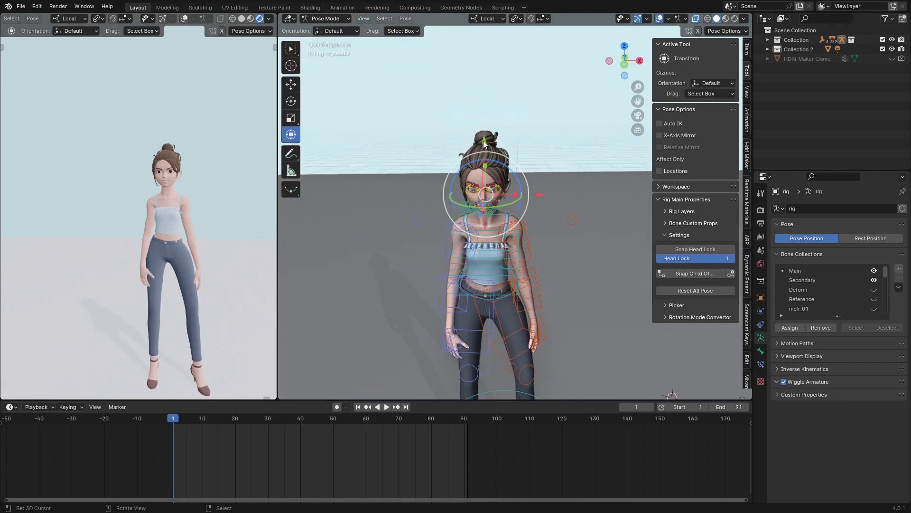
{"action": "key", "text": "r"}
{"action": "key", "text": "y"}
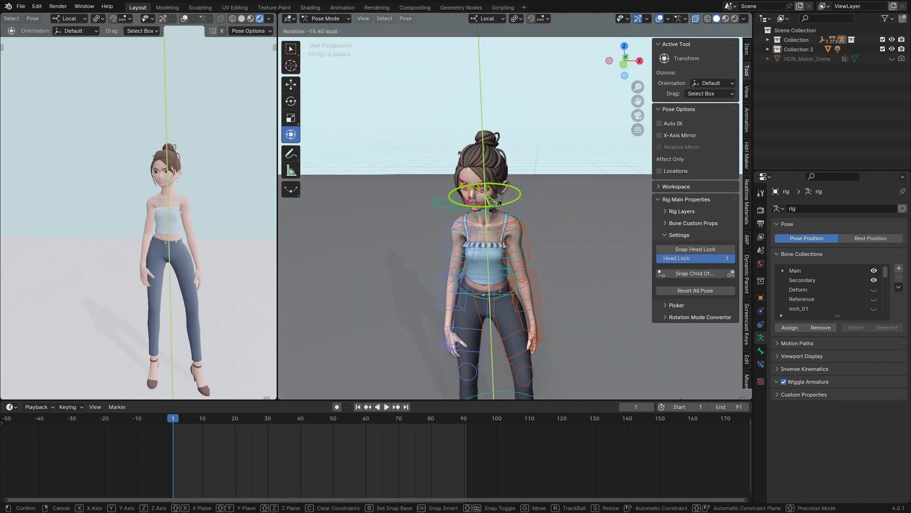
{"action": "left_click", "coordinate": [494, 206]}
Rotate the head control freely to add a slight tilt to the turned head.
{"action": "middle_click_drag", "start_coordinate": [494, 206], "coordinate": [512, 190]}
{"action": "scroll", "coordinate": [477, 193], "scroll_direction": "up", "scroll_amount": 3}
{"action": "scroll", "coordinate": [480, 138], "scroll_direction": "down", "scroll_amount": 1}
{"action": "key", "text": "r"}
{"action": "left_click", "coordinate": [523, 141]}
Rotate the upper chest spine control slightly to adjust the shoulder line.
{"action": "scroll", "coordinate": [510, 194], "scroll_direction": "up", "scroll_amount": 3}
{"action": "scroll", "coordinate": [510, 214], "scroll_direction": "down", "scroll_amount": 3}
{"action": "right_click", "coordinate": [524, 229]}
{"action": "key", "text": "r"}
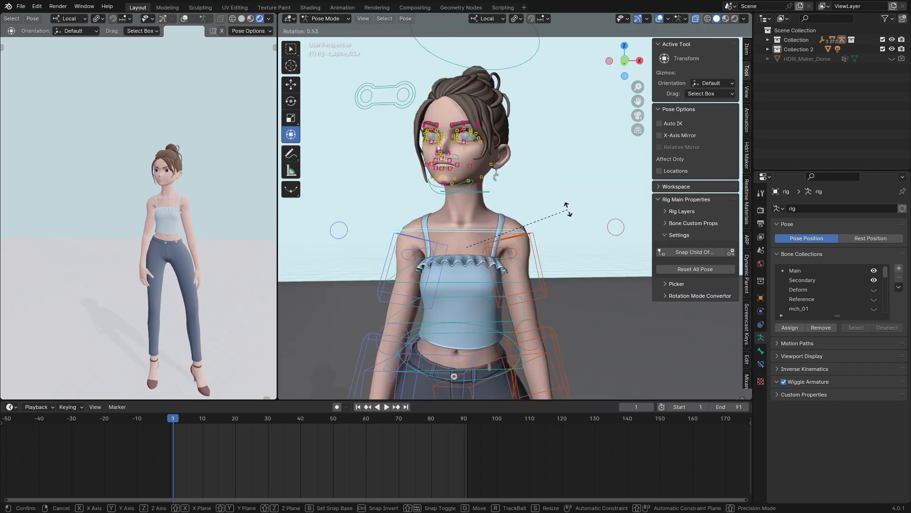
{"action": "left_click", "coordinate": [563, 218]}
{"action": "middle_click_drag", "start_coordinate": [548, 243], "coordinate": [557, 212], "text": "shift"}
{"action": "left_click_drag", "start_coordinate": [524, 220], "coordinate": [526, 219]}
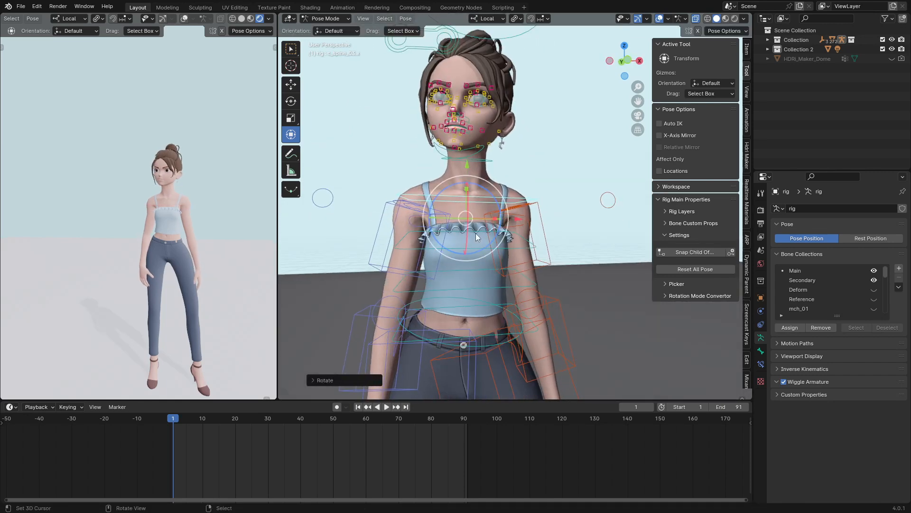
Rotate the hips control to finish the torso's posture, and save the file.
{"action": "left_click", "coordinate": [475, 246]}
{"action": "left_click_drag", "start_coordinate": [525, 260], "coordinate": [518, 260]}
{"action": "scroll", "coordinate": [499, 223], "scroll_direction": "down", "scroll_amount": 6}
{"action": "middle_click_drag", "start_coordinate": [494, 214], "coordinate": [393, 259]}
{"action": "scroll", "coordinate": [137, 244], "scroll_direction": "down", "scroll_amount": 3}
{"action": "middle_click_drag", "start_coordinate": [137, 244], "coordinate": [172, 259]}
{"action": "scroll", "coordinate": [173, 259], "scroll_direction": "up", "scroll_amount": 3}
{"action": "key", "text": "ctrl+s"}
{"action": "scroll", "coordinate": [163, 265], "scroll_direction": "up", "scroll_amount": 6}
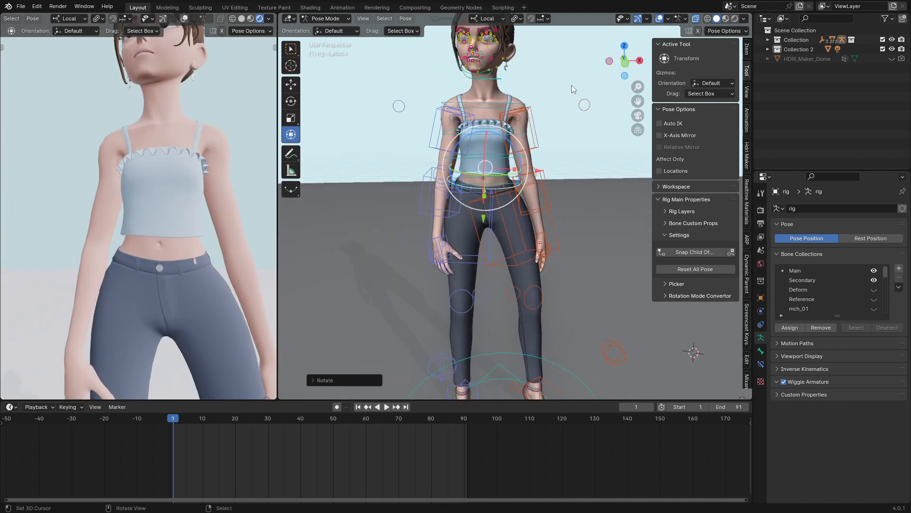
{"action": "key", "text": "ctrl+s"}
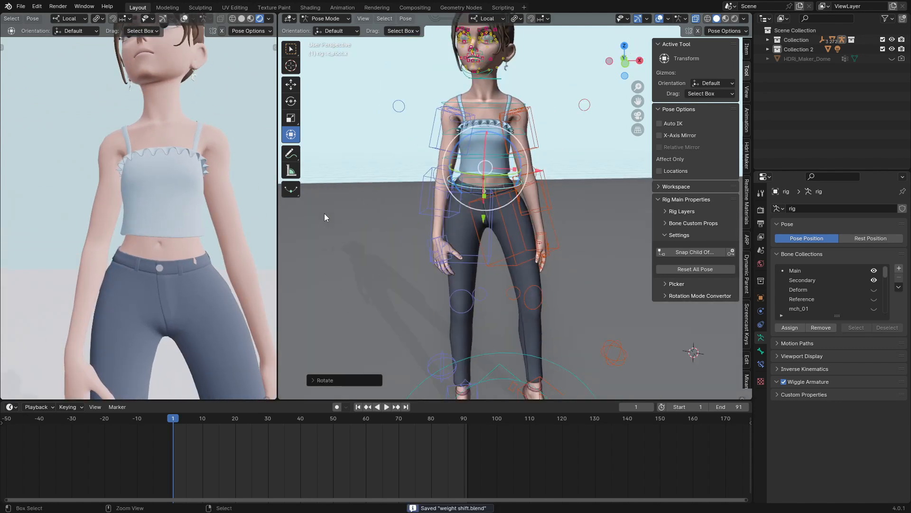
Set the active keying set to Location, Rotation, Scale & Custom Properties and enable auto keying.
{"action": "left_click", "coordinate": [68, 407]}
{"action": "left_click", "coordinate": [65, 357]}
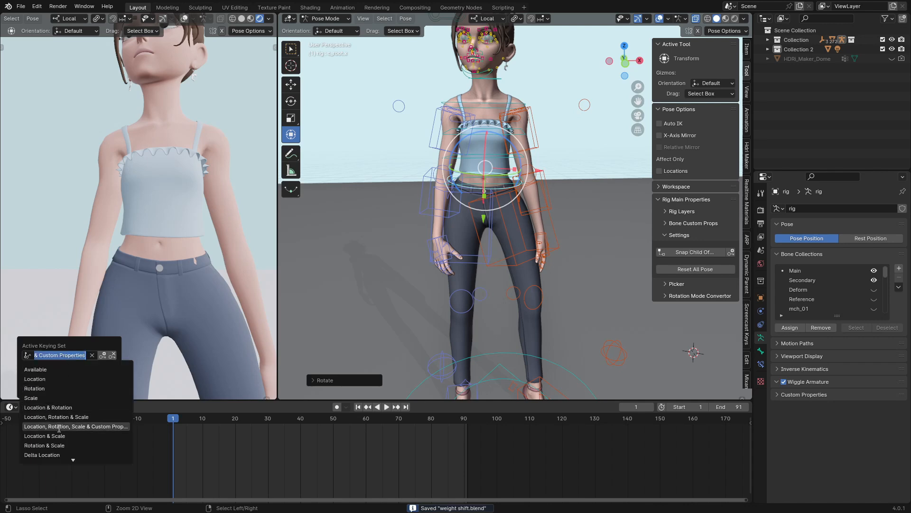
{"action": "left_click", "coordinate": [106, 425]}
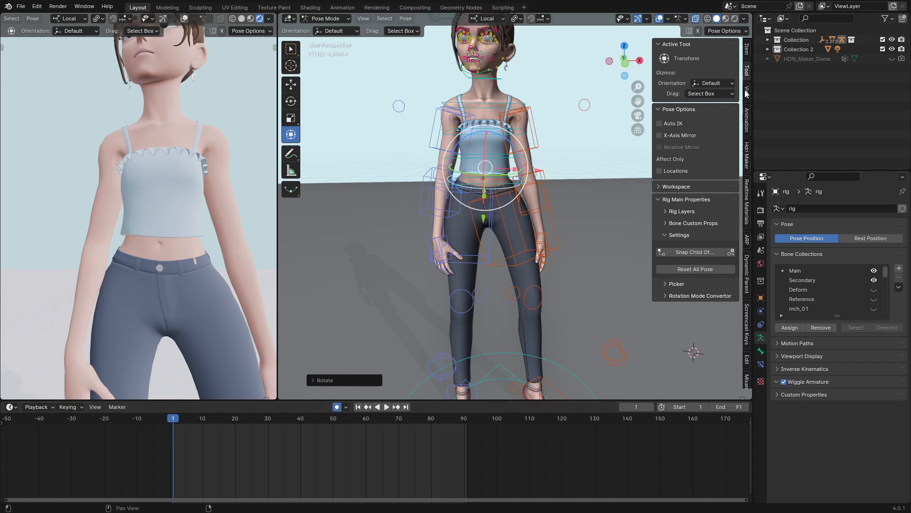
In the animation preferences, choose Constant as the default interpolation for new F-curves.
{"action": "left_click", "coordinate": [536, 184]}
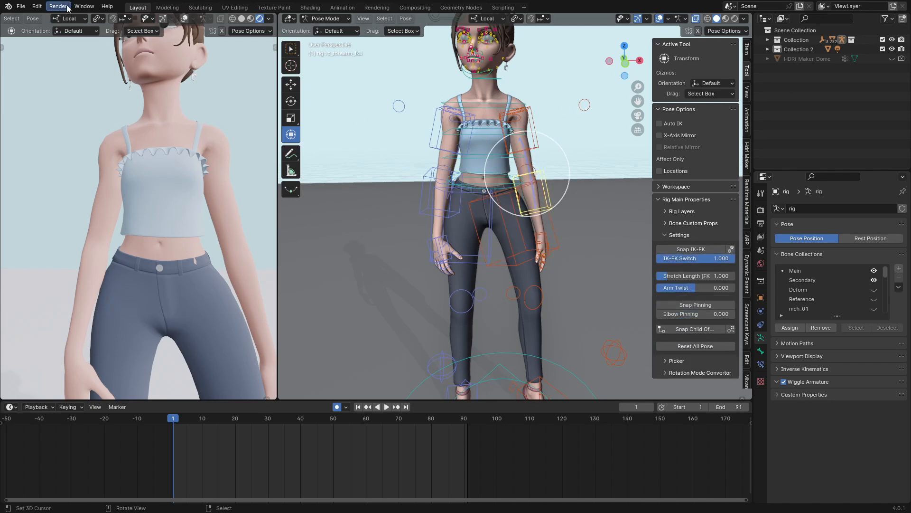
{"action": "left_click", "coordinate": [36, 6]}
{"action": "left_click", "coordinate": [66, 140]}
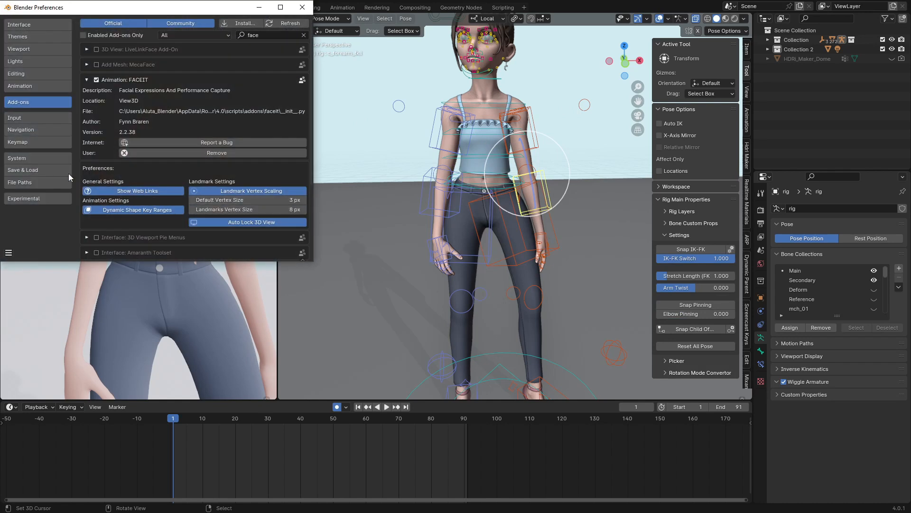
{"action": "left_click", "coordinate": [20, 87]}
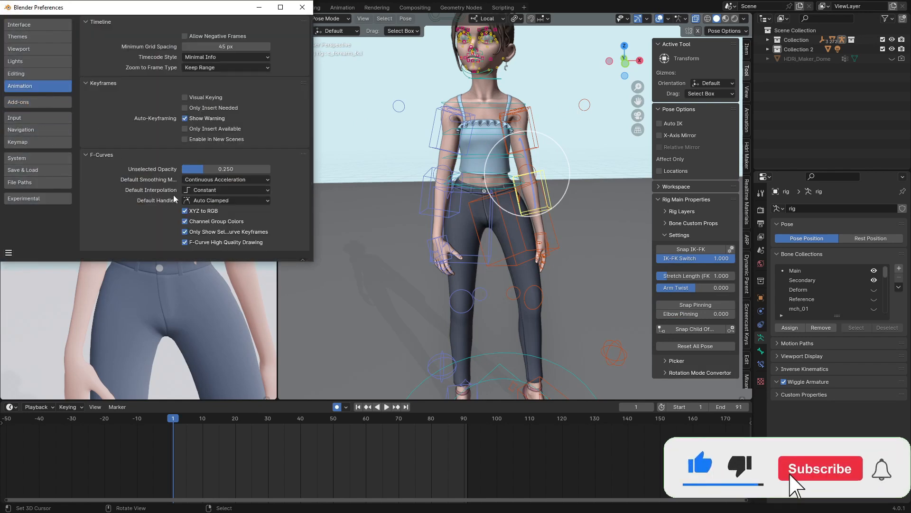
{"action": "left_click", "coordinate": [189, 191]}
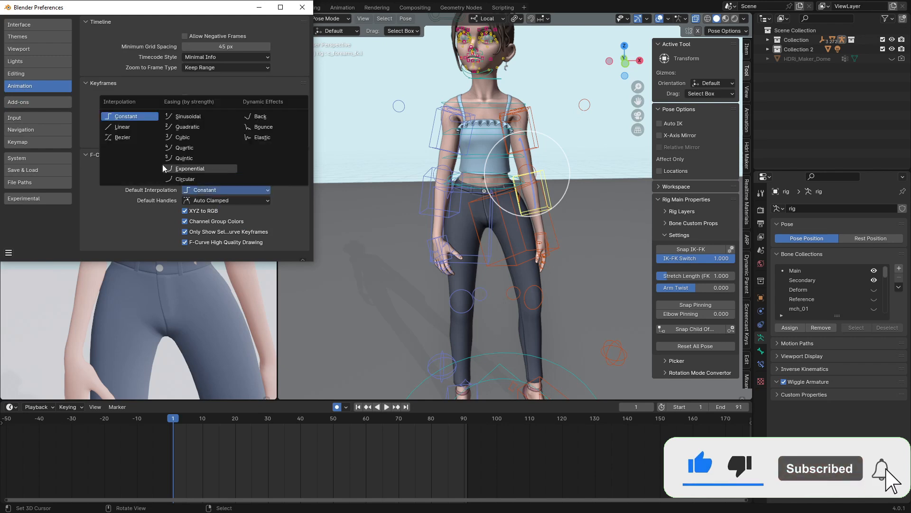
{"action": "left_click", "coordinate": [114, 116]}
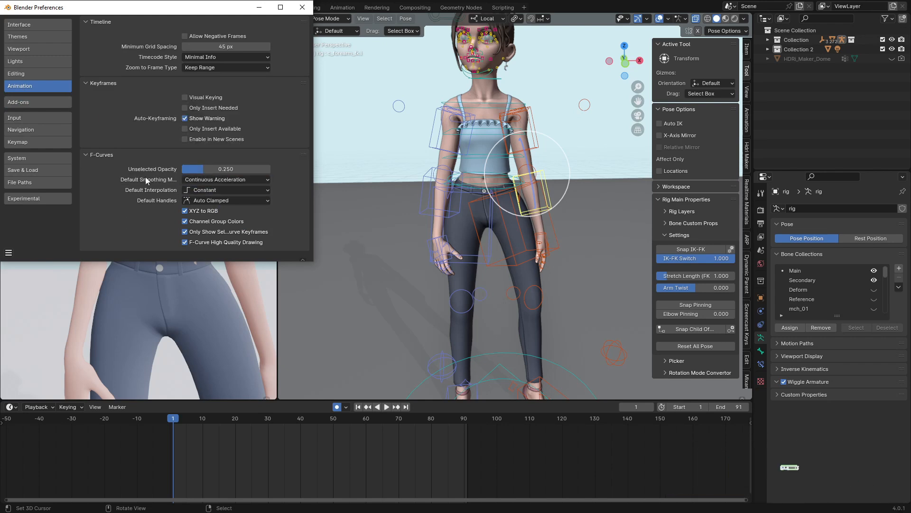
Switch the default F-curve interpolation to Bezier and close the preferences.
{"action": "left_click", "coordinate": [185, 191]}
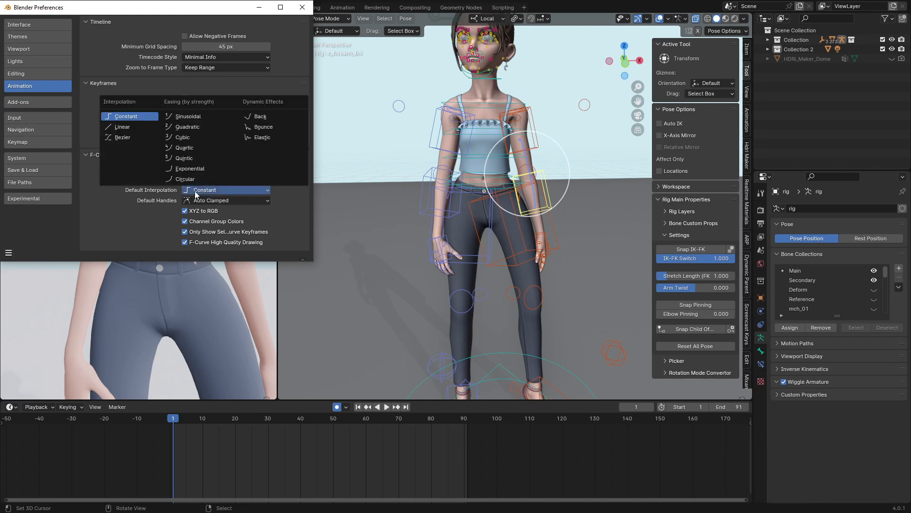
{"action": "left_click", "coordinate": [126, 141]}
{"action": "left_click", "coordinate": [302, 7]}
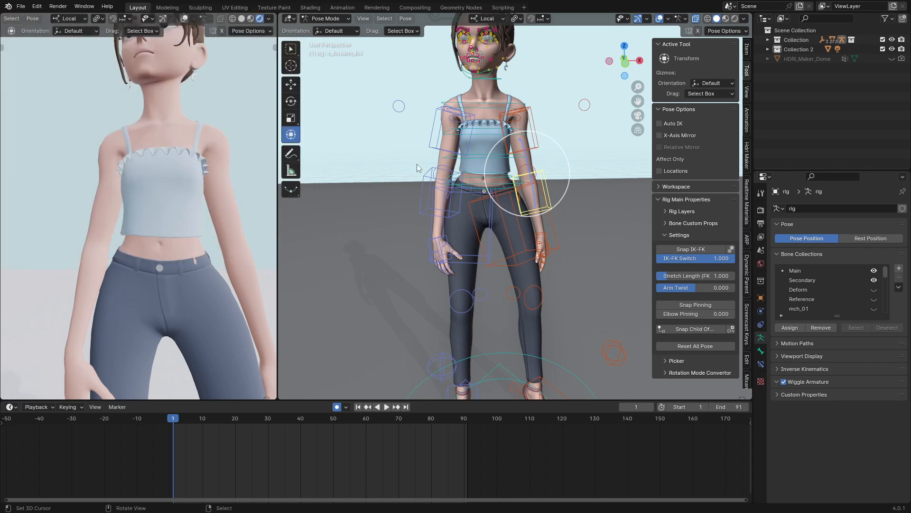
Save the file, select all of the rig's controls and insert a keyframe for them at frame 1.
{"action": "key", "text": "ctrl+a"}
{"action": "key", "text": "ctrl+s"}
{"action": "middle_click_drag", "start_coordinate": [445, 185], "coordinate": [396, 223], "text": "shift"}
{"action": "middle_click_drag", "start_coordinate": [395, 298], "coordinate": [393, 338], "text": "shift"}
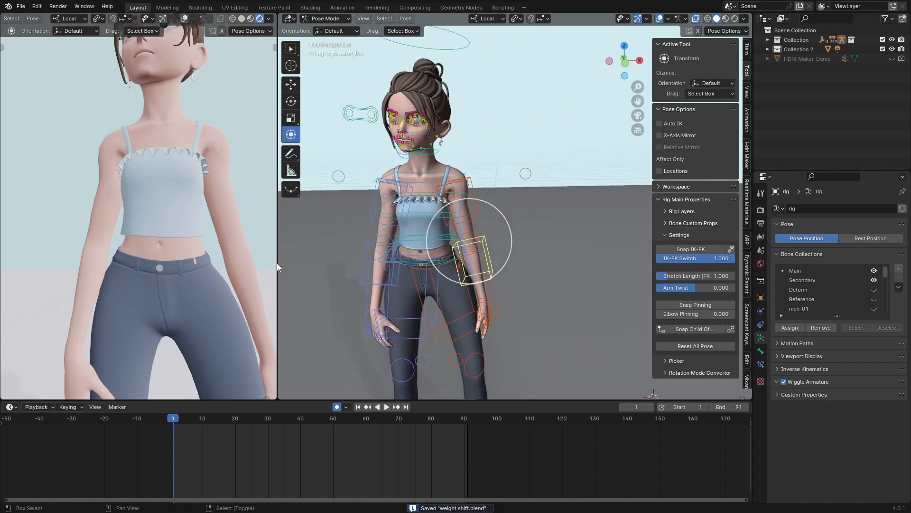
{"action": "scroll", "coordinate": [119, 173], "scroll_direction": "down", "scroll_amount": 3}
{"action": "middle_click_drag", "start_coordinate": [119, 173], "coordinate": [124, 217], "text": "shift"}
{"action": "key", "text": "a"}
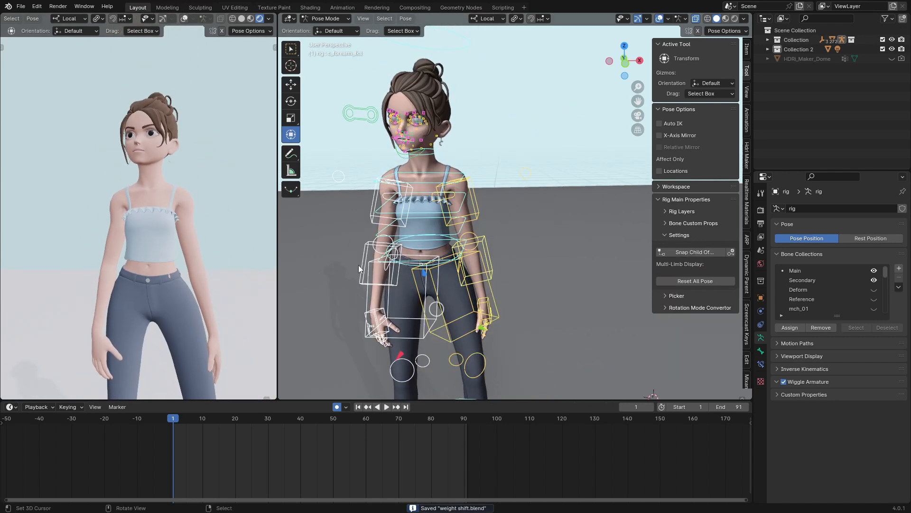
{"action": "key", "text": "i"}
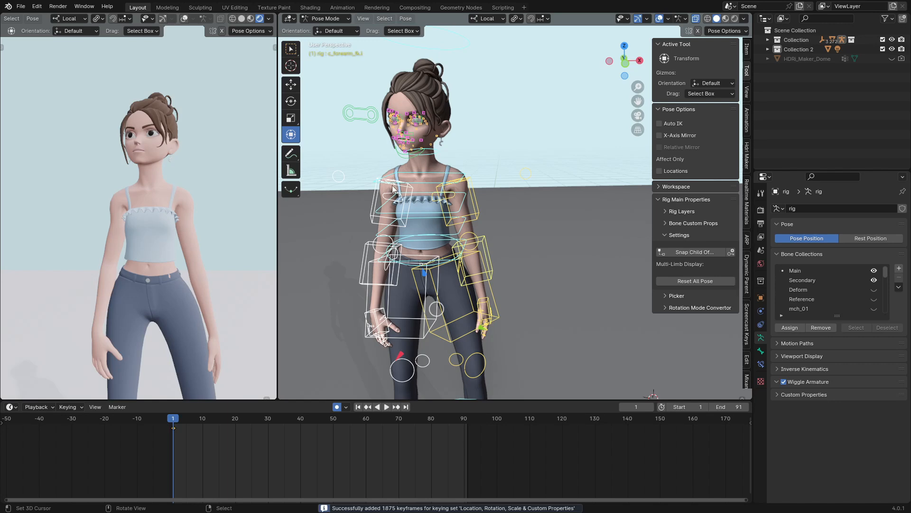
Examine the keyed pose up close and at full length, along with the timeline range around frame 1.
{"action": "scroll", "coordinate": [432, 242], "scroll_direction": "up", "scroll_amount": 3}
{"action": "middle_click_drag", "start_coordinate": [432, 242], "coordinate": [431, 136]}
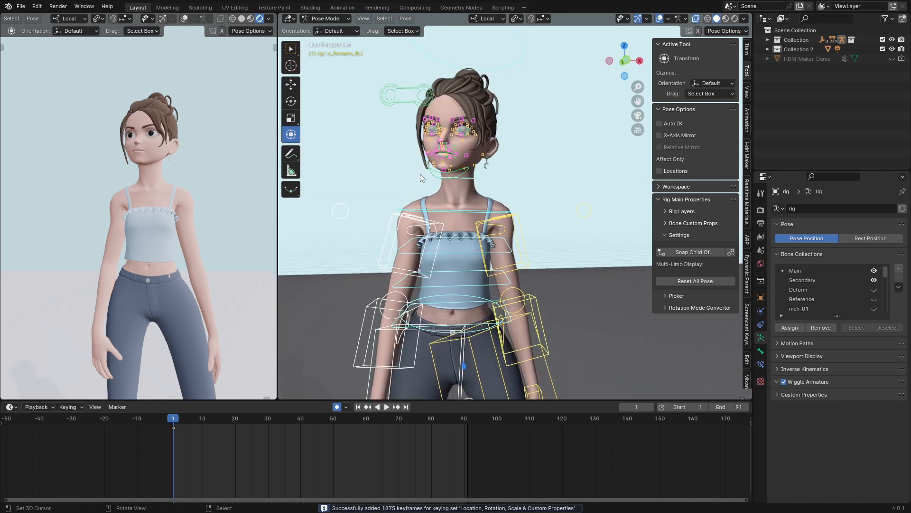
{"action": "middle_click_drag", "start_coordinate": [420, 177], "coordinate": [416, 192]}
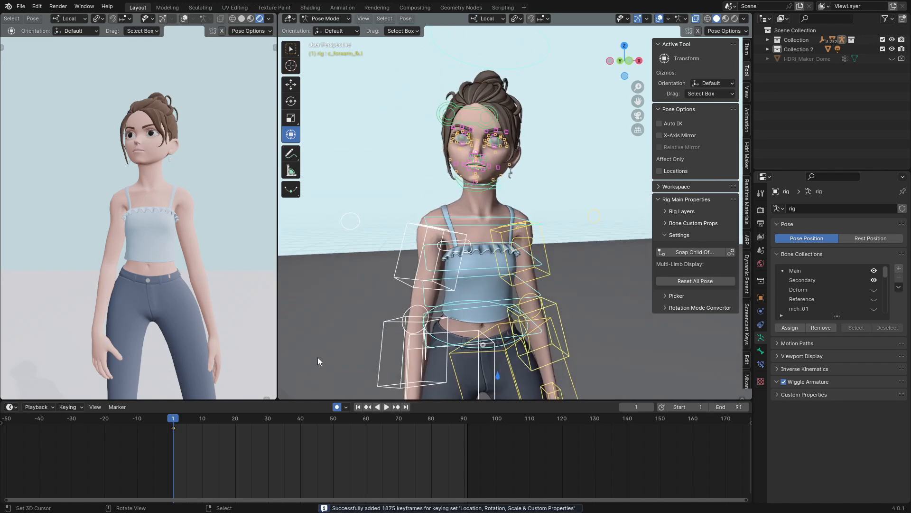
{"action": "scroll", "coordinate": [203, 447], "scroll_direction": "left", "scroll_amount": 2, "text": "ctrl"}
{"action": "scroll", "coordinate": [176, 215], "scroll_direction": "down", "scroll_amount": 5}
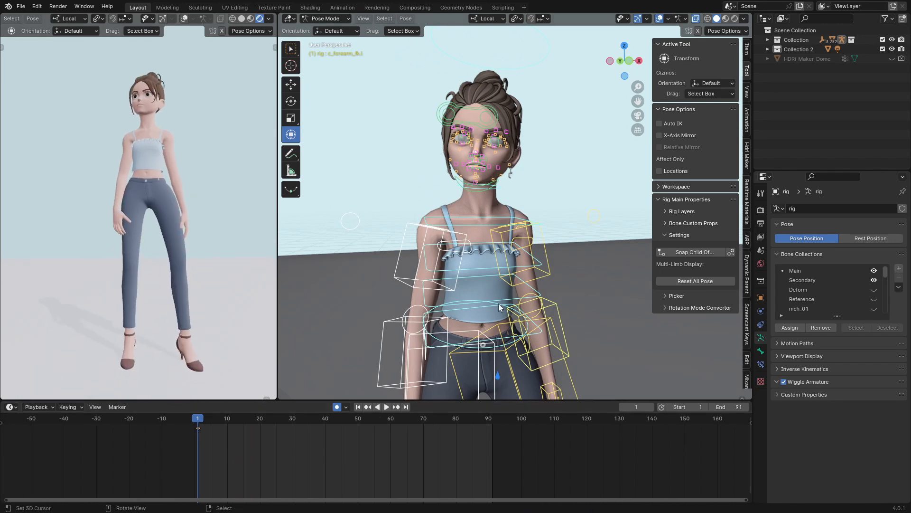
{"action": "middle_click_drag", "start_coordinate": [501, 268], "coordinate": [492, 267]}
{"action": "middle_click_drag", "start_coordinate": [493, 266], "coordinate": [460, 151], "text": "shift"}
{"action": "scroll", "coordinate": [229, 465], "scroll_direction": "up", "scroll_amount": 1}
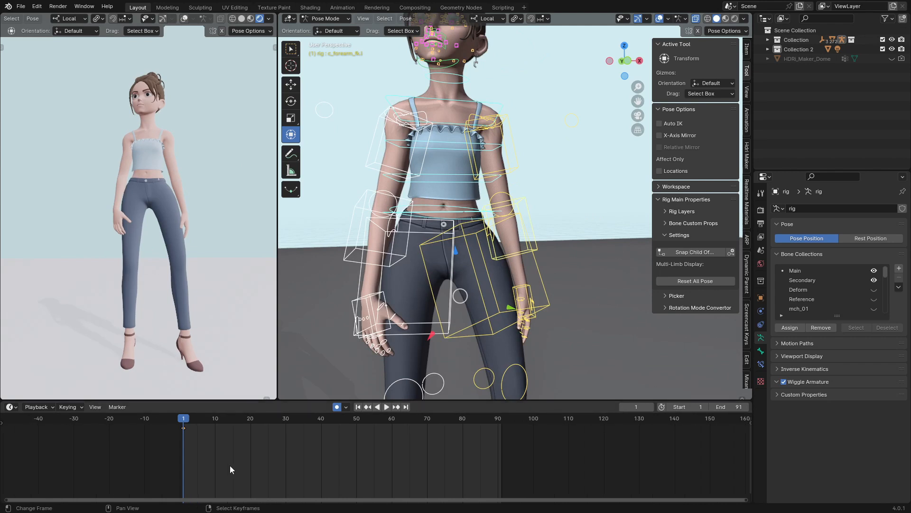
{"action": "scroll", "coordinate": [251, 461], "scroll_direction": "up", "scroll_amount": 3}
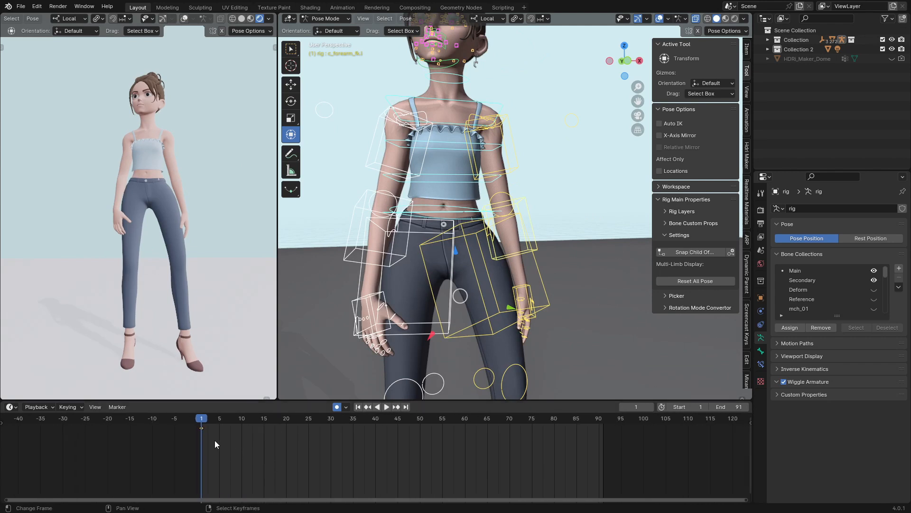
Save the file, move to frame 20 and insert a keyframe on all controls to hold the first pose.
{"action": "key", "text": "ctrl+s"}
{"action": "key", "text": "space"}
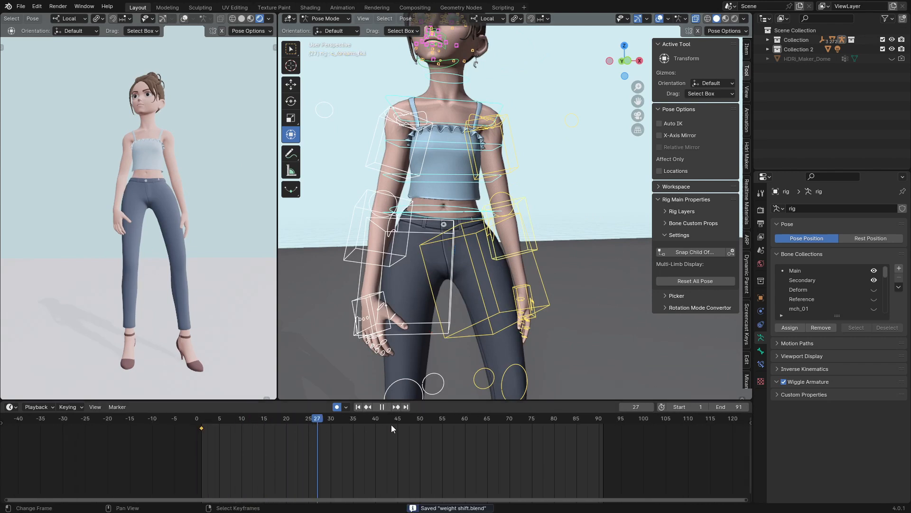
{"action": "left_click_drag", "start_coordinate": [266, 421], "coordinate": [286, 426]}
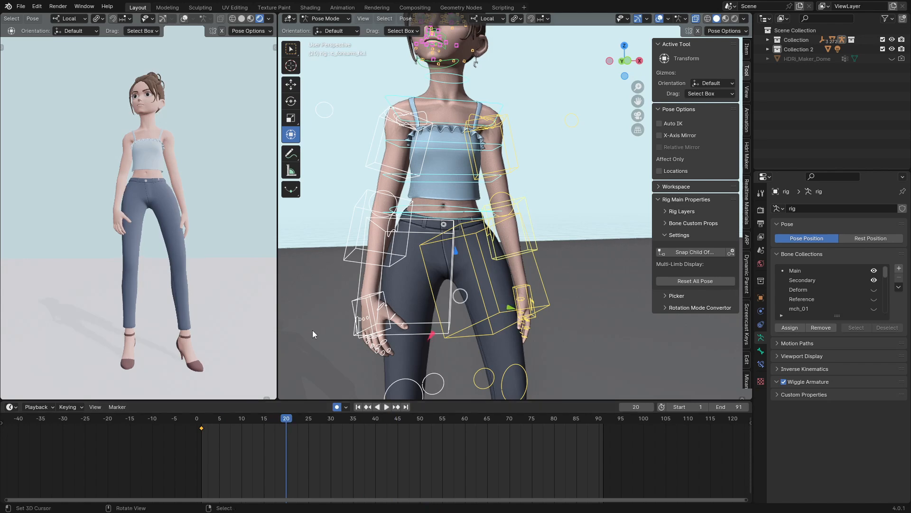
{"action": "key", "text": "i"}
{"action": "left_click_drag", "start_coordinate": [252, 433], "coordinate": [224, 443]}
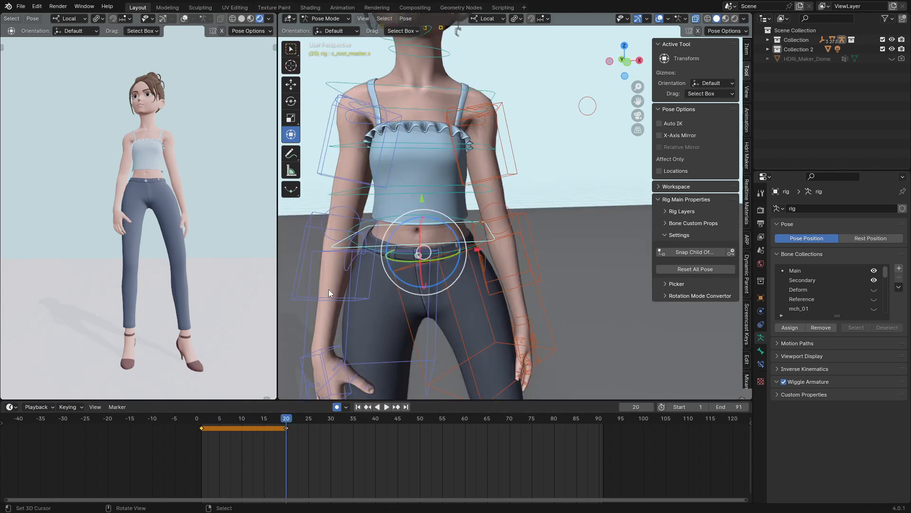
At frame 20, adjust the root master and hip controls slightly to begin the weight shift.
{"action": "left_click_drag", "start_coordinate": [480, 250], "coordinate": [481, 253]}
{"action": "right_click", "coordinate": [469, 221]}
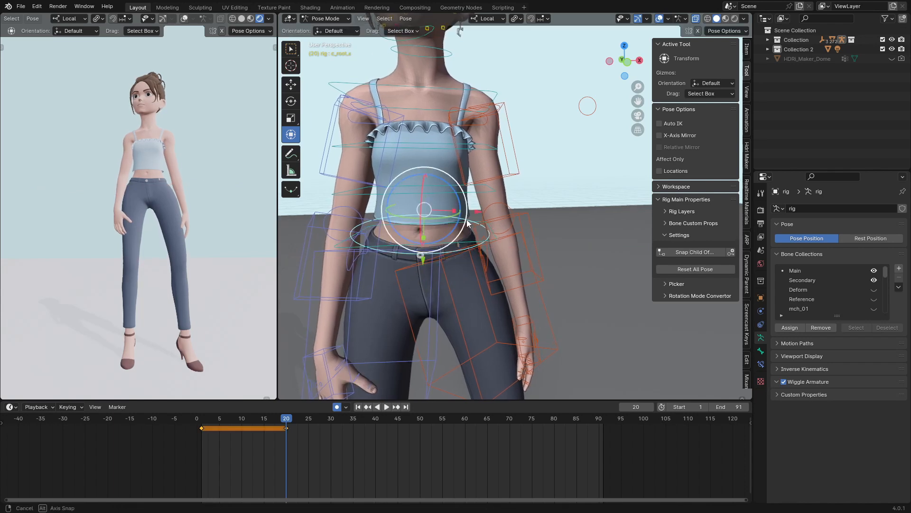
{"action": "middle_click_drag", "start_coordinate": [469, 222], "coordinate": [465, 170]}
{"action": "left_click_drag", "start_coordinate": [458, 175], "coordinate": [463, 185]}
{"action": "middle_click_drag", "start_coordinate": [463, 185], "coordinate": [463, 275]}
Adjust the chest spine control at frame 20 to follow the changed hips.
{"action": "left_click", "coordinate": [456, 202]}
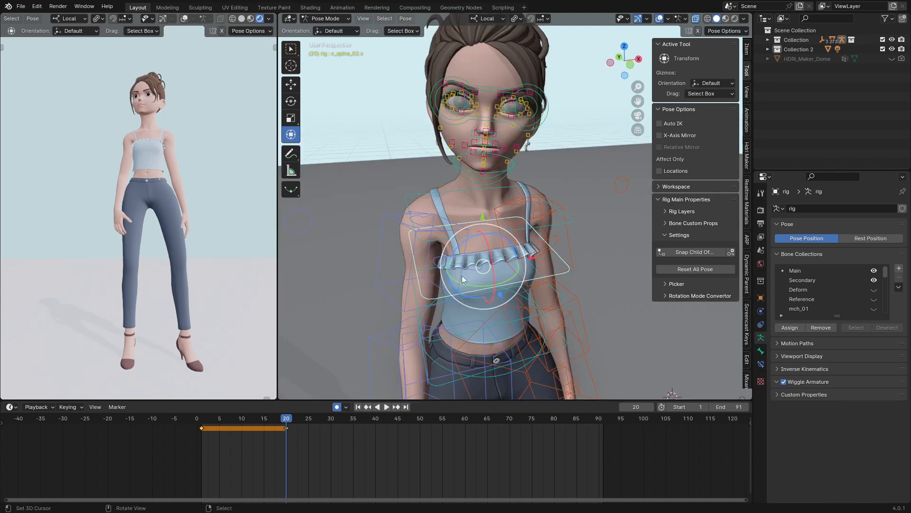
{"action": "left_click_drag", "start_coordinate": [474, 285], "coordinate": [473, 286]}
{"action": "scroll", "coordinate": [474, 285], "scroll_direction": "down", "scroll_amount": 3}
{"action": "middle_click_drag", "start_coordinate": [479, 280], "coordinate": [453, 303], "text": "shift"}
Rotate the head control at frame 20 to turn the face more toward the front, and compare with the first key pose.
{"action": "right_click", "coordinate": [488, 93]}
{"action": "right_click", "coordinate": [486, 85]}
{"action": "middle_click_drag", "start_coordinate": [483, 97], "coordinate": [468, 229]}
{"action": "left_click_drag", "start_coordinate": [468, 229], "coordinate": [472, 227]}
{"action": "middle_click_drag", "start_coordinate": [472, 228], "coordinate": [470, 214]}
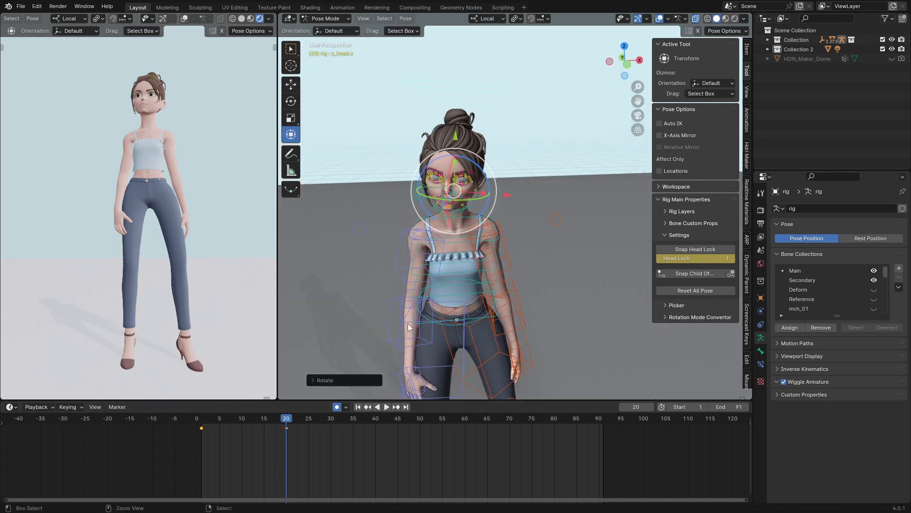
{"action": "key", "text": "shift+Left"}
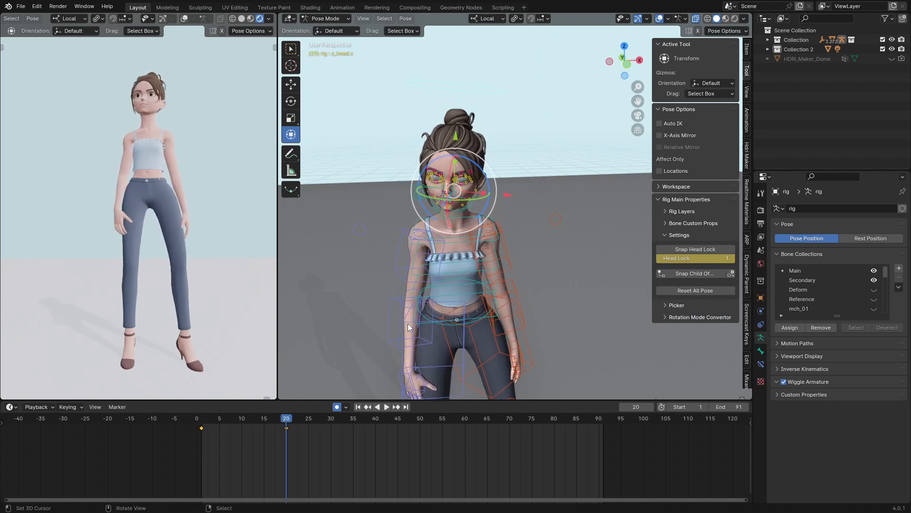
{"action": "key", "text": "Up"}
Rotate the upper chest spine control slightly around its local Y axis at frame 20.
{"action": "left_click", "coordinate": [464, 269]}
{"action": "left_click", "coordinate": [465, 275]}
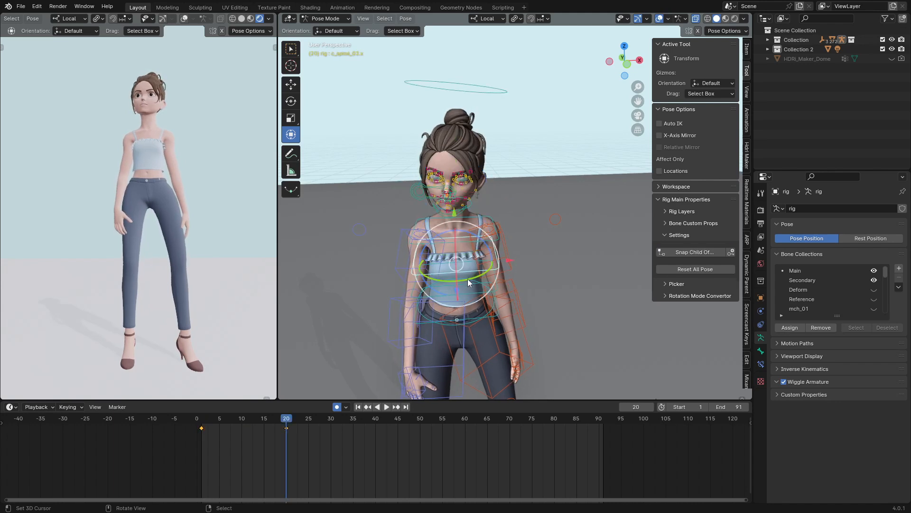
{"action": "key", "text": "r"}
{"action": "key", "text": "y"}
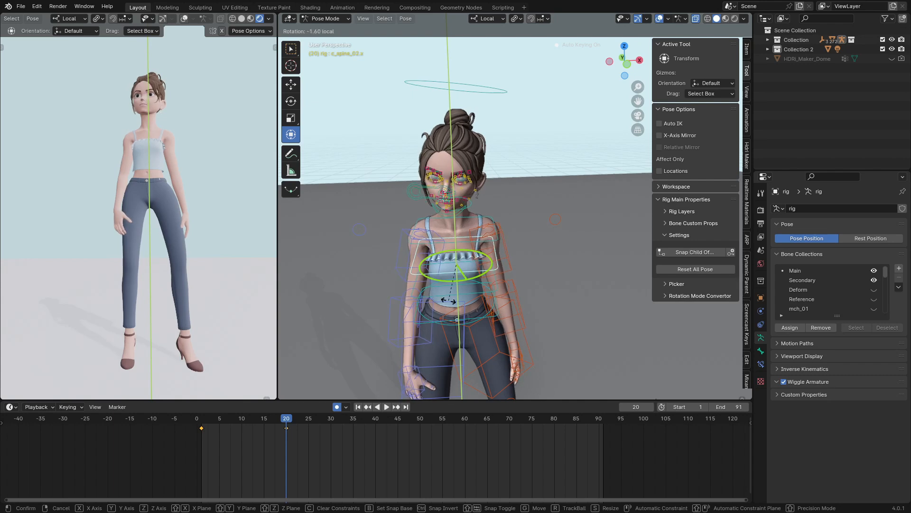
{"action": "left_click", "coordinate": [484, 282]}
{"action": "key", "text": "r"}
{"action": "key", "text": "y"}
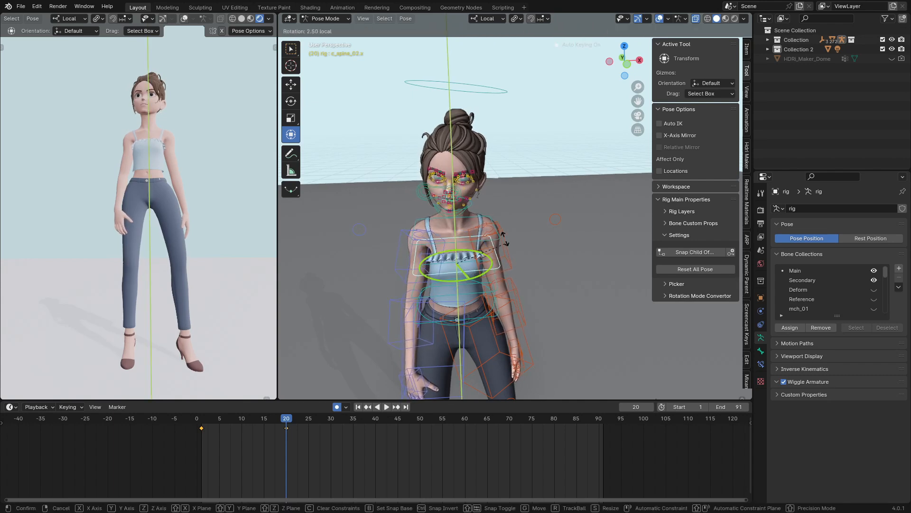
{"action": "left_click", "coordinate": [498, 226]}
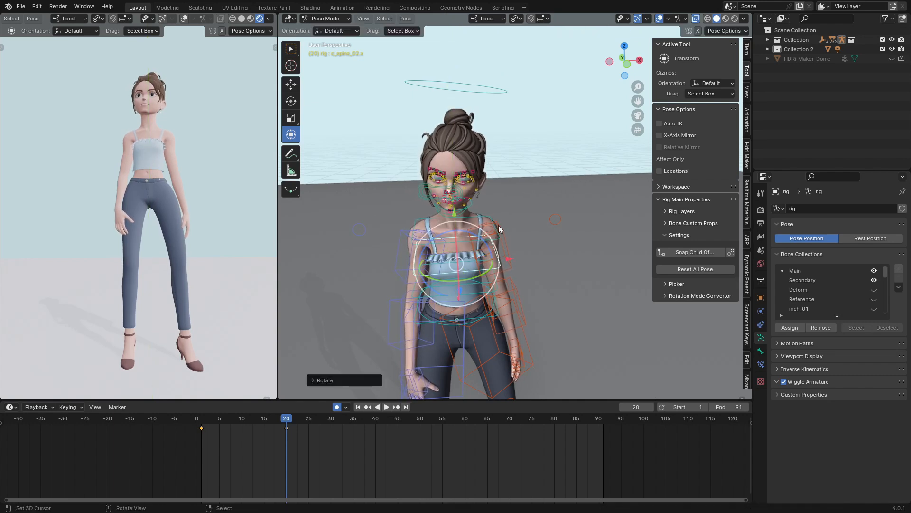
Compare the poses at frames 1 and 20, and insert a keyframe on all controls at frame 20.
{"action": "key", "text": "Down"}
{"action": "key", "text": "Up"}
{"action": "key", "text": "Down"}
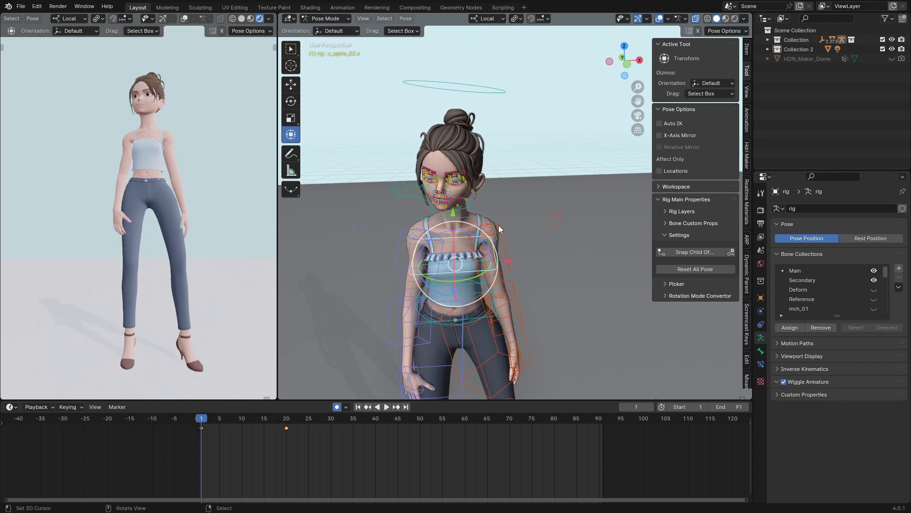
{"action": "key", "text": "Up"}
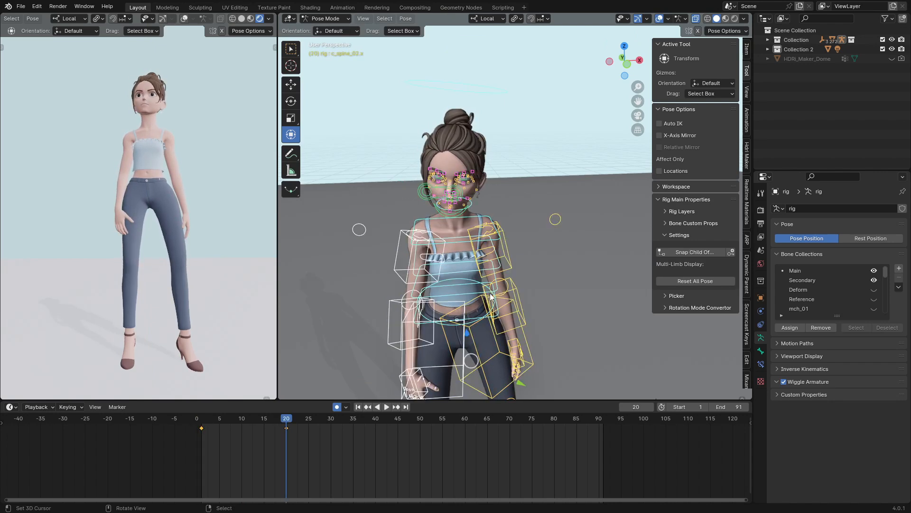
{"action": "key", "text": "i"}
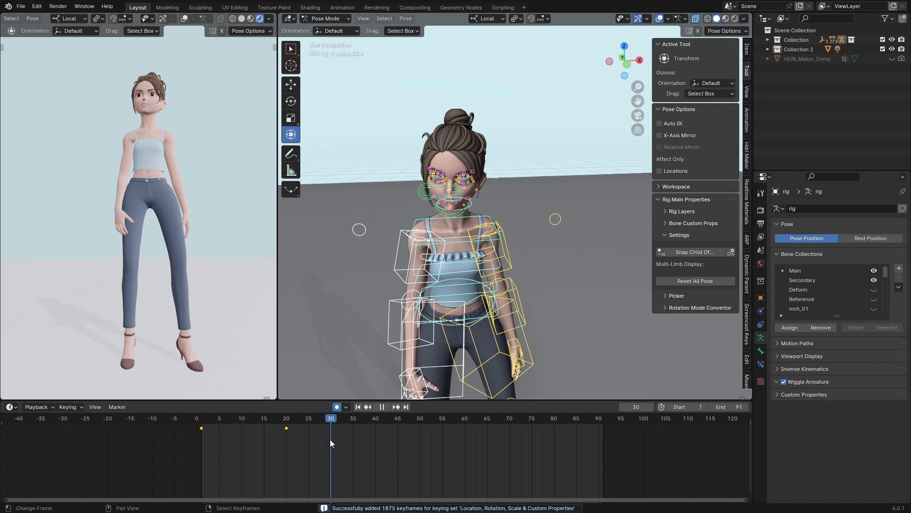
Move to frame 30 and insert a keyframe on all of the rig's controls.
{"action": "left_click_drag", "start_coordinate": [342, 435], "coordinate": [330, 436]}
{"action": "middle_click_drag", "start_coordinate": [480, 177], "coordinate": [533, 217]}
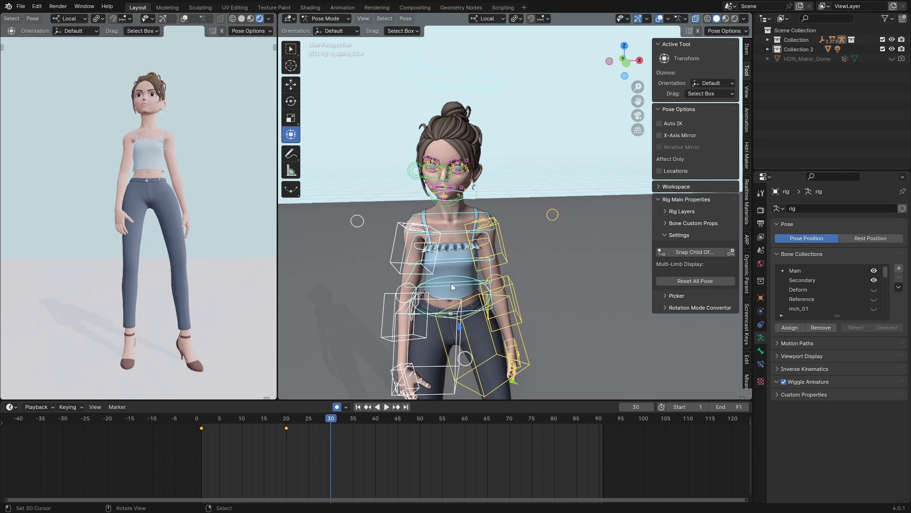
{"action": "key", "text": "i"}
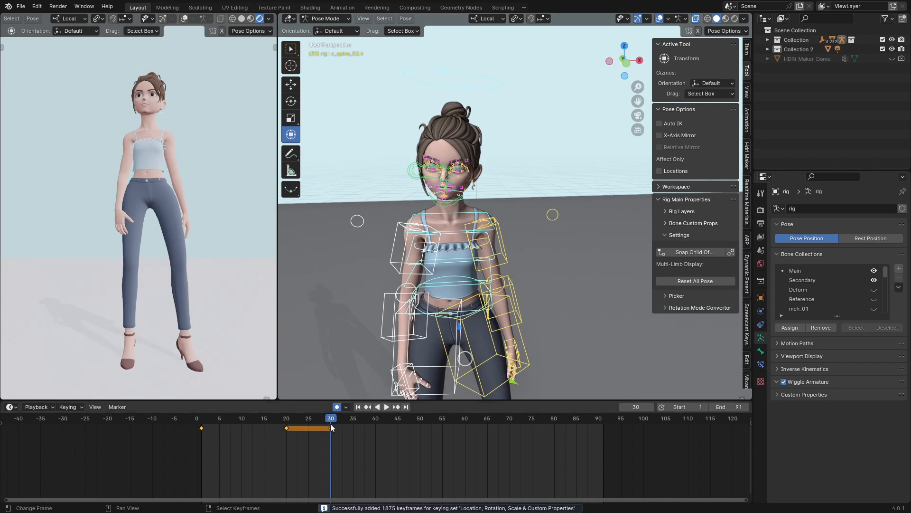
Rotate the root master control about 7° around its local Y axis at frame 30, and compare it with the previous key pose.
{"action": "scroll", "coordinate": [452, 230], "scroll_direction": "up", "scroll_amount": 2}
{"action": "middle_click_drag", "start_coordinate": [459, 316], "coordinate": [477, 279], "text": "shift"}
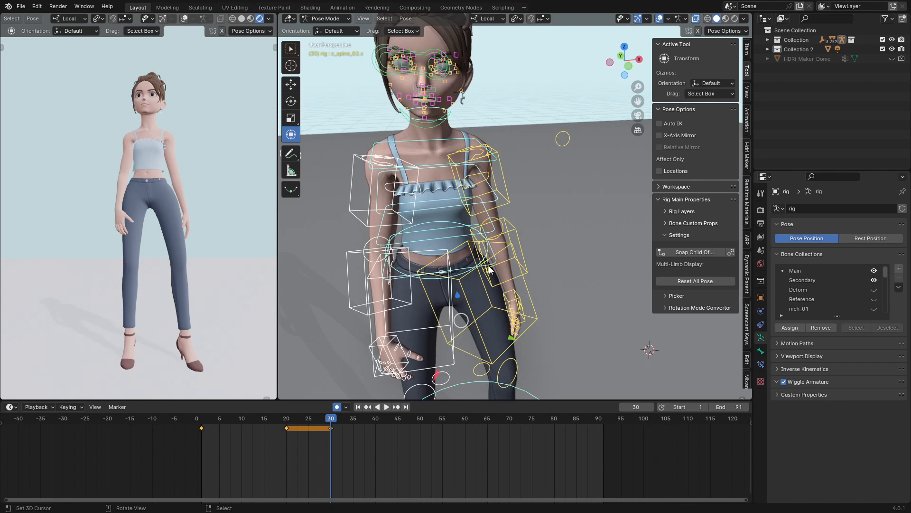
{"action": "left_click", "coordinate": [491, 263]}
{"action": "key", "text": "r"}
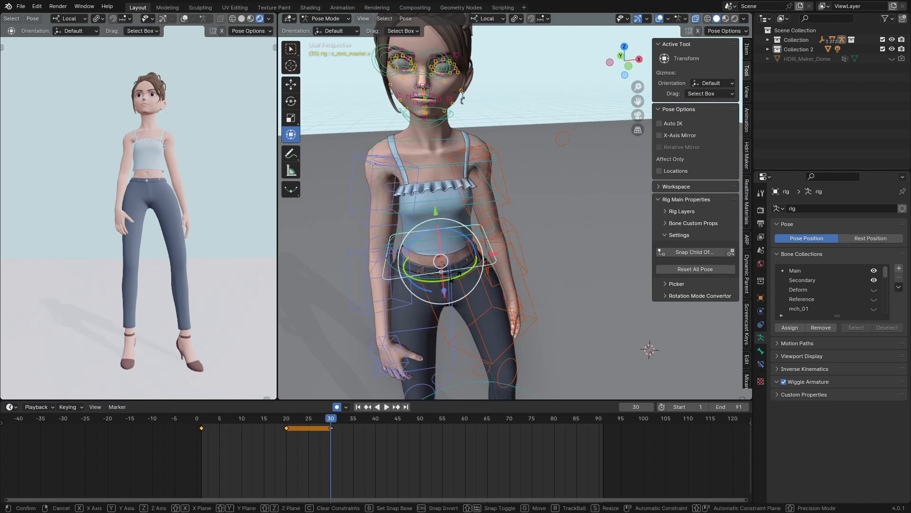
{"action": "key", "text": "y"}
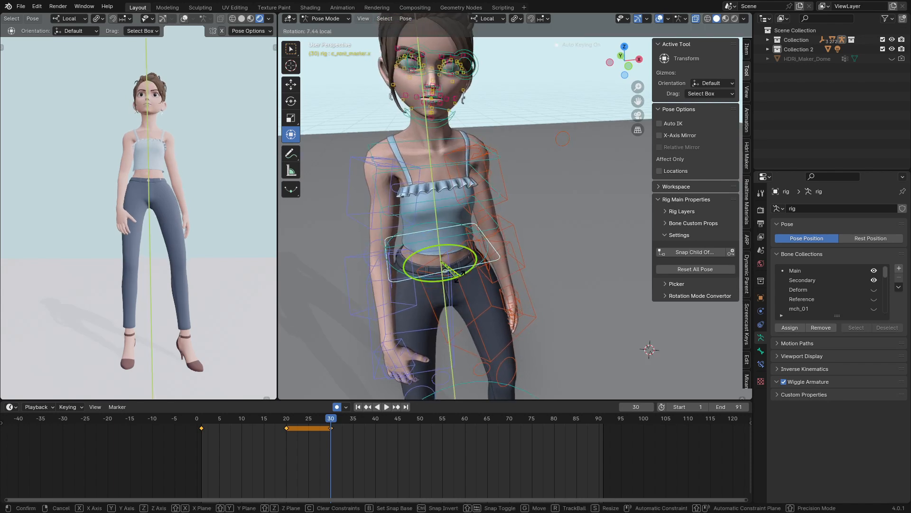
{"action": "left_click", "coordinate": [459, 276]}
{"action": "key", "text": "Down"}
{"action": "key", "text": "Up"}
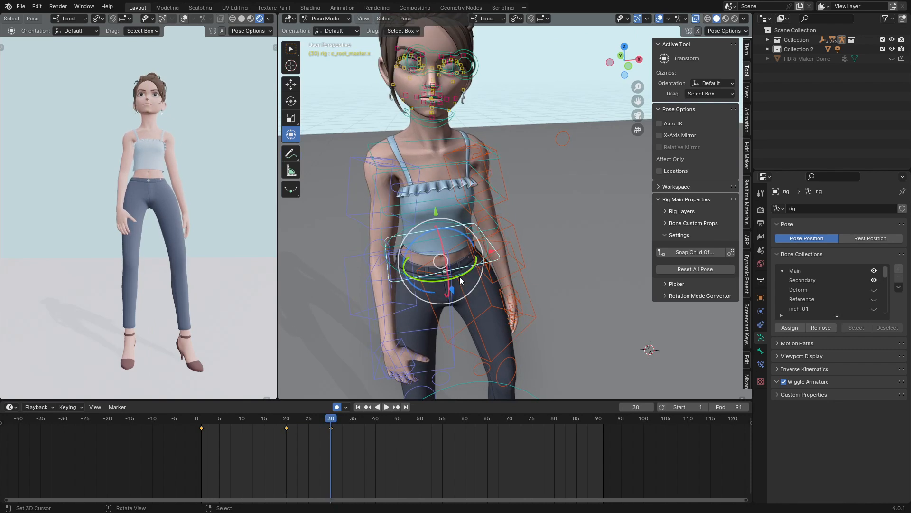
Compare frame 30 with the previous key pose, and rotate the lower spine control slightly at frame 30.
{"action": "key", "text": "Down"}
{"action": "key", "text": "Up"}
{"action": "middle_click_drag", "start_coordinate": [460, 276], "coordinate": [444, 232]}
{"action": "right_click", "coordinate": [443, 232]}
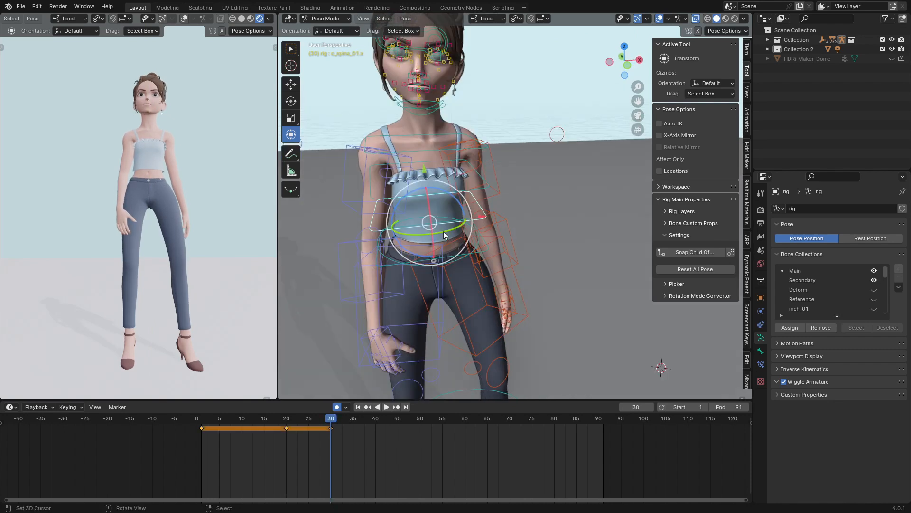
{"action": "right_click", "coordinate": [429, 196], "text": "shift"}
{"action": "left_click_drag", "start_coordinate": [412, 232], "coordinate": [419, 235]}
{"action": "middle_click_drag", "start_coordinate": [449, 192], "coordinate": [463, 186]}
Twist the upper chest spine control slightly around its local Y axis at frame 30.
{"action": "left_click", "coordinate": [426, 162]}
{"action": "middle_click_drag", "start_coordinate": [426, 162], "coordinate": [521, 200]}
{"action": "key", "text": "r"}
{"action": "key", "text": "y"}
{"action": "left_click", "coordinate": [485, 202]}
Rotate the lower spine and upper chest spine controls slightly around their local X axes at frame 30.
{"action": "left_click", "coordinate": [548, 194]}
{"action": "key", "text": "r"}
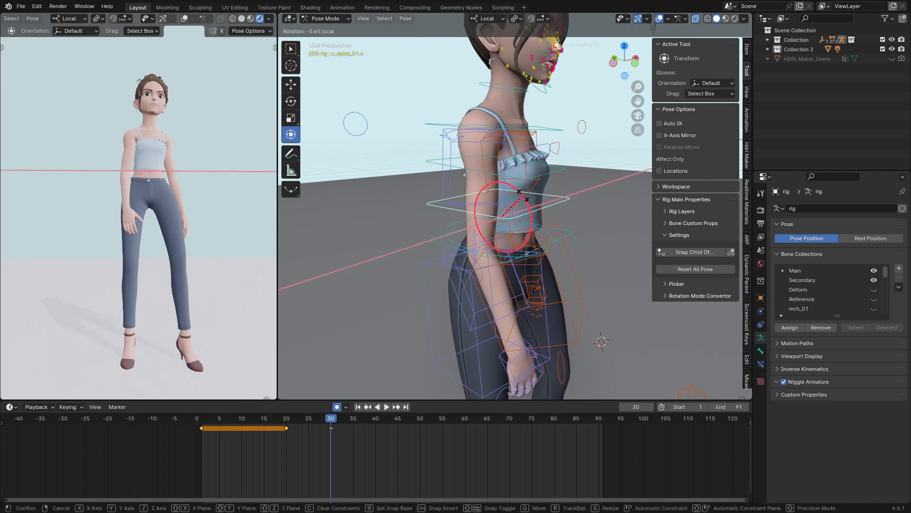
{"action": "left_click", "coordinate": [543, 126]}
{"action": "right_click", "coordinate": [543, 127]}
{"action": "key", "text": "r"}
{"action": "key", "text": "x"}
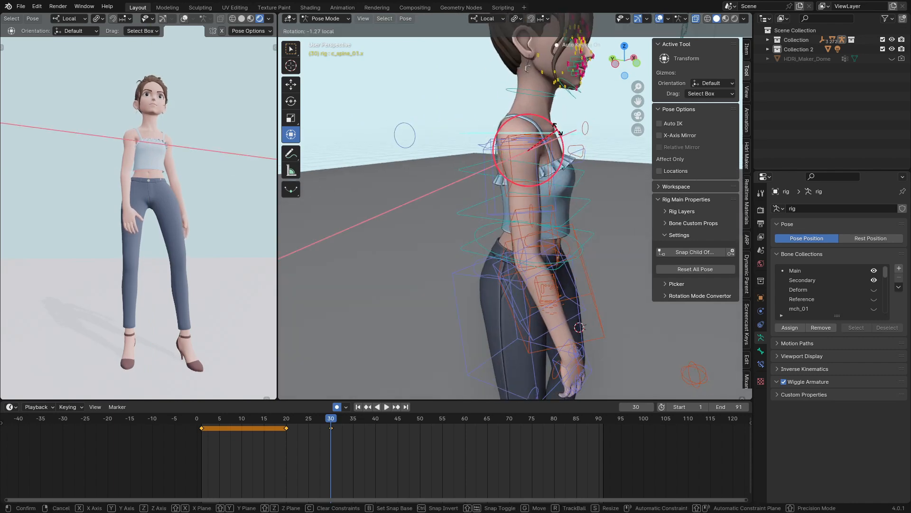
{"action": "left_click", "coordinate": [553, 137]}
Rotate the root master control further around its local Y axis at frame 30.
{"action": "middle_click_drag", "start_coordinate": [552, 138], "coordinate": [458, 183]}
{"action": "right_click", "coordinate": [446, 248]}
{"action": "key", "text": "r"}
{"action": "key", "text": "y"}
{"action": "left_click", "coordinate": [441, 262]}
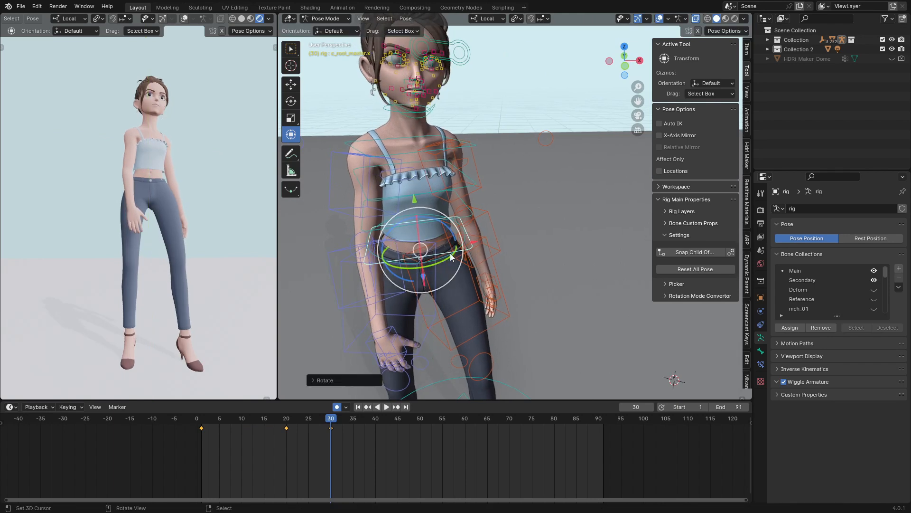
Rotate the c_root.x hip control slightly at frame 30.
{"action": "right_click", "coordinate": [437, 236]}
{"action": "key", "text": "r"}
{"action": "left_click", "coordinate": [510, 247]}
{"action": "middle_click_drag", "start_coordinate": [510, 246], "coordinate": [514, 235]}
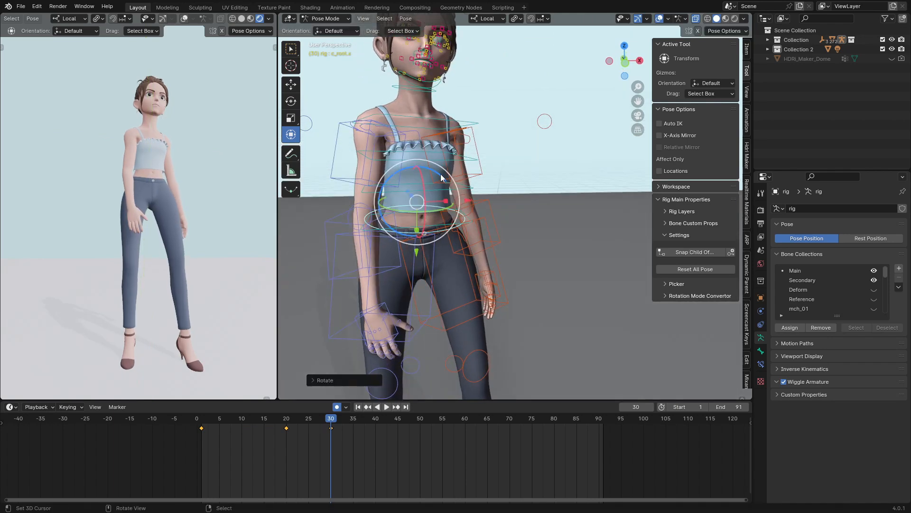
Try rotating the c_root.x hip control around its local Z axis, and undo the rotation.
{"action": "key", "text": "r"}
{"action": "key", "text": "z"}
{"action": "left_click", "coordinate": [443, 240]}
{"action": "key", "text": "ctrl+z"}
Move the root master control about -0.009 m along its local X axis at frame 30, and compare the pose with frame 20.
{"action": "right_click", "coordinate": [459, 223]}
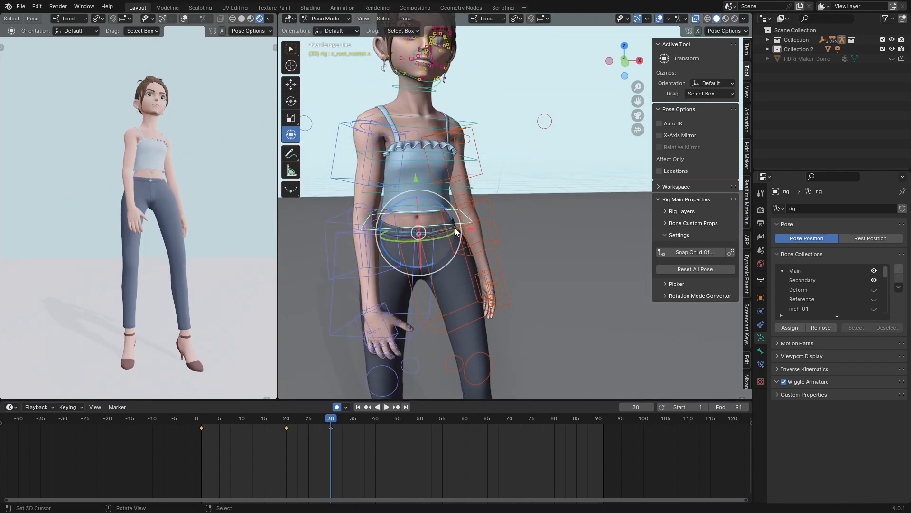
{"action": "key", "text": "g"}
{"action": "key", "text": "x"}
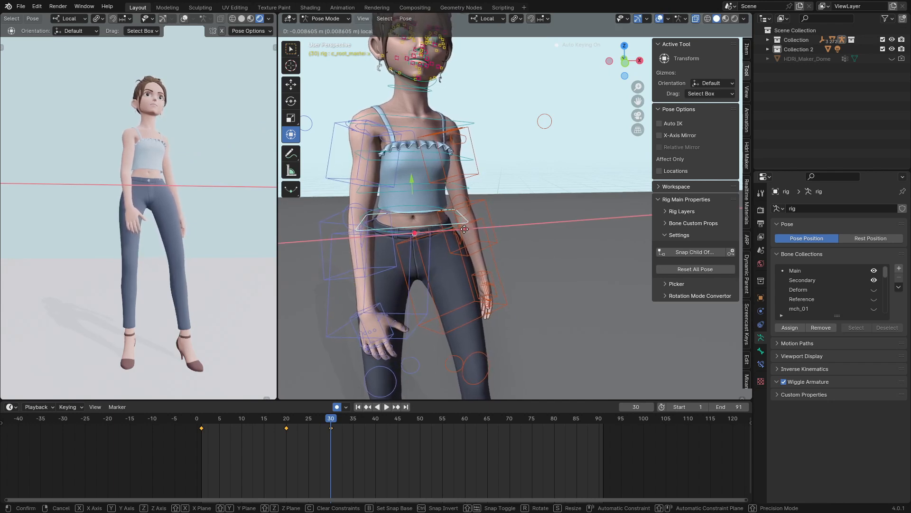
{"action": "left_click_drag", "start_coordinate": [465, 230], "coordinate": [464, 230]}
{"action": "key", "text": "Down"}
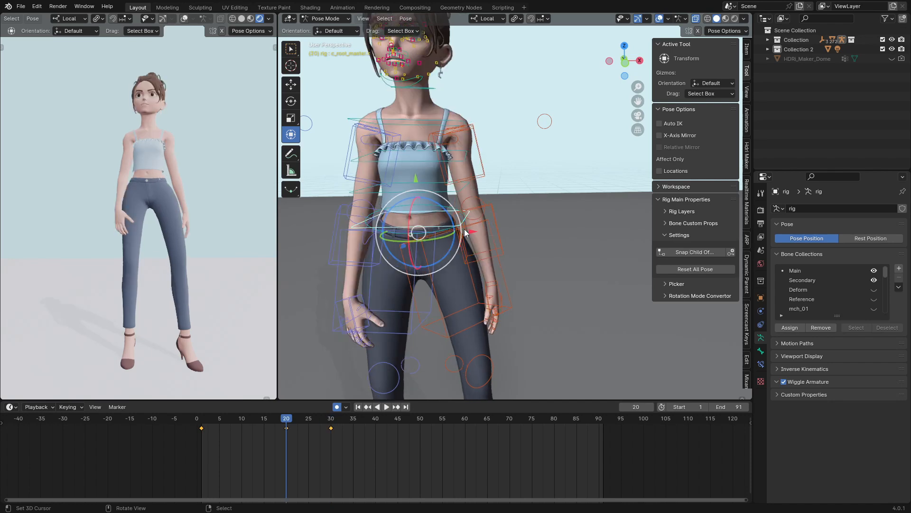
{"action": "key", "text": "Up"}
{"action": "key", "text": "Down"}
{"action": "key", "text": "Up"}
{"action": "key", "text": "Down"}
{"action": "key", "text": "Up"}
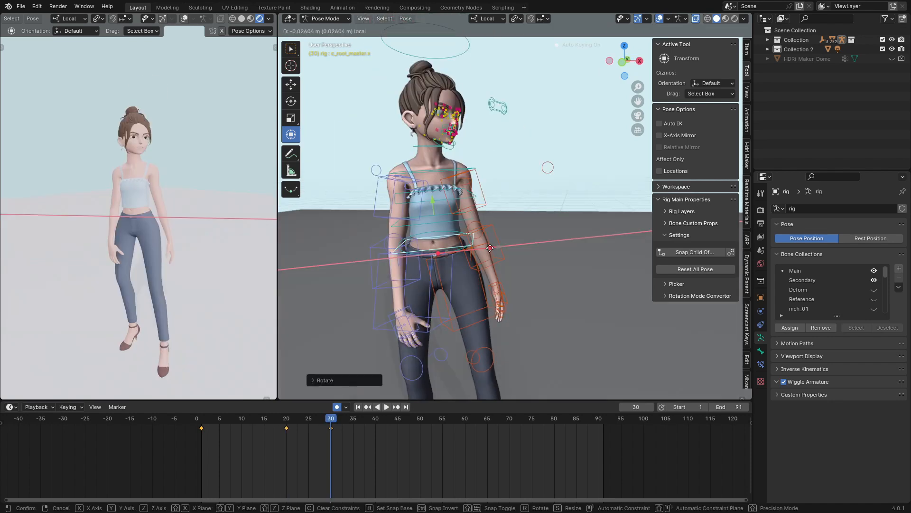
Shift the root master control further in the negative direction along its local X axis at frame 30, and check the full-body balance.
{"action": "left_click", "coordinate": [465, 281]}
{"action": "middle_click_drag", "start_coordinate": [464, 281], "coordinate": [509, 159], "text": "shift"}
{"action": "scroll", "coordinate": [509, 157], "scroll_direction": "down", "scroll_amount": 3}
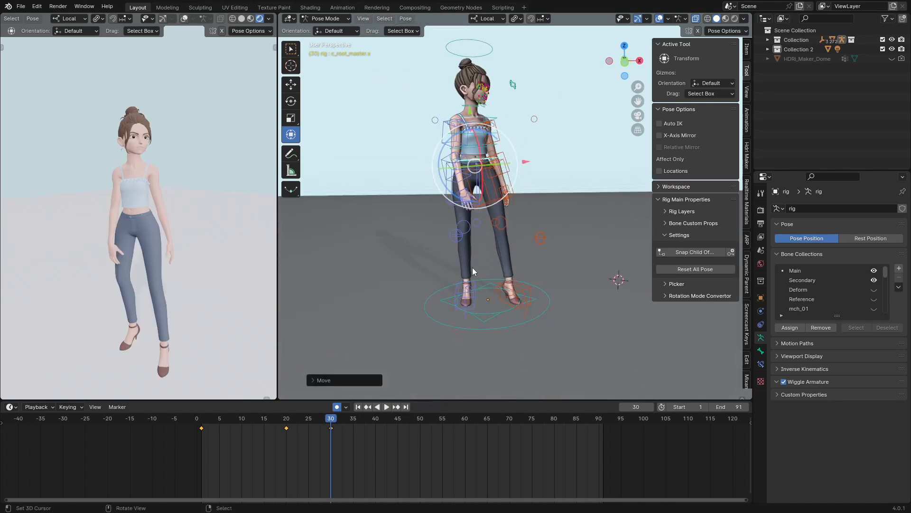
{"action": "scroll", "coordinate": [472, 256], "scroll_direction": "up", "scroll_amount": 3}
{"action": "middle_click_drag", "start_coordinate": [472, 255], "coordinate": [427, 99], "text": "shift"}
{"action": "left_click_drag", "start_coordinate": [431, 113], "coordinate": [431, 111]}
{"action": "scroll", "coordinate": [496, 258], "scroll_direction": "down", "scroll_amount": 2}
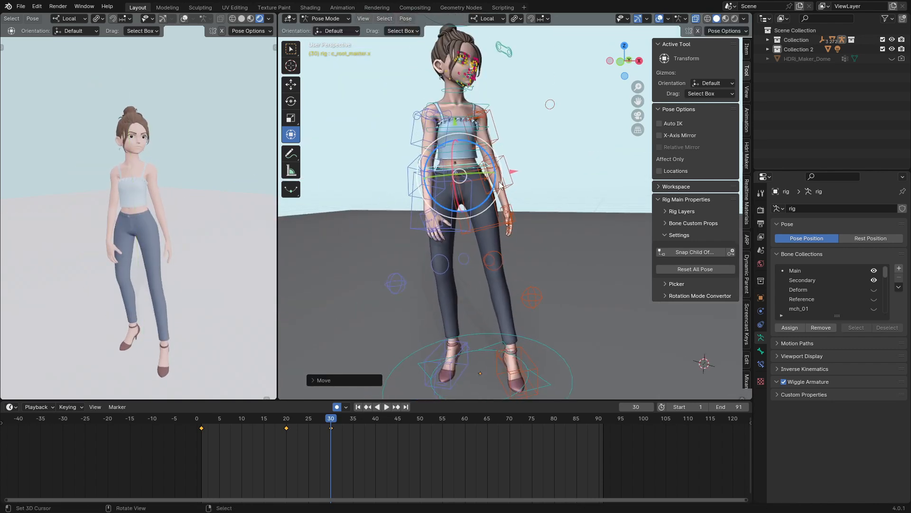
Tilt the lower spine control and the upper chest spine control slightly in the viewing plane at frame 30.
{"action": "middle_click_drag", "start_coordinate": [496, 258], "coordinate": [514, 325], "text": "shift"}
{"action": "scroll", "coordinate": [511, 235], "scroll_direction": "up", "scroll_amount": 1}
{"action": "right_click", "coordinate": [491, 245]}
{"action": "key", "text": "r"}
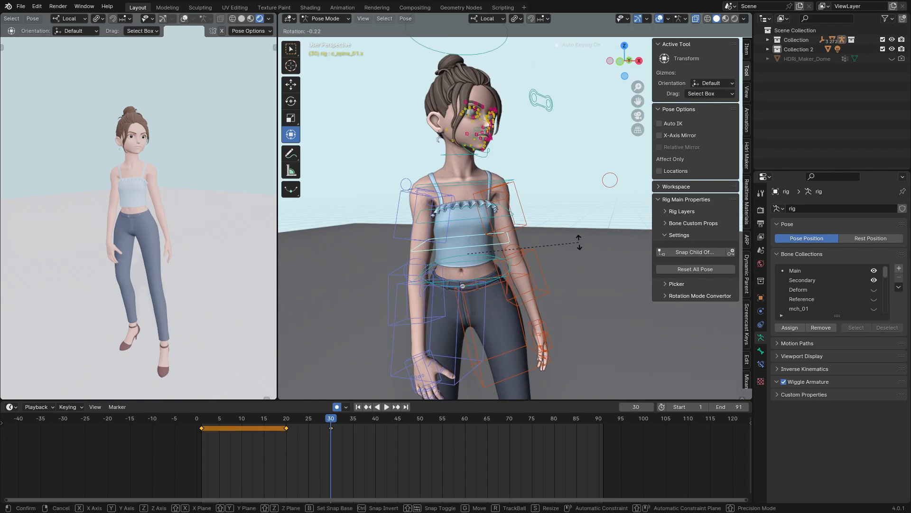
{"action": "left_click", "coordinate": [577, 237]}
{"action": "scroll", "coordinate": [576, 234], "scroll_direction": "up", "scroll_amount": 2}
{"action": "right_click", "coordinate": [528, 206]}
{"action": "key", "text": "r"}
{"action": "left_click", "coordinate": [582, 200]}
Insert a keyframe on all of the rig's controls at frame 30, play the animation, and key all controls again at frame 45.
{"action": "middle_click_drag", "start_coordinate": [580, 204], "coordinate": [623, 335]}
{"action": "scroll", "coordinate": [569, 313], "scroll_direction": "up", "scroll_amount": 1}
{"action": "key", "text": "a"}
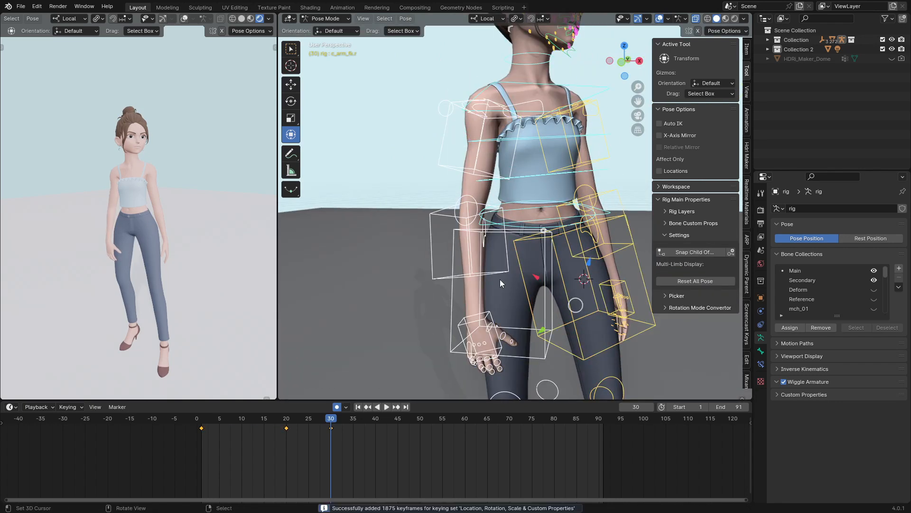
{"action": "key", "text": "space"}
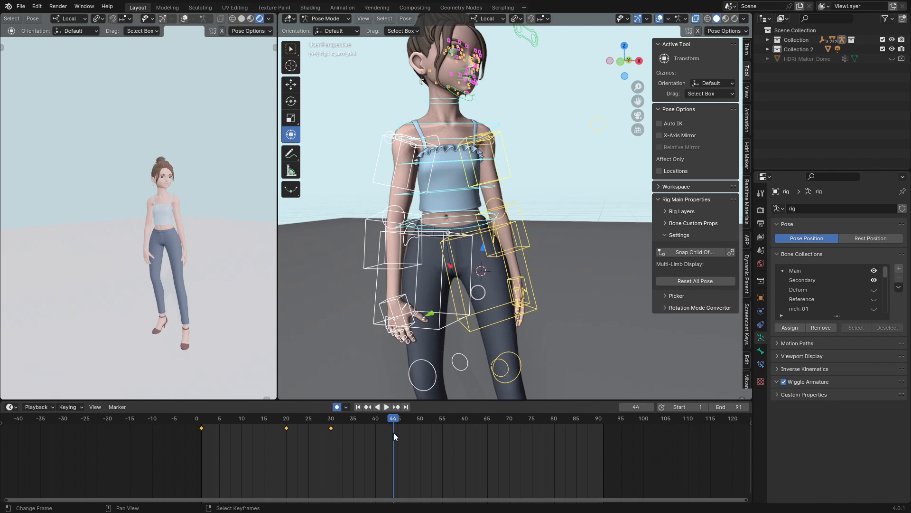
{"action": "key", "text": "Right"}
{"action": "key", "text": "i"}
Move the root master control along its local X axis towards the character's left foot at frame 45.
{"action": "middle_click_drag", "start_coordinate": [457, 254], "coordinate": [481, 195], "text": "shift"}
{"action": "scroll", "coordinate": [481, 194], "scroll_direction": "up", "scroll_amount": 2}
{"action": "right_click", "coordinate": [444, 220]}
{"action": "scroll", "coordinate": [446, 211], "scroll_direction": "down", "scroll_amount": 5}
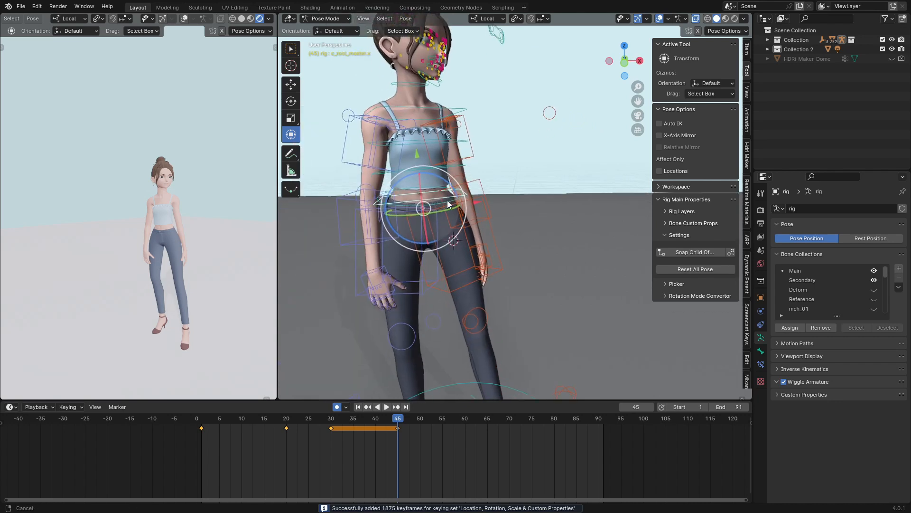
{"action": "middle_click_drag", "start_coordinate": [460, 266], "coordinate": [449, 245], "text": "shift"}
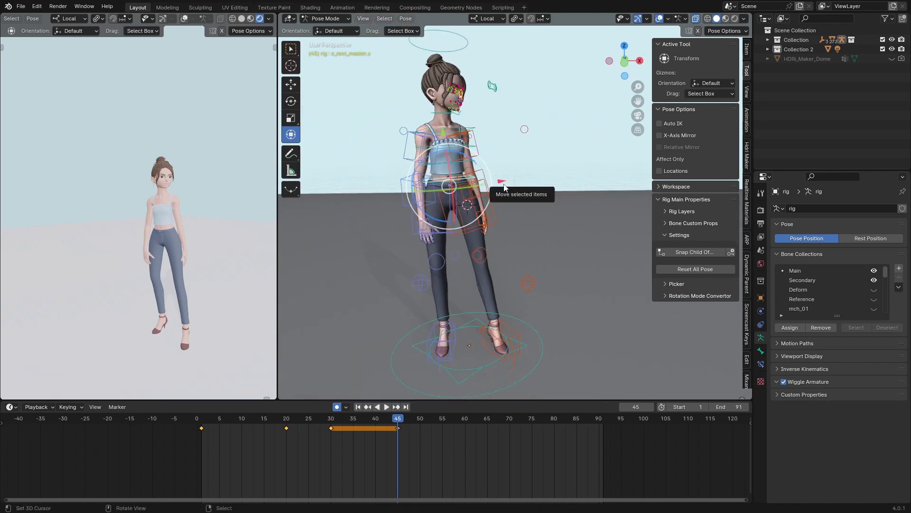
{"action": "left_click_drag", "start_coordinate": [504, 187], "coordinate": [530, 189]}
Rotate the root master control about -7° around its local Y axis at frame 45.
{"action": "middle_click_drag", "start_coordinate": [485, 155], "coordinate": [477, 186]}
{"action": "key", "text": "r"}
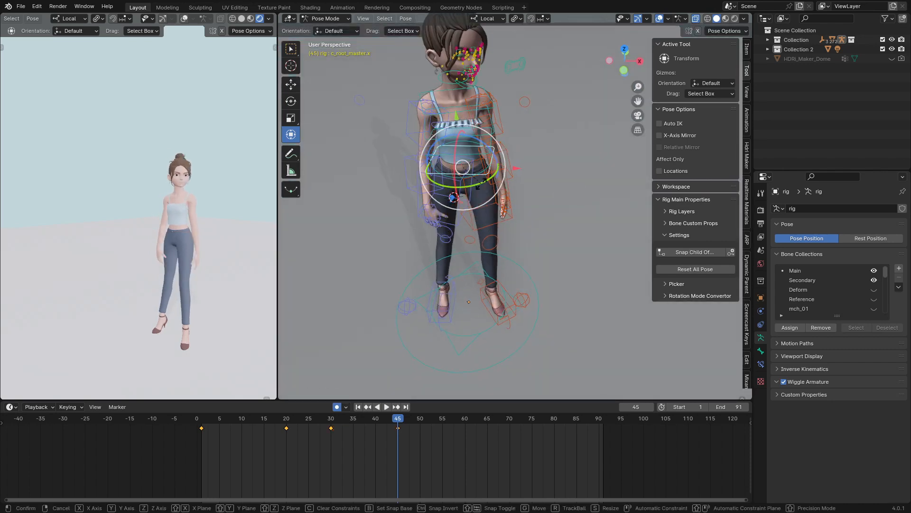
{"action": "key", "text": "y"}
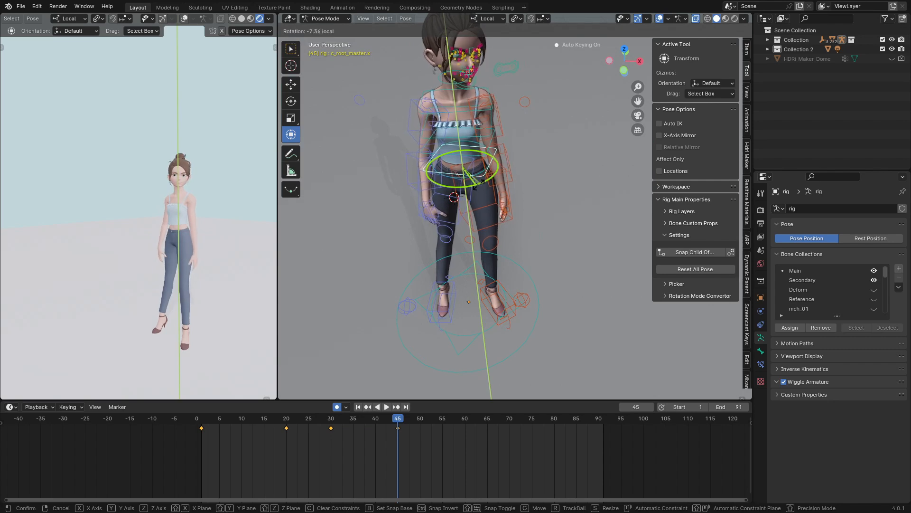
{"action": "left_click_drag", "start_coordinate": [479, 185], "coordinate": [479, 185]}
{"action": "scroll", "coordinate": [479, 184], "scroll_direction": "up", "scroll_amount": 2}
{"action": "mouse_move", "coordinate": [479, 184]}
{"action": "middle_mouse_down", "text": "shift"}
{"action": "mouse_move", "coordinate": [521, 244]}
{"action": "mouse_move", "coordinate": [478, 190]}
{"action": "middle_mouse_up", "text": "shift"}
{"action": "scroll", "coordinate": [513, 241], "scroll_direction": "up", "scroll_amount": 1}
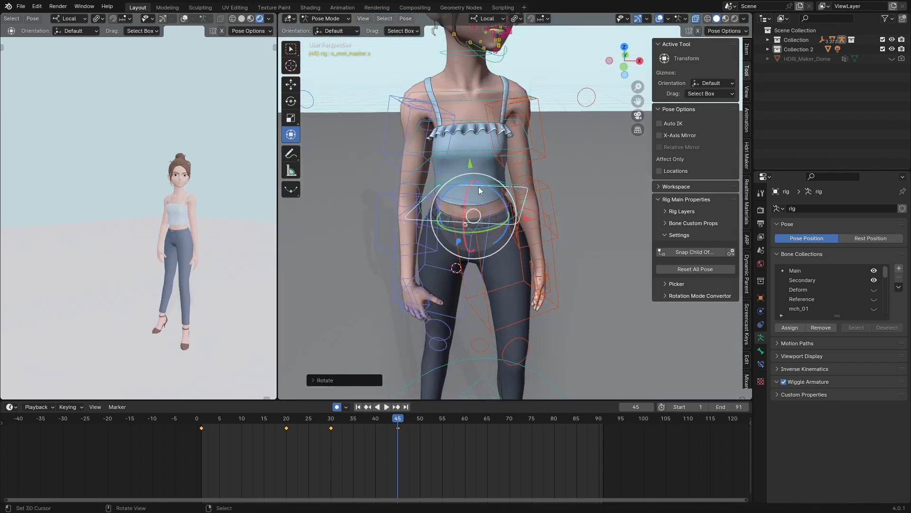
Rotate the lower spine control to counter the hips at frame 45, and check the pose from several angles.
{"action": "left_click", "coordinate": [477, 175]}
{"action": "left_click", "coordinate": [467, 163]}
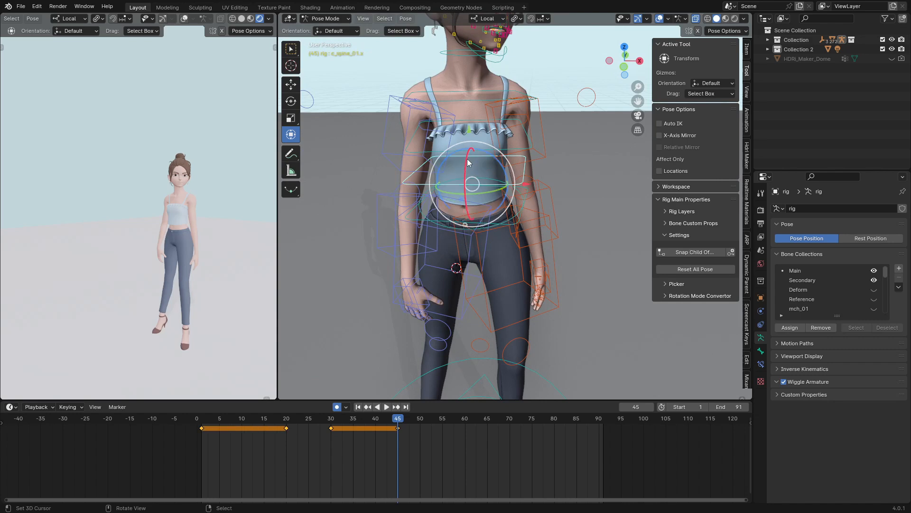
{"action": "middle_click_drag", "start_coordinate": [467, 159], "coordinate": [456, 154]}
{"action": "left_click_drag", "start_coordinate": [481, 185], "coordinate": [490, 186]}
{"action": "middle_click_drag", "start_coordinate": [491, 301], "coordinate": [491, 272], "text": "shift"}
{"action": "scroll", "coordinate": [485, 309], "scroll_direction": "down", "scroll_amount": 2}
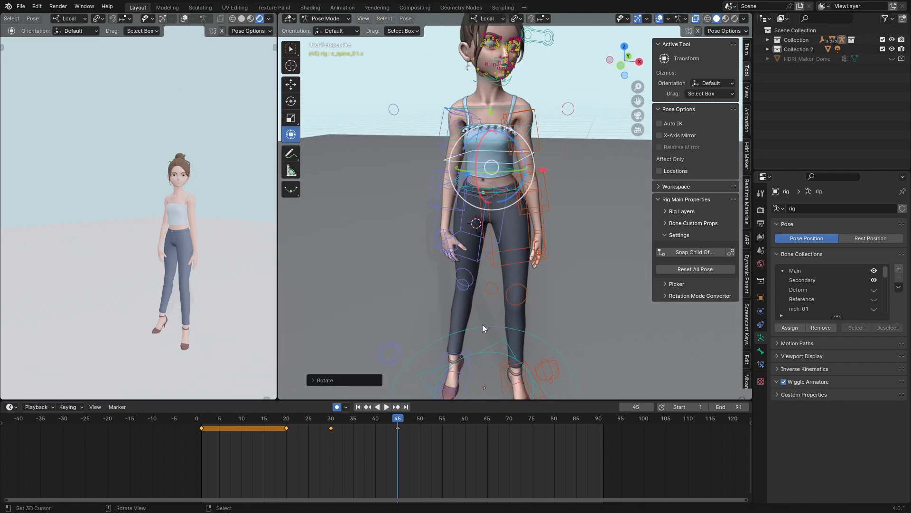
{"action": "middle_click_drag", "start_coordinate": [483, 324], "coordinate": [497, 309]}
{"action": "left_click", "coordinate": [496, 174]}
{"action": "left_click", "coordinate": [500, 190]}
Lower the root master control slightly along its local Y axis at frame 45.
{"action": "left_click_drag", "start_coordinate": [489, 224], "coordinate": [488, 208]}
{"action": "right_click", "coordinate": [494, 183]}
{"action": "scroll", "coordinate": [494, 183], "scroll_direction": "up", "scroll_amount": 2}
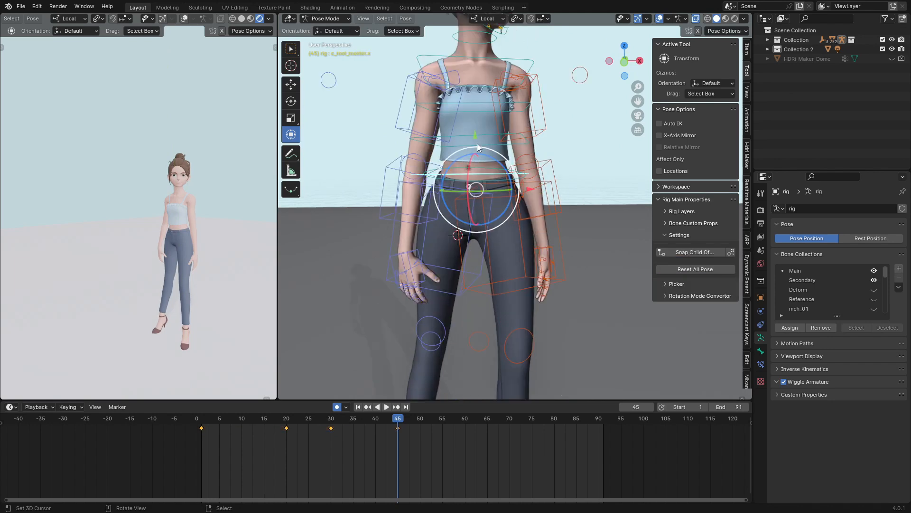
{"action": "left_click_drag", "start_coordinate": [477, 142], "coordinate": [476, 147]}
{"action": "scroll", "coordinate": [463, 232], "scroll_direction": "down", "scroll_amount": 3}
{"action": "middle_click_drag", "start_coordinate": [463, 231], "coordinate": [474, 297]}
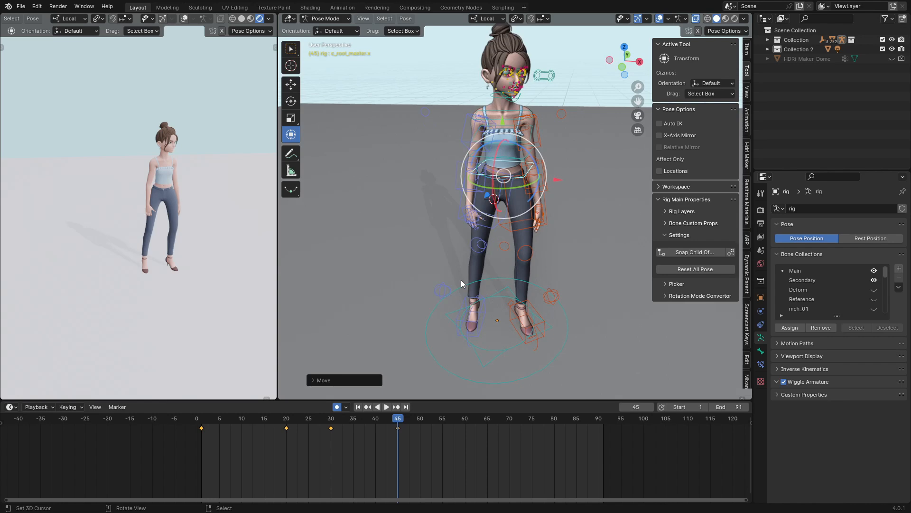
Save the file, and rotate the root master control slightly at frame 45.
{"action": "scroll", "coordinate": [491, 266], "scroll_direction": "up", "scroll_amount": 1}
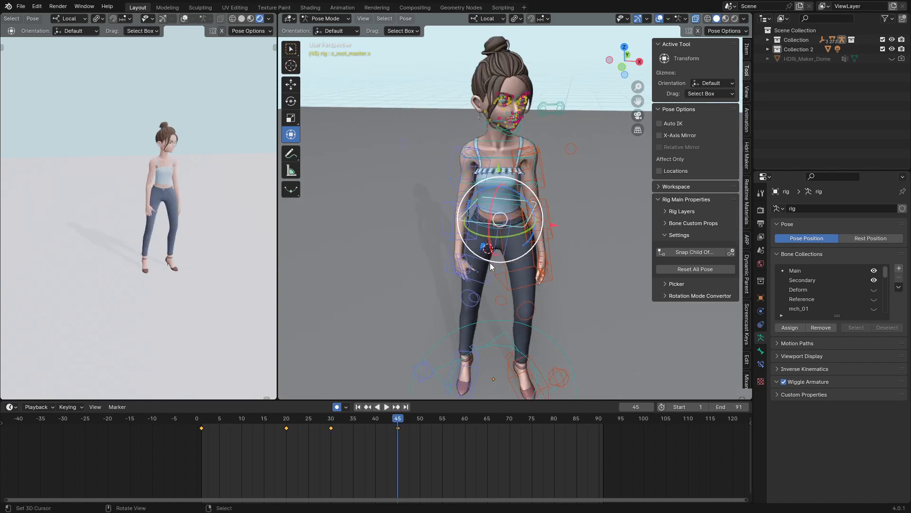
{"action": "key", "text": "ctrl+s"}
{"action": "middle_click_drag", "start_coordinate": [492, 266], "coordinate": [479, 259]}
{"action": "left_click_drag", "start_coordinate": [504, 232], "coordinate": [505, 232]}
Turn the head control around its local Y axis towards the character's right at frame 45.
{"action": "left_click", "coordinate": [513, 105]}
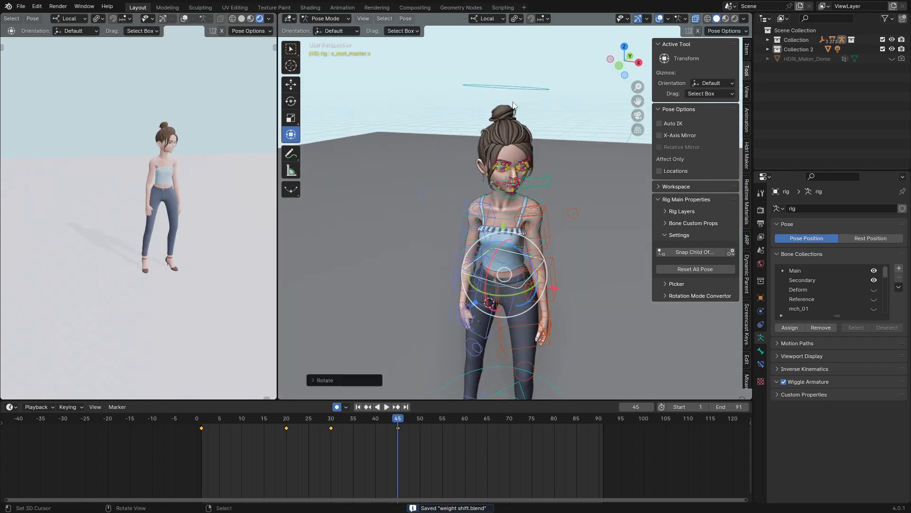
{"action": "left_click", "coordinate": [519, 187]}
{"action": "key", "text": "r"}
{"action": "key", "text": "y"}
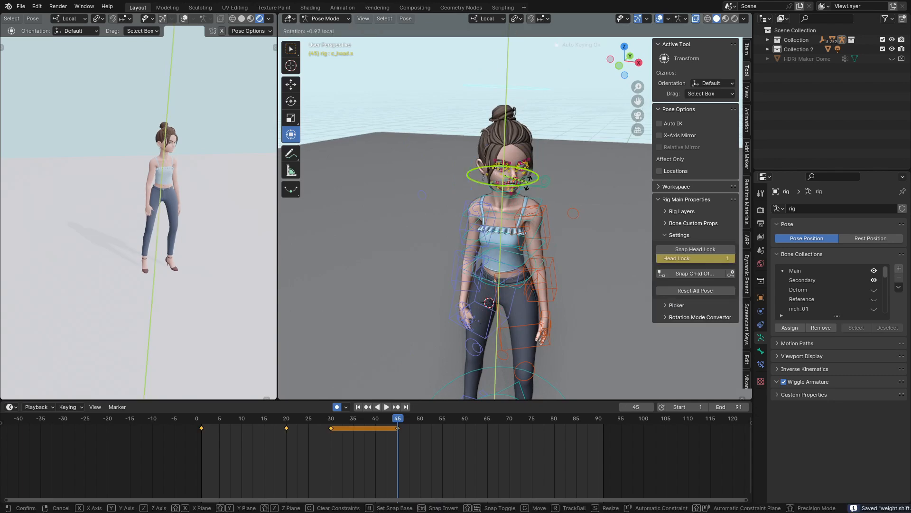
{"action": "left_click", "coordinate": [512, 186]}
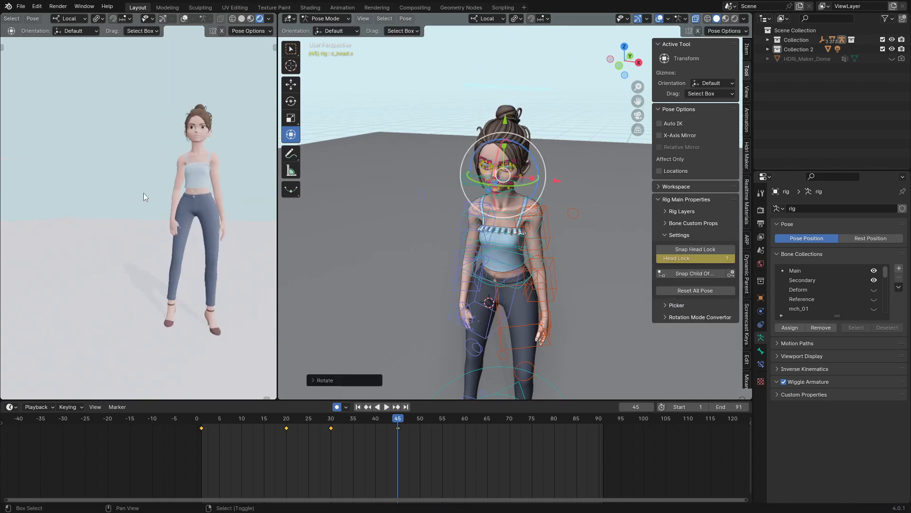
{"action": "scroll", "coordinate": [542, 247], "scroll_direction": "up", "scroll_amount": 5}
Rotate the hip control slightly in the front view at frame 45.
{"action": "right_click", "coordinate": [503, 257]}
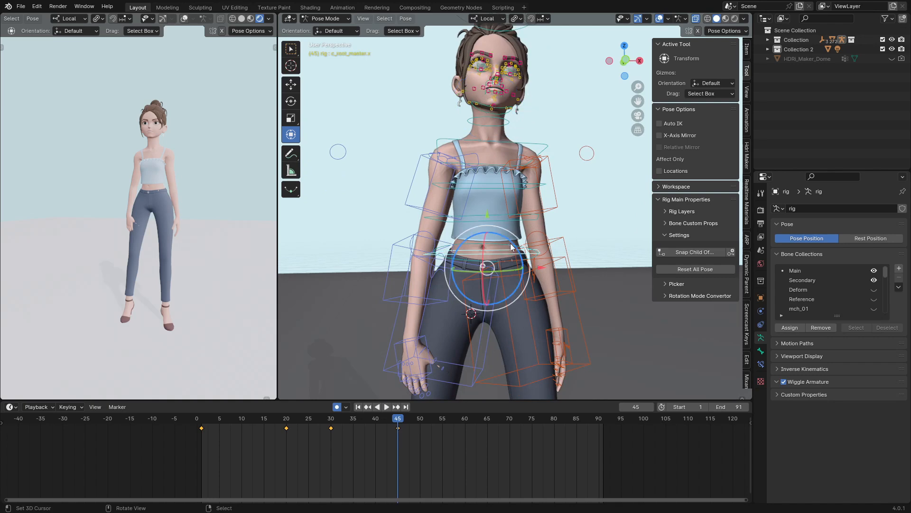
{"action": "right_click", "coordinate": [510, 246]}
{"action": "key", "text": "r"}
{"action": "left_click", "coordinate": [565, 248]}
{"action": "middle_click_drag", "start_coordinate": [530, 247], "coordinate": [532, 250]}
Nudge the root master control a few millimetres along its local X axis at frame 45.
{"action": "right_click", "coordinate": [539, 256]}
{"action": "key", "text": "g"}
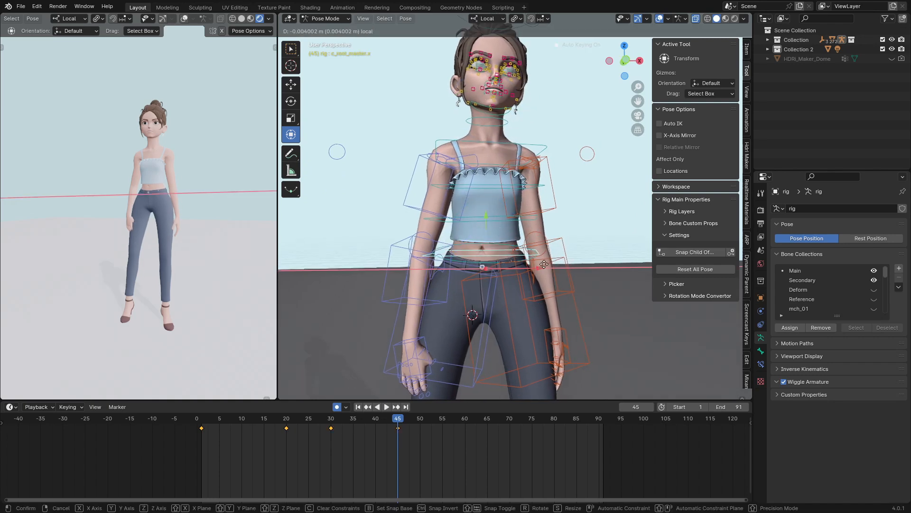
{"action": "left_click", "coordinate": [532, 257]}
{"action": "middle_click_drag", "start_coordinate": [502, 200], "coordinate": [500, 213]}
{"action": "scroll", "coordinate": [500, 214], "scroll_direction": "down", "scroll_amount": 2}
{"action": "left_click_drag", "start_coordinate": [506, 221], "coordinate": [508, 218]}
{"action": "middle_click_drag", "start_coordinate": [515, 190], "coordinate": [515, 182]}
Refine the tilt and turn of the head control in several small rotations at frame 45.
{"action": "right_click", "coordinate": [508, 66]}
{"action": "middle_click_drag", "start_coordinate": [537, 121], "coordinate": [543, 139]}
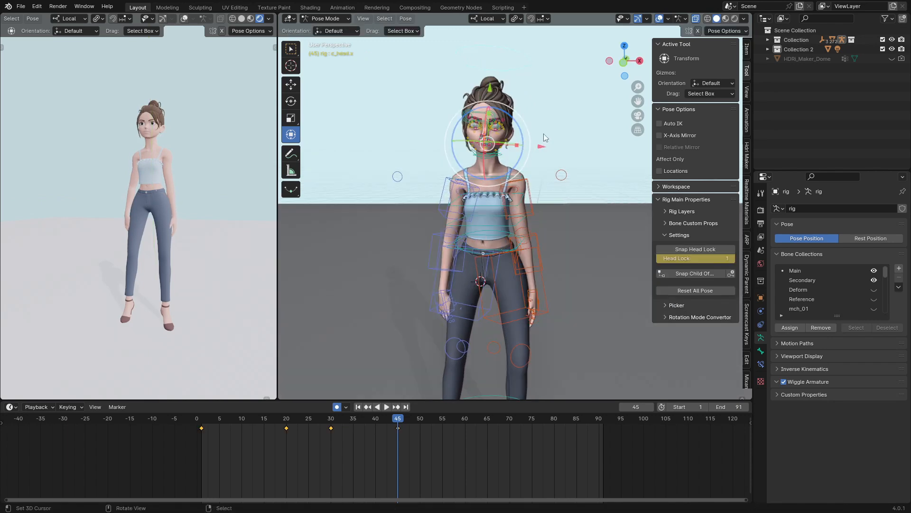
{"action": "left_click_drag", "start_coordinate": [528, 140], "coordinate": [526, 132]}
{"action": "middle_click_drag", "start_coordinate": [530, 133], "coordinate": [535, 188]}
{"action": "left_click_drag", "start_coordinate": [501, 191], "coordinate": [498, 188]}
{"action": "middle_click_drag", "start_coordinate": [503, 187], "coordinate": [519, 137]}
{"action": "left_click_drag", "start_coordinate": [510, 147], "coordinate": [511, 141]}
{"action": "middle_click_drag", "start_coordinate": [520, 143], "coordinate": [534, 146]}
{"action": "left_click_drag", "start_coordinate": [515, 147], "coordinate": [517, 137]}
Rotate the character's right upper arm control at frame 45.
{"action": "middle_click_drag", "start_coordinate": [537, 140], "coordinate": [545, 269]}
{"action": "scroll", "coordinate": [521, 240], "scroll_direction": "up", "scroll_amount": 3}
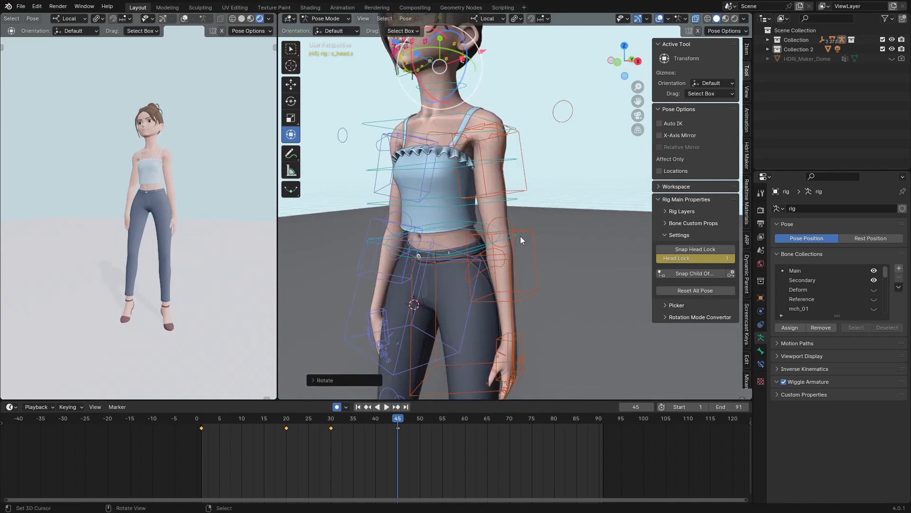
{"action": "middle_click_drag", "start_coordinate": [521, 240], "coordinate": [541, 233]}
{"action": "right_click", "coordinate": [411, 145]}
{"action": "key", "text": "r"}
{"action": "middle_click_drag", "start_coordinate": [412, 147], "coordinate": [498, 232]}
{"action": "left_click", "coordinate": [480, 229]}
Rotate the right hand FK control, and readjust the right arm's rotation at frame 45.
{"action": "left_click", "coordinate": [377, 334]}
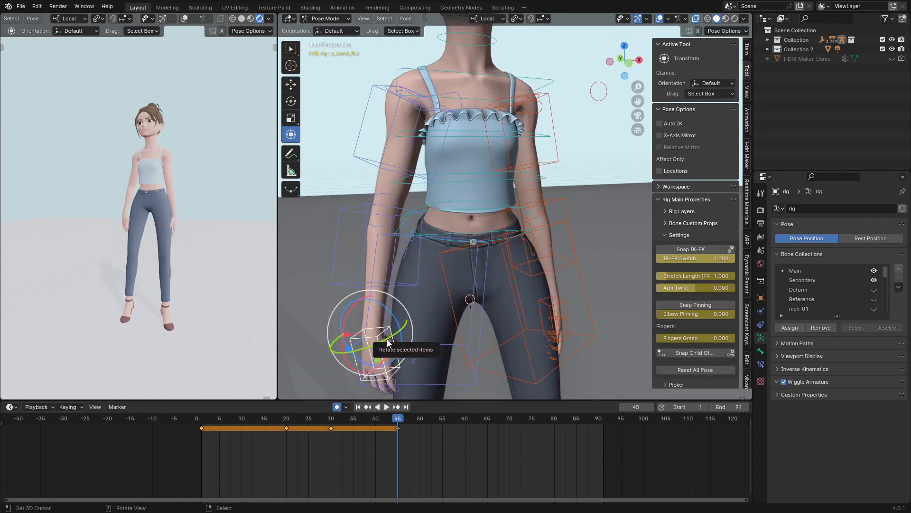
{"action": "key", "text": "r"}
{"action": "left_click", "coordinate": [389, 337]}
{"action": "key", "text": "r"}
{"action": "left_click", "coordinate": [409, 323]}
{"action": "middle_click_drag", "start_coordinate": [413, 318], "coordinate": [344, 254]}
{"action": "left_click", "coordinate": [368, 161]}
Rotate the left upper arm FK control from the side and front views at frame 45.
{"action": "key", "text": "r"}
{"action": "left_click", "coordinate": [412, 246]}
{"action": "left_click", "coordinate": [508, 161]}
{"action": "middle_click_drag", "start_coordinate": [508, 164], "coordinate": [489, 154]}
{"action": "key", "text": "r"}
{"action": "left_click", "coordinate": [468, 285]}
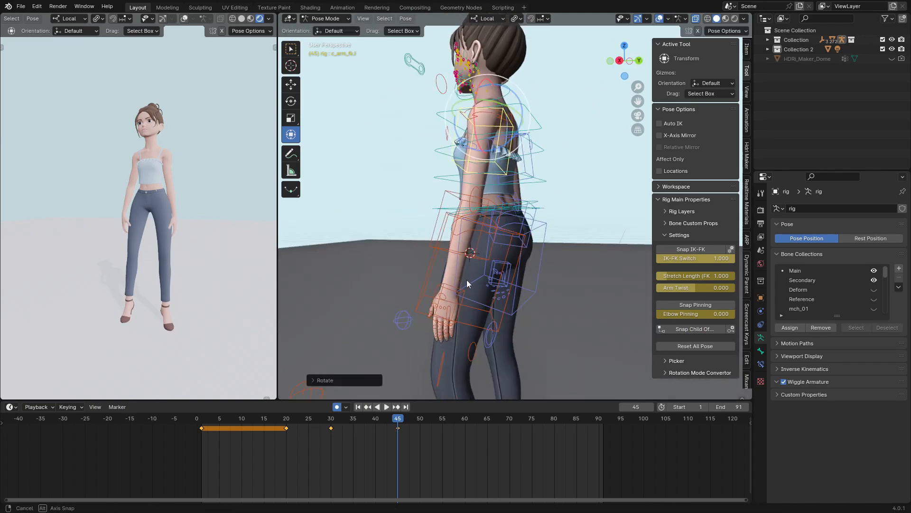
{"action": "middle_click_drag", "start_coordinate": [468, 284], "coordinate": [569, 295]}
{"action": "key", "text": "r"}
{"action": "left_click", "coordinate": [577, 299]}
Rotate the left foot IK control at frame 45 and compare the pose with the previous keyframe.
{"action": "scroll", "coordinate": [503, 261], "scroll_direction": "down", "scroll_amount": 3}
{"action": "key", "text": "a"}
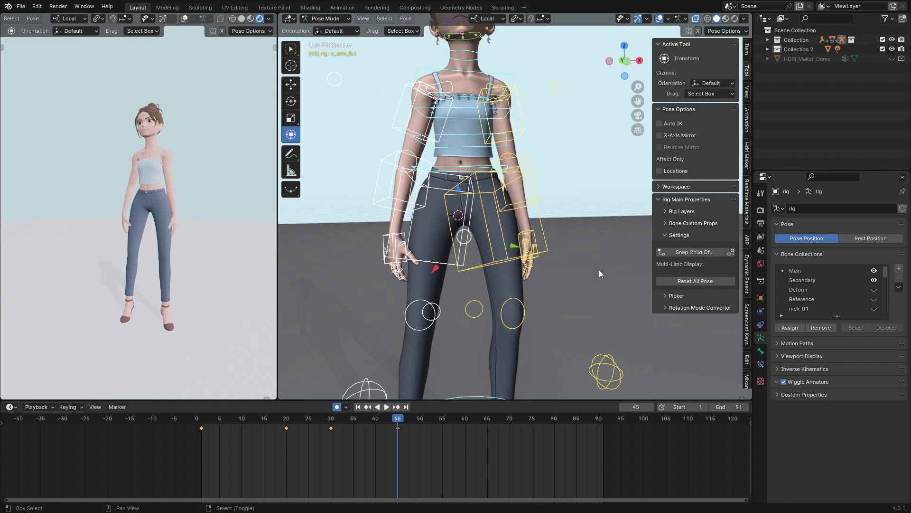
{"action": "middle_click_drag", "start_coordinate": [599, 274], "coordinate": [565, 188], "text": "shift"}
{"action": "middle_click_drag", "start_coordinate": [492, 337], "coordinate": [489, 259], "text": "shift"}
{"action": "left_click", "coordinate": [510, 302]}
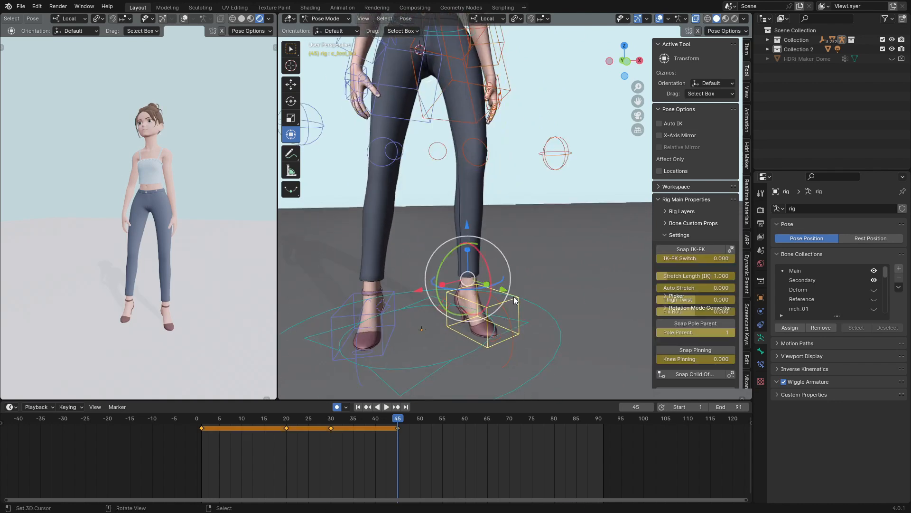
{"action": "middle_click_drag", "start_coordinate": [510, 302], "coordinate": [468, 295]}
{"action": "left_click_drag", "start_coordinate": [471, 298], "coordinate": [459, 296]}
{"action": "middle_click_drag", "start_coordinate": [472, 191], "coordinate": [483, 214], "text": "shift"}
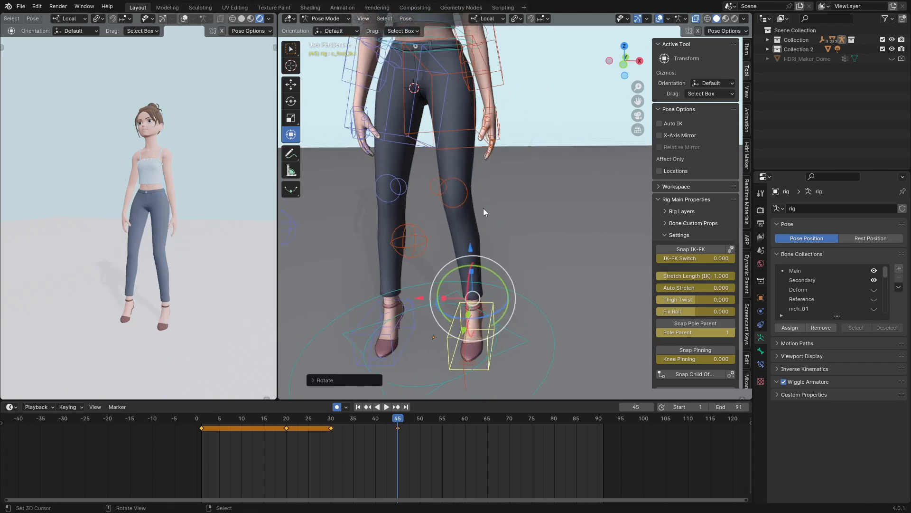
{"action": "key", "text": "Down"}
{"action": "key", "text": "Up"}
{"action": "key", "text": "Down"}
{"action": "key", "text": "Up"}
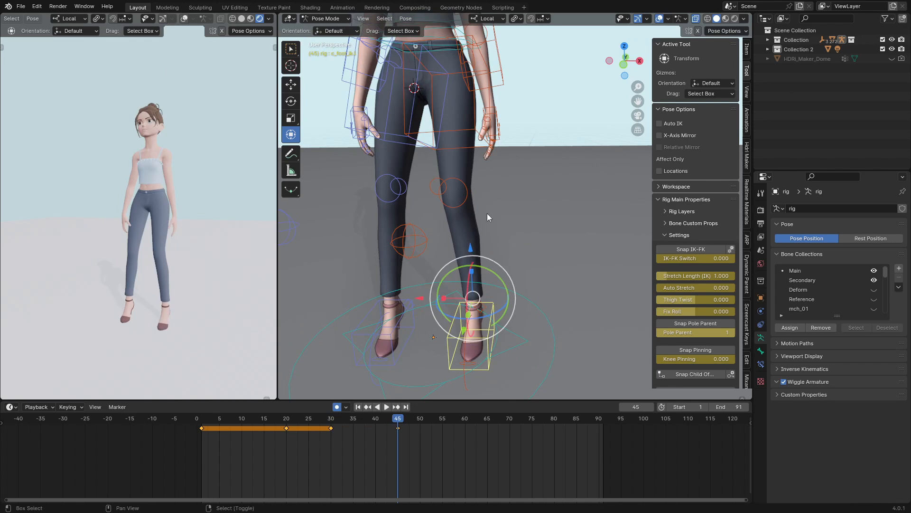
Shift the root master hip control about 0.012 m along local X and raise it slightly at frame 45, comparing with frame 30.
{"action": "middle_click_drag", "start_coordinate": [487, 212], "coordinate": [529, 308], "text": "shift"}
{"action": "middle_click_drag", "start_coordinate": [497, 135], "coordinate": [492, 150]}
{"action": "left_click", "coordinate": [508, 149]}
{"action": "left_click", "coordinate": [502, 156]}
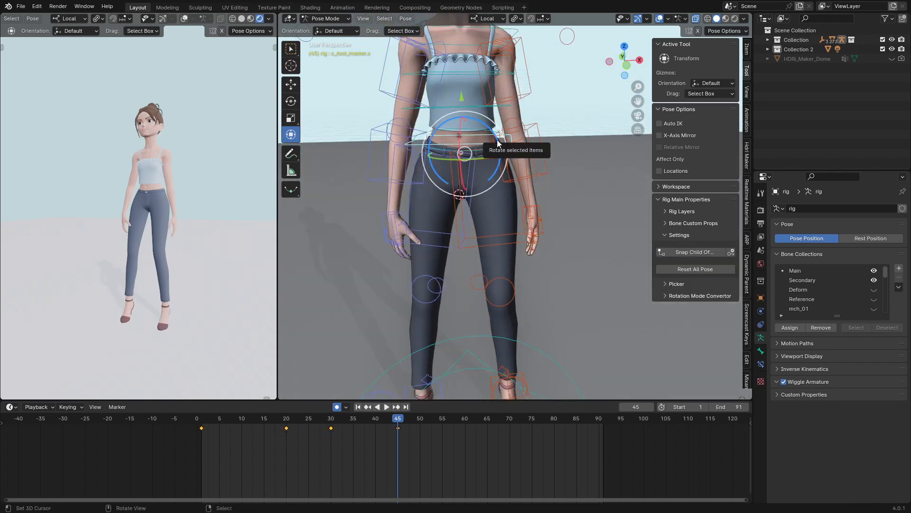
{"action": "key", "text": "g"}
{"action": "key", "text": "x"}
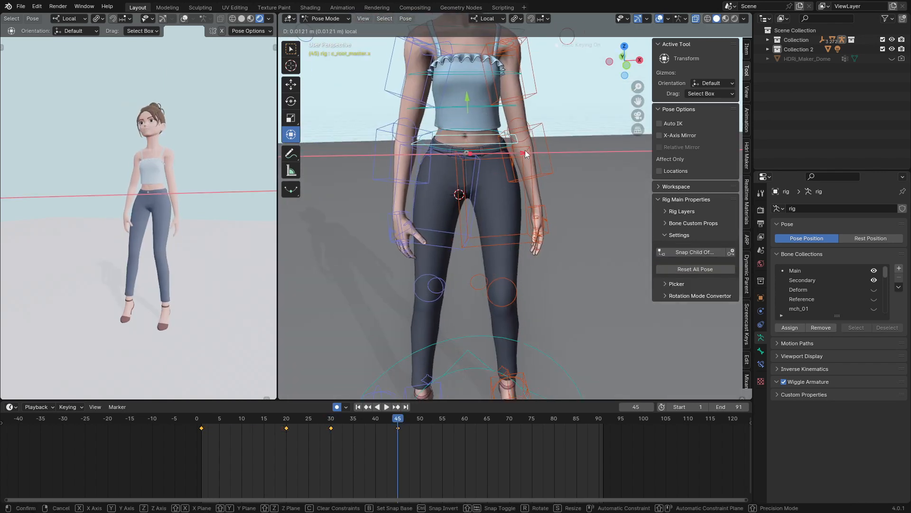
{"action": "left_click_drag", "start_coordinate": [525, 154], "coordinate": [527, 154]}
{"action": "left_click_drag", "start_coordinate": [468, 98], "coordinate": [469, 95]}
{"action": "key", "text": "Down"}
{"action": "key", "text": "Up"}
{"action": "key", "text": "Down"}
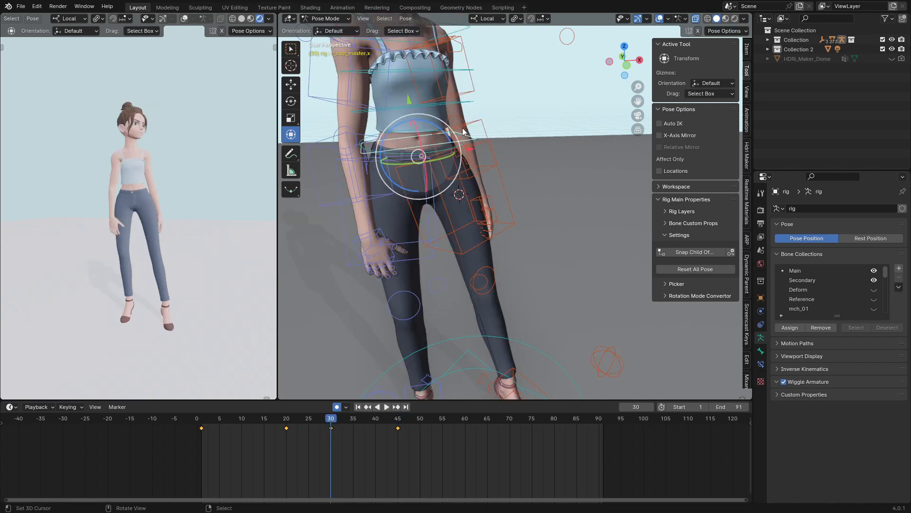
{"action": "key", "text": "Up"}
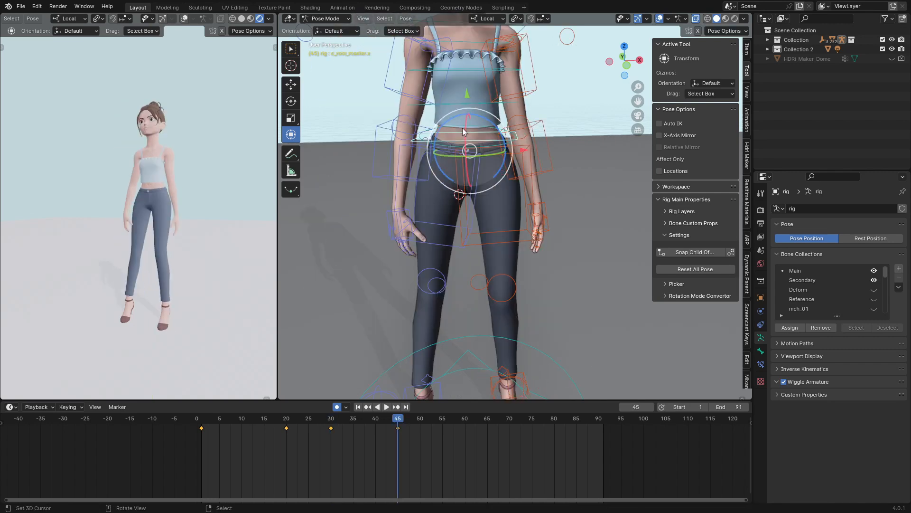
Rotate the left upper arm FK control at frame 45 from the front and side views.
{"action": "left_click", "coordinate": [515, 71]}
{"action": "key", "text": "r"}
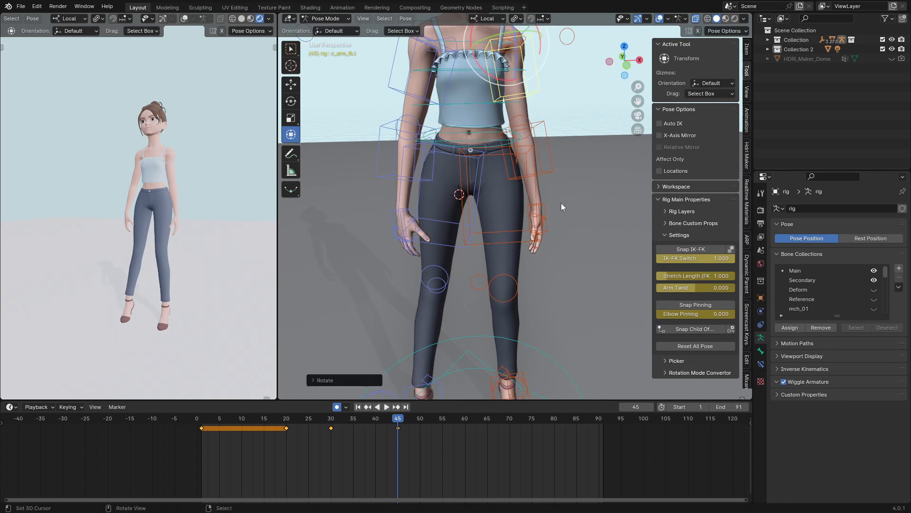
{"action": "middle_click_drag", "start_coordinate": [561, 207], "coordinate": [443, 271]}
{"action": "key", "text": "r"}
{"action": "left_click", "coordinate": [477, 243]}
{"action": "key", "text": "r"}
{"action": "left_click", "coordinate": [532, 247]}
Refine the arm pose at frame 45 with small rotations of several arm controls.
{"action": "scroll", "coordinate": [508, 238], "scroll_direction": "up", "scroll_amount": 3}
{"action": "right_click", "coordinate": [494, 241]}
{"action": "key", "text": "r"}
{"action": "left_click", "coordinate": [498, 238]}
{"action": "right_click", "coordinate": [488, 127]}
{"action": "key", "text": "r"}
{"action": "left_click", "coordinate": [488, 142]}
{"action": "right_click", "coordinate": [473, 220]}
{"action": "key", "text": "r"}
{"action": "left_click", "coordinate": [474, 227]}
{"action": "scroll", "coordinate": [451, 297], "scroll_direction": "down", "scroll_amount": 5}
{"action": "scroll", "coordinate": [446, 204], "scroll_direction": "up", "scroll_amount": 2}
Move the root master hip control slightly along its depth and vertical axes at frame 45.
{"action": "right_click", "coordinate": [446, 195]}
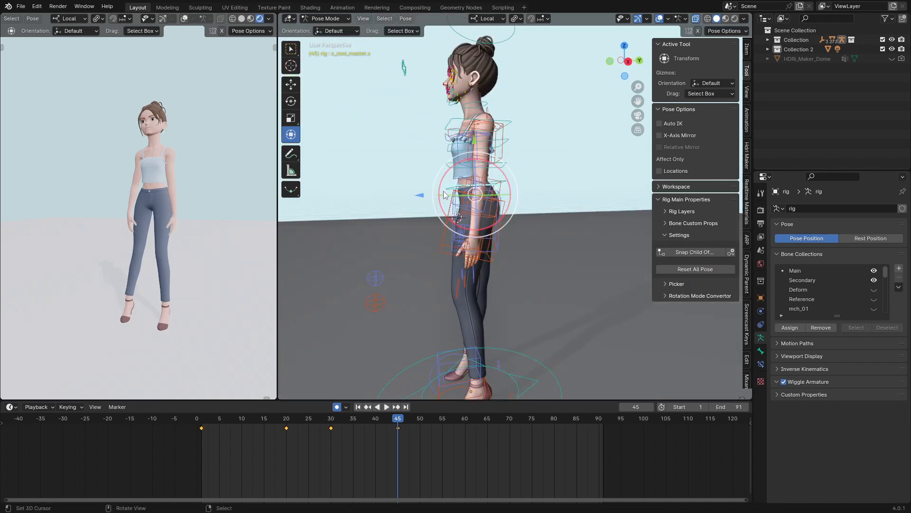
{"action": "left_click_drag", "start_coordinate": [420, 195], "coordinate": [412, 196]}
{"action": "middle_click_drag", "start_coordinate": [439, 196], "coordinate": [489, 204]}
{"action": "left_click_drag", "start_coordinate": [519, 95], "coordinate": [519, 96]}
{"action": "middle_click_drag", "start_coordinate": [518, 109], "coordinate": [488, 194]}
{"action": "scroll", "coordinate": [455, 161], "scroll_direction": "up", "scroll_amount": 2}
Rotate the root hip control (c_root.x) slightly from the side view at frame 45.
{"action": "middle_click_drag", "start_coordinate": [463, 71], "coordinate": [429, 118]}
{"action": "scroll", "coordinate": [463, 122], "scroll_direction": "up", "scroll_amount": 3}
{"action": "right_click", "coordinate": [507, 198]}
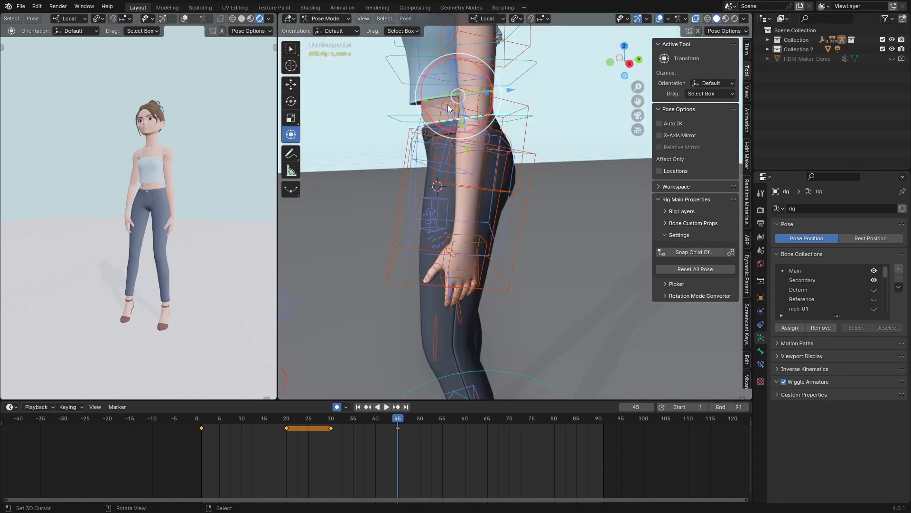
{"action": "left_click_drag", "start_coordinate": [475, 62], "coordinate": [480, 69]}
{"action": "scroll", "coordinate": [428, 156], "scroll_direction": "down", "scroll_amount": 3}
{"action": "middle_click_drag", "start_coordinate": [405, 175], "coordinate": [441, 181]}
Keyframe all rig controls at frame 45 and play the animation from the start.
{"action": "key", "text": "a"}
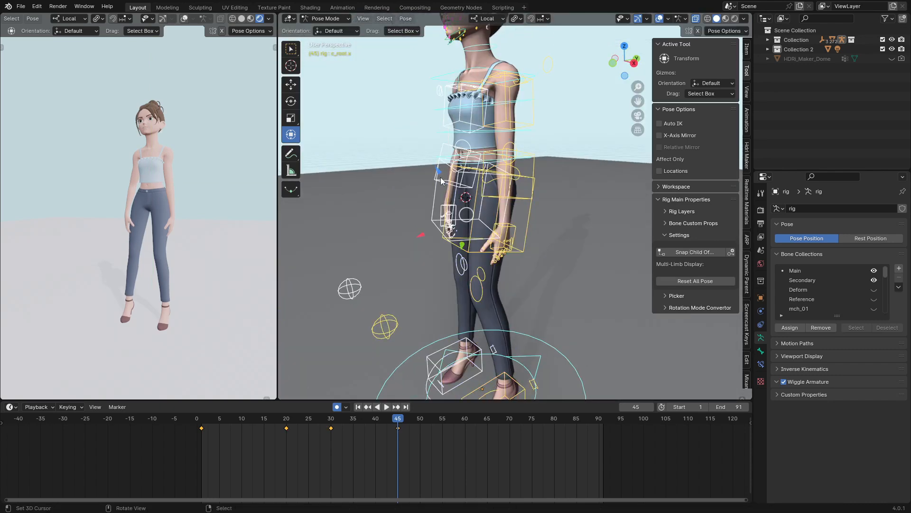
{"action": "left_click_drag", "start_coordinate": [415, 469], "coordinate": [180, 403]}
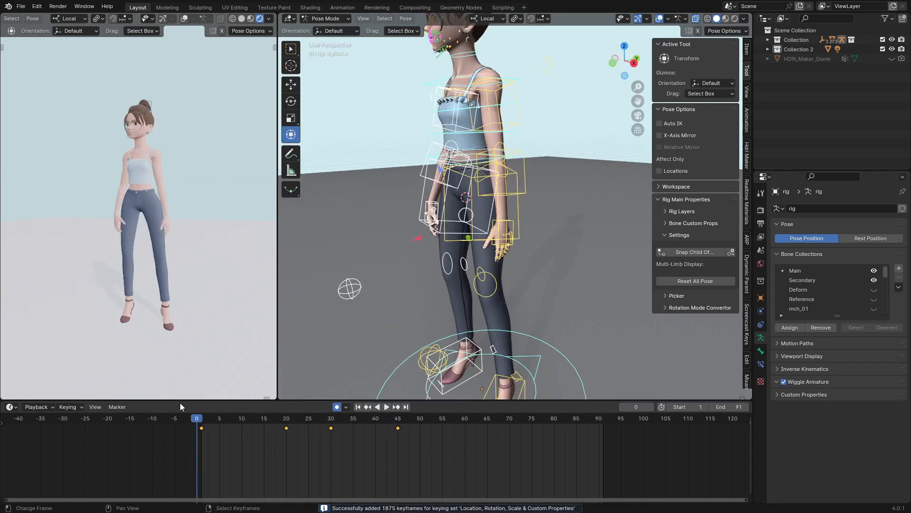
{"action": "key", "text": "space"}
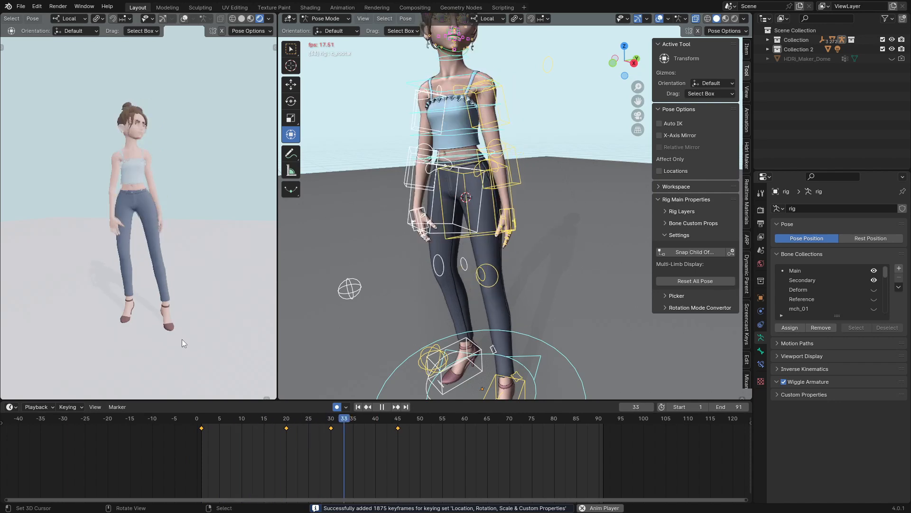
{"action": "key", "text": "space"}
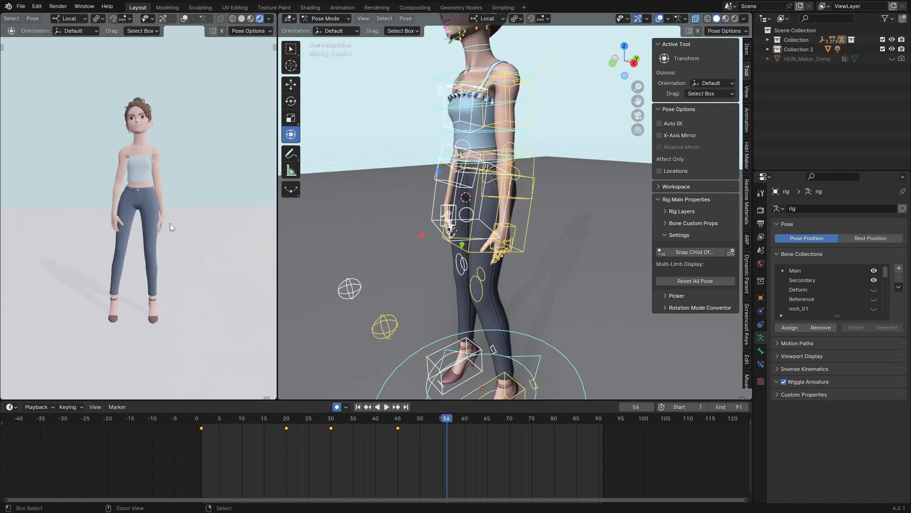
Hold the current pose by keyframing all rig controls at frame 60.
{"action": "scroll", "coordinate": [439, 448], "scroll_direction": "down", "scroll_amount": 3}
{"action": "key", "text": "space"}
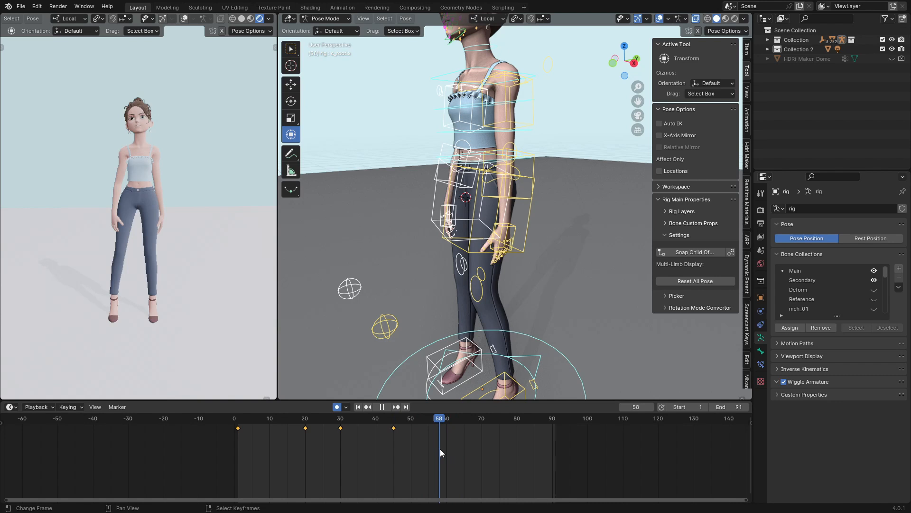
{"action": "key", "text": "space"}
{"action": "left_click", "coordinate": [445, 448]}
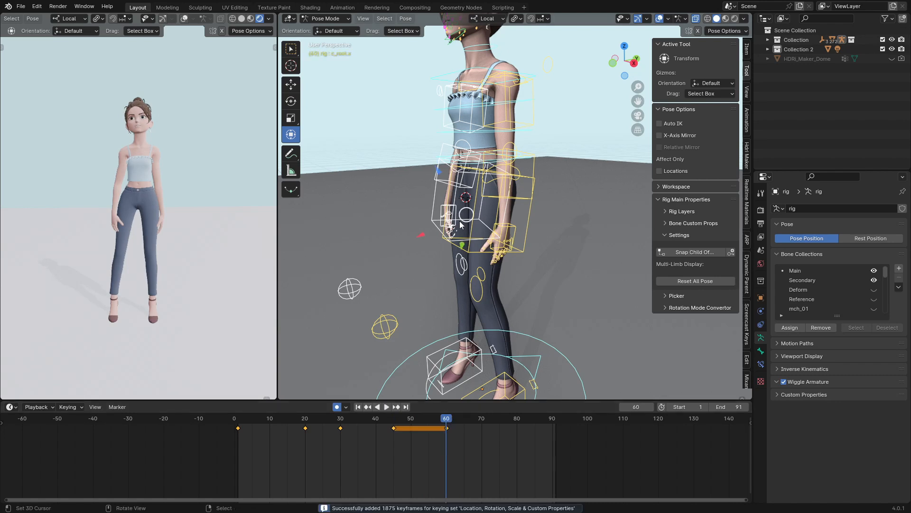
Shift the root master hip control about 0.06 m along local X and raise it slightly at frame 60.
{"action": "middle_click_drag", "start_coordinate": [460, 224], "coordinate": [496, 169]}
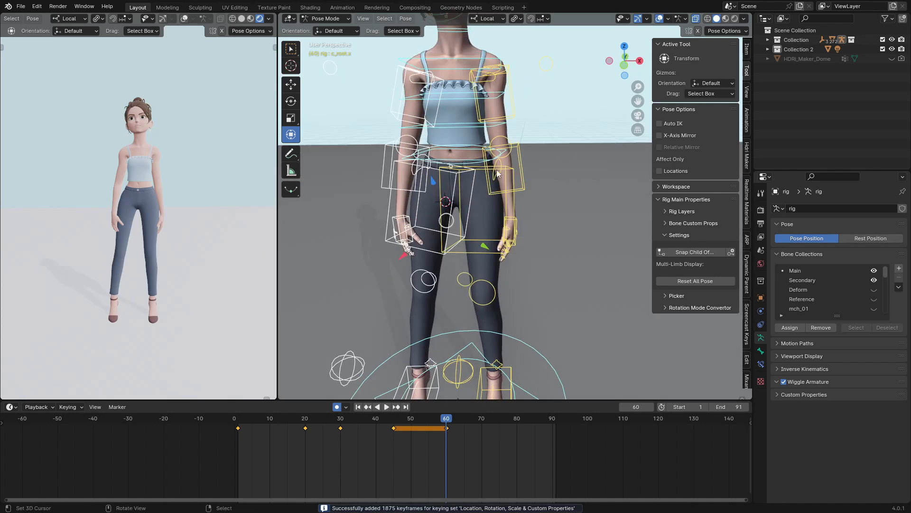
{"action": "scroll", "coordinate": [500, 153], "scroll_direction": "up", "scroll_amount": 1}
{"action": "scroll", "coordinate": [503, 141], "scroll_direction": "down", "scroll_amount": 1}
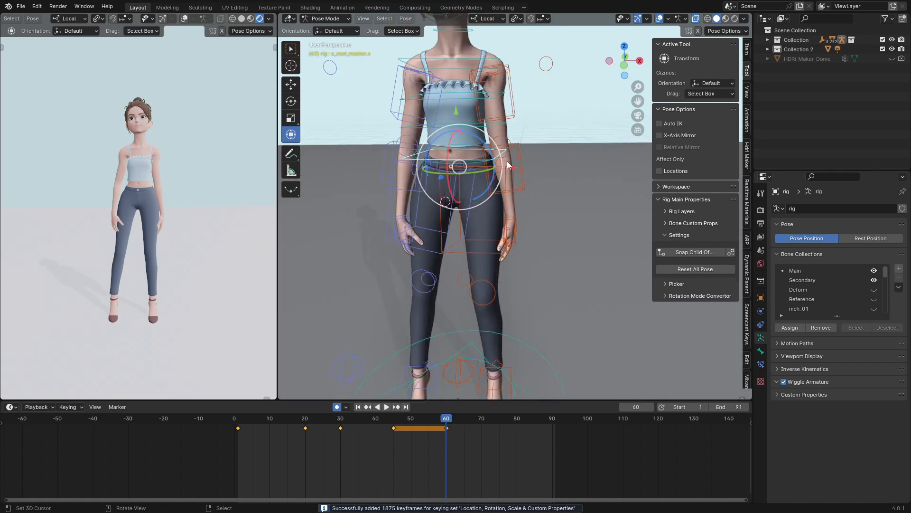
{"action": "left_click", "coordinate": [507, 161]}
{"action": "key", "text": "g"}
{"action": "key", "text": "x"}
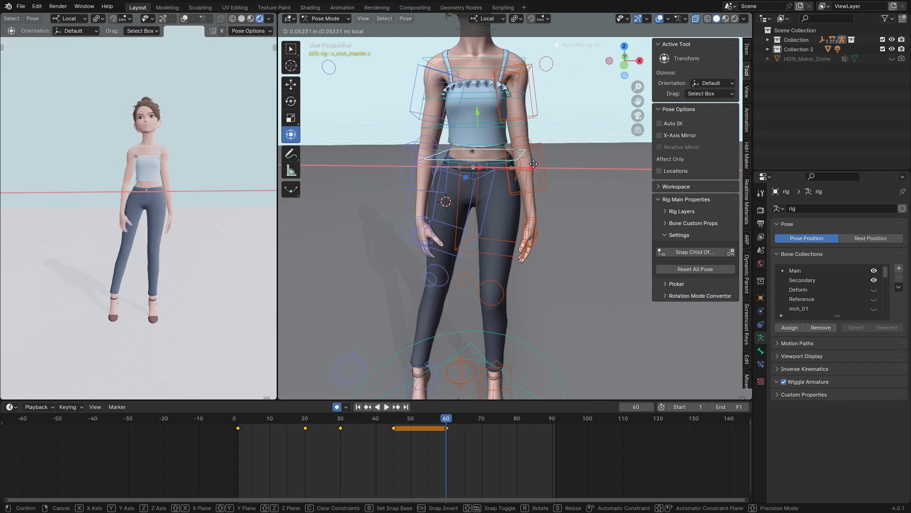
{"action": "left_click", "coordinate": [533, 165]}
{"action": "key", "text": "g"}
{"action": "key", "text": "y"}
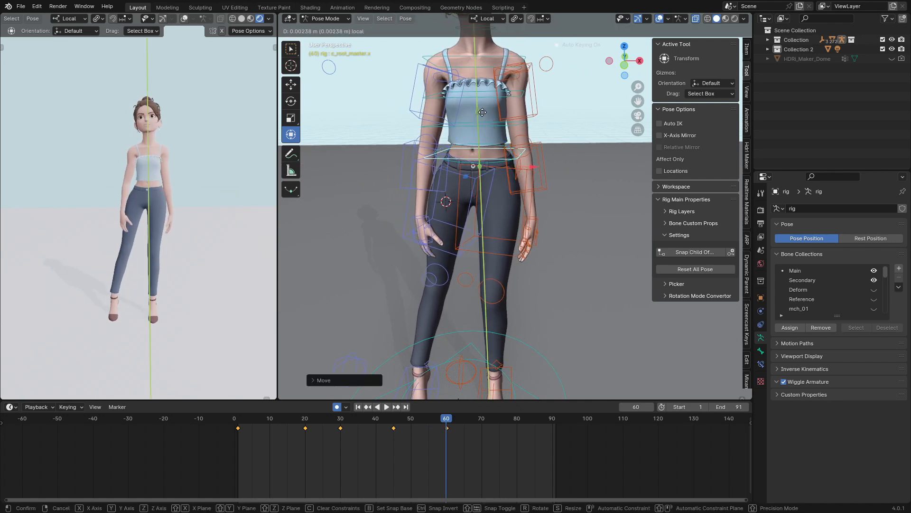
{"action": "key", "text": "x"}
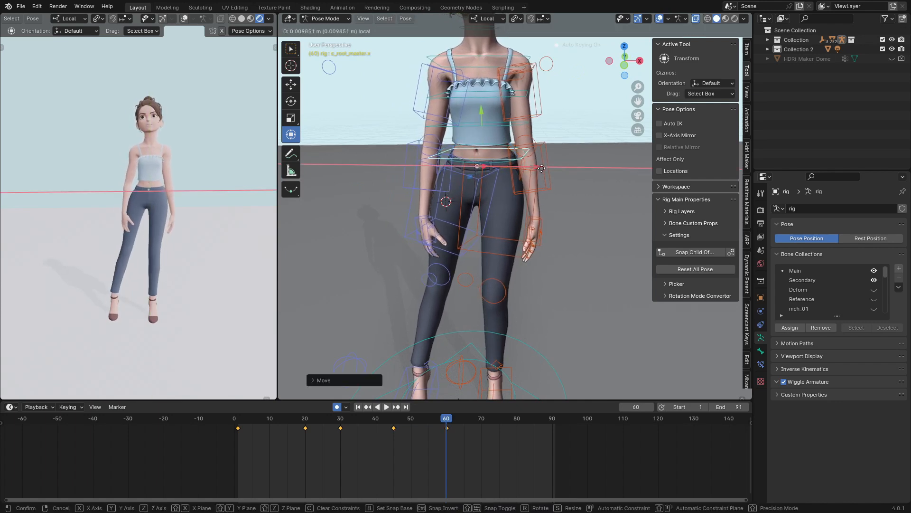
{"action": "left_click_drag", "start_coordinate": [543, 168], "coordinate": [545, 168]}
Turn the right foot IK control outward at frame 60.
{"action": "scroll", "coordinate": [522, 214], "scroll_direction": "down", "scroll_amount": 3}
{"action": "middle_click_drag", "start_coordinate": [469, 314], "coordinate": [477, 300], "text": "shift"}
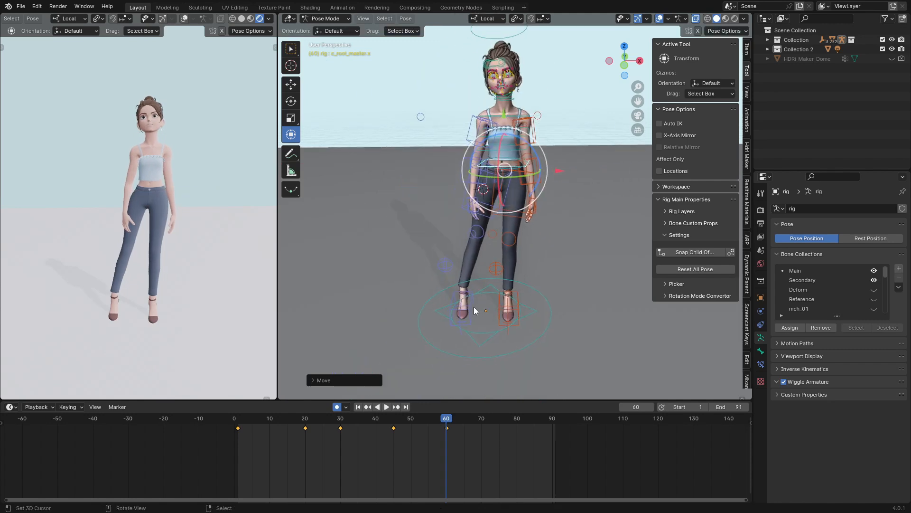
{"action": "left_click", "coordinate": [474, 311]}
{"action": "left_click_drag", "start_coordinate": [483, 301], "coordinate": [466, 311]}
{"action": "middle_click_drag", "start_coordinate": [466, 312], "coordinate": [497, 300]}
Adjust the right foot IK control's position along its local Y axis and its angle at frame 60, comparing with neighbouring keyframes.
{"action": "left_click_drag", "start_coordinate": [407, 299], "coordinate": [416, 300]}
{"action": "middle_click_drag", "start_coordinate": [418, 301], "coordinate": [467, 304]}
{"action": "left_click_drag", "start_coordinate": [440, 278], "coordinate": [446, 282]}
{"action": "middle_click_drag", "start_coordinate": [467, 303], "coordinate": [422, 312]}
{"action": "scroll", "coordinate": [422, 312], "scroll_direction": "up", "scroll_amount": 2}
{"action": "key", "text": "Down"}
{"action": "key", "text": "Up"}
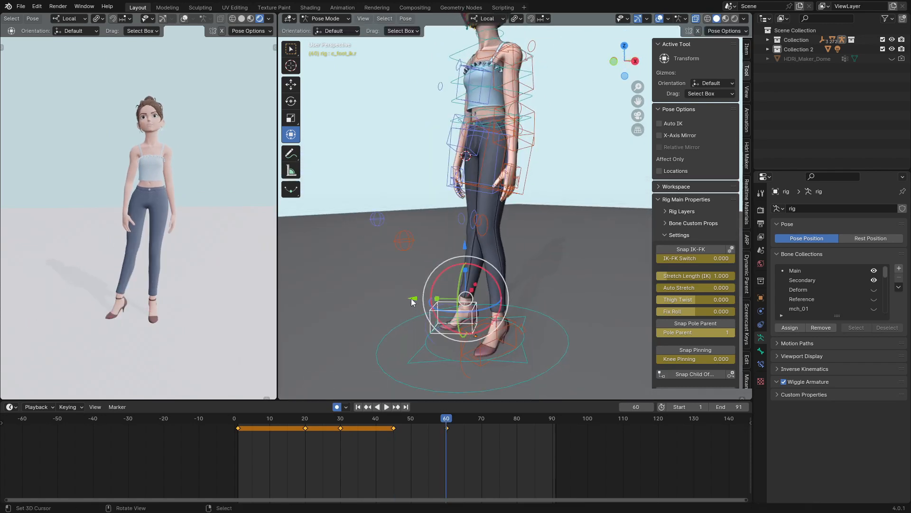
{"action": "left_click_drag", "start_coordinate": [412, 300], "coordinate": [417, 300]}
{"action": "middle_click_drag", "start_coordinate": [417, 300], "coordinate": [467, 304]}
Raise the root master hip control slightly and rotate it at frame 60.
{"action": "middle_click_drag", "start_coordinate": [507, 184], "coordinate": [511, 203]}
{"action": "right_click", "coordinate": [565, 151]}
{"action": "left_click_drag", "start_coordinate": [521, 99], "coordinate": [524, 96]}
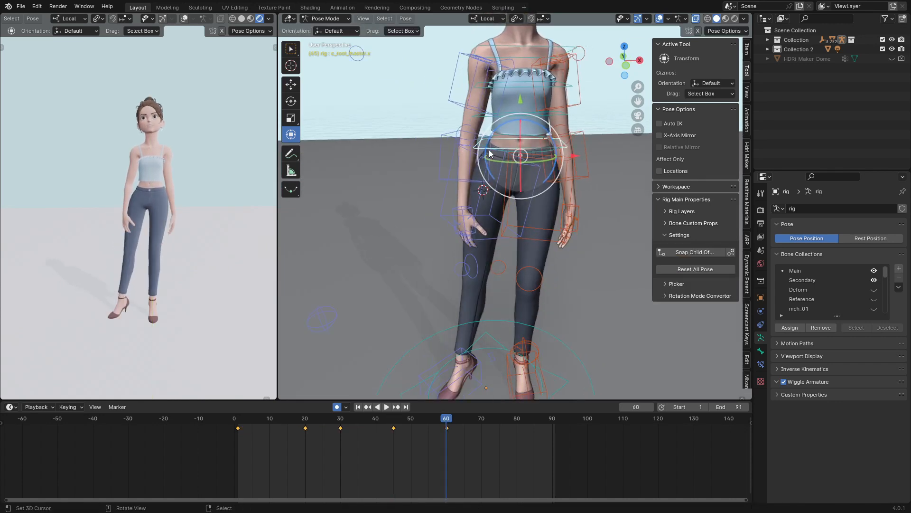
{"action": "left_click_drag", "start_coordinate": [563, 158], "coordinate": [604, 169]}
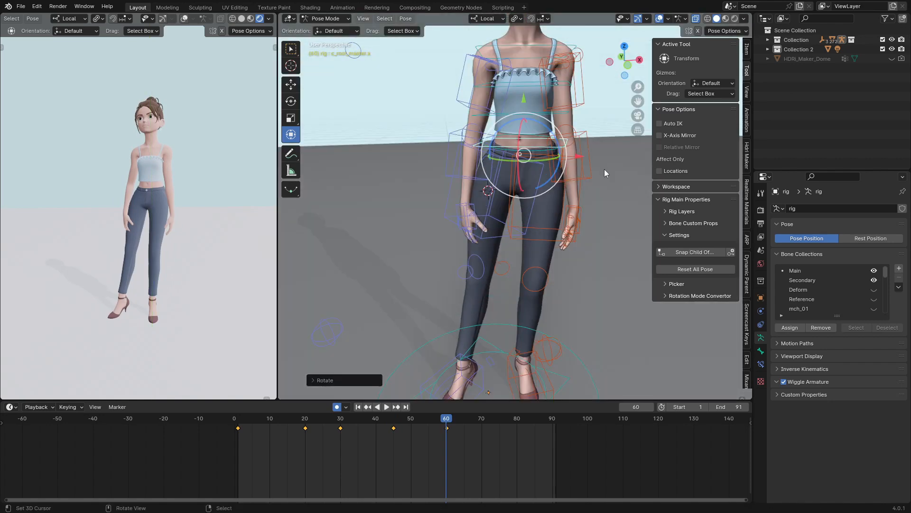
{"action": "middle_click_drag", "start_coordinate": [573, 209], "coordinate": [579, 201]}
Rotate the upper spine control slightly at frame 60.
{"action": "right_click", "coordinate": [552, 129]}
{"action": "right_click", "coordinate": [552, 128]}
{"action": "key", "text": "r"}
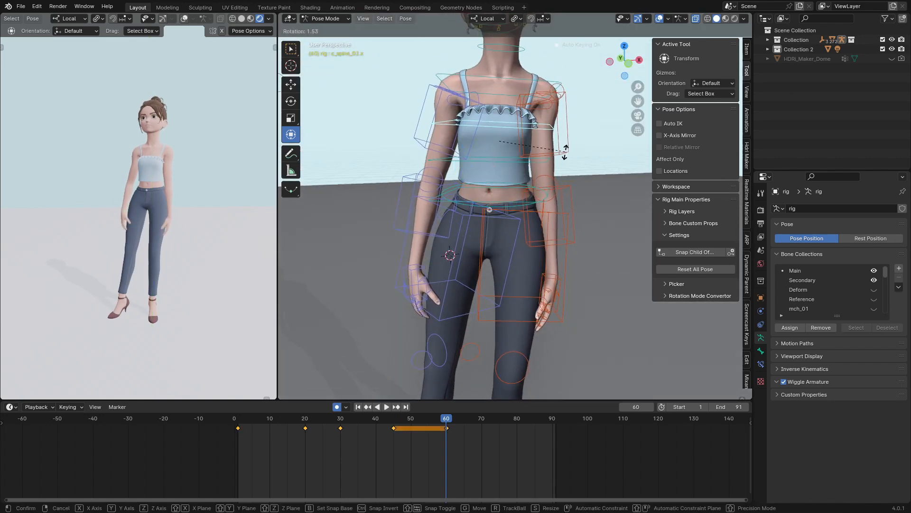
{"action": "left_click", "coordinate": [565, 157]}
{"action": "left_click", "coordinate": [566, 171]}
Rotate the right upper arm FK and right hand FK controls at frame 60.
{"action": "middle_click_drag", "start_coordinate": [567, 172], "coordinate": [605, 316]}
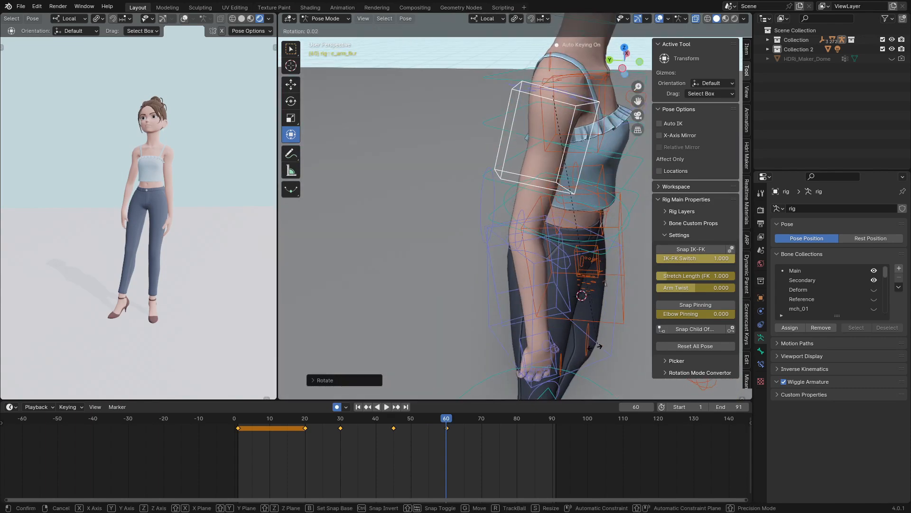
{"action": "left_click", "coordinate": [526, 360]}
{"action": "middle_click_drag", "start_coordinate": [527, 361], "coordinate": [468, 328]}
{"action": "scroll", "coordinate": [468, 327], "scroll_direction": "down", "scroll_amount": 2}
{"action": "middle_click_drag", "start_coordinate": [517, 189], "coordinate": [460, 227], "text": "shift"}
{"action": "scroll", "coordinate": [470, 204], "scroll_direction": "up", "scroll_amount": 2}
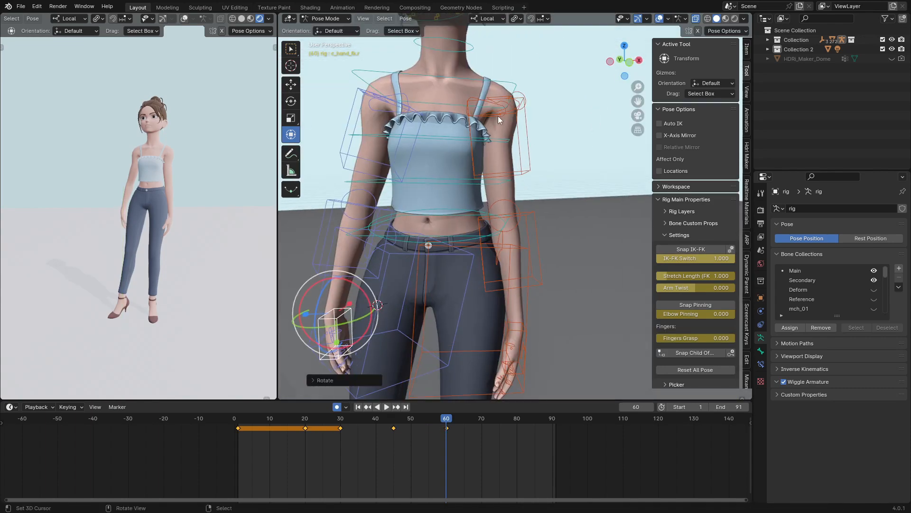
Rotate the left shoulder control at frame 60.
{"action": "right_click", "coordinate": [493, 113]}
{"action": "key", "text": "r"}
{"action": "left_click", "coordinate": [512, 151]}
{"action": "middle_click_drag", "start_coordinate": [513, 151], "coordinate": [463, 209]}
{"action": "middle_click_drag", "start_coordinate": [463, 209], "coordinate": [448, 262]}
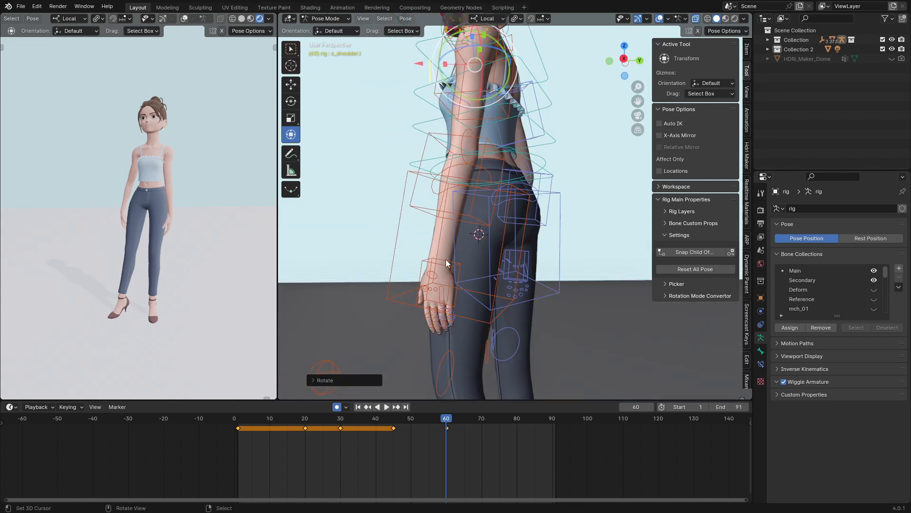
Rotate the left hand FK control and readjust the pose from the side and front views at frame 60.
{"action": "scroll", "coordinate": [446, 263], "scroll_direction": "up", "scroll_amount": 2}
{"action": "right_click", "coordinate": [439, 278]}
{"action": "left_click_drag", "start_coordinate": [438, 271], "coordinate": [453, 268]}
{"action": "middle_click_drag", "start_coordinate": [453, 269], "coordinate": [505, 275]}
{"action": "scroll", "coordinate": [506, 273], "scroll_direction": "down", "scroll_amount": 4}
{"action": "middle_click_drag", "start_coordinate": [520, 240], "coordinate": [521, 251]}
{"action": "scroll", "coordinate": [522, 252], "scroll_direction": "up", "scroll_amount": 4}
{"action": "middle_click_drag", "start_coordinate": [521, 200], "coordinate": [533, 240], "text": "shift"}
{"action": "right_click", "coordinate": [527, 252]}
{"action": "scroll", "coordinate": [575, 252], "scroll_direction": "down", "scroll_amount": 2}
{"action": "key", "text": "r"}
{"action": "left_click", "coordinate": [578, 259]}
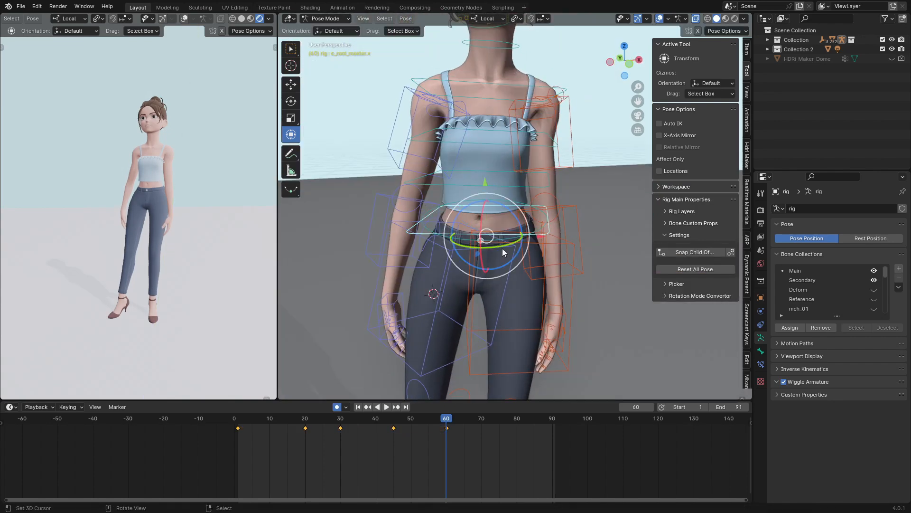
Fine-tune the rotation of the root master hip control at frame 60.
{"action": "left_click_drag", "start_coordinate": [502, 247], "coordinate": [494, 251]}
{"action": "middle_click_drag", "start_coordinate": [494, 253], "coordinate": [511, 242]}
{"action": "middle_click_drag", "start_coordinate": [458, 288], "coordinate": [504, 232], "text": "shift"}
Readjust the rotation of the right arm controls from two views at frame 60.
{"action": "scroll", "coordinate": [474, 247], "scroll_direction": "up", "scroll_amount": 1}
{"action": "right_click", "coordinate": [421, 275]}
{"action": "middle_click_drag", "start_coordinate": [453, 251], "coordinate": [460, 246]}
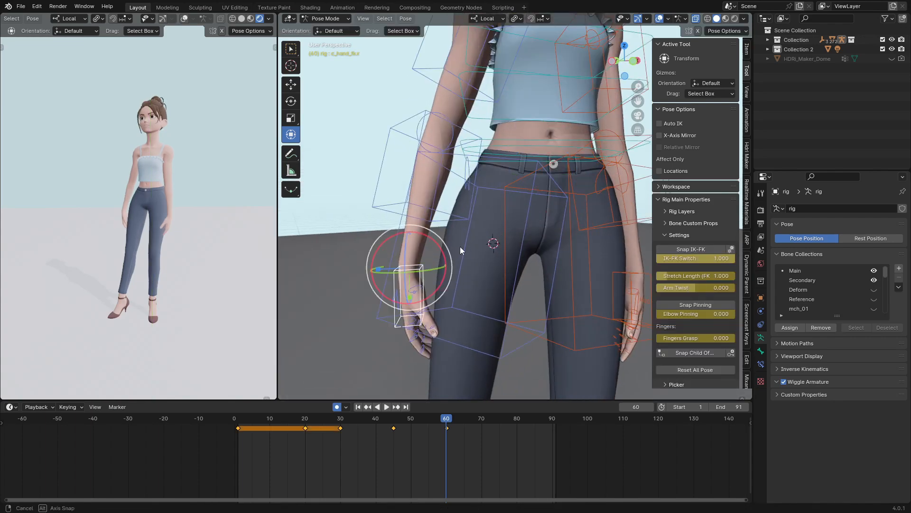
{"action": "right_click", "coordinate": [438, 74]}
{"action": "key", "text": "r"}
{"action": "left_click", "coordinate": [479, 285]}
{"action": "middle_click_drag", "start_coordinate": [480, 285], "coordinate": [395, 267]}
{"action": "key", "text": "r"}
{"action": "left_click", "coordinate": [469, 285]}
Pose the fingers at frame 60 by rotating individual finger controls in close-up.
{"action": "scroll", "coordinate": [444, 254], "scroll_direction": "up", "scroll_amount": 2}
{"action": "right_click", "coordinate": [444, 254]}
{"action": "right_click", "coordinate": [520, 266]}
{"action": "key", "text": "r"}
{"action": "left_click", "coordinate": [517, 289]}
{"action": "right_click", "coordinate": [401, 223]}
{"action": "middle_click_drag", "start_coordinate": [401, 223], "coordinate": [334, 302]}
{"action": "key", "text": "r"}
{"action": "left_click", "coordinate": [479, 271]}
{"action": "right_click", "coordinate": [485, 252]}
{"action": "key", "text": "r"}
{"action": "left_click", "coordinate": [519, 280]}
{"action": "right_click", "coordinate": [559, 232]}
{"action": "right_click", "coordinate": [554, 229]}
{"action": "key", "text": "r"}
{"action": "left_click", "coordinate": [537, 308]}
Rotate the left hand's middle finger base control and another finger control at frame 60.
{"action": "middle_click_drag", "start_coordinate": [537, 307], "coordinate": [478, 280]}
{"action": "scroll", "coordinate": [518, 260], "scroll_direction": "down", "scroll_amount": 4}
{"action": "scroll", "coordinate": [463, 254], "scroll_direction": "up", "scroll_amount": 4}
{"action": "right_click", "coordinate": [467, 254]}
{"action": "right_click", "coordinate": [456, 273]}
{"action": "key", "text": "r"}
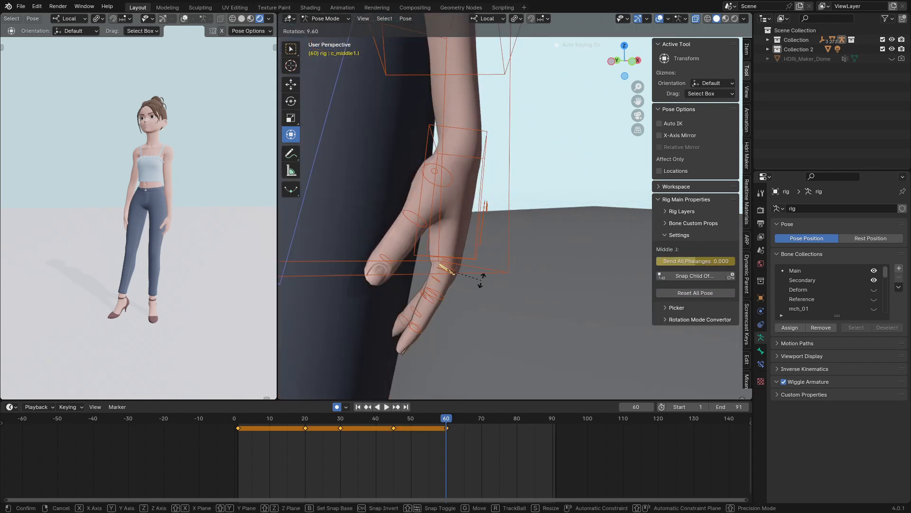
{"action": "left_click", "coordinate": [493, 276]}
{"action": "right_click", "coordinate": [446, 264]}
{"action": "key", "text": "r"}
{"action": "left_click", "coordinate": [462, 311]}
Rotate the left thumb's base control to refine the hand pose at frame 60.
{"action": "middle_click_drag", "start_coordinate": [461, 312], "coordinate": [518, 304]}
{"action": "right_click", "coordinate": [369, 250]}
{"action": "right_click", "coordinate": [358, 226]}
{"action": "key", "text": "r"}
{"action": "left_click", "coordinate": [366, 256]}
Readjust the head control's rotation in two passes at frame 60 and save the file.
{"action": "key", "text": "r"}
{"action": "left_click", "coordinate": [523, 343]}
{"action": "scroll", "coordinate": [493, 266], "scroll_direction": "down", "scroll_amount": 4}
{"action": "middle_click_drag", "start_coordinate": [460, 176], "coordinate": [469, 325], "text": "shift"}
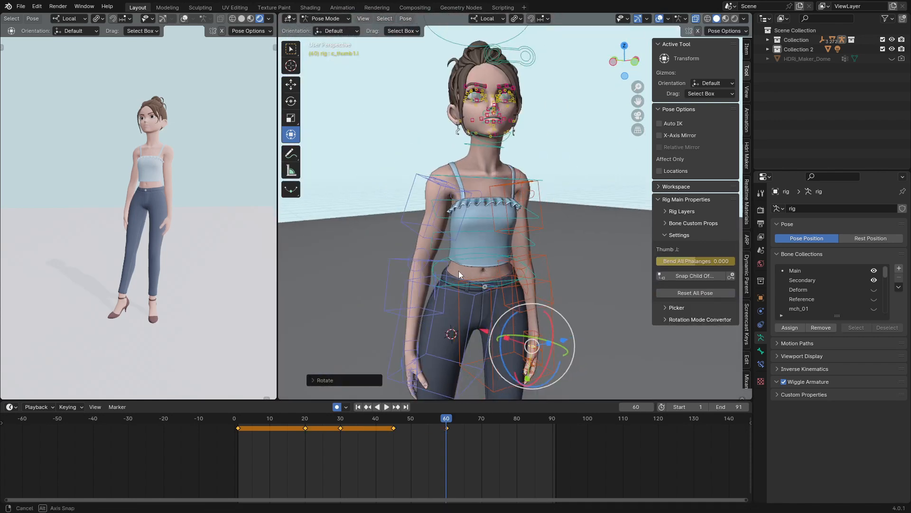
{"action": "right_click", "coordinate": [468, 174]}
{"action": "middle_click_drag", "start_coordinate": [469, 176], "coordinate": [484, 247], "text": "shift"}
{"action": "right_click", "coordinate": [503, 126]}
{"action": "middle_click_drag", "start_coordinate": [503, 129], "coordinate": [506, 209]}
{"action": "key", "text": "r"}
{"action": "left_click", "coordinate": [541, 258]}
{"action": "middle_click_drag", "start_coordinate": [541, 259], "coordinate": [572, 199]}
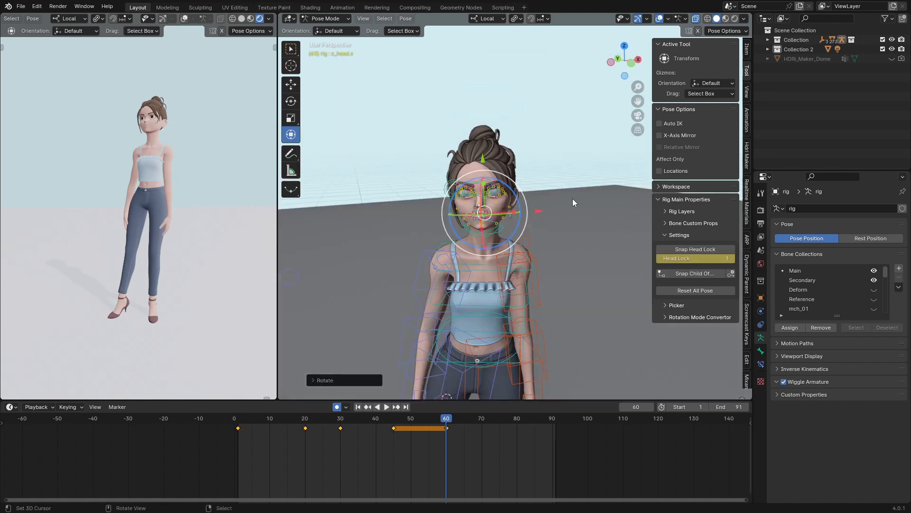
{"action": "key", "text": "r"}
{"action": "left_click", "coordinate": [565, 204]}
{"action": "scroll", "coordinate": [492, 207], "scroll_direction": "down", "scroll_amount": 4}
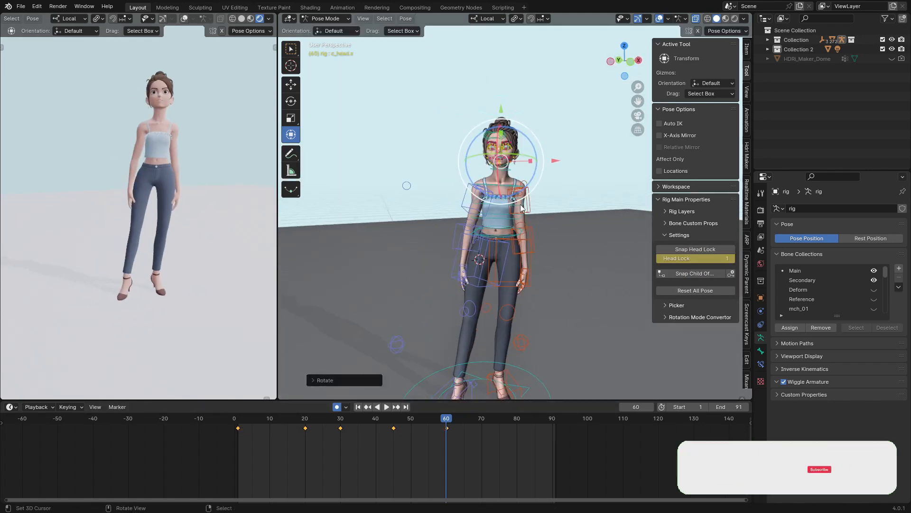
{"action": "key", "text": "ctrl+s"}
Rotate the head control about its local Y axis and keyframe all rig controls at frame 60.
{"action": "middle_click_drag", "start_coordinate": [529, 188], "coordinate": [484, 177], "text": "shift"}
{"action": "scroll", "coordinate": [429, 304], "scroll_direction": "up", "scroll_amount": 4}
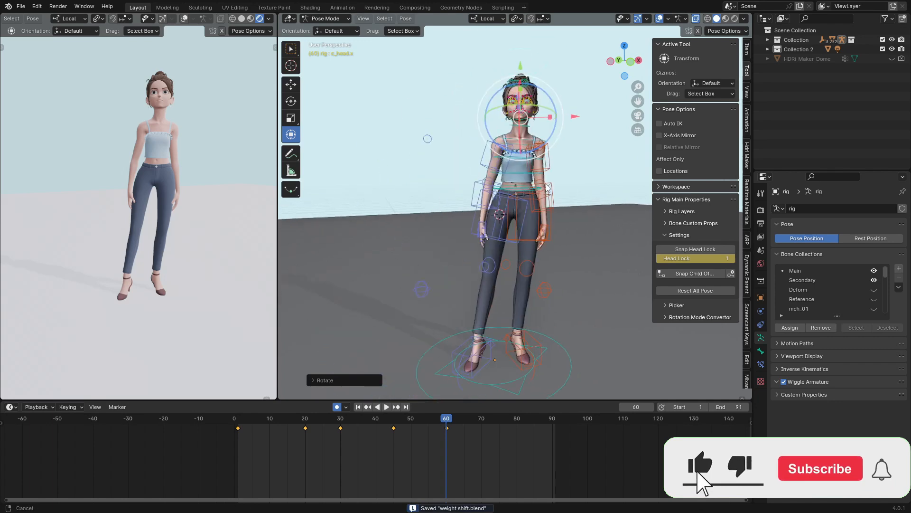
{"action": "middle_click_drag", "start_coordinate": [434, 254], "coordinate": [413, 306], "text": "shift"}
{"action": "key", "text": "r"}
{"action": "key", "text": "y"}
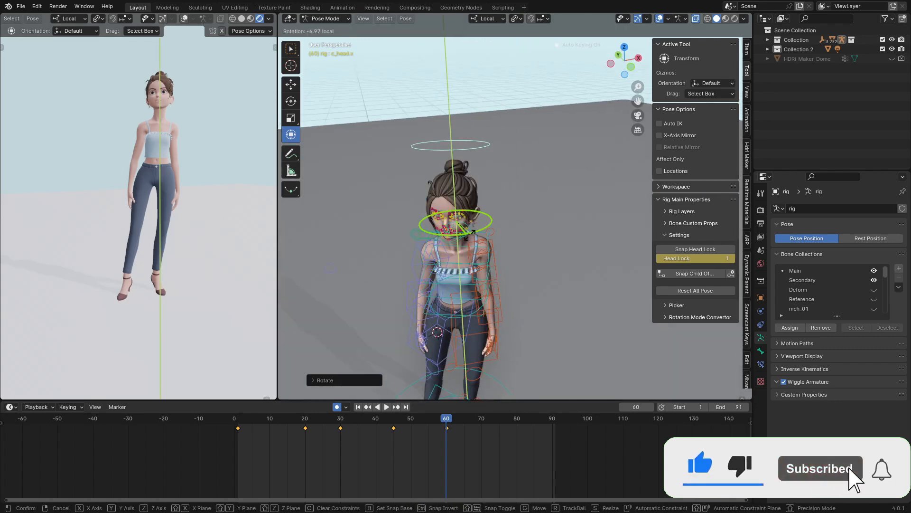
{"action": "left_click", "coordinate": [101, 193]}
{"action": "middle_click_drag", "start_coordinate": [463, 242], "coordinate": [461, 232]}
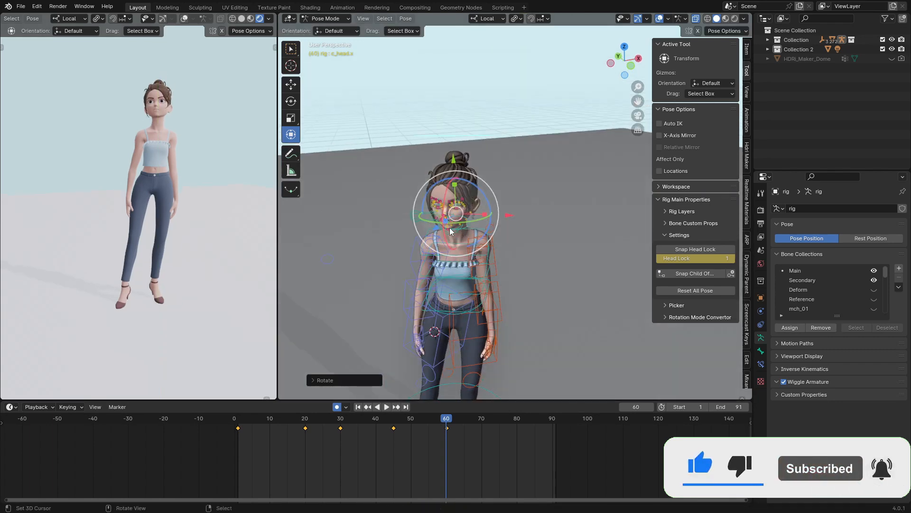
{"action": "key", "text": "a"}
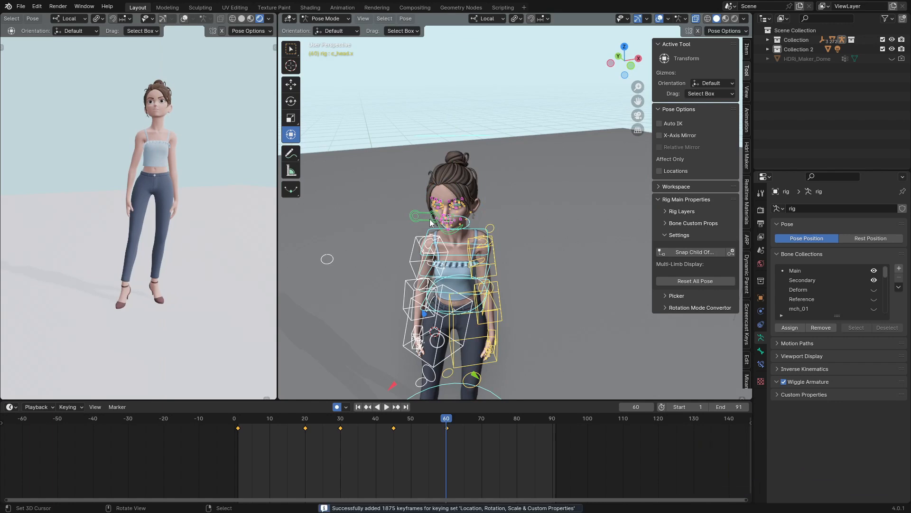
Review the blocked motion by scrubbing and playback, and set the current frame to 70.
{"action": "left_click_drag", "start_coordinate": [443, 449], "coordinate": [236, 438]}
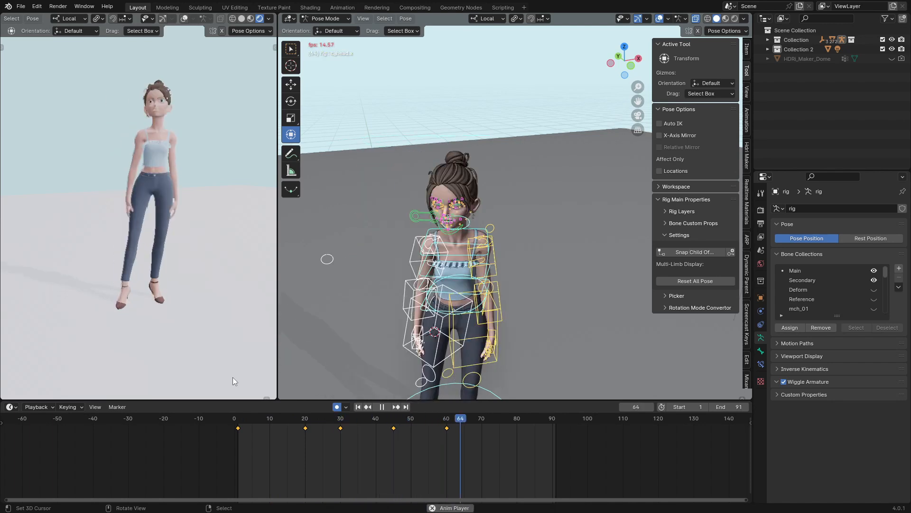
{"action": "key", "text": "space"}
{"action": "middle_click_drag", "start_coordinate": [429, 435], "coordinate": [369, 434]}
{"action": "mouse_move", "coordinate": [416, 434]}
{"action": "left_mouse_down"}
{"action": "mouse_move", "coordinate": [386, 429]}
{"action": "mouse_move", "coordinate": [420, 434]}
{"action": "left_mouse_up"}
{"action": "key", "text": "space"}
{"action": "key", "text": "space"}
Move the right foot IK control along its local Y and X axes at frame 70.
{"action": "middle_click_drag", "start_coordinate": [457, 309], "coordinate": [439, 196], "text": "shift"}
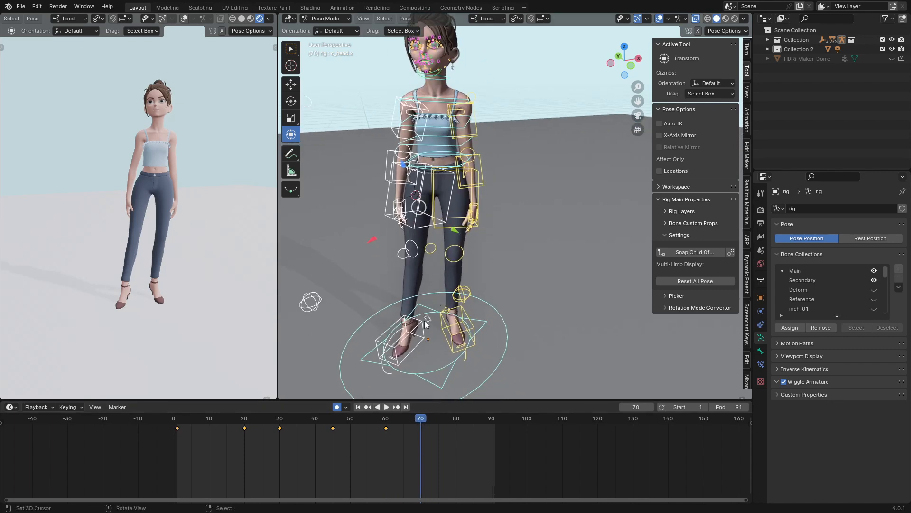
{"action": "right_click", "coordinate": [422, 331]}
{"action": "left_click_drag", "start_coordinate": [371, 304], "coordinate": [384, 307]}
{"action": "right_click", "coordinate": [383, 307]}
{"action": "middle_click_drag", "start_coordinate": [406, 313], "coordinate": [418, 260]}
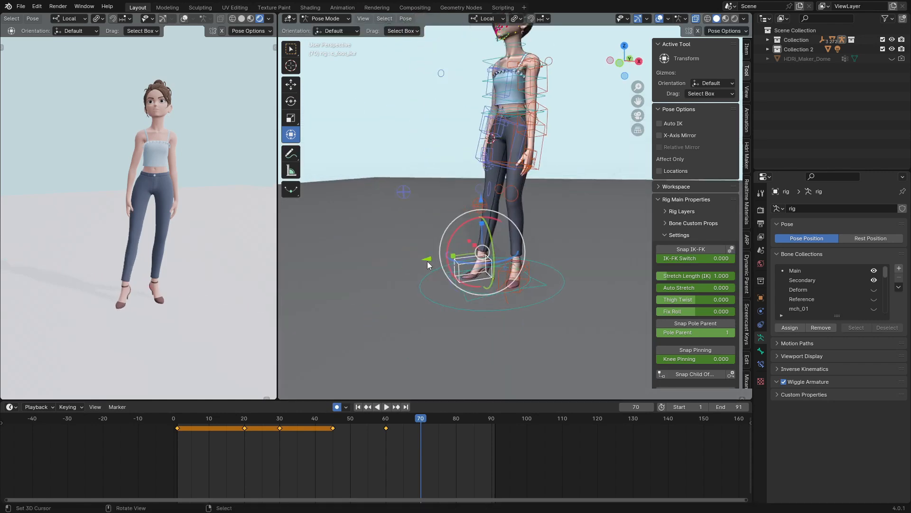
{"action": "left_click_drag", "start_coordinate": [427, 261], "coordinate": [434, 260]}
{"action": "middle_click_drag", "start_coordinate": [368, 249], "coordinate": [420, 254]}
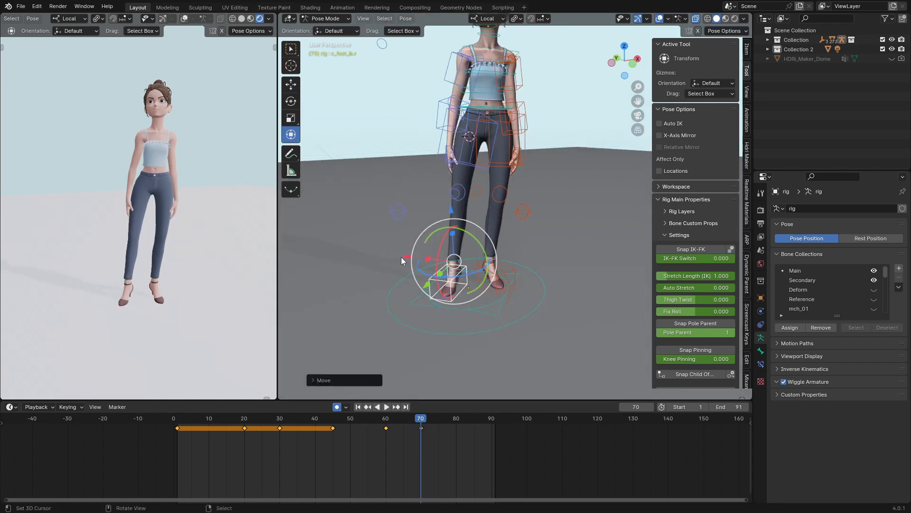
{"action": "key", "text": "g"}
{"action": "key", "text": "x"}
{"action": "left_click", "coordinate": [407, 258]}
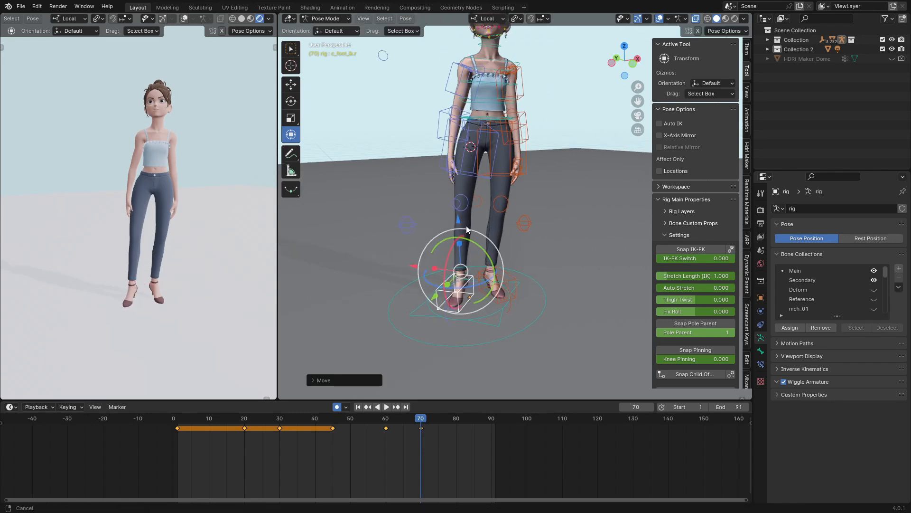
Shift the root master hip control along its local X axis at frame 70.
{"action": "scroll", "coordinate": [488, 141], "scroll_direction": "up", "scroll_amount": 5}
{"action": "left_click", "coordinate": [500, 239]}
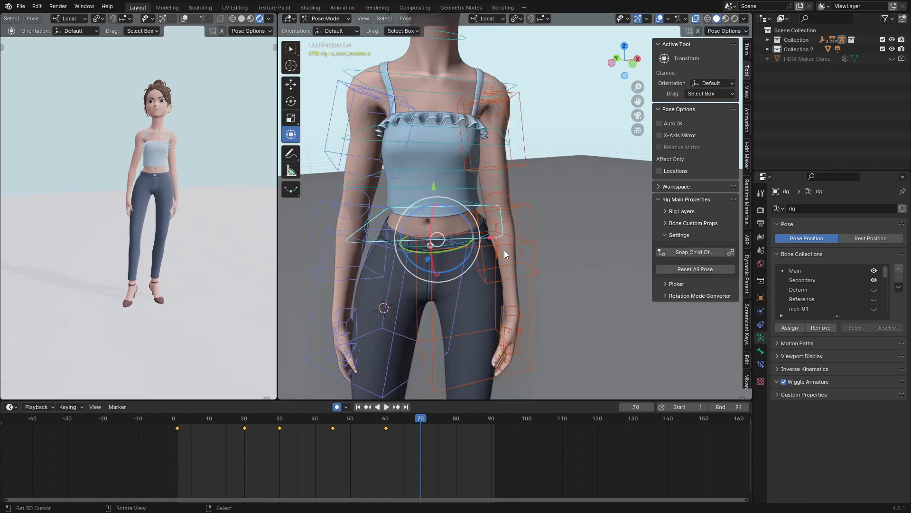
{"action": "key", "text": "g"}
{"action": "key", "text": "x"}
{"action": "left_click", "coordinate": [500, 240]}
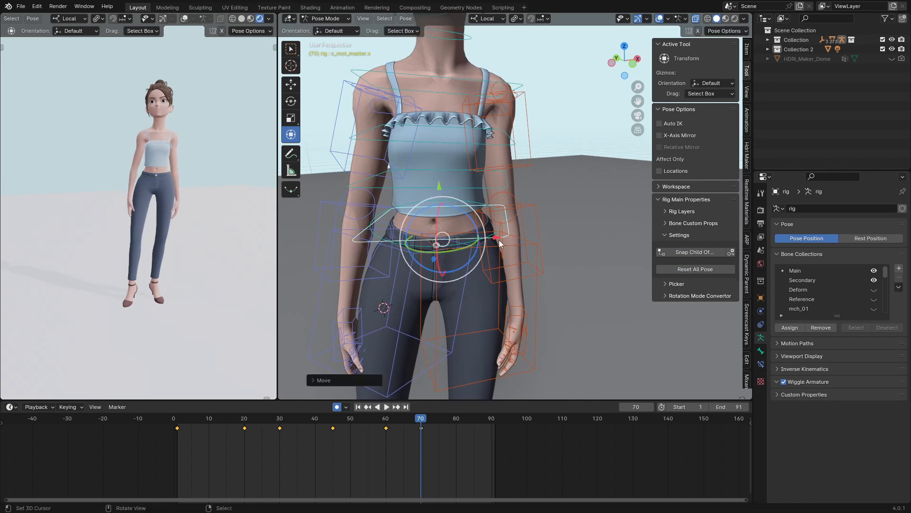
Keyframe location, rotation, scale and custom properties of all rig controls at frame 70 and compare neighbouring poses.
{"action": "key", "text": "a"}
{"action": "key", "text": "i"}
{"action": "key", "text": "Down"}
{"action": "key", "text": "Up"}
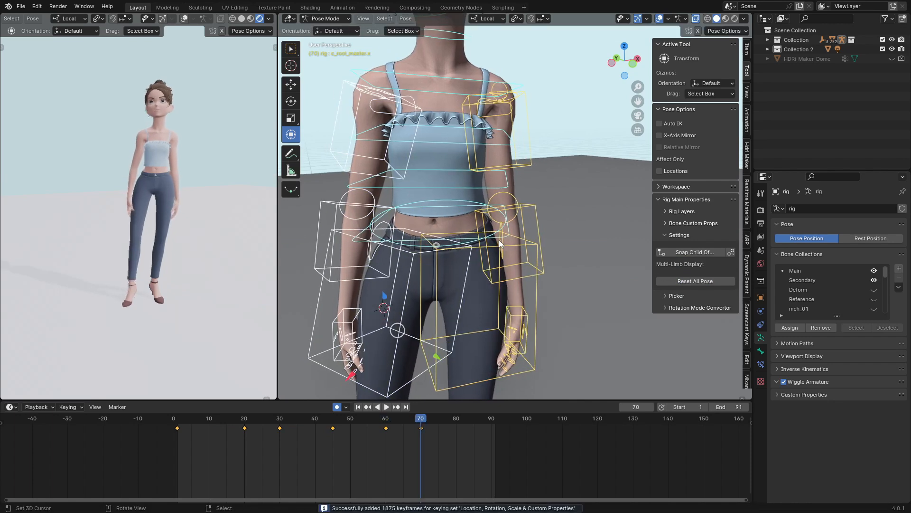
{"action": "key", "text": "Down"}
{"action": "key", "text": "Up"}
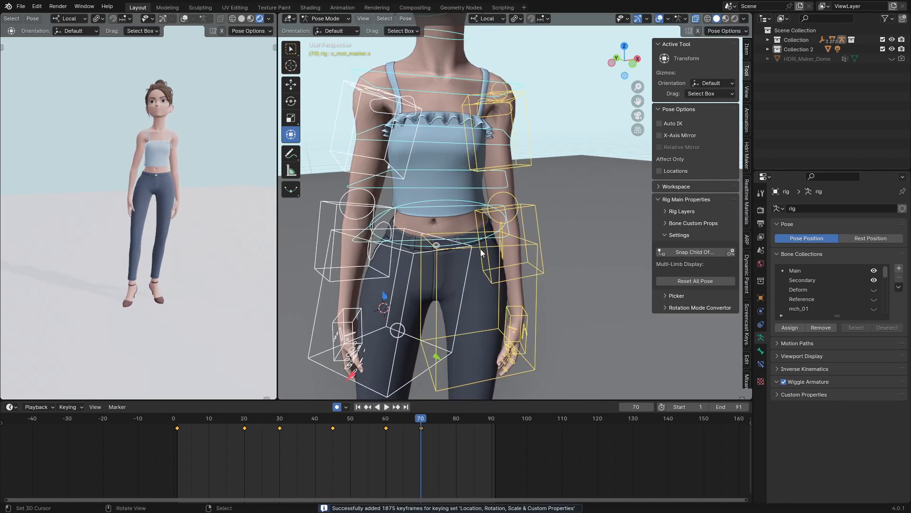
Rotate the root master hip control about its local Y axis and keyframe all controls again at frame 70.
{"action": "left_click", "coordinate": [449, 244]}
{"action": "key", "text": "r"}
{"action": "key", "text": "y"}
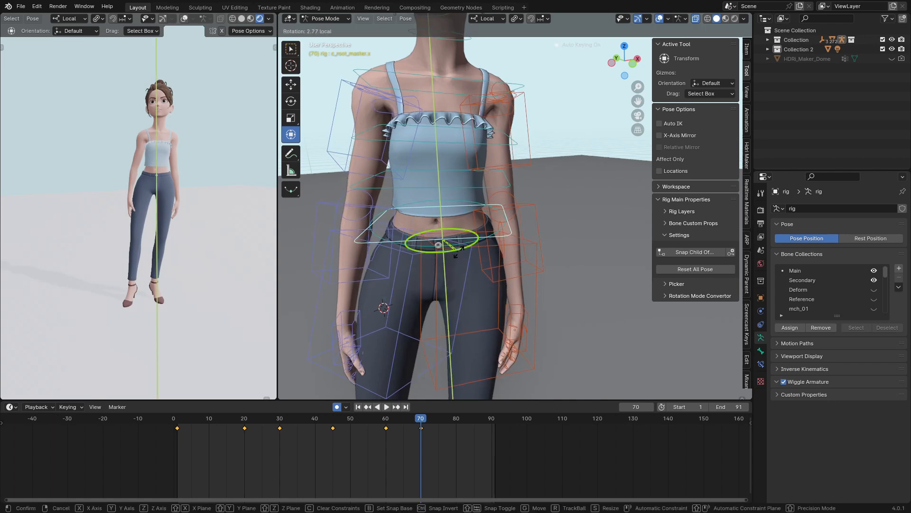
{"action": "left_click", "coordinate": [458, 252]}
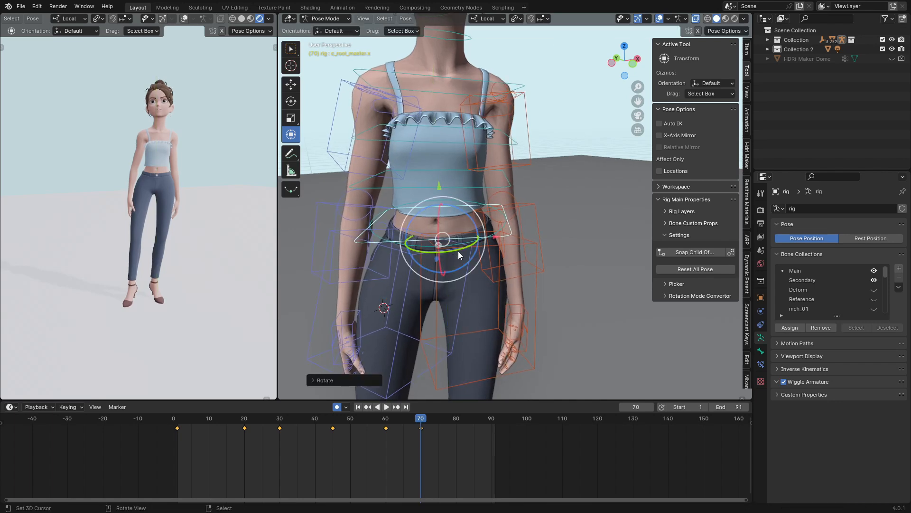
{"action": "key", "text": "Down"}
{"action": "key", "text": "Up"}
{"action": "key", "text": "Down"}
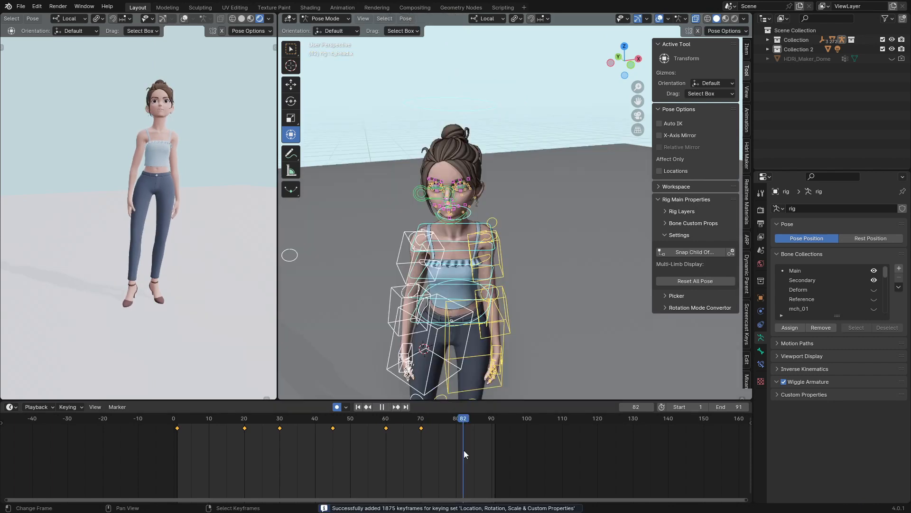
Go to frame 86 and move the root master hip control along its local X axis.
{"action": "left_click_drag", "start_coordinate": [463, 450], "coordinate": [477, 451]}
{"action": "middle_click_drag", "start_coordinate": [468, 346], "coordinate": [498, 297], "text": "shift"}
{"action": "scroll", "coordinate": [469, 266], "scroll_direction": "up", "scroll_amount": 2}
{"action": "left_click", "coordinate": [498, 295]}
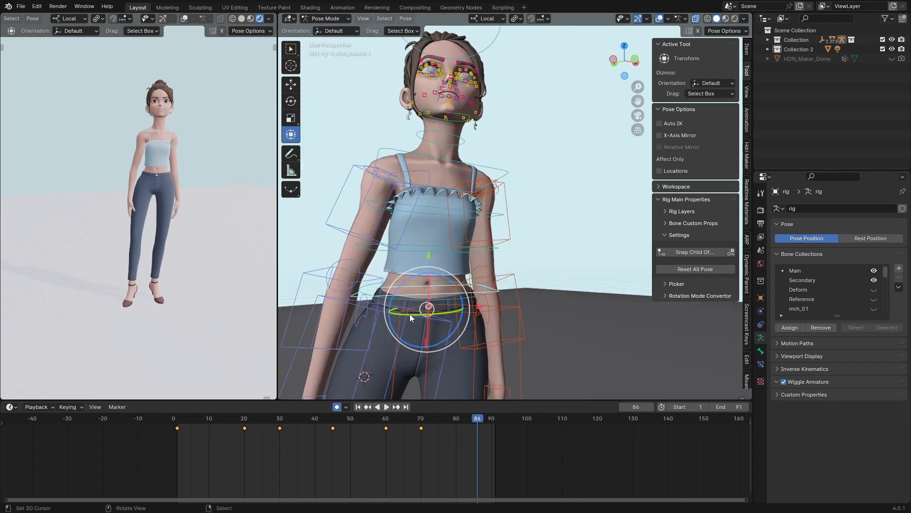
{"action": "left_click_drag", "start_coordinate": [477, 311], "coordinate": [468, 308]}
{"action": "scroll", "coordinate": [473, 280], "scroll_direction": "down", "scroll_amount": 2}
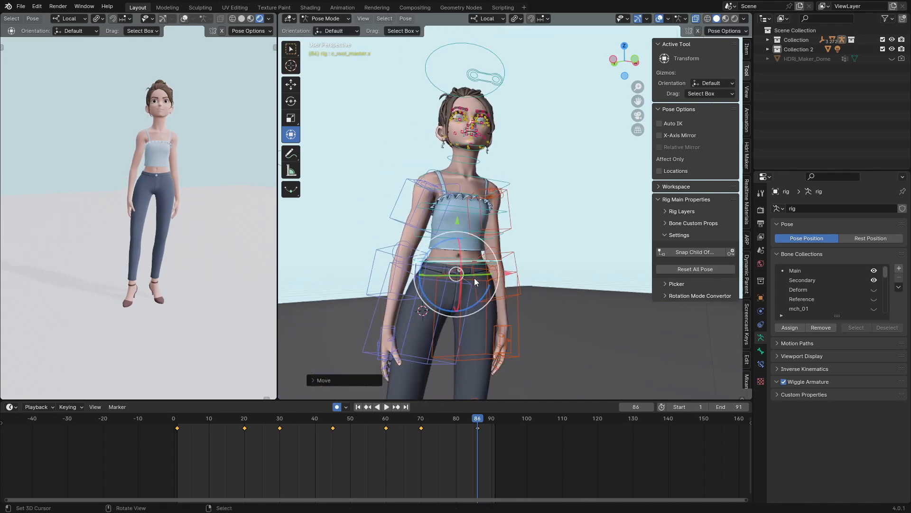
Rotate the lower spine control and the upper arm FK controls slightly at frame 86.
{"action": "left_click", "coordinate": [455, 238]}
{"action": "middle_click_drag", "start_coordinate": [456, 238], "coordinate": [468, 244]}
{"action": "key", "text": "r"}
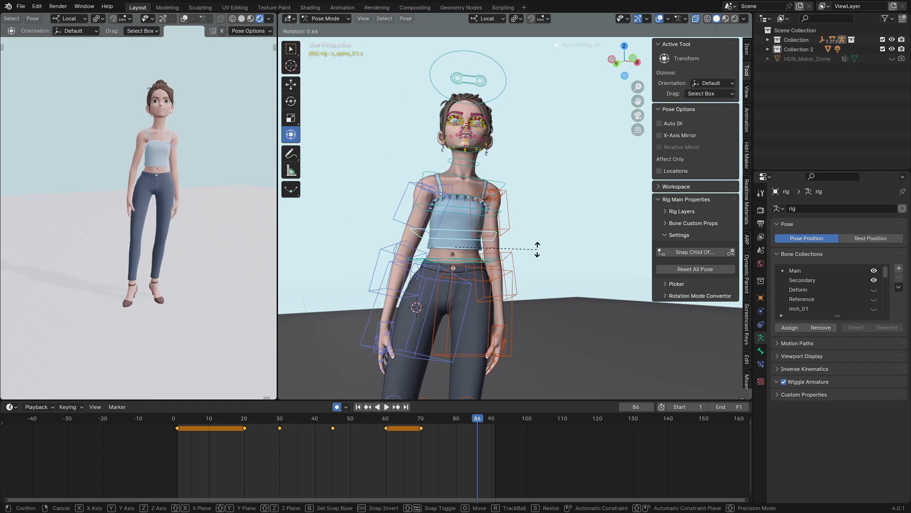
{"action": "left_click", "coordinate": [537, 248]}
{"action": "left_click", "coordinate": [428, 209]}
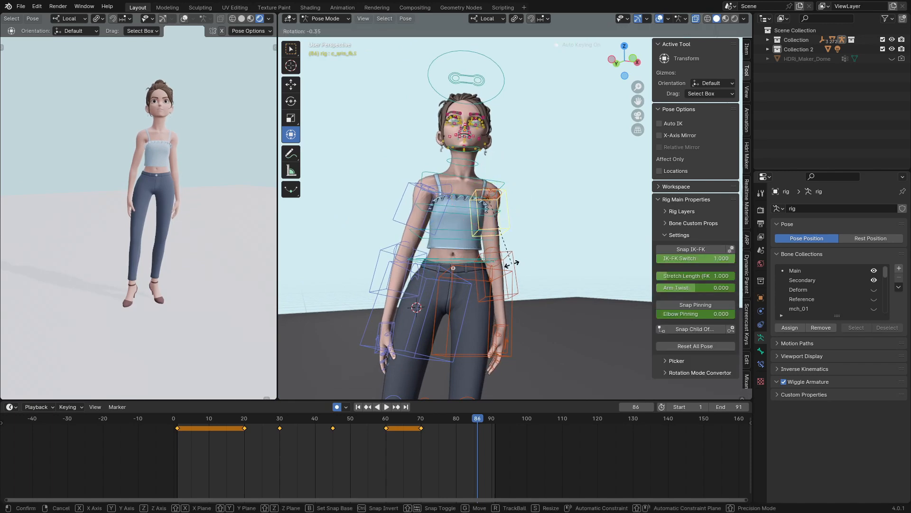
{"action": "key", "text": "r"}
{"action": "left_click", "coordinate": [494, 324]}
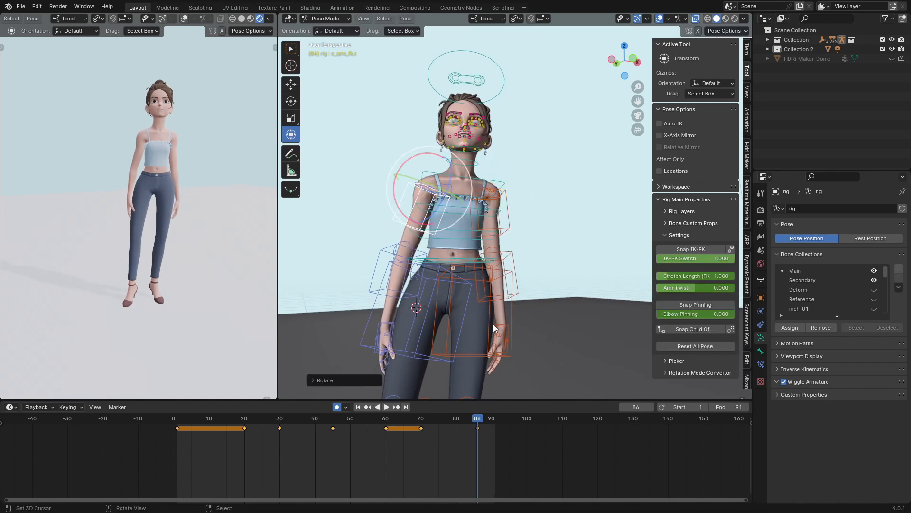
{"action": "scroll", "coordinate": [494, 322], "scroll_direction": "down", "scroll_amount": 1}
Rotate the head control about its local Y axis and keyframe all rig controls at frame 86.
{"action": "middle_click_drag", "start_coordinate": [494, 318], "coordinate": [512, 286], "text": "shift"}
{"action": "middle_click_drag", "start_coordinate": [519, 155], "coordinate": [497, 206]}
{"action": "right_click", "coordinate": [507, 53]}
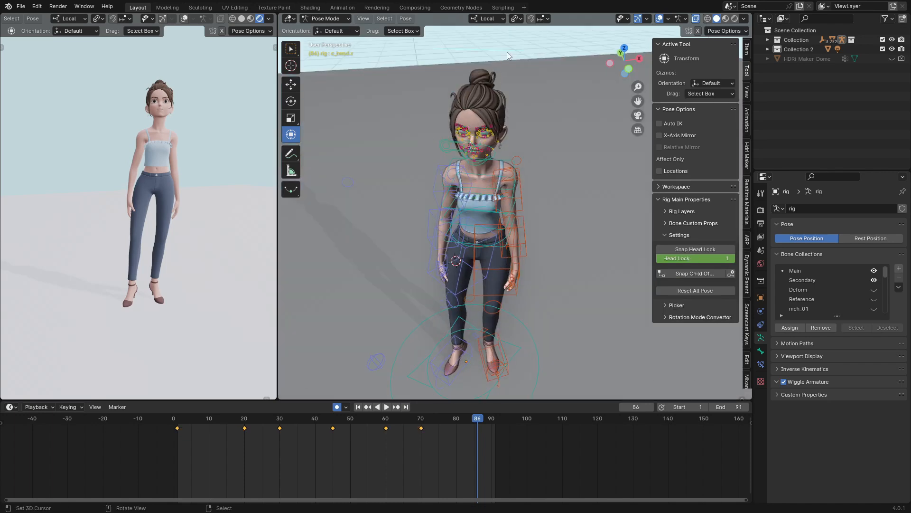
{"action": "middle_click_drag", "start_coordinate": [504, 126], "coordinate": [500, 192], "text": "shift"}
{"action": "key", "text": "r"}
{"action": "key", "text": "y"}
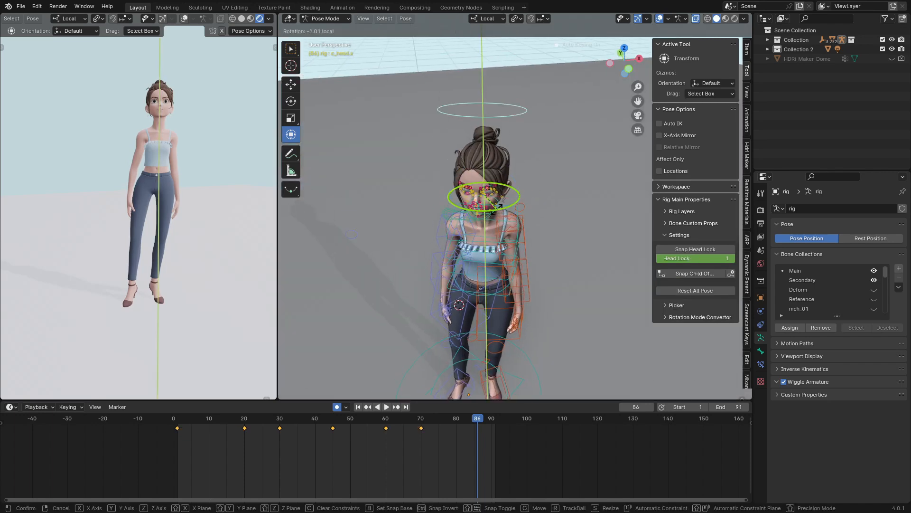
{"action": "left_click", "coordinate": [494, 209]}
{"action": "right_click", "coordinate": [499, 312]}
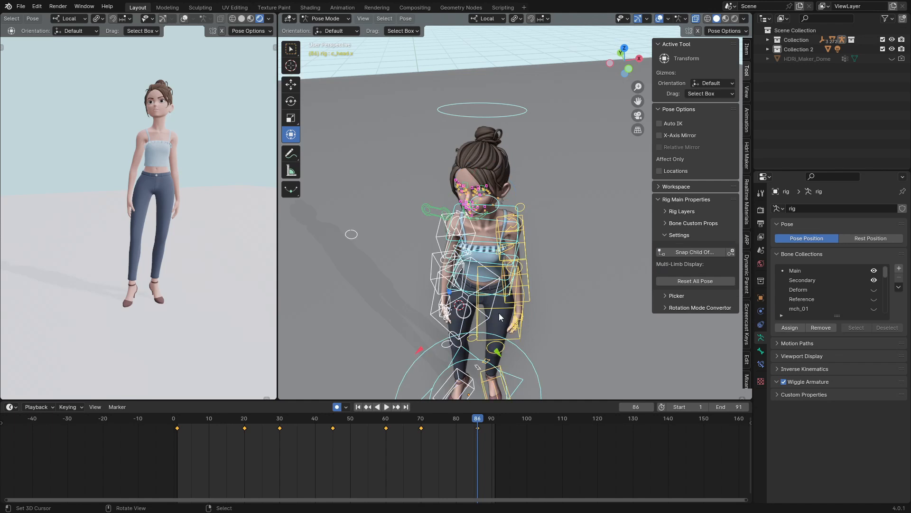
{"action": "key", "text": "i"}
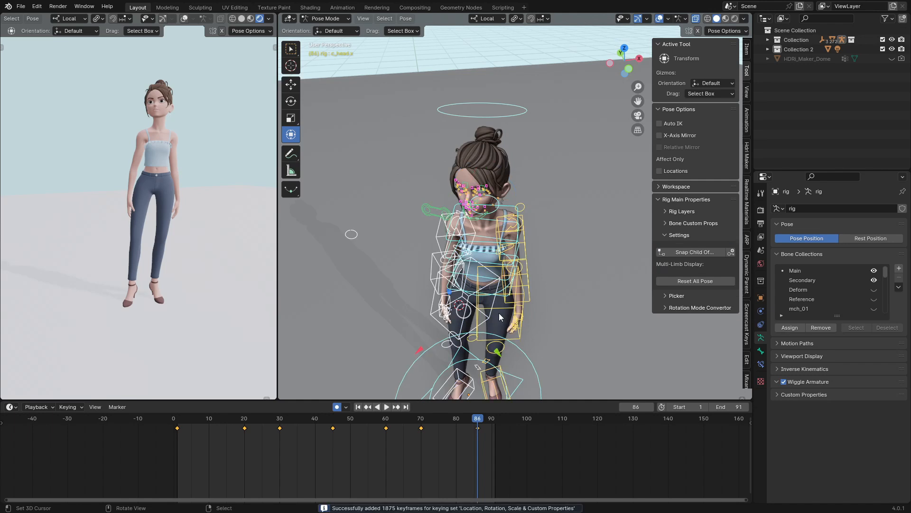
Go to frame 91 and shift the root master hip control along its local X axis.
{"action": "left_click_drag", "start_coordinate": [498, 459], "coordinate": [496, 459]}
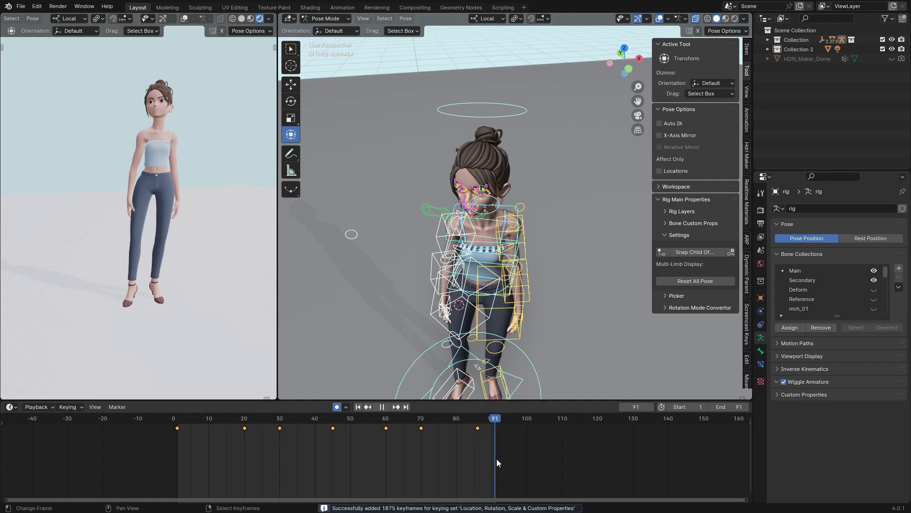
{"action": "scroll", "coordinate": [507, 279], "scroll_direction": "up", "scroll_amount": 3}
{"action": "mouse_move", "coordinate": [508, 279]}
{"action": "middle_mouse_down"}
{"action": "mouse_move", "coordinate": [508, 265]}
{"action": "mouse_move", "coordinate": [514, 288]}
{"action": "mouse_move", "coordinate": [526, 279]}
{"action": "middle_mouse_up"}
{"action": "right_click", "coordinate": [531, 272]}
{"action": "key", "text": "g"}
{"action": "key", "text": "x"}
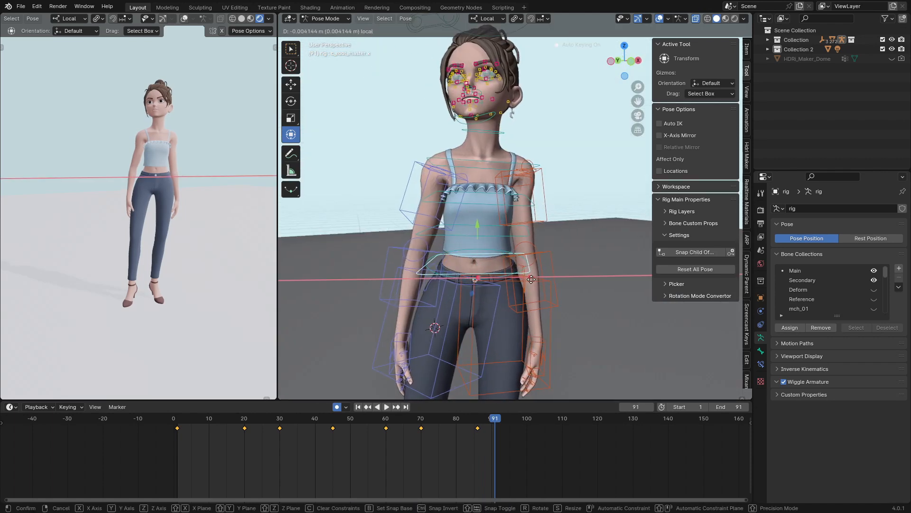
{"action": "left_click", "coordinate": [525, 133]}
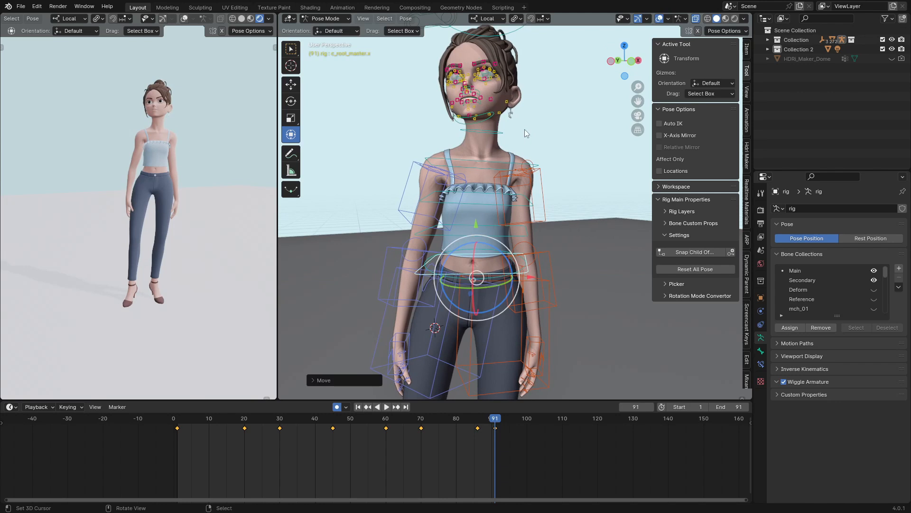
Rotate the upper spine control and a control at the waist at frame 91.
{"action": "right_click", "coordinate": [491, 161]}
{"action": "middle_click_drag", "start_coordinate": [564, 224], "coordinate": [573, 237]}
{"action": "key", "text": "r"}
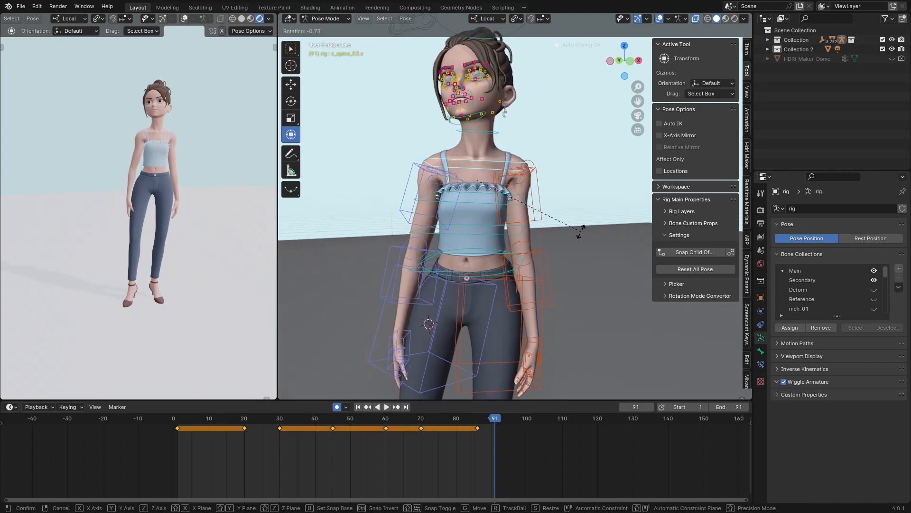
{"action": "left_click", "coordinate": [580, 233]}
{"action": "right_click", "coordinate": [495, 274]}
{"action": "right_click", "coordinate": [494, 274]}
{"action": "key", "text": "r"}
{"action": "middle_click_drag", "start_coordinate": [534, 317], "coordinate": [502, 283]}
{"action": "left_click", "coordinate": [564, 309]}
Rotate the left upper arm FK control and keyframe all rig controls at frame 91.
{"action": "right_click", "coordinate": [543, 214]}
{"action": "key", "text": "r"}
{"action": "left_click", "coordinate": [520, 303]}
{"action": "scroll", "coordinate": [523, 280], "scroll_direction": "down", "scroll_amount": 5}
{"action": "key", "text": "a"}
{"action": "key", "text": "i"}
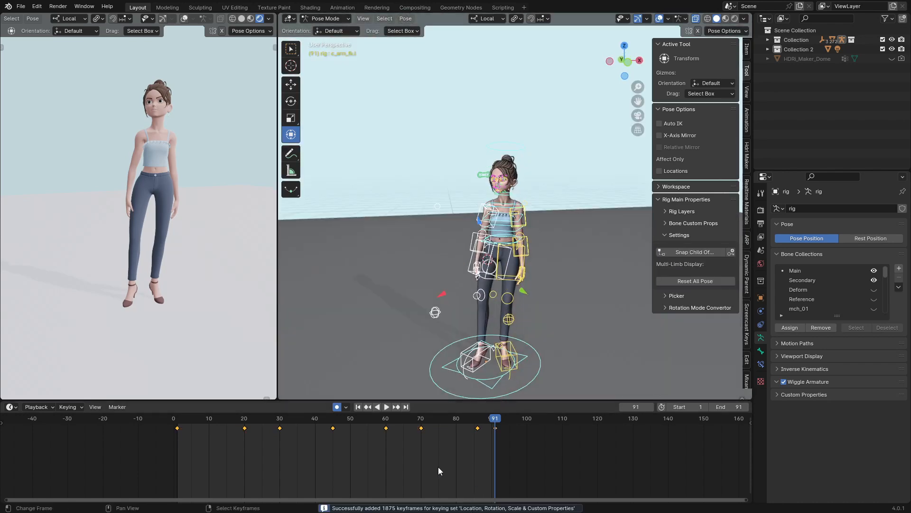
Scrub back towards the start and play the animation to review all blocked key poses.
{"action": "left_click_drag", "start_coordinate": [437, 466], "coordinate": [184, 463]}
{"action": "key", "text": "space"}
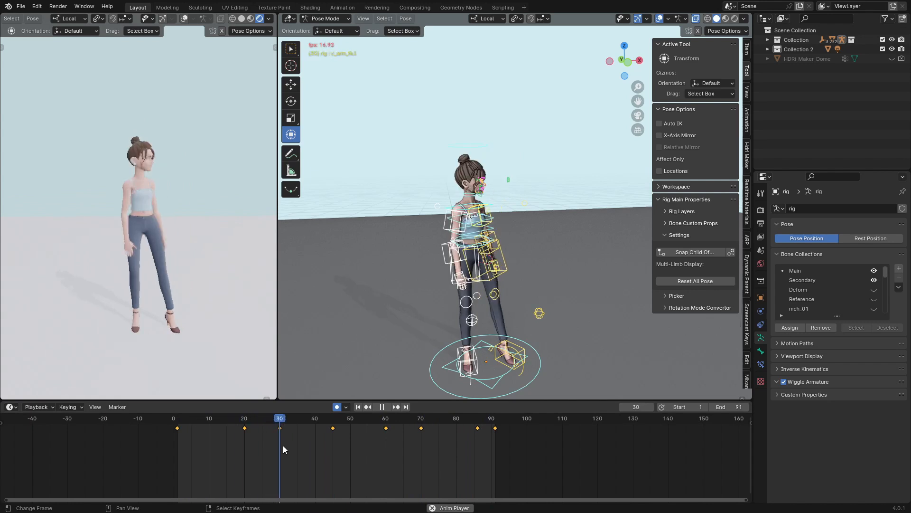
Stop the playback, save the file and change the default F-curve interpolation from the animation preferences.
{"action": "key", "text": "space"}
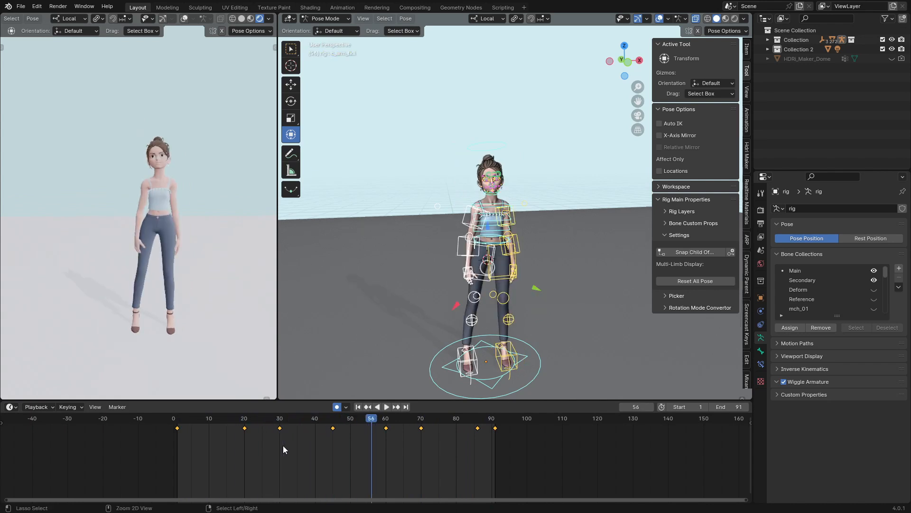
{"action": "key", "text": "ctrl+s"}
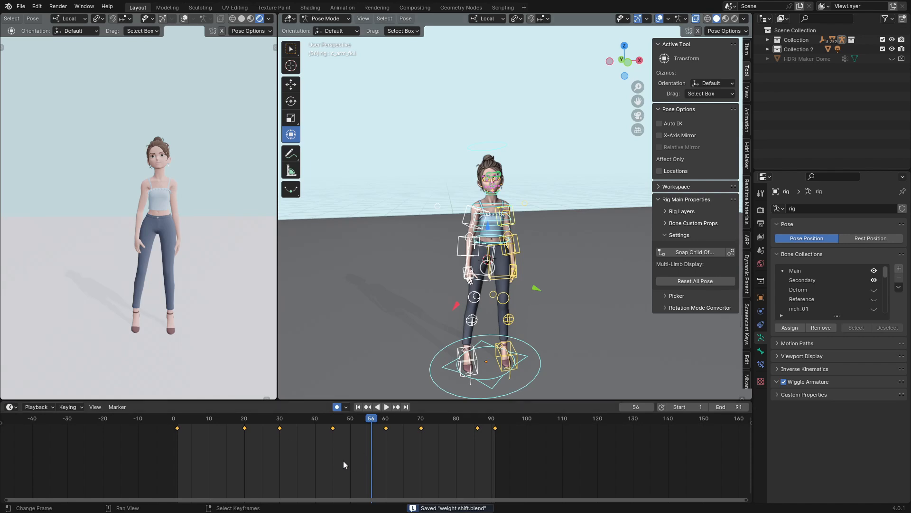
{"action": "left_click", "coordinate": [37, 6]}
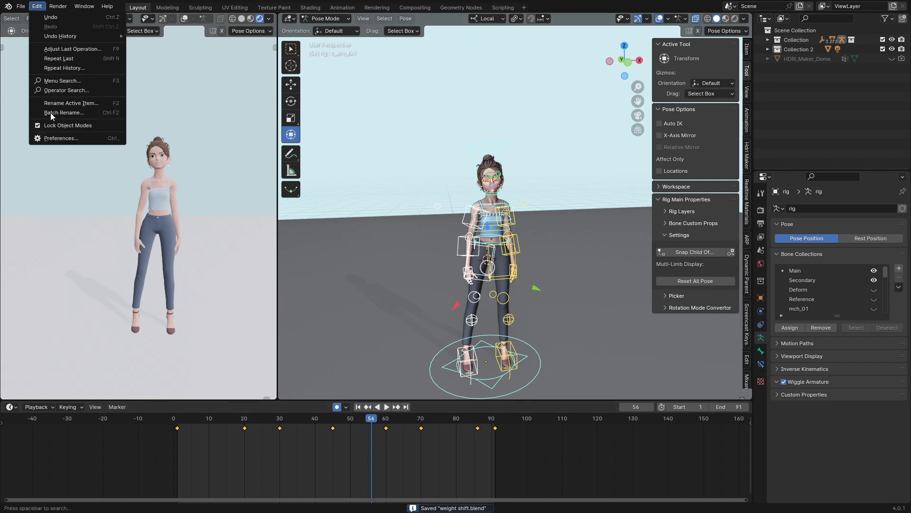
{"action": "left_click", "coordinate": [53, 140]}
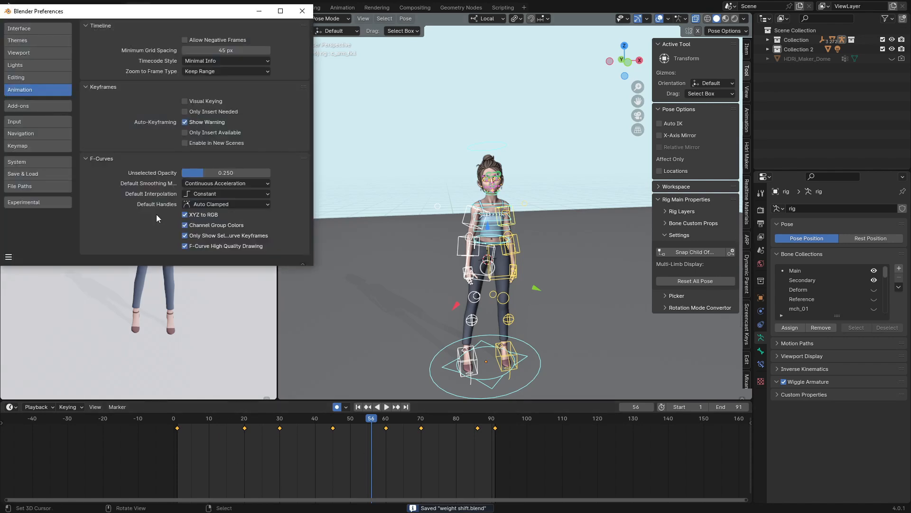
{"action": "left_click", "coordinate": [219, 194]}
{"action": "left_click", "coordinate": [118, 141]}
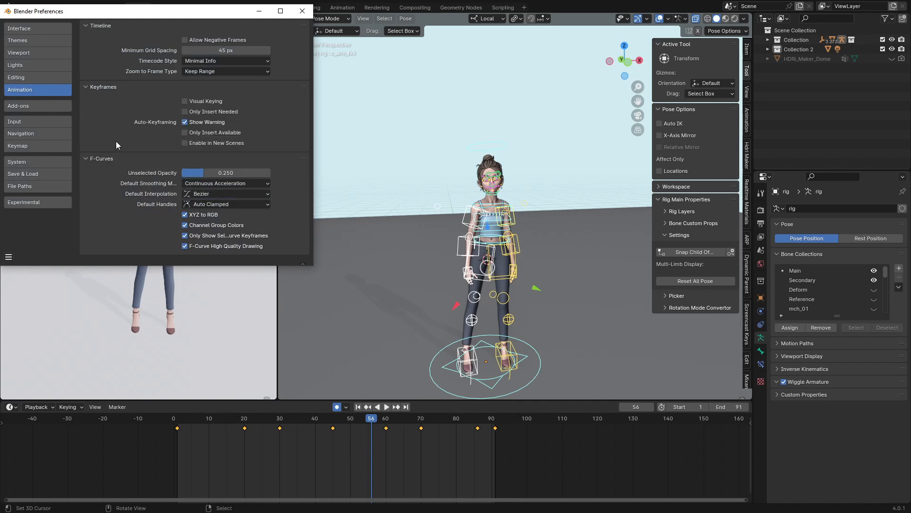
{"action": "left_click", "coordinate": [305, 11]}
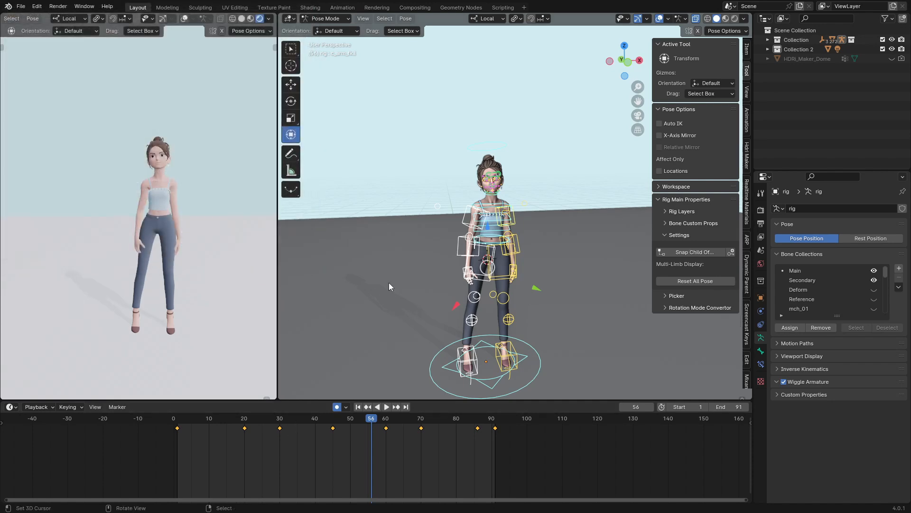
Set the interpolation of all the rig's keyframes to Bezier.
{"action": "scroll", "coordinate": [389, 282], "scroll_direction": "up", "scroll_amount": 3}
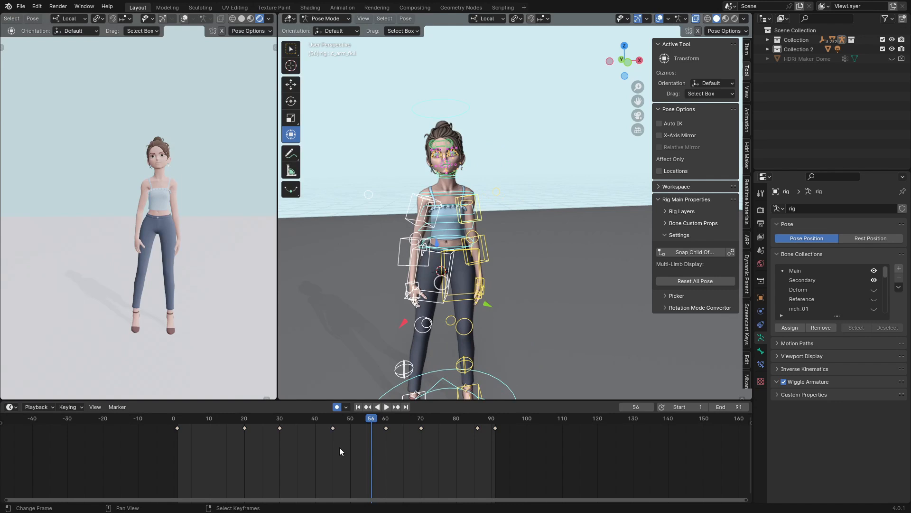
{"action": "key", "text": "t"}
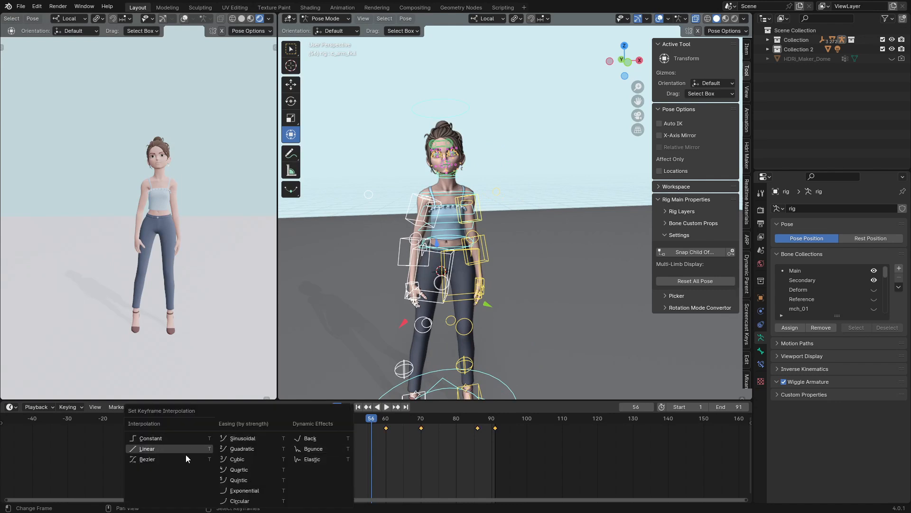
{"action": "left_click", "coordinate": [158, 458]}
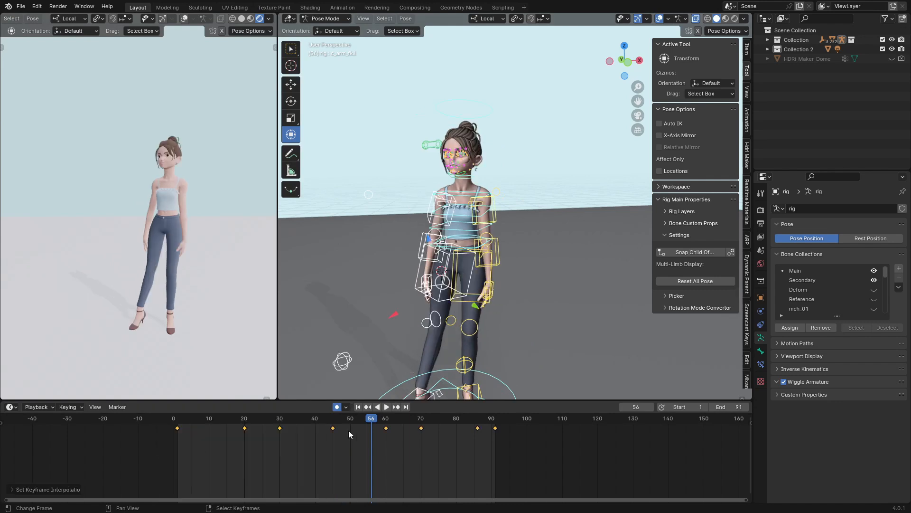
Scrub back towards the start and play the animation to review the interpolated motion between the poses.
{"action": "left_click_drag", "start_coordinate": [387, 431], "coordinate": [189, 440]}
{"action": "key", "text": "space"}
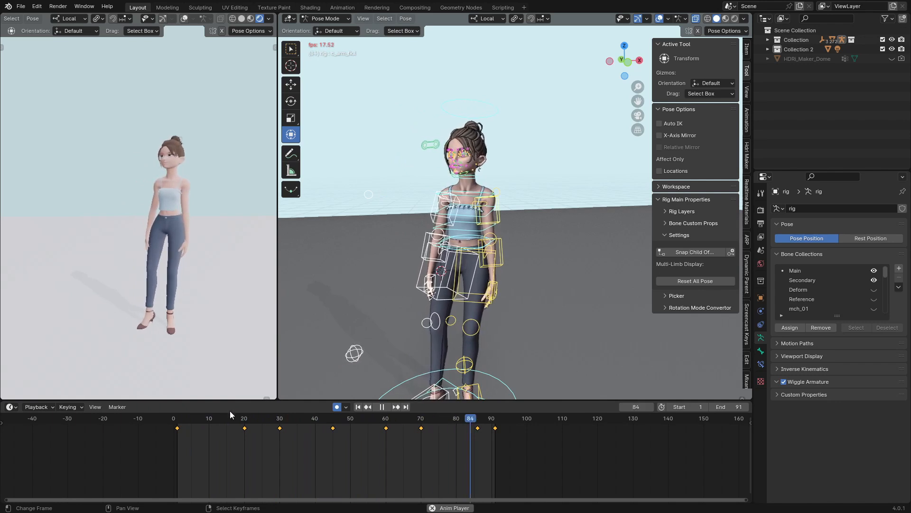
{"action": "scroll", "coordinate": [413, 293], "scroll_direction": "up", "scroll_amount": 3}
{"action": "key", "text": "space"}
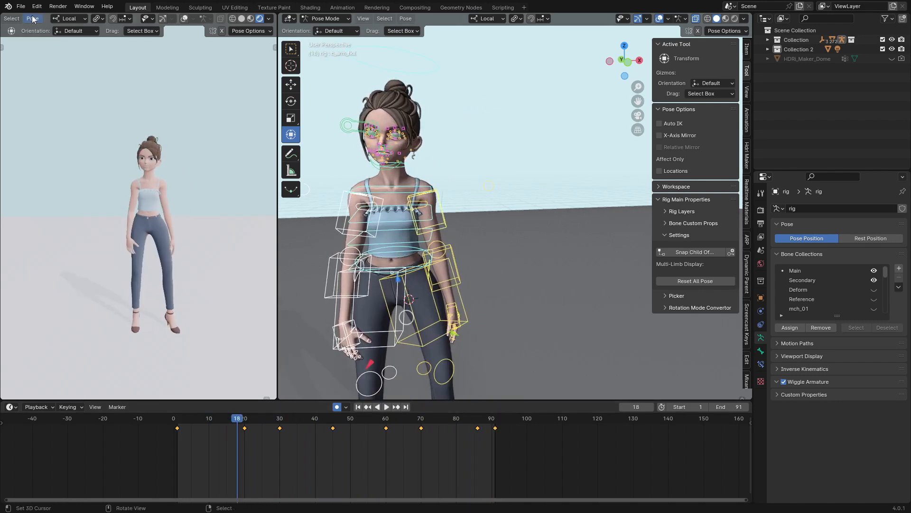
Render the animation from the camera viewport as a viewport preview and close the render window.
{"action": "scroll", "coordinate": [33, 20], "scroll_direction": "up", "scroll_amount": 5}
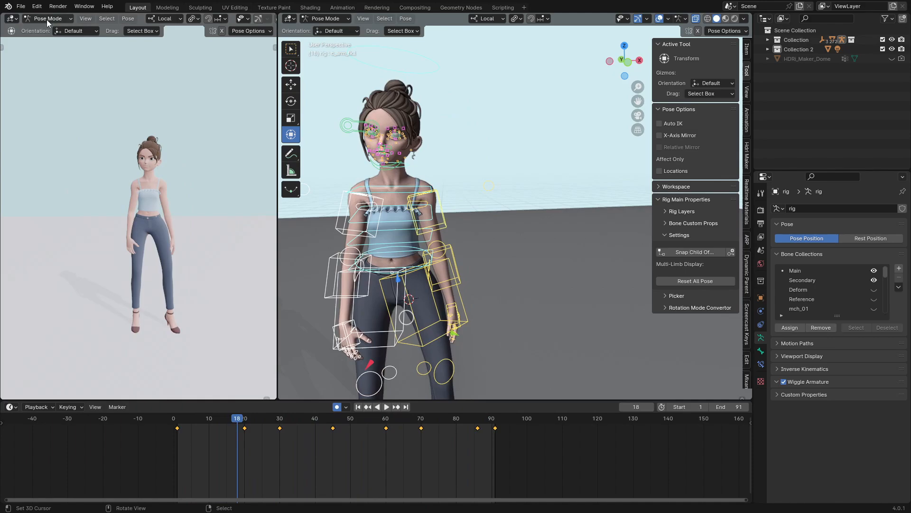
{"action": "left_click", "coordinate": [85, 19]}
{"action": "left_click", "coordinate": [109, 211]}
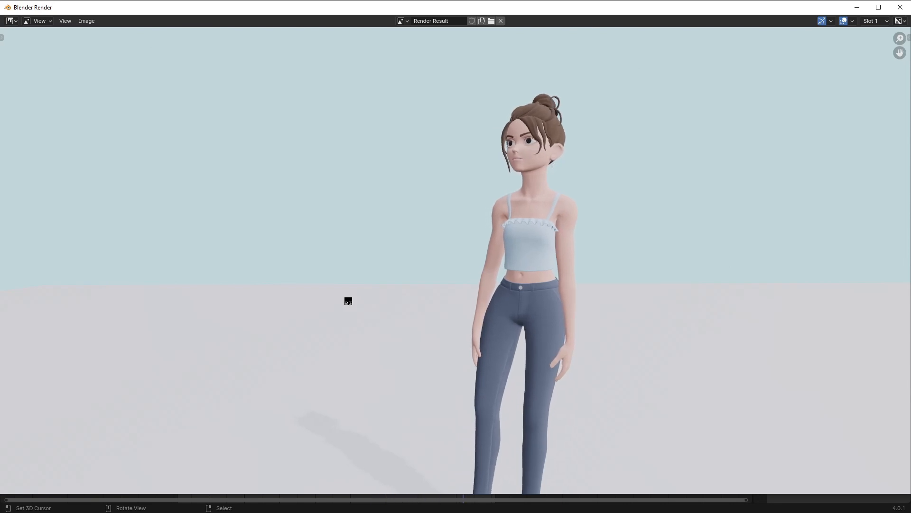
{"action": "left_click", "coordinate": [900, 10]}
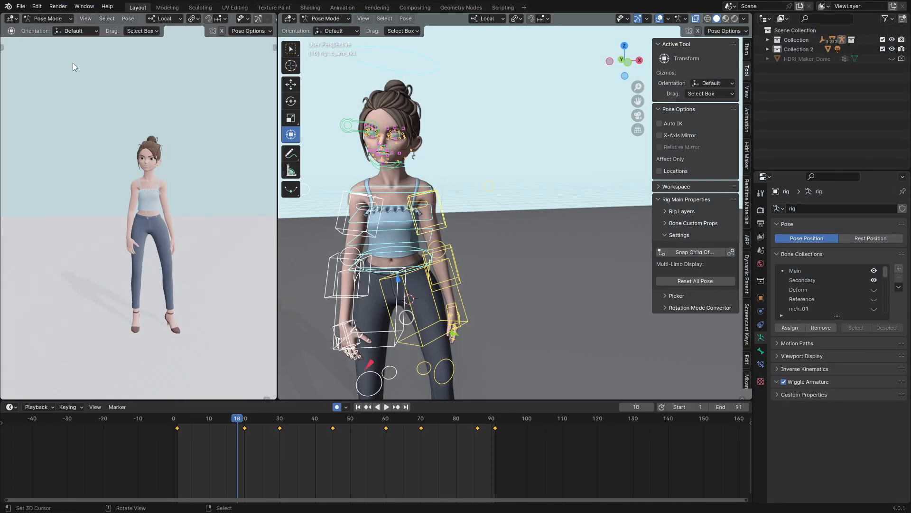
Watch the rendered animation in the maximized animation player, close it and save the file.
{"action": "key", "text": "ctrl+F11"}
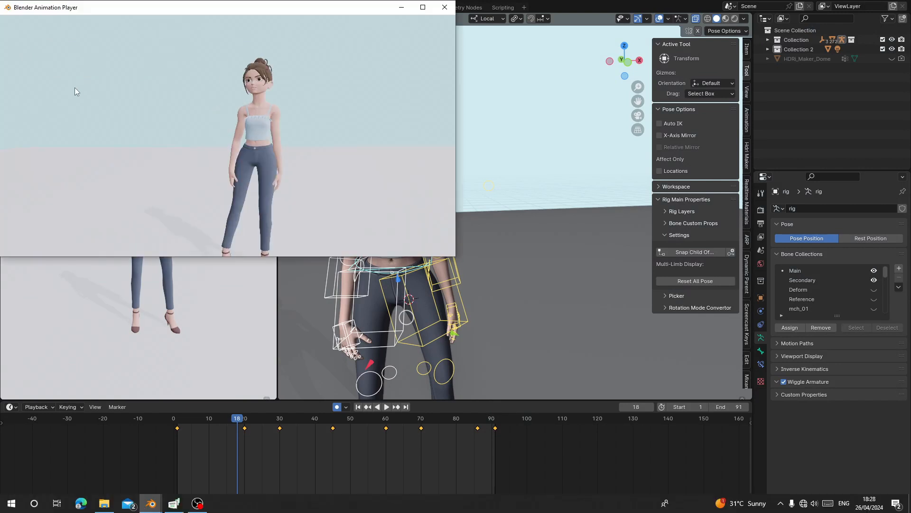
{"action": "left_click", "coordinate": [422, 7]}
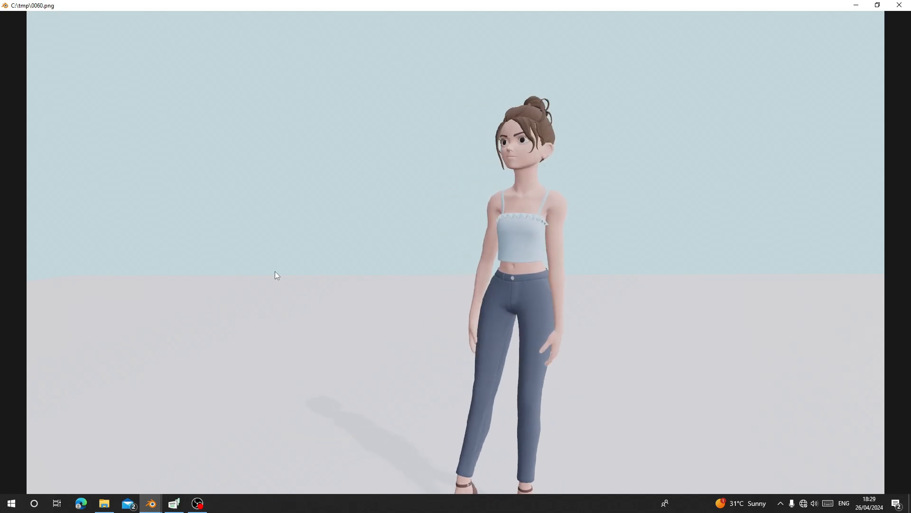
{"action": "left_click", "coordinate": [900, 4]}
{"action": "key", "text": "ctrl+s"}
Play and scrub through the opening frames to examine the movement between the poses at frames 1 and 20.
{"action": "left_click_drag", "start_coordinate": [182, 439], "coordinate": [201, 429]}
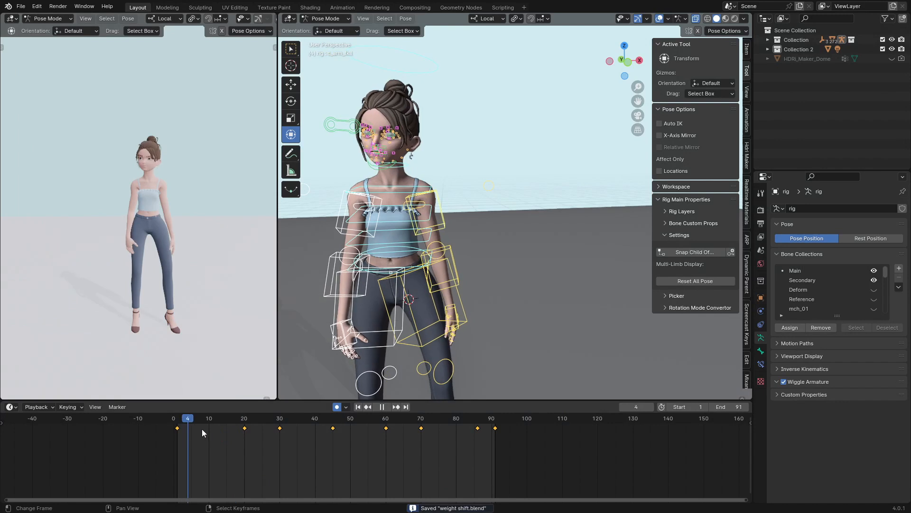
{"action": "middle_click_drag", "start_coordinate": [503, 234], "coordinate": [518, 209], "text": "shift"}
{"action": "left_click", "coordinate": [178, 439]}
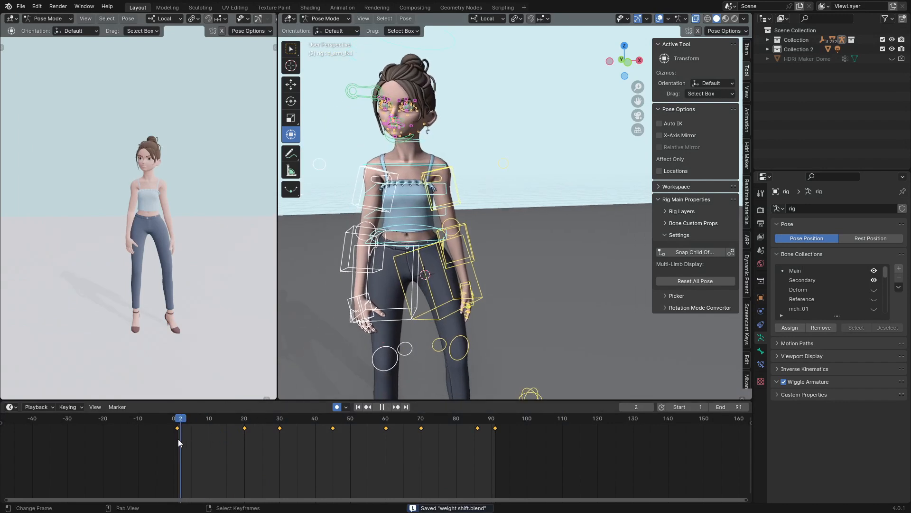
{"action": "key", "text": "space"}
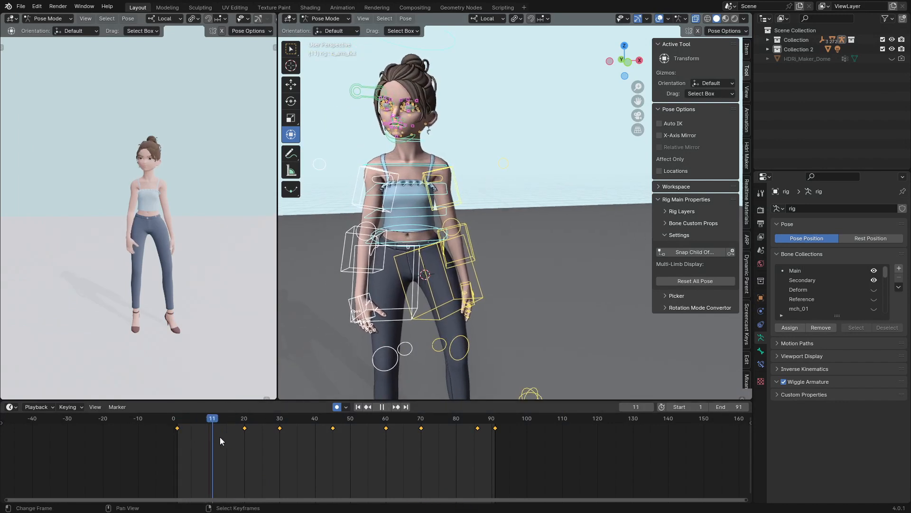
{"action": "left_click_drag", "start_coordinate": [235, 436], "coordinate": [197, 437]}
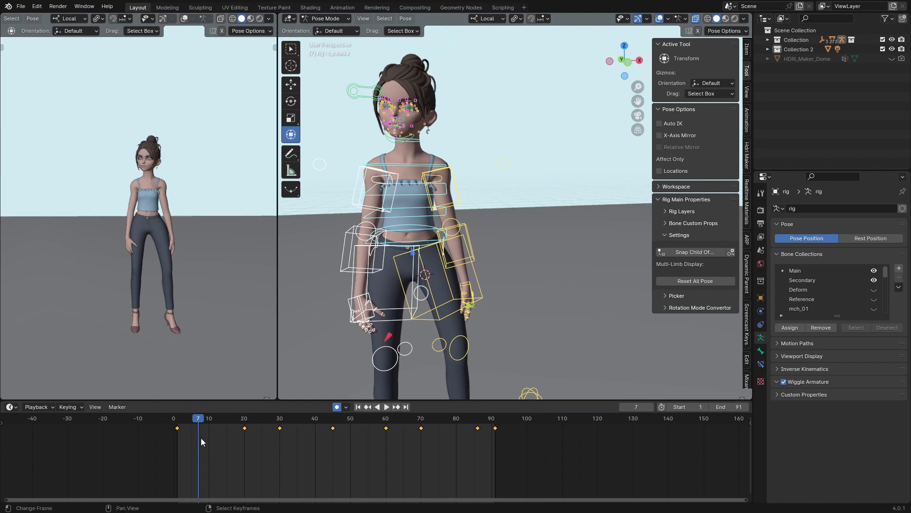
Keyframe location, rotation, scale and custom properties of all rig controls at frame 5 and move that keyframe to frame 12.
{"action": "left_click_drag", "start_coordinate": [199, 436], "coordinate": [190, 434]}
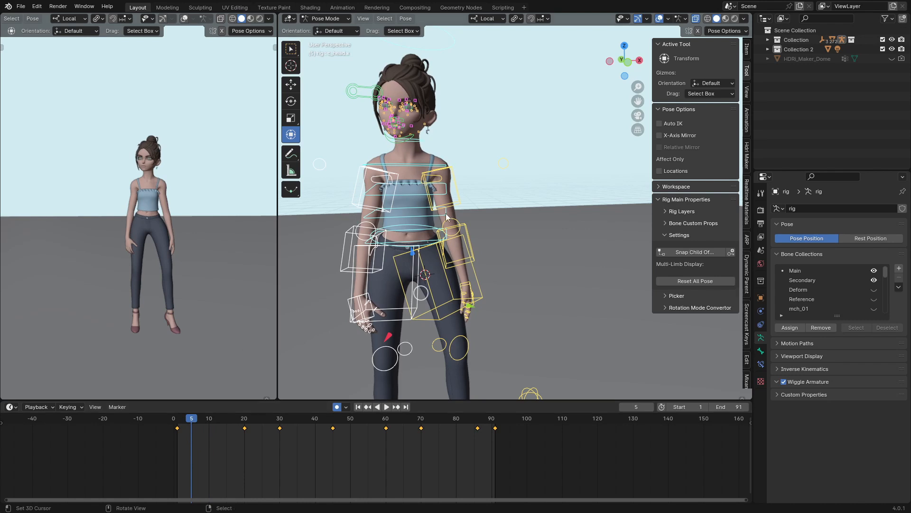
{"action": "key", "text": "i"}
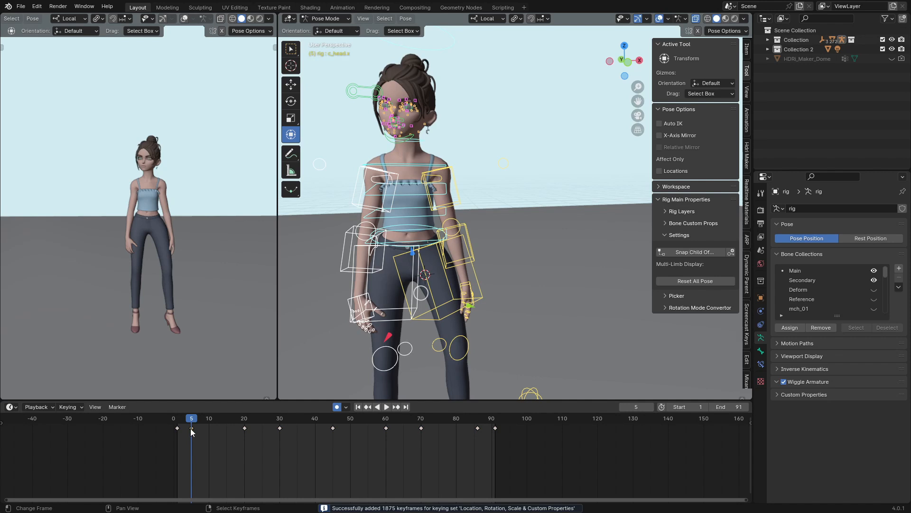
{"action": "left_click_drag", "start_coordinate": [191, 428], "coordinate": [218, 437]}
{"action": "left_click", "coordinate": [215, 434]}
Play briefly from frame 12, return to that frame and select the head control.
{"action": "key", "text": "space"}
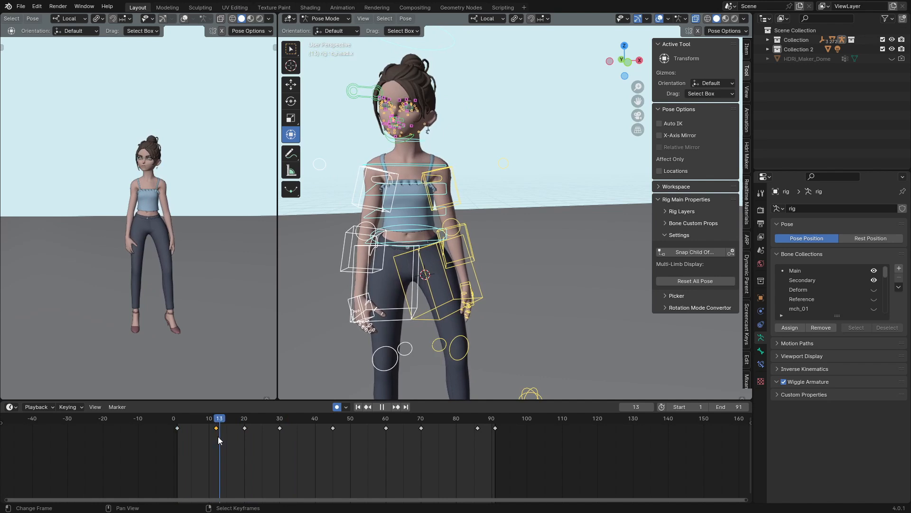
{"action": "left_click", "coordinate": [426, 57]}
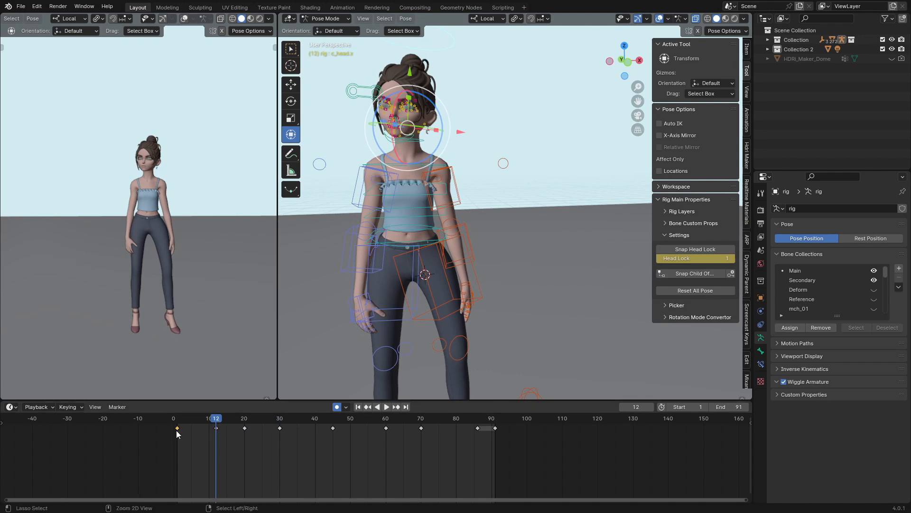
Play and scrub the opening frames, then move the head control's frame 20 keyframe to frame 17.
{"action": "left_click", "coordinate": [208, 443], "text": "ctrl"}
{"action": "left_click", "coordinate": [189, 434]}
{"action": "key", "text": "space"}
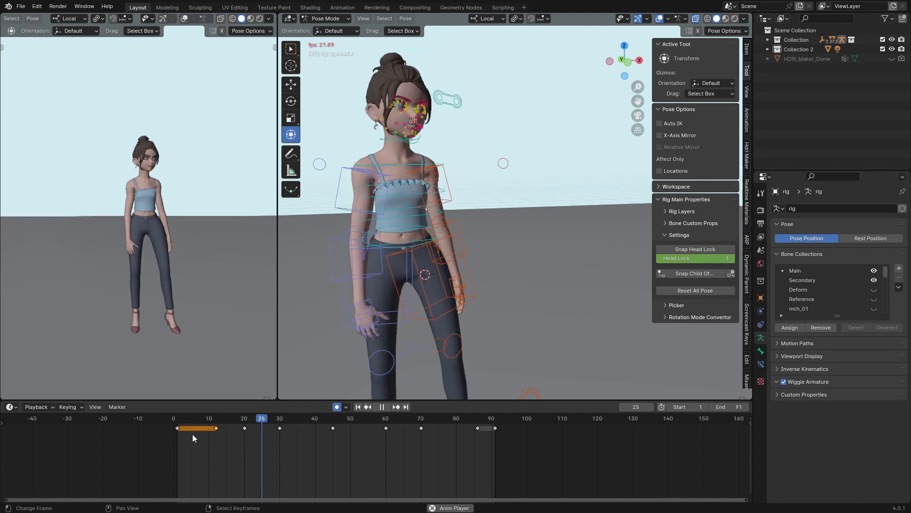
{"action": "left_click_drag", "start_coordinate": [192, 433], "coordinate": [232, 440]}
{"action": "left_click", "coordinate": [245, 428]}
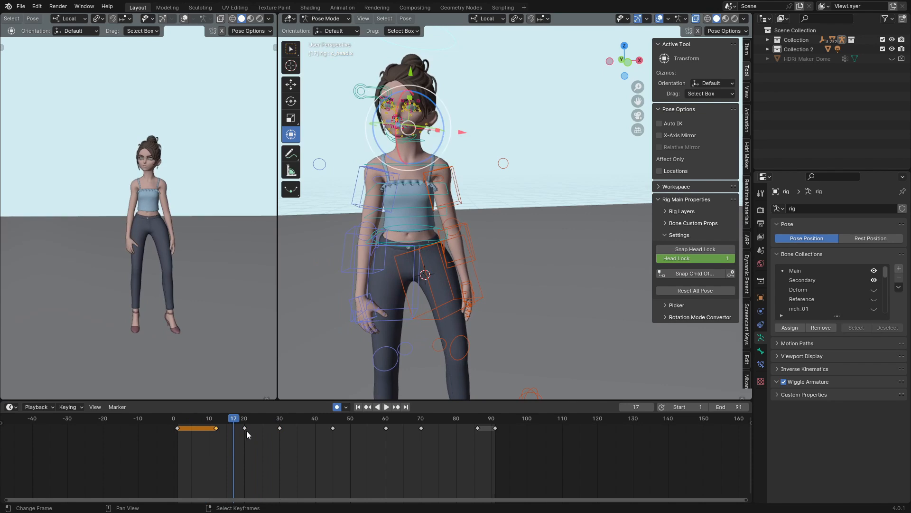
{"action": "key", "text": "g"}
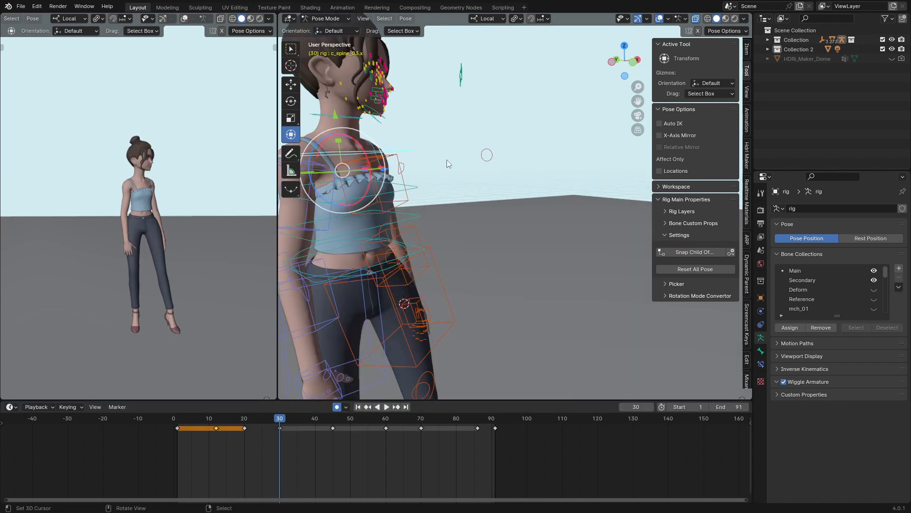
Rotate the upper spine control c_spine_03.x slightly at frame 30.
{"action": "scroll", "coordinate": [441, 172], "scroll_direction": "down", "scroll_amount": 3}
{"action": "key", "text": "r"}
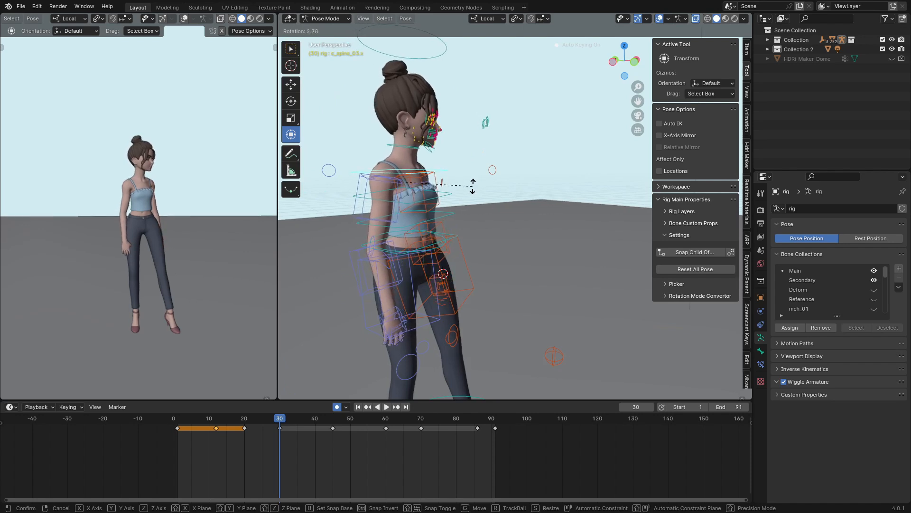
{"action": "left_click", "coordinate": [470, 195]}
Snap the right and left hand controls to IK at frame 30.
{"action": "scroll", "coordinate": [411, 268], "scroll_direction": "up", "scroll_amount": 2}
{"action": "right_click", "coordinate": [327, 344]}
{"action": "middle_click_drag", "start_coordinate": [327, 343], "coordinate": [352, 281], "text": "shift"}
{"action": "middle_click_drag", "start_coordinate": [536, 237], "coordinate": [502, 253]}
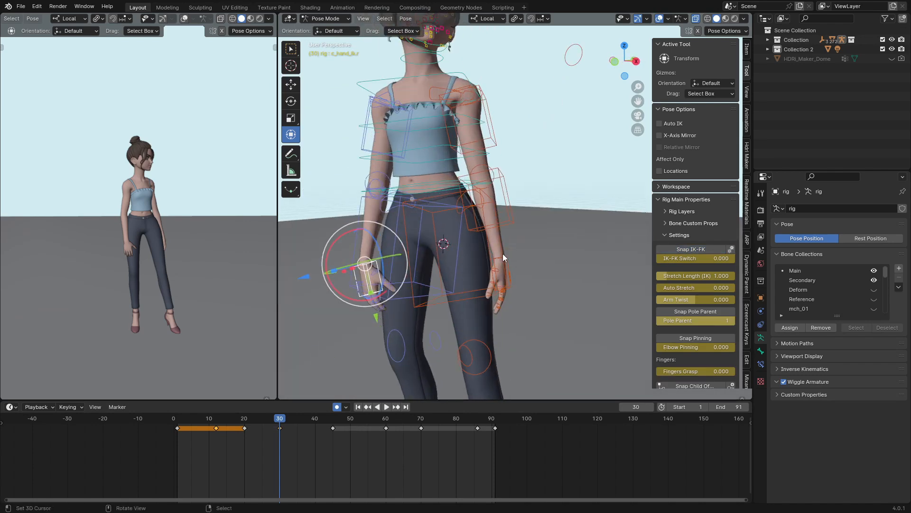
{"action": "left_click", "coordinate": [503, 254]}
{"action": "left_click", "coordinate": [682, 250]}
Adjust the chest pose at frame 30 with small rotations of the upper spine while the hands are in IK.
{"action": "middle_click_drag", "start_coordinate": [445, 221], "coordinate": [467, 242]}
{"action": "middle_click_drag", "start_coordinate": [380, 247], "coordinate": [455, 228]}
{"action": "left_click", "coordinate": [504, 114]}
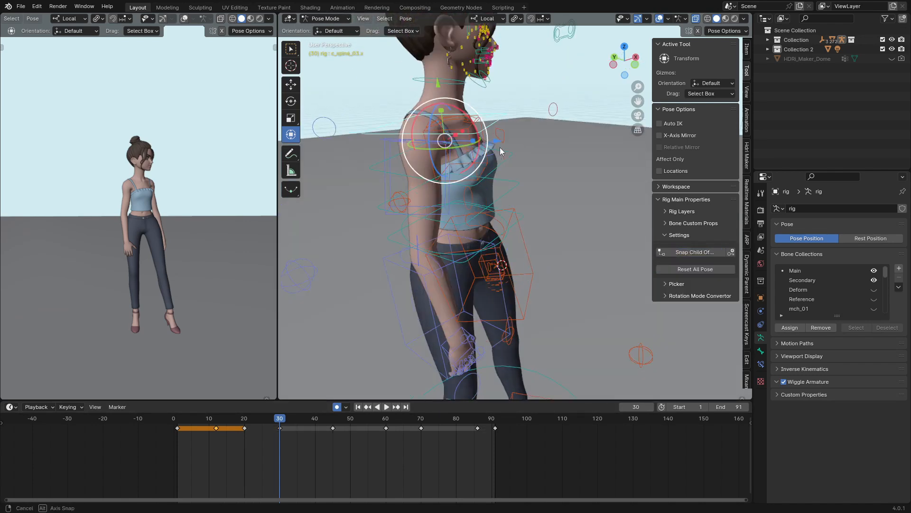
{"action": "middle_click_drag", "start_coordinate": [502, 149], "coordinate": [527, 150]}
{"action": "key", "text": "r"}
{"action": "left_click", "coordinate": [558, 154]}
{"action": "left_click", "coordinate": [509, 160]}
{"action": "key", "text": "r"}
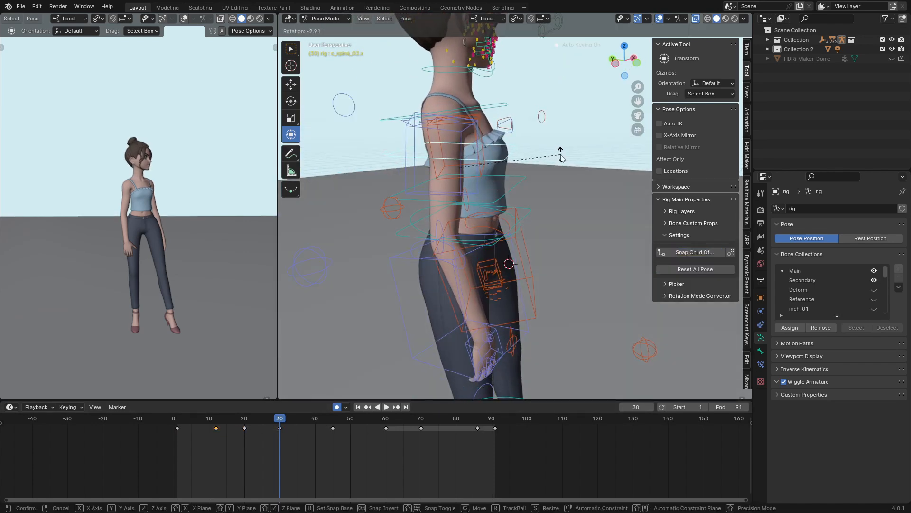
{"action": "left_click", "coordinate": [560, 154]}
Snap the right and left hand controls back to FK at frame 30.
{"action": "left_click", "coordinate": [482, 346]}
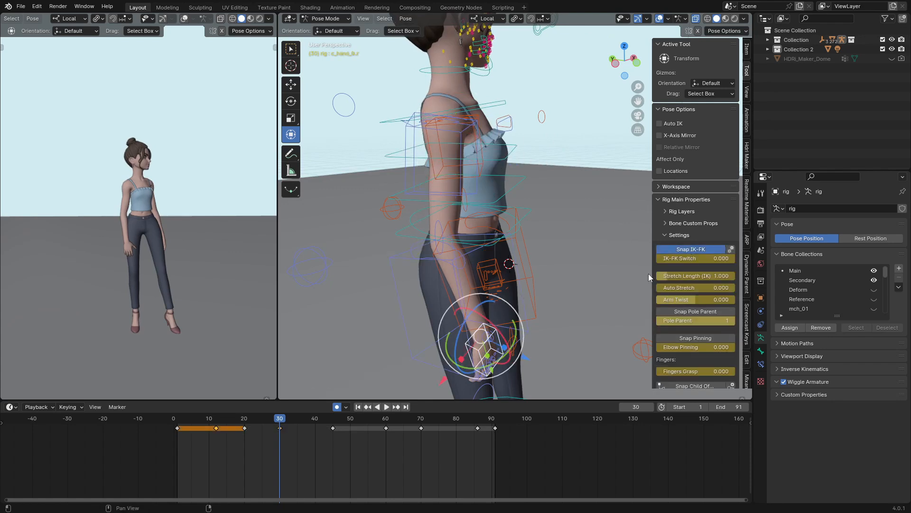
{"action": "middle_click_drag", "start_coordinate": [520, 313], "coordinate": [412, 317]}
{"action": "left_click", "coordinate": [527, 259]}
{"action": "left_click", "coordinate": [689, 249]}
Play and scrub the frames from about 12 to 45 to check the turn, returning to frame 30.
{"action": "left_click", "coordinate": [212, 453]}
{"action": "key", "text": "space"}
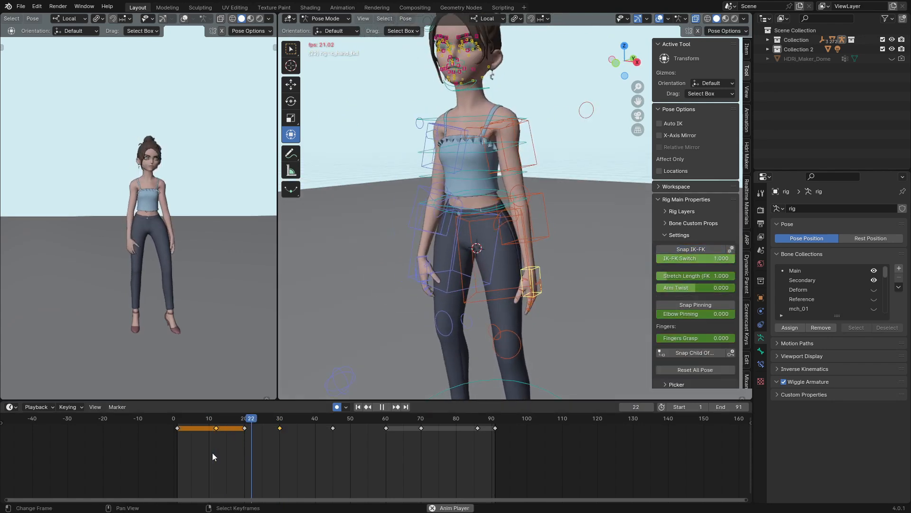
{"action": "key", "text": "space"}
{"action": "left_click_drag", "start_coordinate": [280, 448], "coordinate": [332, 447]}
{"action": "mouse_move", "coordinate": [559, 123]}
{"action": "middle_mouse_down"}
{"action": "mouse_move", "coordinate": [521, 119]}
{"action": "mouse_move", "coordinate": [556, 125]}
{"action": "middle_mouse_up"}
{"action": "left_click_drag", "start_coordinate": [262, 459], "coordinate": [280, 454]}
Rotate the head control at frame 30 to refine the head's tilt and keyframe it.
{"action": "middle_click_drag", "start_coordinate": [434, 90], "coordinate": [481, 101]}
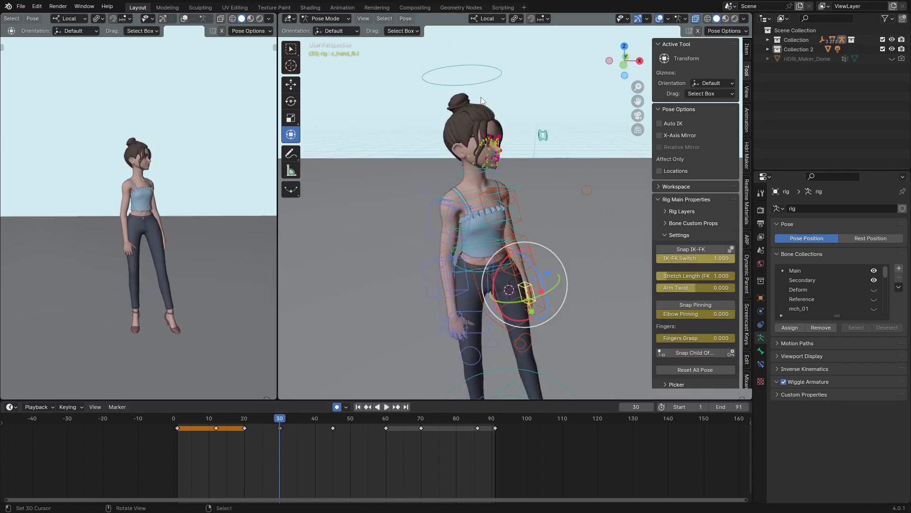
{"action": "right_click", "coordinate": [480, 87]}
{"action": "middle_click_drag", "start_coordinate": [526, 118], "coordinate": [515, 126]}
{"action": "left_click_drag", "start_coordinate": [506, 133], "coordinate": [515, 147]}
{"action": "middle_click_drag", "start_coordinate": [526, 128], "coordinate": [512, 127]}
{"action": "left_click_drag", "start_coordinate": [504, 132], "coordinate": [504, 130]}
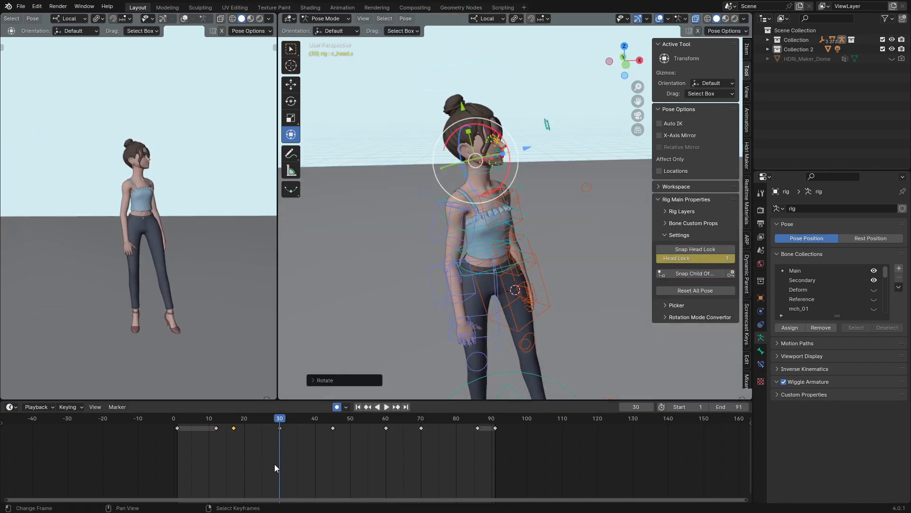
{"action": "key", "text": "i"}
Keyframe location, rotation, scale and custom properties of all rig controls at frame 32 and move that keyframe to frame 35.
{"action": "key", "text": "space"}
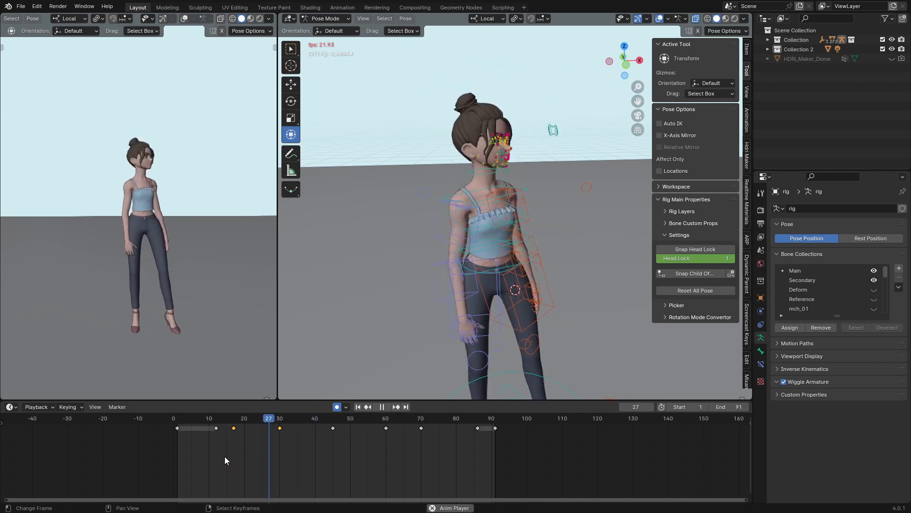
{"action": "left_click_drag", "start_coordinate": [224, 457], "coordinate": [287, 430]}
{"action": "key", "text": "a"}
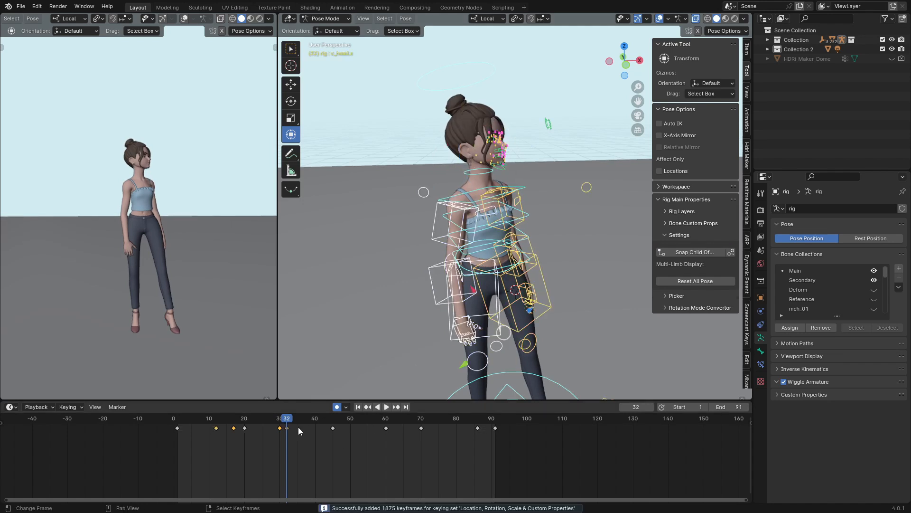
{"action": "right_click", "coordinate": [288, 430]}
{"action": "scroll", "coordinate": [289, 430], "scroll_direction": "up", "scroll_amount": 6}
{"action": "left_click_drag", "start_coordinate": [231, 432], "coordinate": [234, 429]}
{"action": "key", "text": "g"}
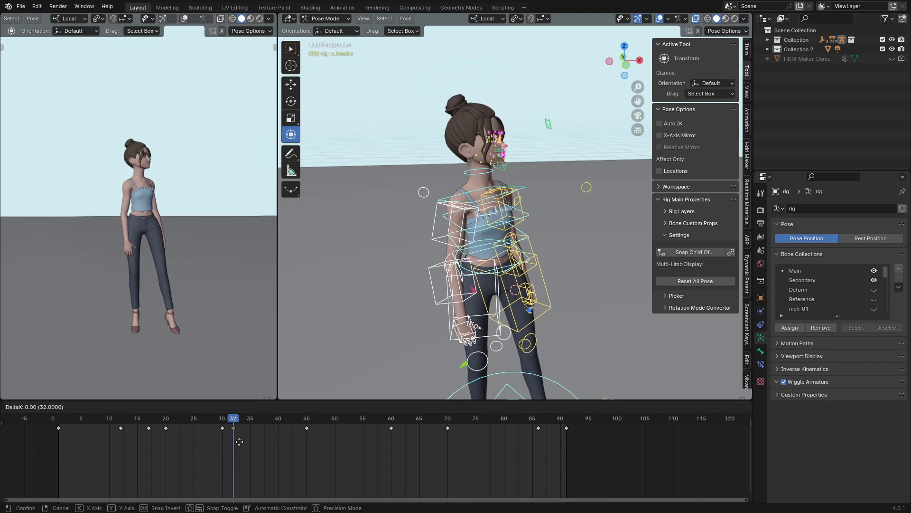
{"action": "left_click", "coordinate": [251, 443]}
Rotate and keyframe the head control at frame 40 as an in-between pose, then play back the head turn.
{"action": "left_click", "coordinate": [221, 443]}
{"action": "key", "text": "space"}
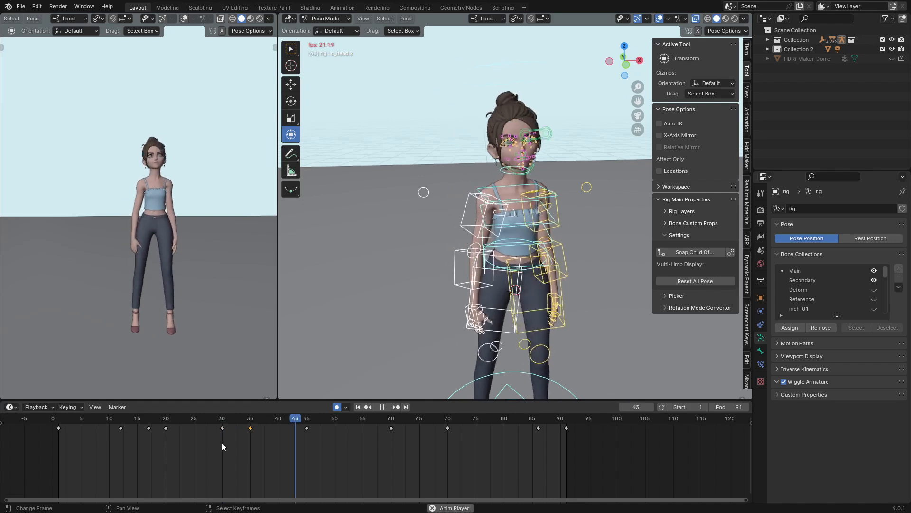
{"action": "left_click", "coordinate": [221, 443]}
{"action": "left_click", "coordinate": [171, 442]}
{"action": "left_click", "coordinate": [281, 451]}
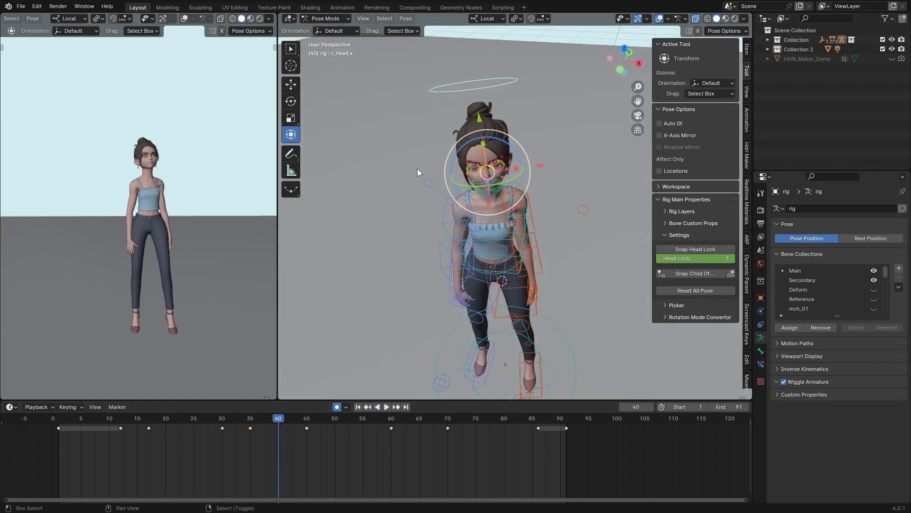
{"action": "middle_click_drag", "start_coordinate": [417, 169], "coordinate": [422, 128]}
{"action": "key", "text": "r"}
{"action": "left_click", "coordinate": [529, 123]}
{"action": "middle_click_drag", "start_coordinate": [529, 124], "coordinate": [493, 187]}
{"action": "key", "text": "i"}
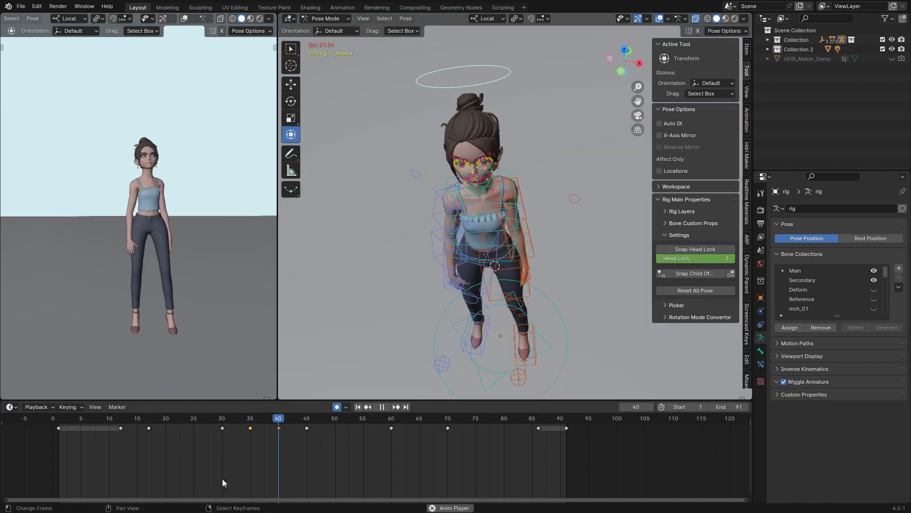
{"action": "key", "text": "space"}
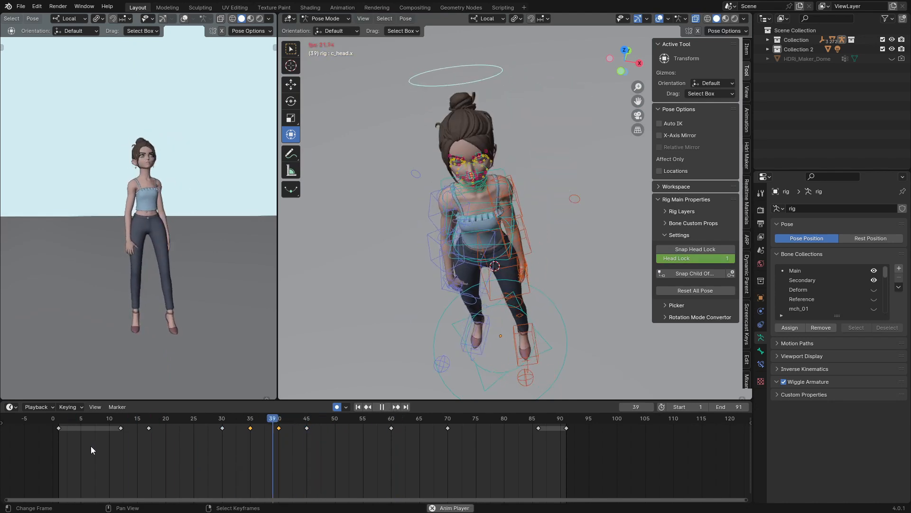
{"action": "key", "text": "Escape"}
Rotate the hip control c_root.x slightly at frame 30.
{"action": "left_click_drag", "start_coordinate": [109, 446], "coordinate": [221, 451]}
{"action": "scroll", "coordinate": [480, 190], "scroll_direction": "up", "scroll_amount": 2}
{"action": "middle_click_drag", "start_coordinate": [437, 238], "coordinate": [499, 207]}
{"action": "scroll", "coordinate": [480, 189], "scroll_direction": "up", "scroll_amount": 1}
{"action": "right_click", "coordinate": [507, 207]}
{"action": "right_click", "coordinate": [503, 206]}
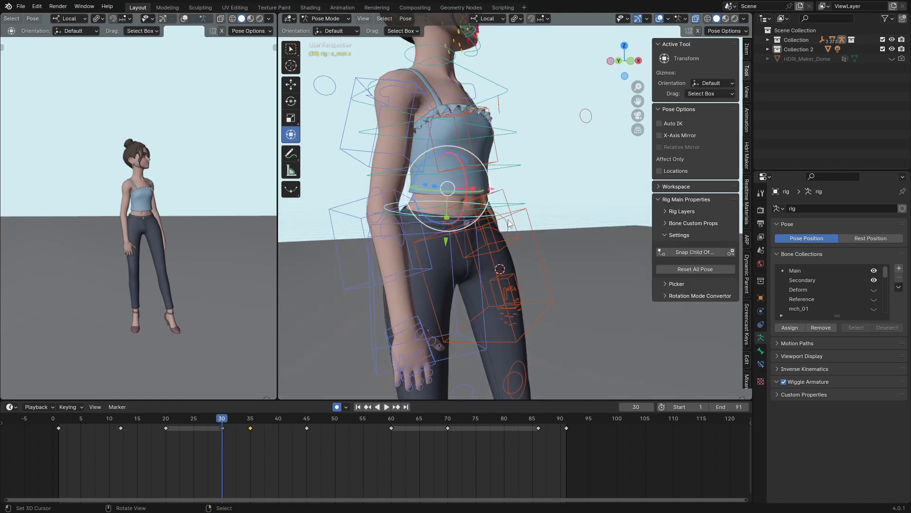
{"action": "key", "text": "r"}
{"action": "right_click", "coordinate": [564, 203]}
{"action": "middle_click_drag", "start_coordinate": [581, 202], "coordinate": [549, 208]}
{"action": "key", "text": "r"}
{"action": "left_click", "coordinate": [570, 200]}
Rotate the c_root_master.x control slightly at frame 30 and play the surrounding frames.
{"action": "right_click", "coordinate": [502, 206]}
{"action": "key", "text": "r"}
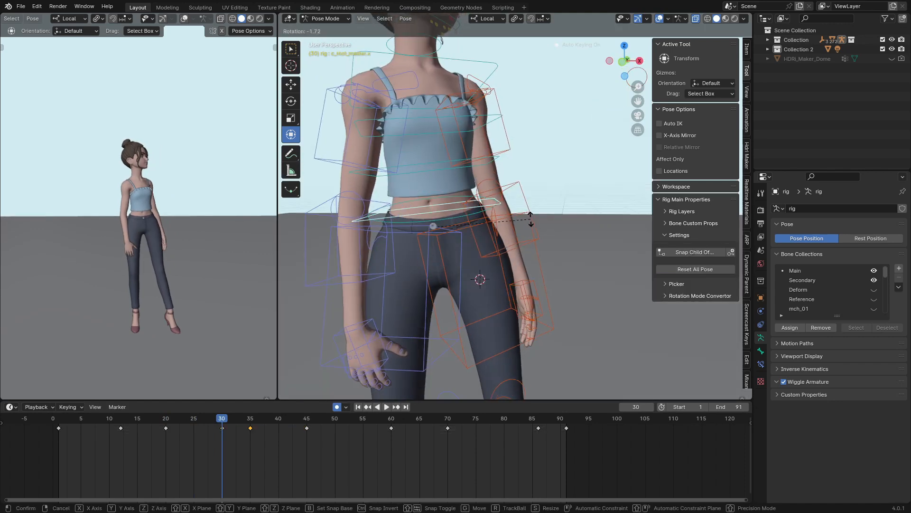
{"action": "left_click", "coordinate": [531, 221]}
{"action": "left_click_drag", "start_coordinate": [448, 169], "coordinate": [448, 169]}
{"action": "key", "text": "space"}
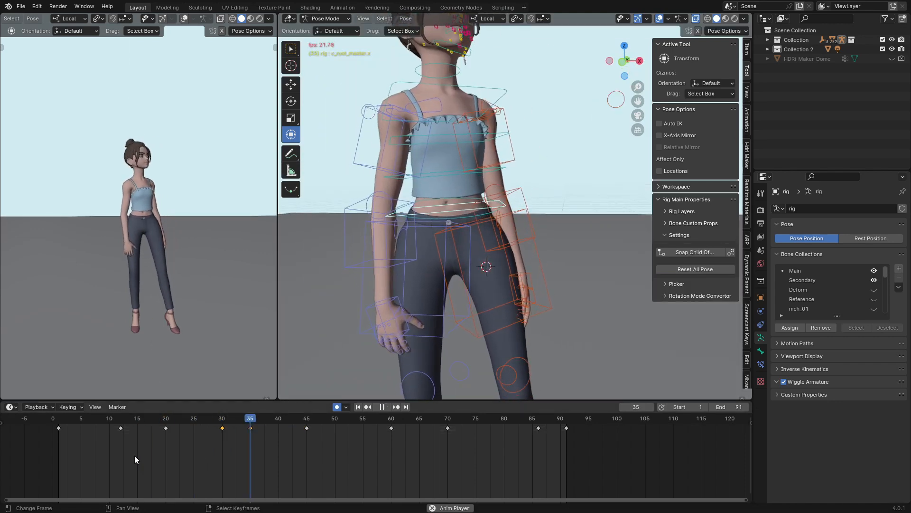
{"action": "key", "text": "space"}
Select the left foot control and examine the foot's ground contact and sliding between frames 30, 35 and 45.
{"action": "left_click_drag", "start_coordinate": [220, 453], "coordinate": [250, 451]}
{"action": "scroll", "coordinate": [562, 211], "scroll_direction": "down", "scroll_amount": 4}
{"action": "middle_click_drag", "start_coordinate": [562, 211], "coordinate": [527, 256]}
{"action": "middle_click_drag", "start_coordinate": [527, 256], "coordinate": [516, 212], "text": "shift"}
{"action": "scroll", "coordinate": [517, 212], "scroll_direction": "up", "scroll_amount": 4}
{"action": "right_click", "coordinate": [508, 243]}
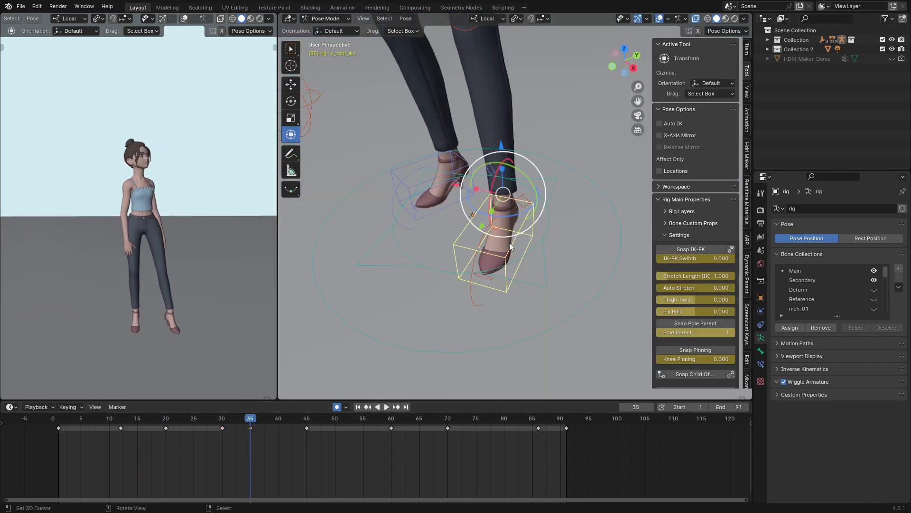
{"action": "middle_click_drag", "start_coordinate": [509, 243], "coordinate": [522, 213]}
{"action": "left_click_drag", "start_coordinate": [522, 217], "coordinate": [526, 228]}
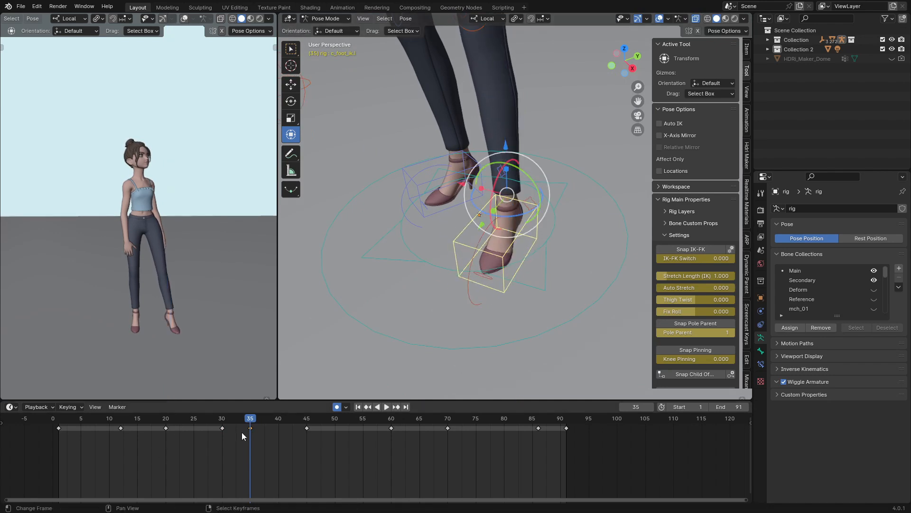
{"action": "left_click_drag", "start_coordinate": [241, 432], "coordinate": [222, 426]}
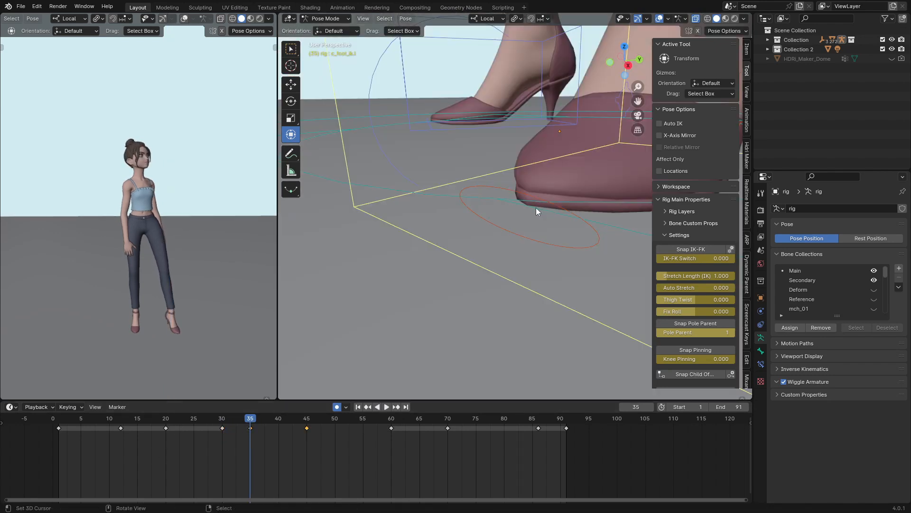
{"action": "scroll", "coordinate": [537, 206], "scroll_direction": "down", "scroll_amount": 4}
{"action": "middle_click_drag", "start_coordinate": [526, 209], "coordinate": [340, 211]}
{"action": "scroll", "coordinate": [422, 197], "scroll_direction": "up", "scroll_amount": 3}
{"action": "scroll", "coordinate": [423, 201], "scroll_direction": "down", "scroll_amount": 2}
{"action": "left_click_drag", "start_coordinate": [240, 441], "coordinate": [307, 439]}
Move the left foot control at frame 45 to match its frame 35 placement and play the frames between them.
{"action": "middle_click_drag", "start_coordinate": [485, 183], "coordinate": [462, 178]}
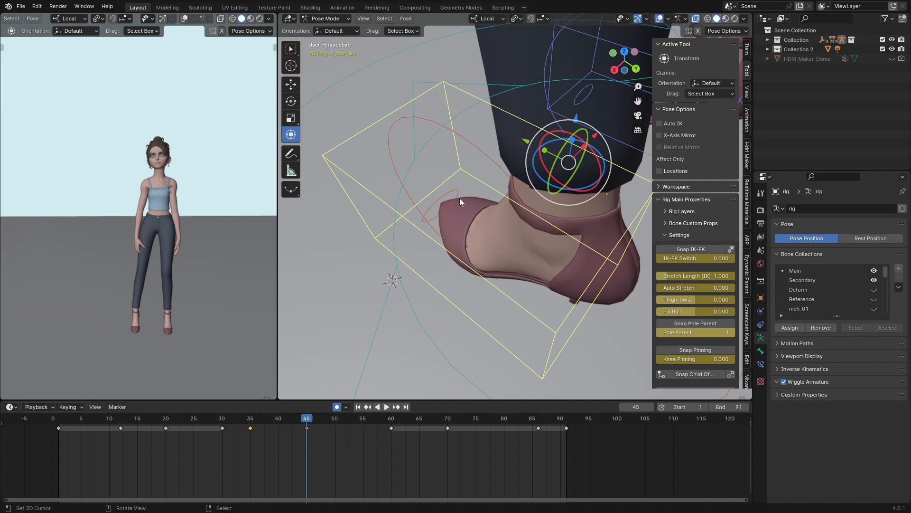
{"action": "middle_click_drag", "start_coordinate": [569, 156], "coordinate": [528, 179]}
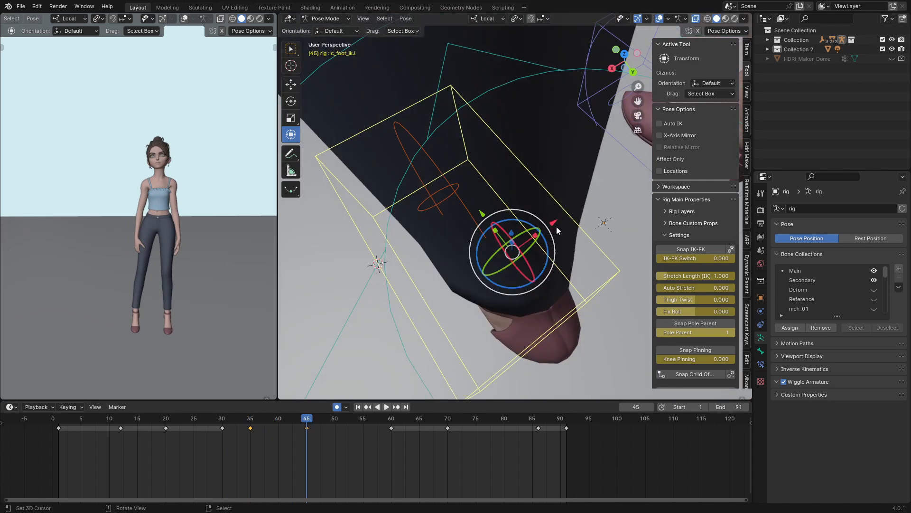
{"action": "left_click_drag", "start_coordinate": [554, 223], "coordinate": [531, 243]}
{"action": "middle_click_drag", "start_coordinate": [531, 243], "coordinate": [485, 105]}
{"action": "middle_click_drag", "start_coordinate": [417, 59], "coordinate": [532, 138]}
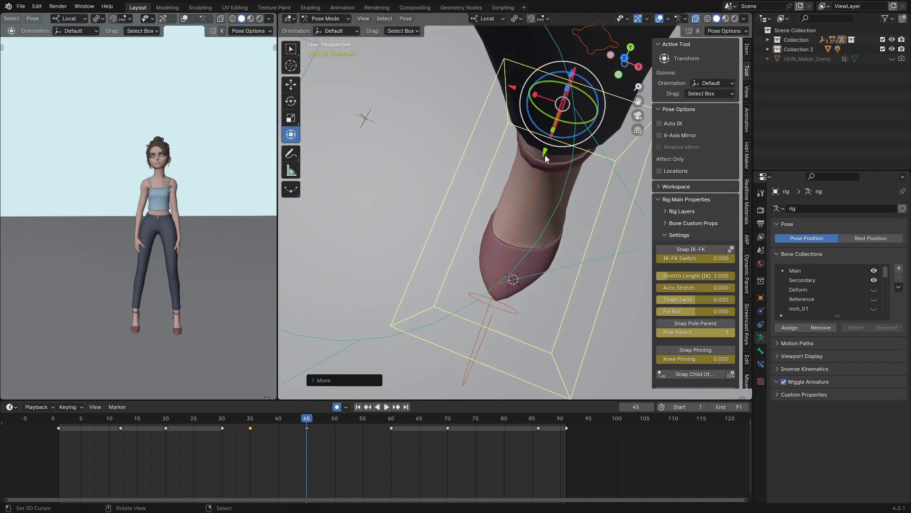
{"action": "left_click_drag", "start_coordinate": [547, 155], "coordinate": [557, 127]}
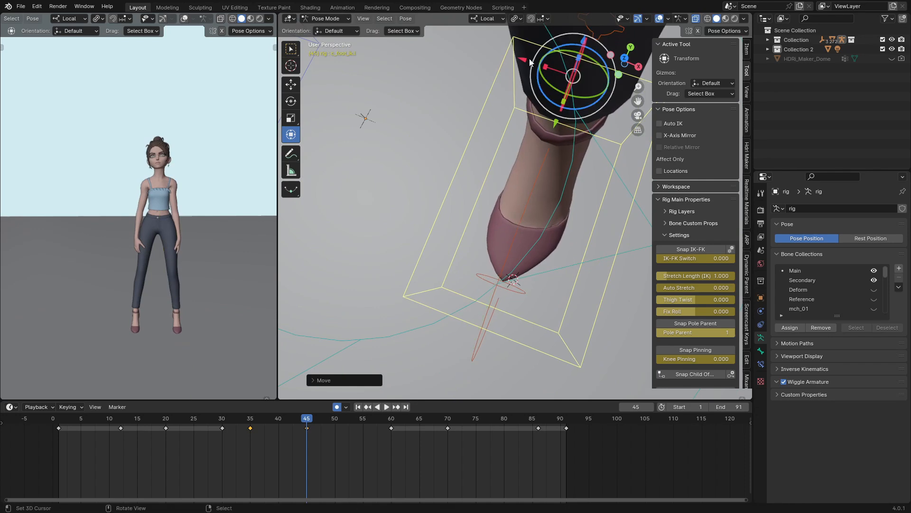
{"action": "left_click_drag", "start_coordinate": [526, 58], "coordinate": [533, 57]}
{"action": "left_click", "coordinate": [534, 57]}
{"action": "left_click", "coordinate": [256, 431]}
{"action": "key", "text": "space"}
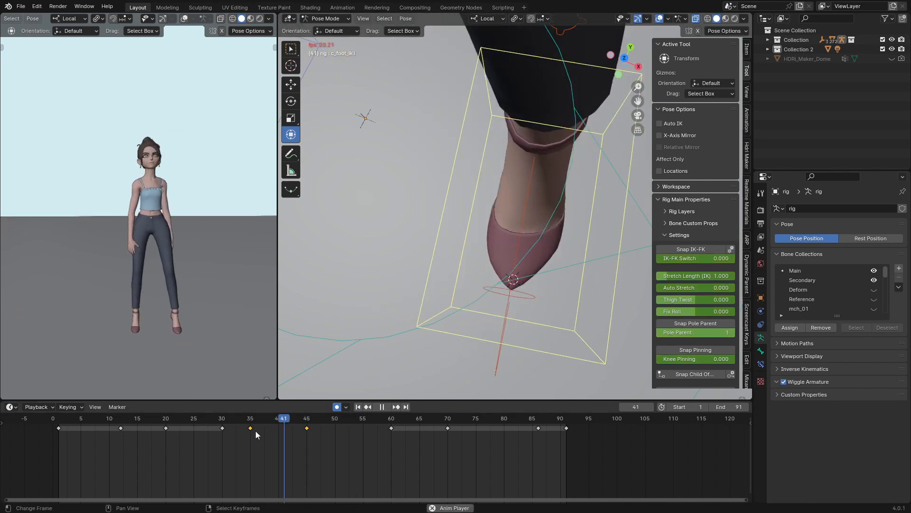
{"action": "left_click_drag", "start_coordinate": [255, 431], "coordinate": [308, 435]}
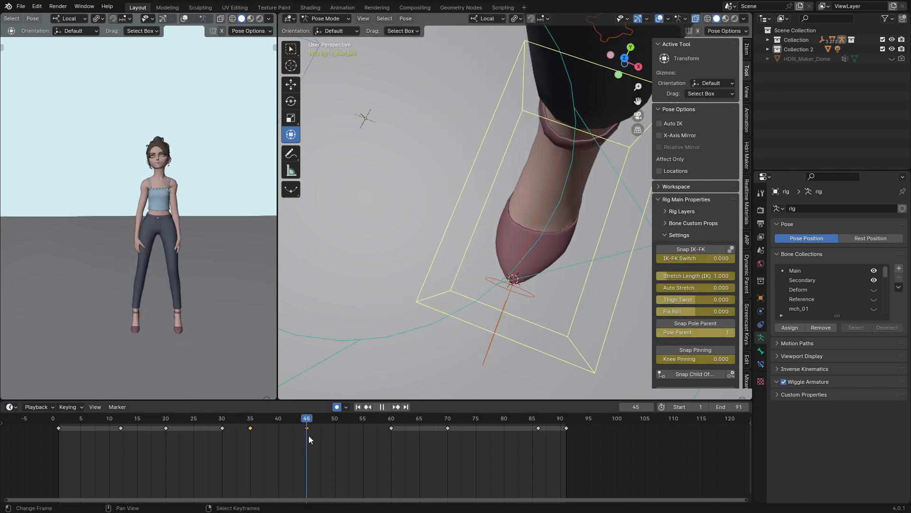
Fine-tune the left foot control's position along its local Y axis at frame 45 and scrub from frame 35 to check it.
{"action": "scroll", "coordinate": [488, 187], "scroll_direction": "down", "scroll_amount": 3}
{"action": "middle_click_drag", "start_coordinate": [507, 221], "coordinate": [456, 233], "text": "shift"}
{"action": "left_click_drag", "start_coordinate": [288, 439], "coordinate": [307, 442]}
{"action": "middle_click_drag", "start_coordinate": [521, 222], "coordinate": [484, 170]}
{"action": "key", "text": "g"}
{"action": "key", "text": "y"}
{"action": "left_click", "coordinate": [493, 207]}
{"action": "middle_click_drag", "start_coordinate": [494, 206], "coordinate": [461, 180]}
{"action": "left_click_drag", "start_coordinate": [275, 436], "coordinate": [306, 435]}
Copy the left foot control's frame 45 keyframe and paste it at frame 60.
{"action": "scroll", "coordinate": [420, 188], "scroll_direction": "down", "scroll_amount": 3}
{"action": "middle_click_drag", "start_coordinate": [420, 187], "coordinate": [436, 247]}
{"action": "left_click_drag", "start_coordinate": [300, 440], "coordinate": [390, 448]}
{"action": "middle_click_drag", "start_coordinate": [476, 393], "coordinate": [476, 307], "text": "shift"}
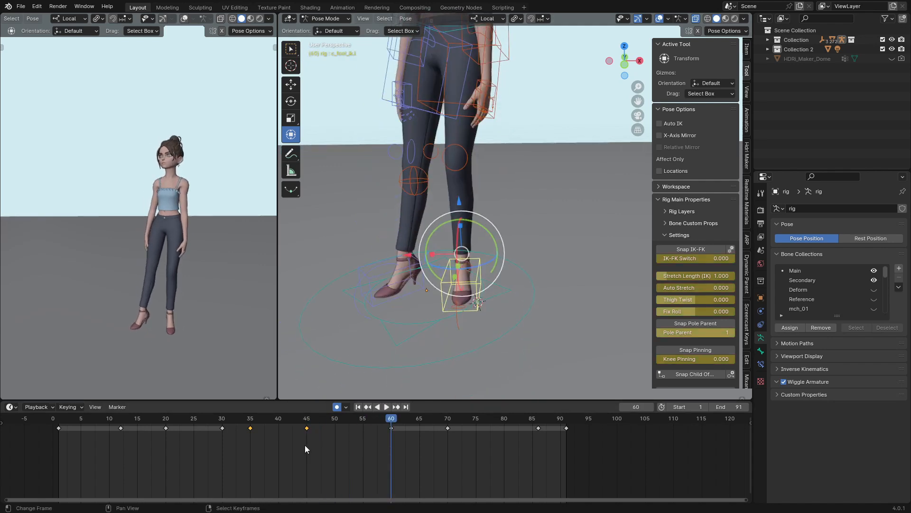
{"action": "left_click", "coordinate": [307, 427]}
{"action": "key", "text": "ctrl+v"}
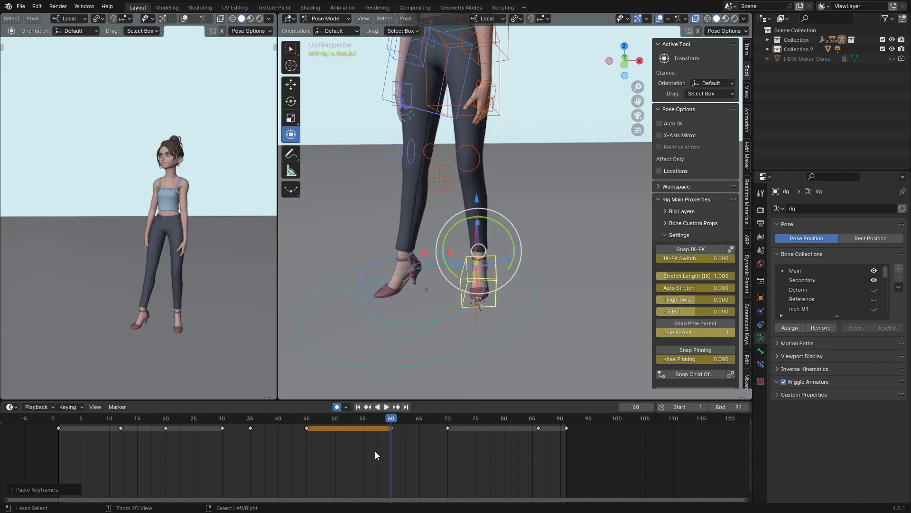
Paste the copied left foot keyframe at frames 70 and 86.
{"action": "key", "text": "space"}
{"action": "key", "text": "space"}
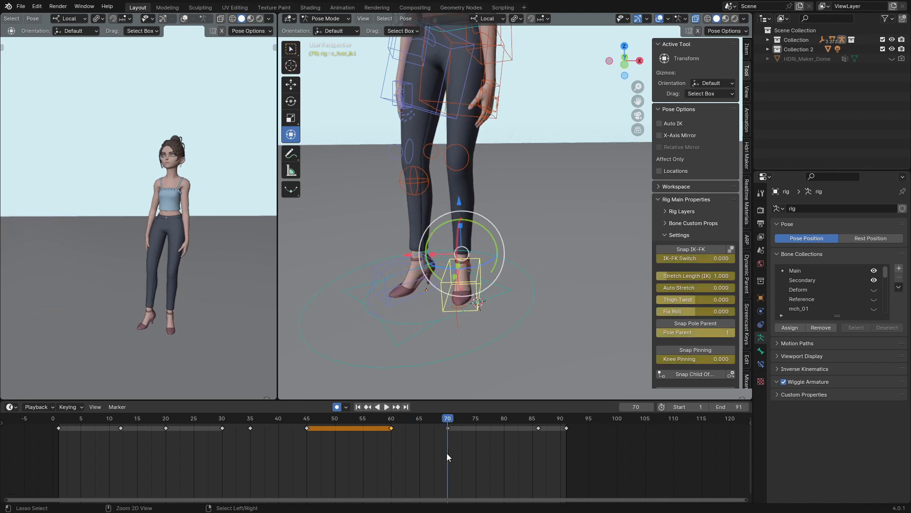
{"action": "key", "text": "ctrl+v"}
{"action": "key", "text": "space"}
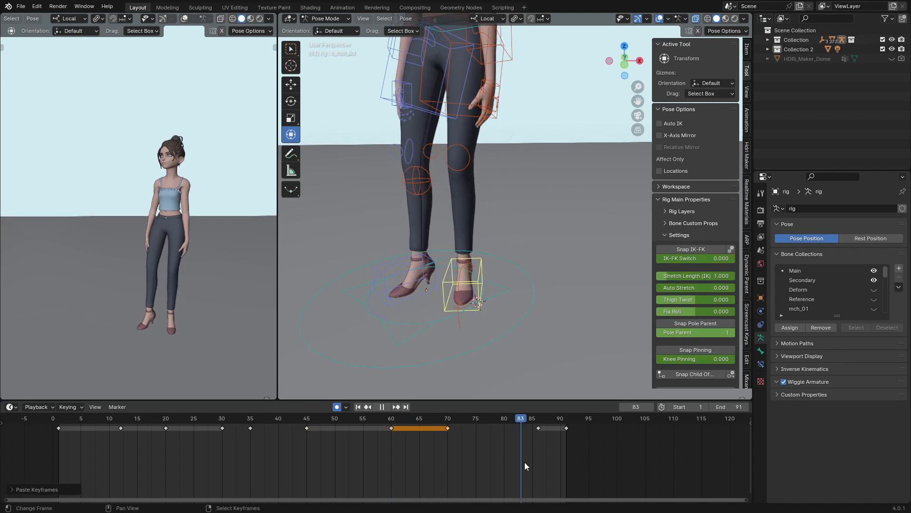
{"action": "key", "text": "ctrl+v"}
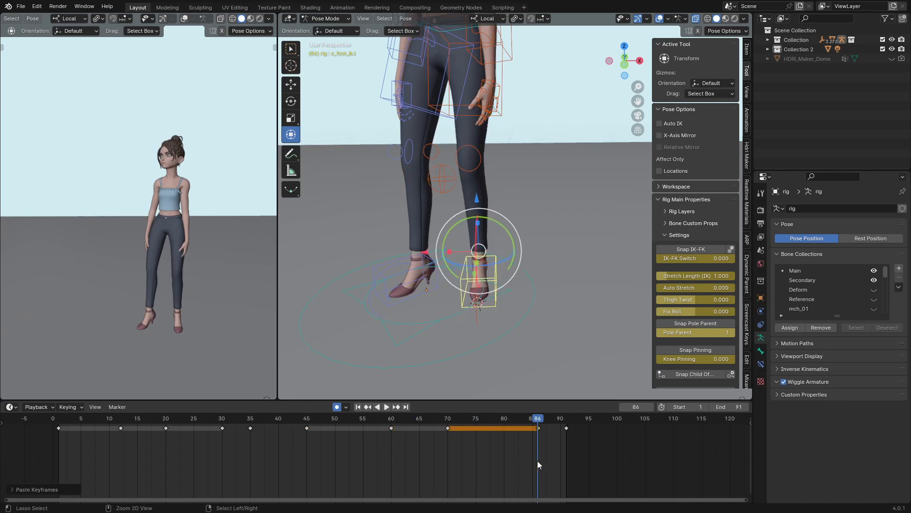
Paste the left foot control's keyframe at frame 91 and play the animation to check the planted foot.
{"action": "key", "text": "space"}
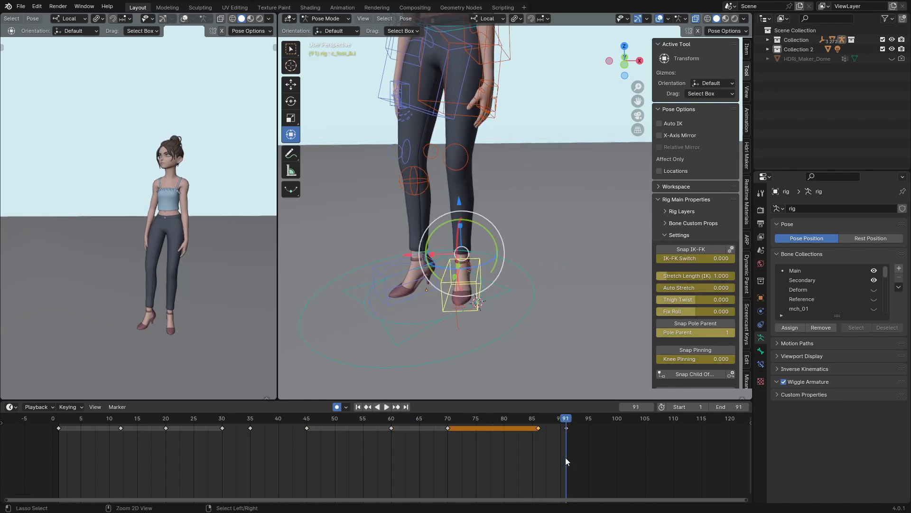
{"action": "key", "text": "ctrl+v"}
{"action": "key", "text": "space"}
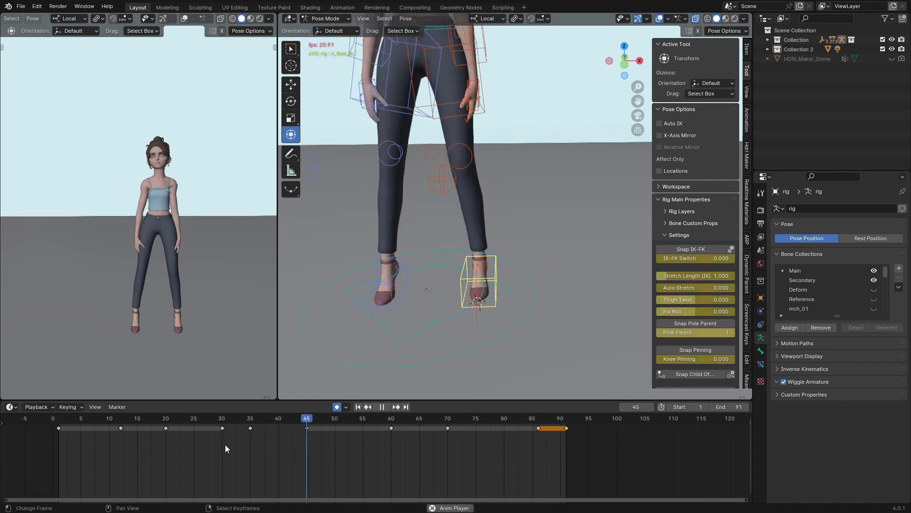
{"action": "left_click", "coordinate": [209, 443]}
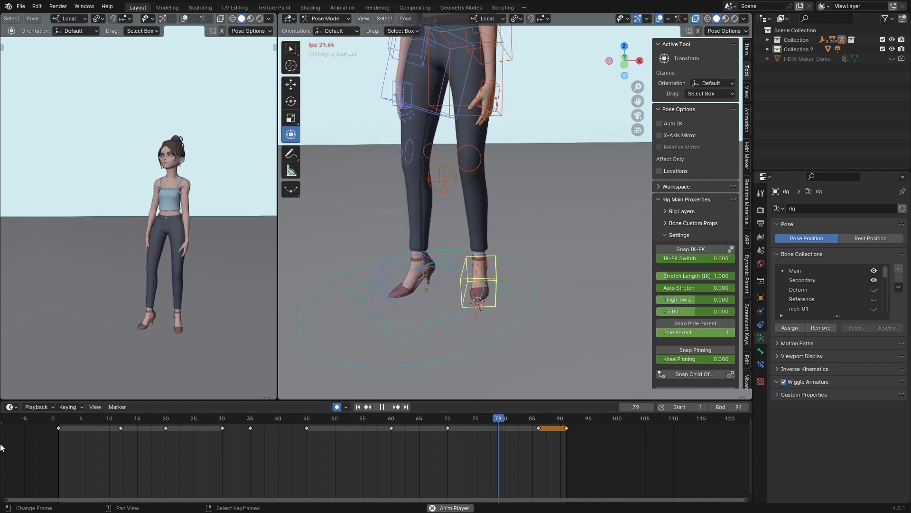
{"action": "key", "text": "space"}
{"action": "left_click_drag", "start_coordinate": [188, 447], "coordinate": [220, 448]}
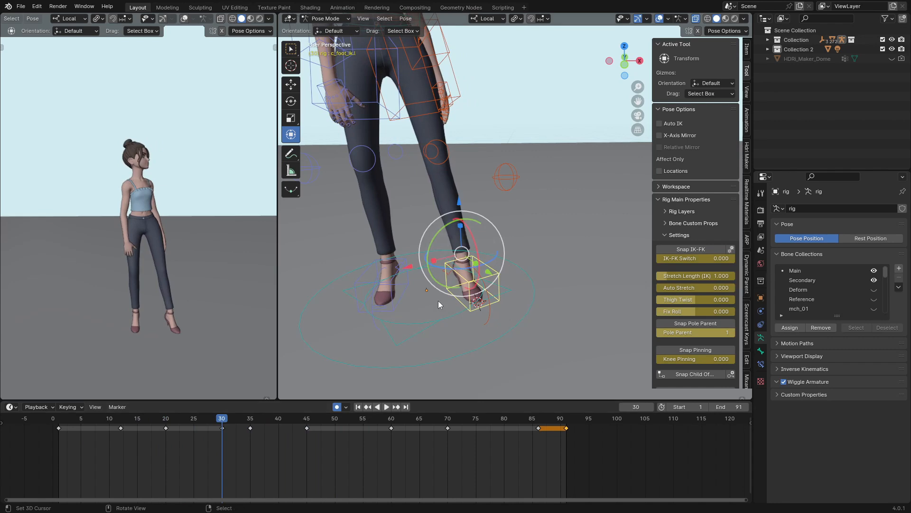
Move the left knee control at frame 30 to bend the left leg slightly forward.
{"action": "middle_click_drag", "start_coordinate": [438, 300], "coordinate": [444, 208]}
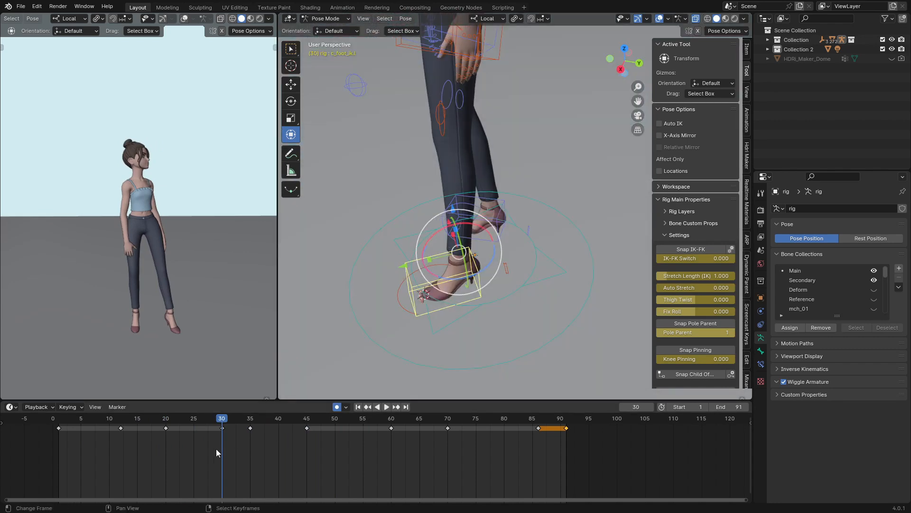
{"action": "key", "text": "space"}
{"action": "mouse_move", "coordinate": [223, 436]}
{"action": "left_mouse_down"}
{"action": "mouse_move", "coordinate": [248, 437]}
{"action": "mouse_move", "coordinate": [223, 432]}
{"action": "left_mouse_up"}
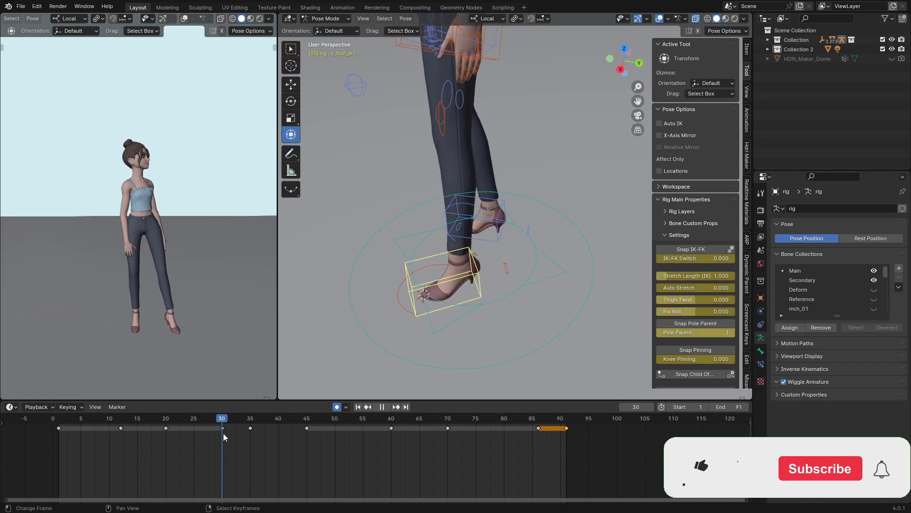
{"action": "key", "text": "space"}
{"action": "left_click", "coordinate": [442, 142]}
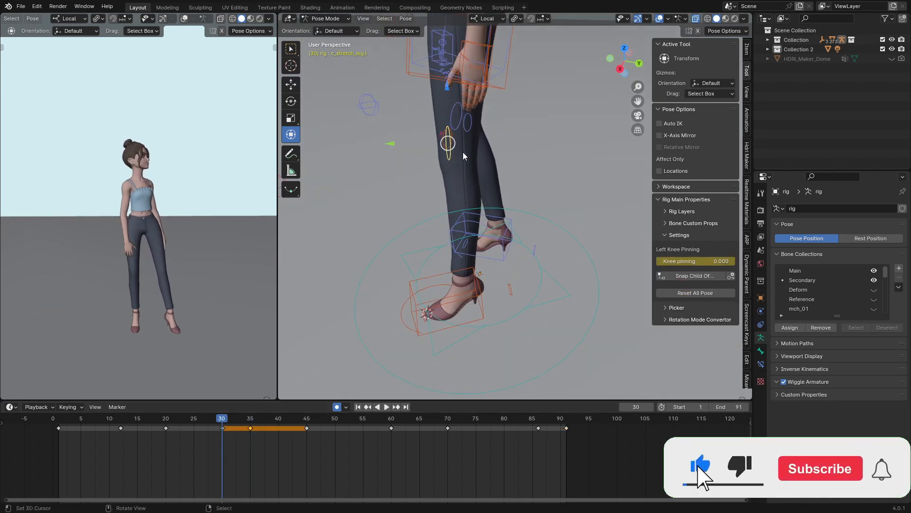
{"action": "key", "text": "g"}
{"action": "left_click", "coordinate": [454, 153]}
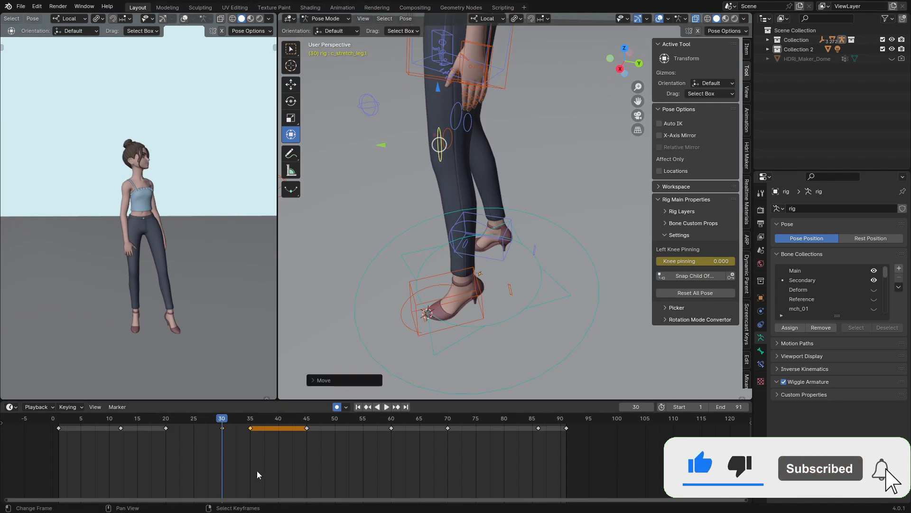
Reposition and key the left knee control at frame 26, and play the leg motion around it.
{"action": "left_click_drag", "start_coordinate": [236, 446], "coordinate": [164, 449]}
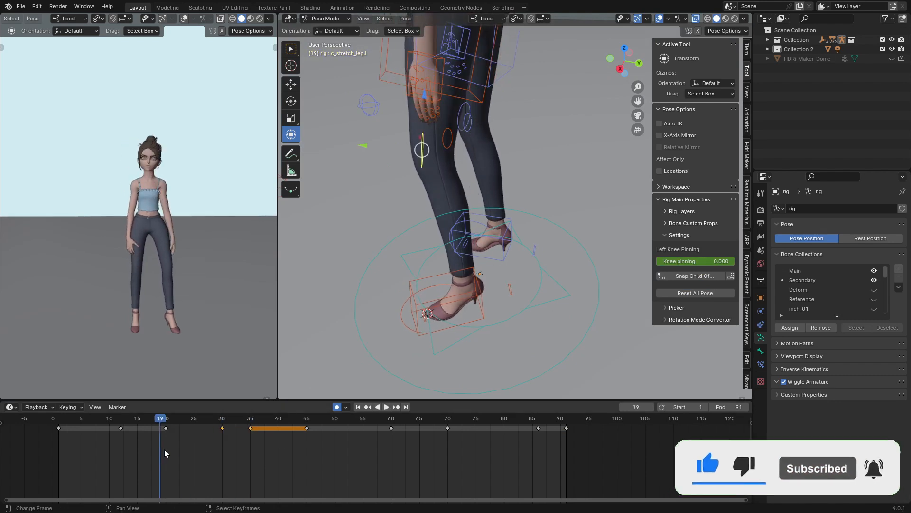
{"action": "key", "text": "space"}
{"action": "key", "text": "Escape"}
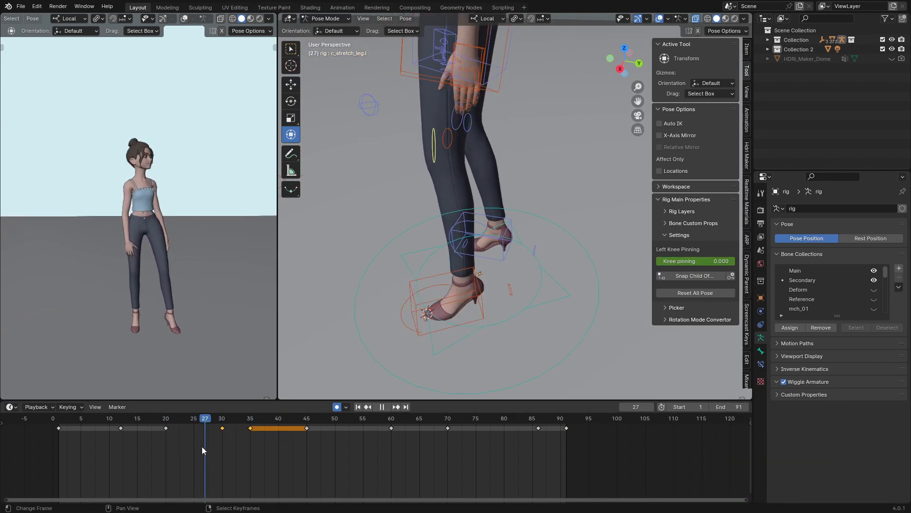
{"action": "key", "text": "g"}
{"action": "left_click", "coordinate": [434, 289]}
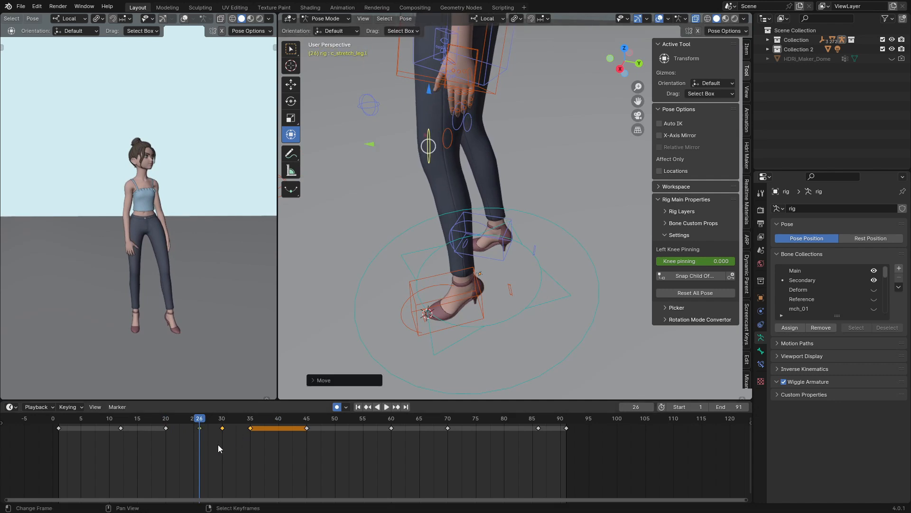
{"action": "key", "text": "i"}
{"action": "key", "text": "space"}
{"action": "left_click", "coordinate": [174, 454]}
{"action": "left_click", "coordinate": [174, 455]}
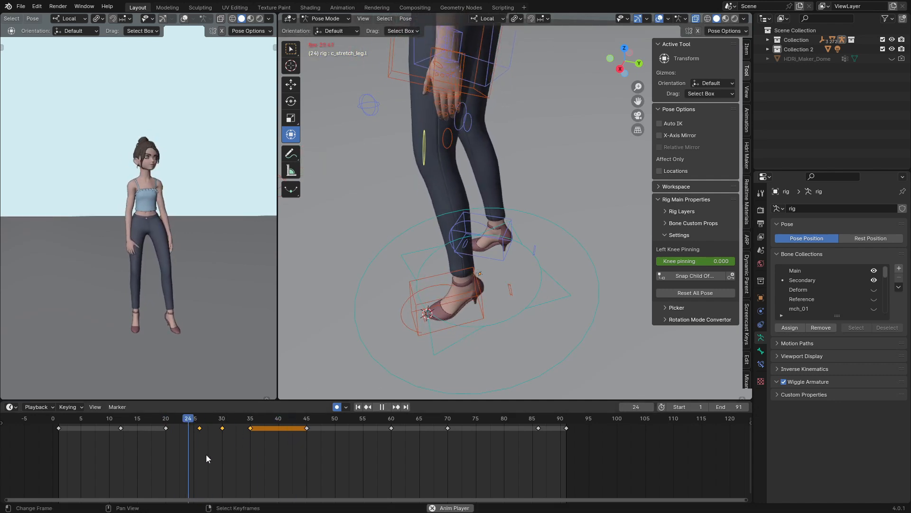
{"action": "key", "text": "space"}
Refine the left knee control's position at frame 30, scrubbing nearby frames to compare.
{"action": "left_click_drag", "start_coordinate": [201, 432], "coordinate": [223, 432]}
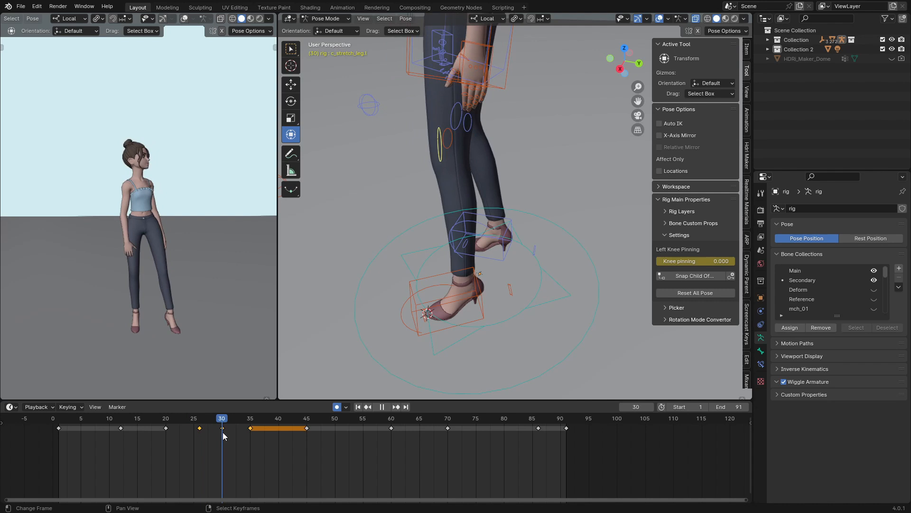
{"action": "key", "text": "g"}
{"action": "left_click", "coordinate": [468, 253]}
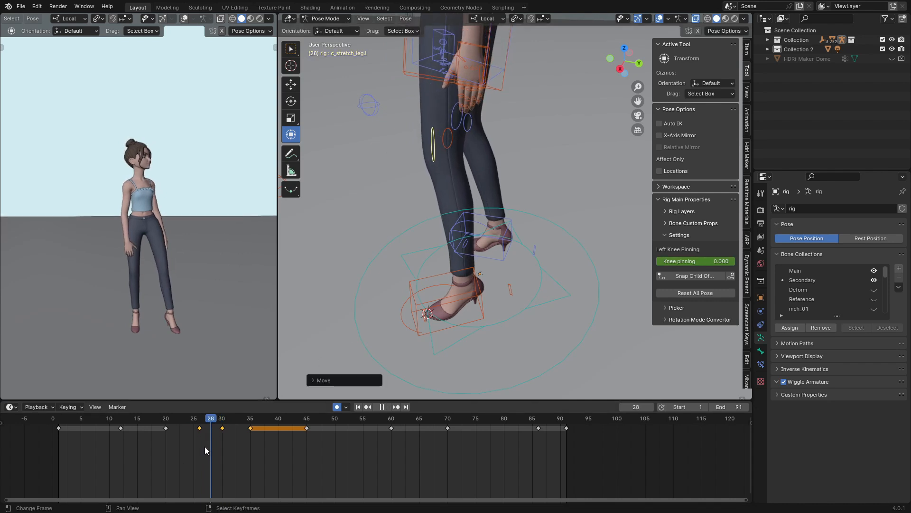
{"action": "left_click_drag", "start_coordinate": [205, 449], "coordinate": [221, 445]}
{"action": "key", "text": "space"}
{"action": "key", "text": "g"}
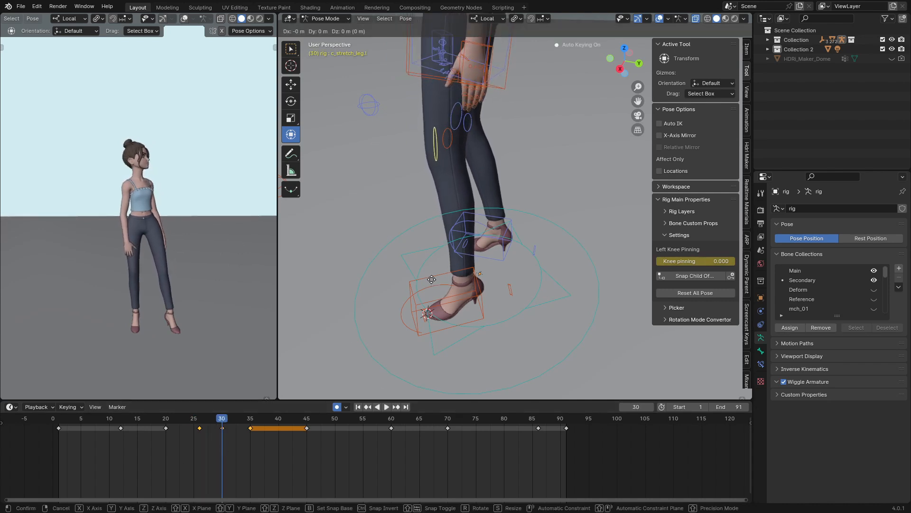
{"action": "left_click", "coordinate": [430, 279]}
Move the left knee control at frame 35 to keep the knee bent, and play the frames from about 20.
{"action": "mouse_move", "coordinate": [239, 451]}
{"action": "left_mouse_down"}
{"action": "mouse_move", "coordinate": [261, 449]}
{"action": "mouse_move", "coordinate": [251, 446]}
{"action": "left_mouse_up"}
{"action": "key", "text": "g"}
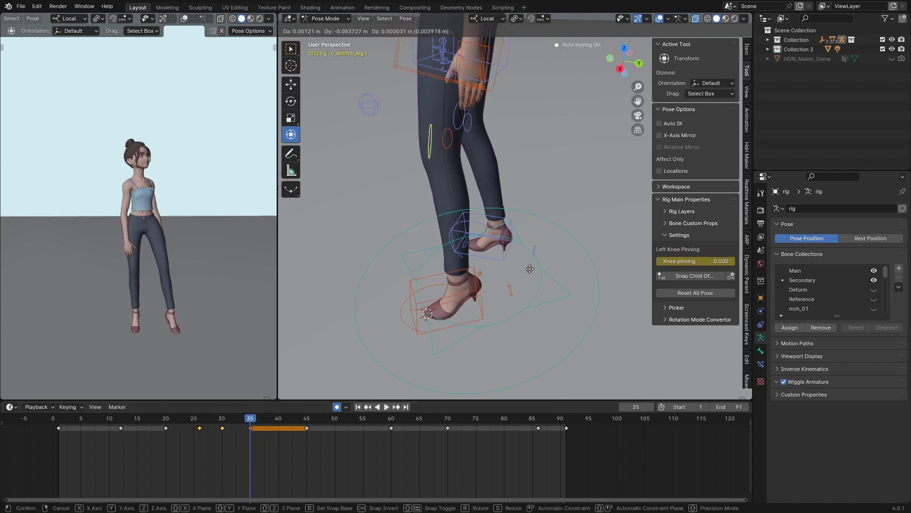
{"action": "left_click", "coordinate": [514, 289]}
{"action": "key", "text": "space"}
{"action": "left_click", "coordinate": [173, 446]}
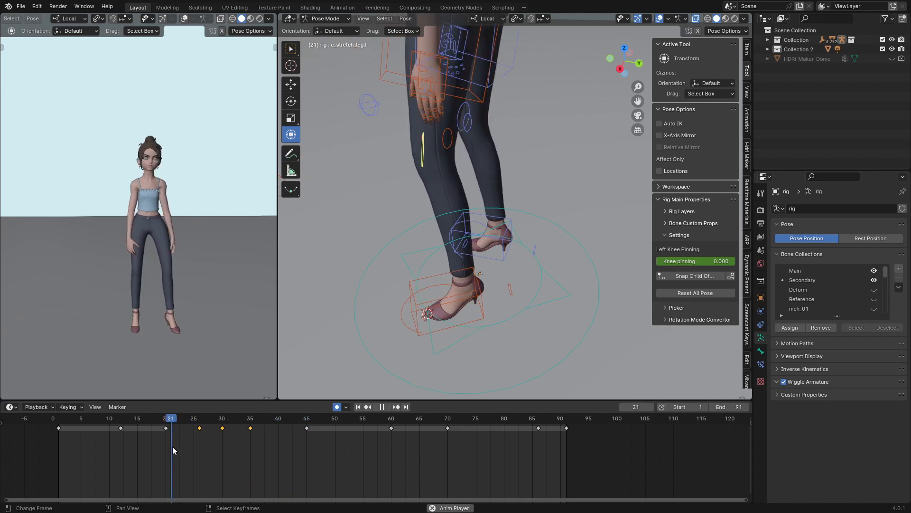
{"action": "left_click", "coordinate": [172, 446]}
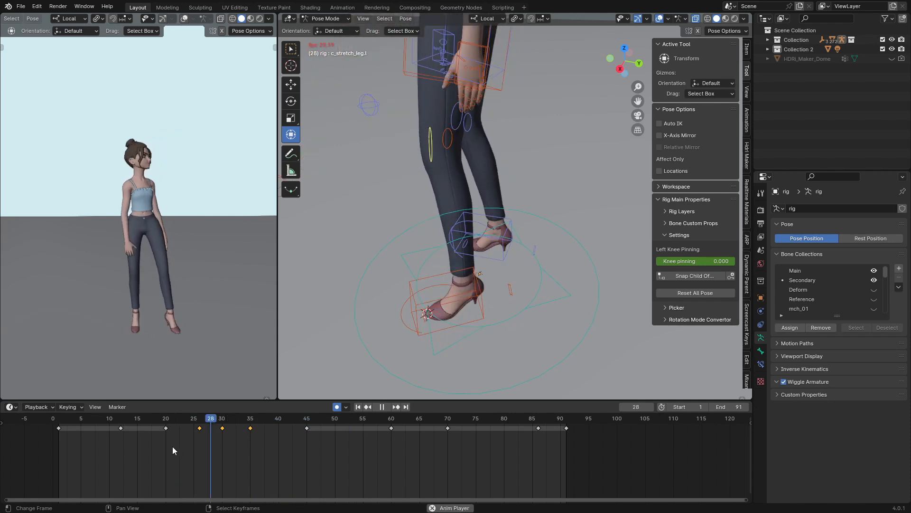
{"action": "left_click", "coordinate": [172, 446]}
{"action": "key", "text": "space"}
Rotate the head control at frame 23 to tilt the head down during the turn, and play the result.
{"action": "mouse_move", "coordinate": [200, 443]}
{"action": "left_mouse_down"}
{"action": "mouse_move", "coordinate": [212, 442]}
{"action": "mouse_move", "coordinate": [194, 442]}
{"action": "left_mouse_up"}
{"action": "scroll", "coordinate": [410, 180], "scroll_direction": "down", "scroll_amount": 2}
{"action": "middle_click_drag", "start_coordinate": [410, 180], "coordinate": [483, 256]}
{"action": "scroll", "coordinate": [483, 166], "scroll_direction": "down", "scroll_amount": 2}
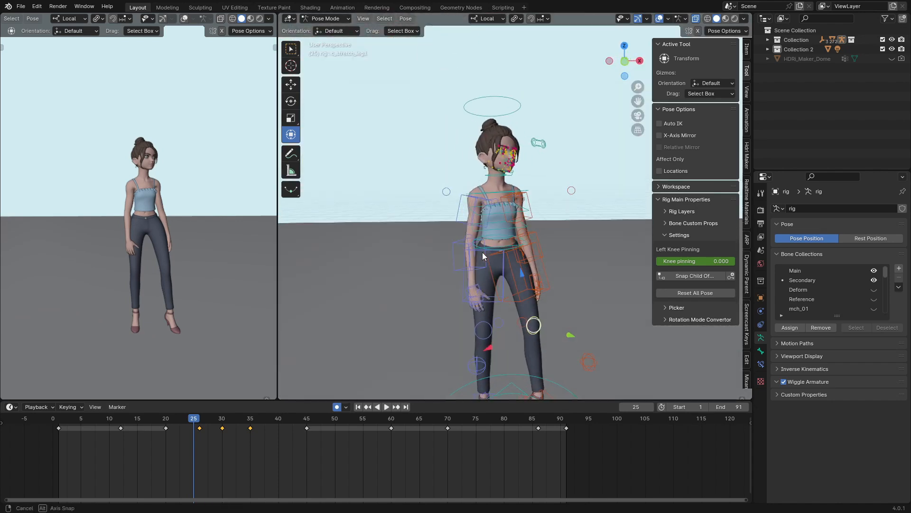
{"action": "mouse_move", "coordinate": [194, 438]}
{"action": "left_mouse_down"}
{"action": "mouse_move", "coordinate": [209, 440]}
{"action": "mouse_move", "coordinate": [183, 440]}
{"action": "left_mouse_up"}
{"action": "middle_click_drag", "start_coordinate": [507, 143], "coordinate": [535, 153]}
{"action": "right_click", "coordinate": [545, 113]}
{"action": "middle_click_drag", "start_coordinate": [545, 114], "coordinate": [564, 113]}
{"action": "left_click_drag", "start_coordinate": [579, 154], "coordinate": [581, 157]}
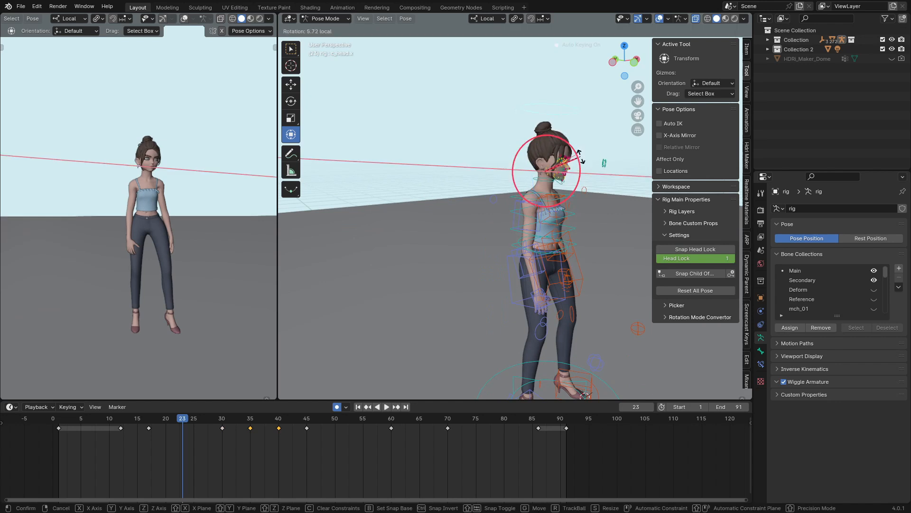
{"action": "left_click", "coordinate": [581, 160]}
{"action": "key", "text": "space"}
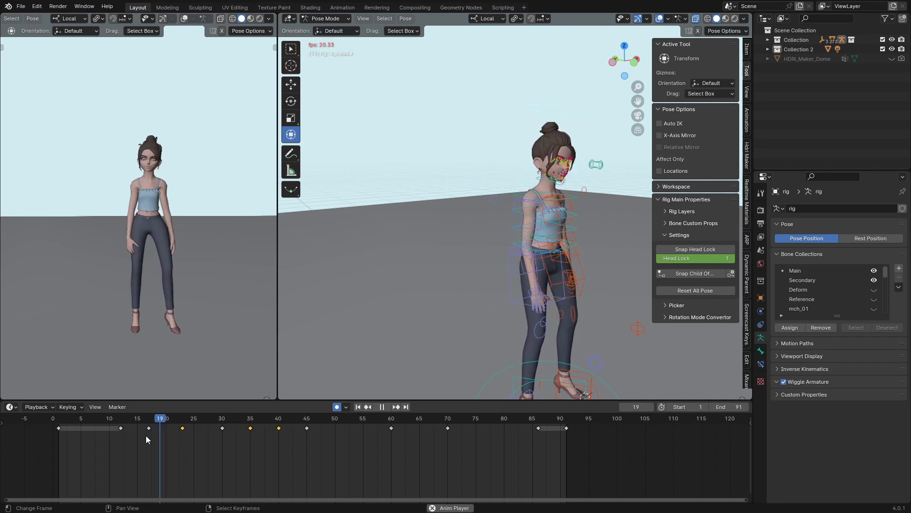
{"action": "key", "text": "space"}
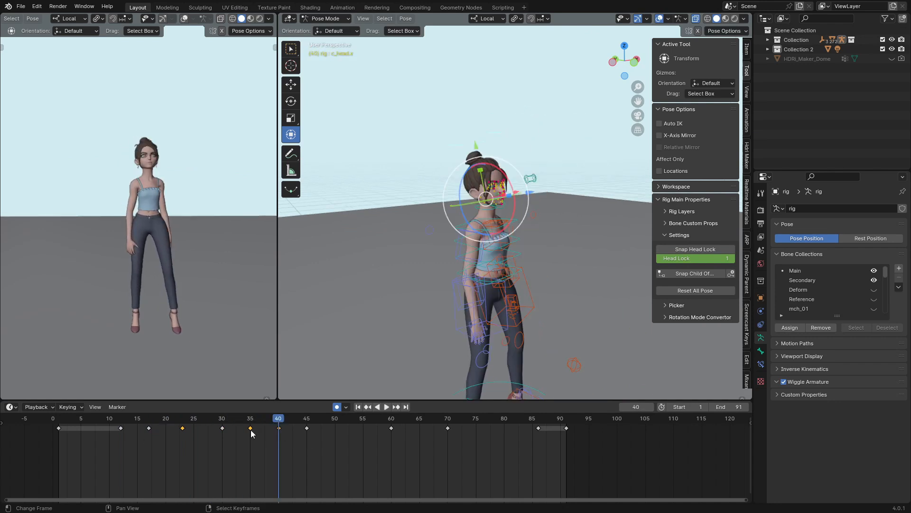
Paste the head control's frame 35 keyframe at frame 40 and play the held head pose.
{"action": "key", "text": "ctrl+v"}
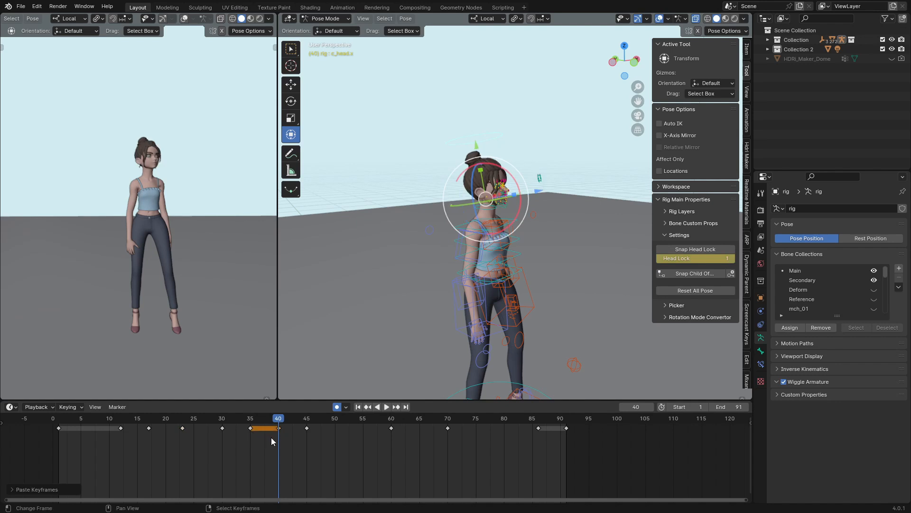
{"action": "left_click_drag", "start_coordinate": [271, 437], "coordinate": [250, 440]}
{"action": "key", "text": "space"}
{"action": "left_click", "coordinate": [233, 440]}
Adjust the root master control's pose at the hips at frame 35 and play the body motion.
{"action": "left_click", "coordinate": [446, 288]}
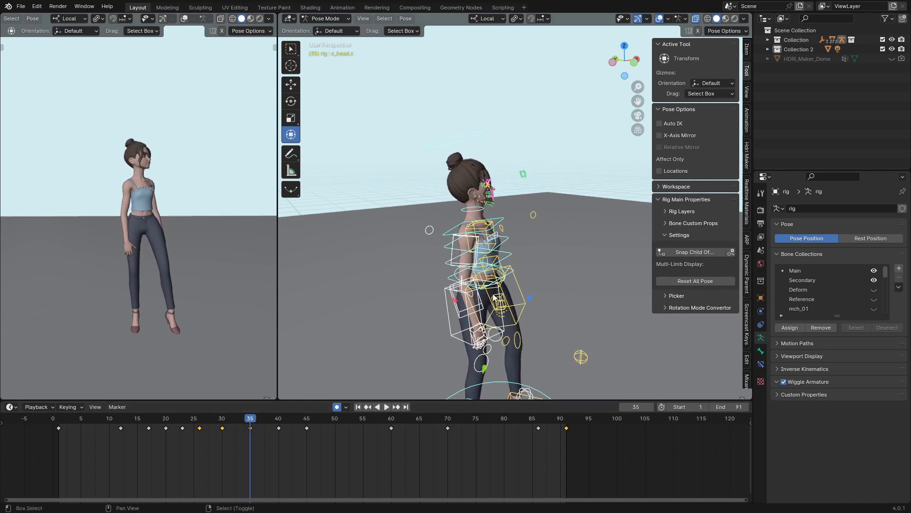
{"action": "middle_click_drag", "start_coordinate": [493, 298], "coordinate": [434, 277], "text": "shift"}
{"action": "scroll", "coordinate": [433, 278], "scroll_direction": "up", "scroll_amount": 4}
{"action": "middle_click_drag", "start_coordinate": [308, 352], "coordinate": [405, 283], "text": "shift"}
{"action": "right_click", "coordinate": [386, 287]}
{"action": "left_click_drag", "start_coordinate": [405, 279], "coordinate": [396, 284]}
{"action": "left_click_drag", "start_coordinate": [250, 458], "coordinate": [197, 452]}
{"action": "key", "text": "space"}
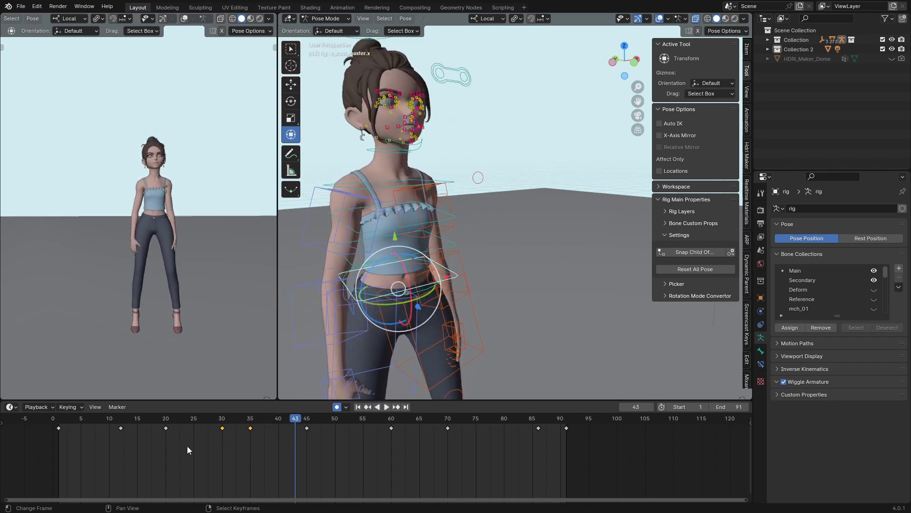
Rotate the root master control at frame 35 and nudge it along its local Z axis.
{"action": "left_click_drag", "start_coordinate": [187, 446], "coordinate": [249, 445]}
{"action": "key", "text": "space"}
{"action": "scroll", "coordinate": [443, 249], "scroll_direction": "down", "scroll_amount": 2}
{"action": "middle_click_drag", "start_coordinate": [443, 250], "coordinate": [476, 241]}
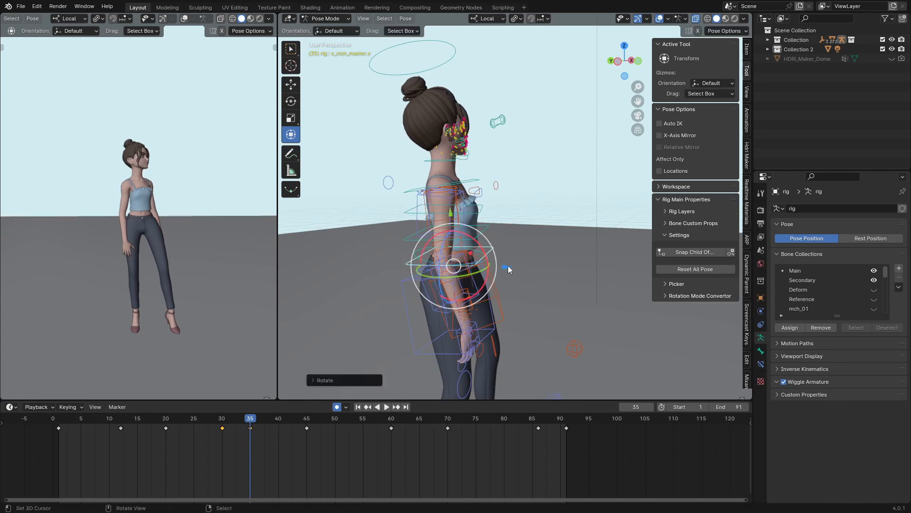
{"action": "left_click_drag", "start_coordinate": [508, 266], "coordinate": [506, 266]}
{"action": "middle_click_drag", "start_coordinate": [494, 258], "coordinate": [554, 236]}
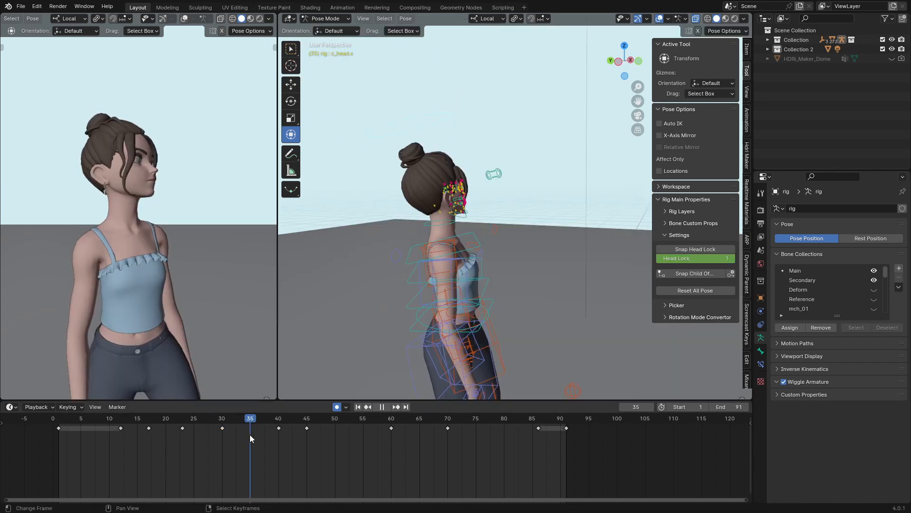
Rotate the head control at frame 35 and replay the head turn from about frame 20.
{"action": "key", "text": "space"}
{"action": "middle_click_drag", "start_coordinate": [439, 278], "coordinate": [431, 277]}
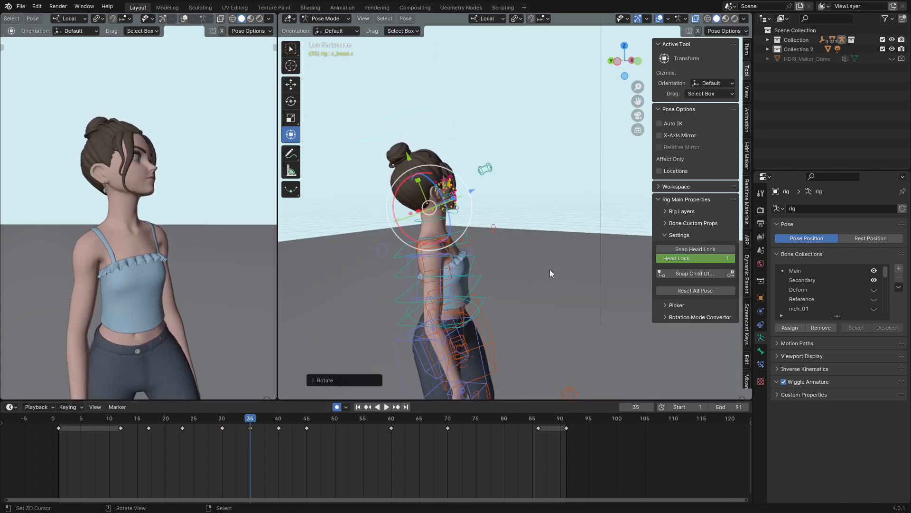
{"action": "left_click_drag", "start_coordinate": [244, 434], "coordinate": [201, 436]}
{"action": "key", "text": "space"}
{"action": "left_click", "coordinate": [201, 436]}
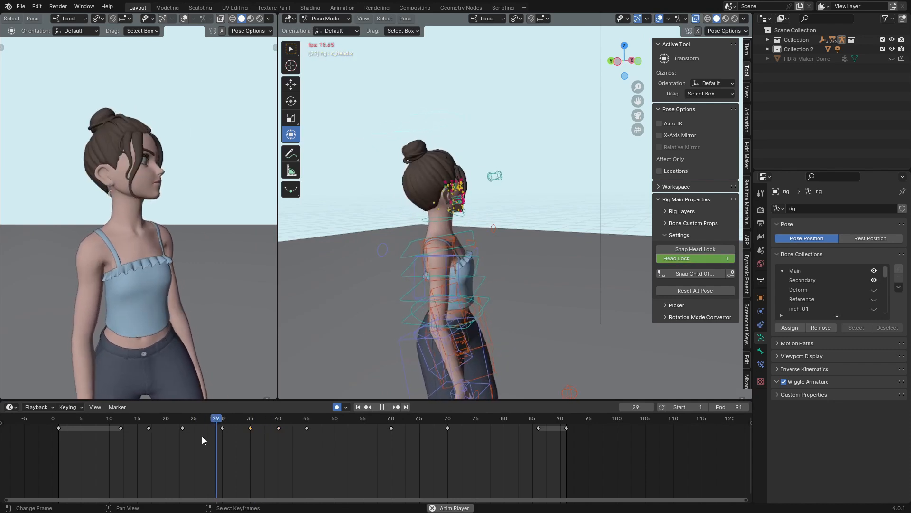
{"action": "left_click", "coordinate": [166, 436]}
{"action": "left_click", "coordinate": [167, 436]}
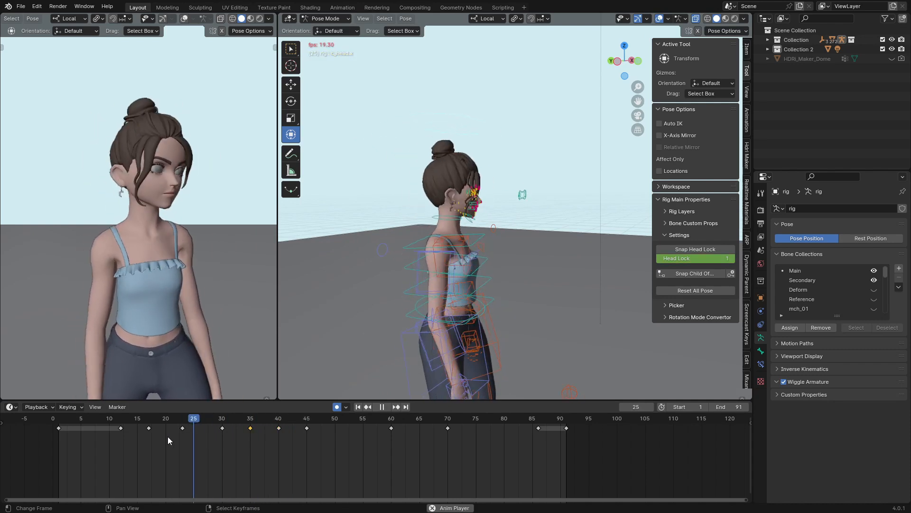
{"action": "left_click", "coordinate": [167, 436]}
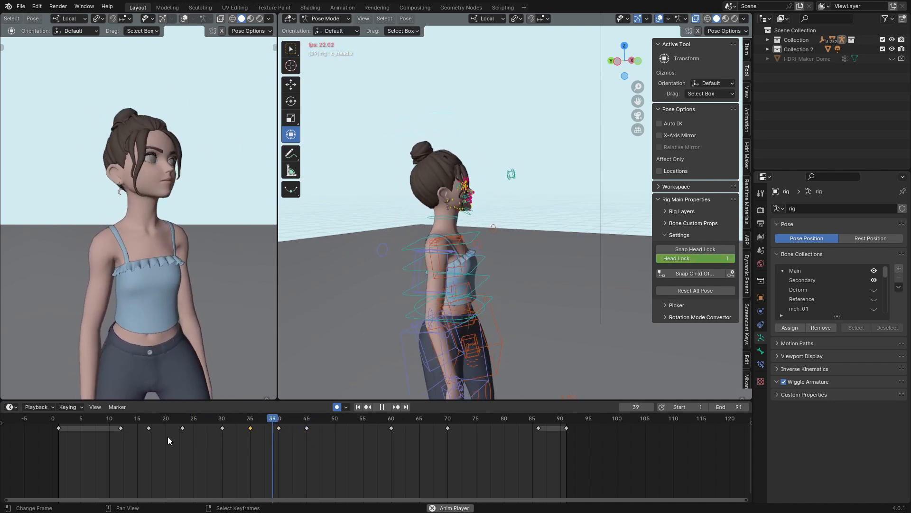
{"action": "left_click", "coordinate": [167, 437]}
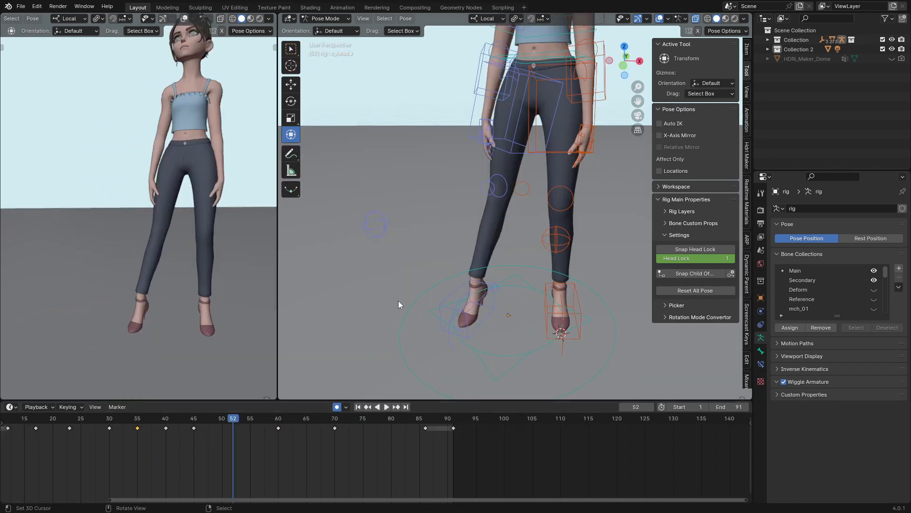
Reposition the right foot control at frame 52 and paste its keyframe at frame 57 to hold the foot.
{"action": "middle_click_drag", "start_coordinate": [398, 300], "coordinate": [561, 161]}
{"action": "left_click_drag", "start_coordinate": [561, 161], "coordinate": [526, 166]}
{"action": "middle_click_drag", "start_coordinate": [526, 166], "coordinate": [474, 185]}
{"action": "left_click_drag", "start_coordinate": [223, 440], "coordinate": [151, 438]}
{"action": "key", "text": "space"}
{"action": "mouse_move", "coordinate": [247, 443]}
{"action": "left_mouse_down"}
{"action": "mouse_move", "coordinate": [288, 444]}
{"action": "mouse_move", "coordinate": [256, 433]}
{"action": "left_mouse_up"}
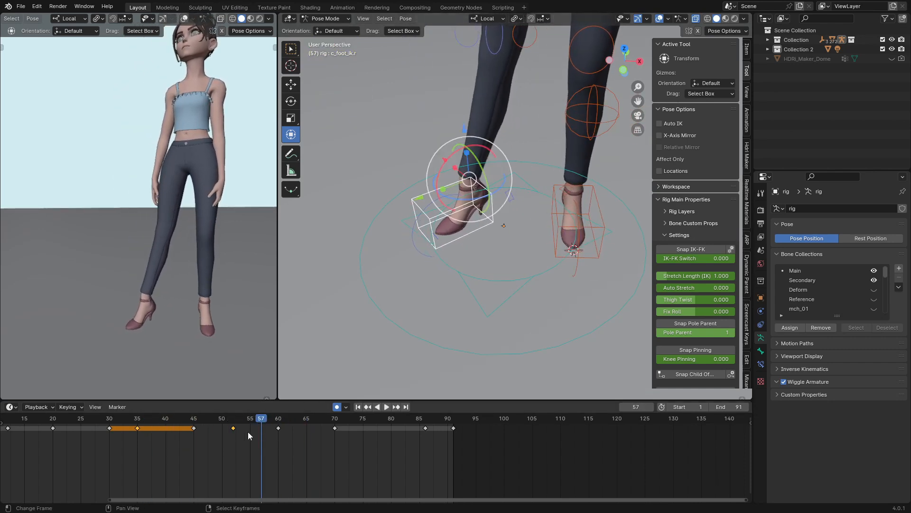
{"action": "key", "text": "ctrl+v"}
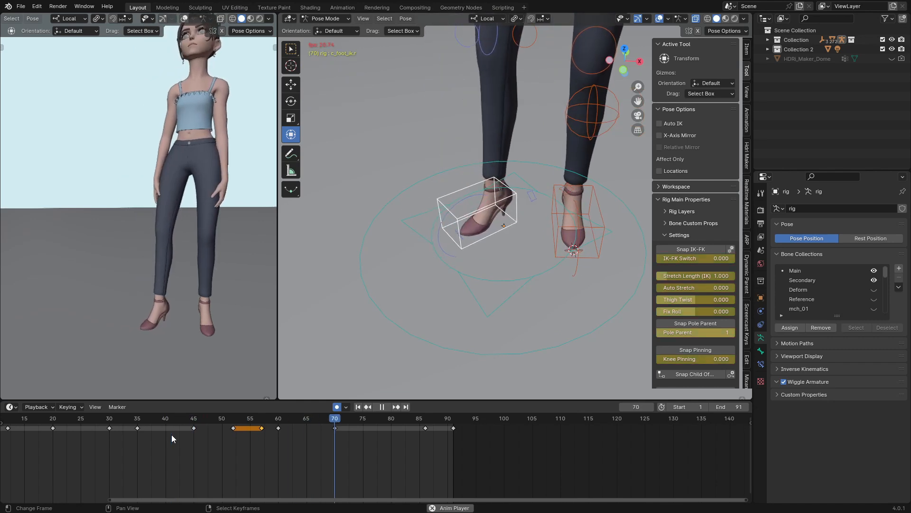
Move the right foot control's pasted keyframe to frame 55 and play the foot motion.
{"action": "key", "text": "g"}
{"action": "left_click", "coordinate": [248, 436]}
{"action": "left_click", "coordinate": [197, 436]}
{"action": "key", "text": "space"}
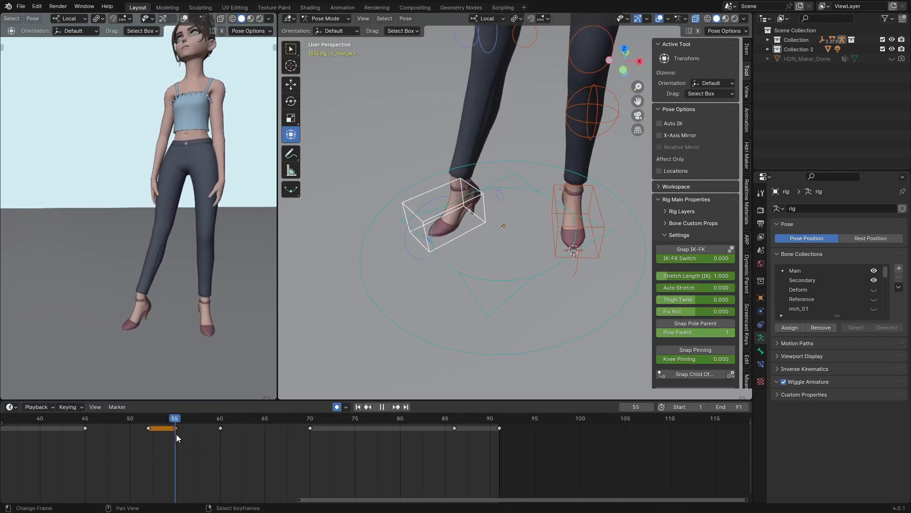
Replay the right foot's motion between about frames 52 and 64 and return to frame 52.
{"action": "key", "text": "space"}
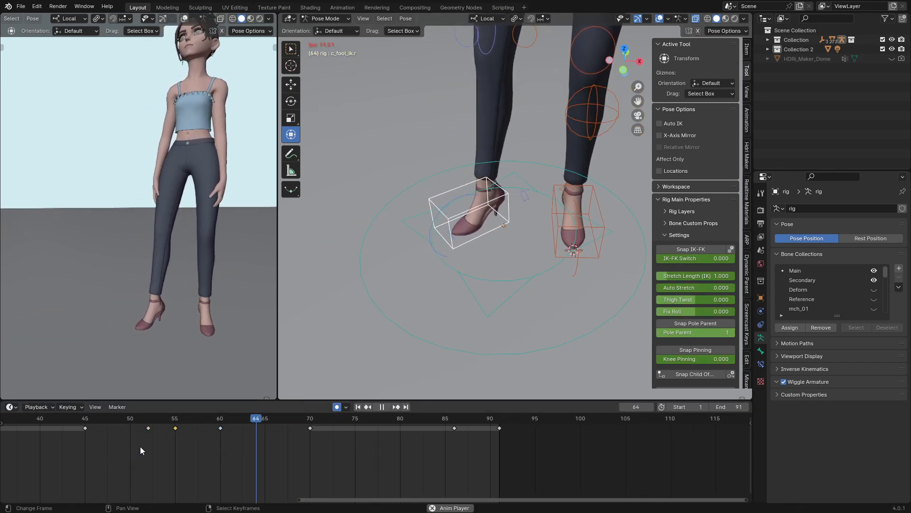
{"action": "left_click", "coordinate": [425, 200]}
{"action": "key", "text": "space"}
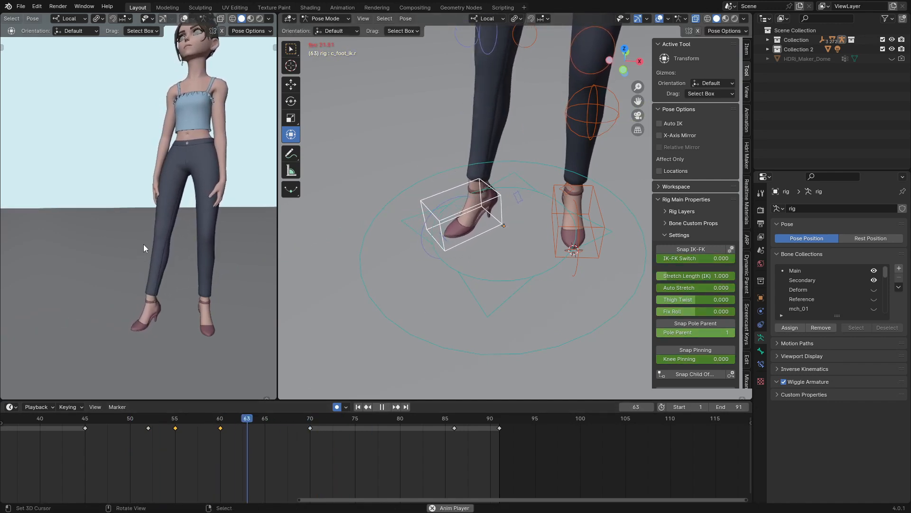
{"action": "key", "text": "space"}
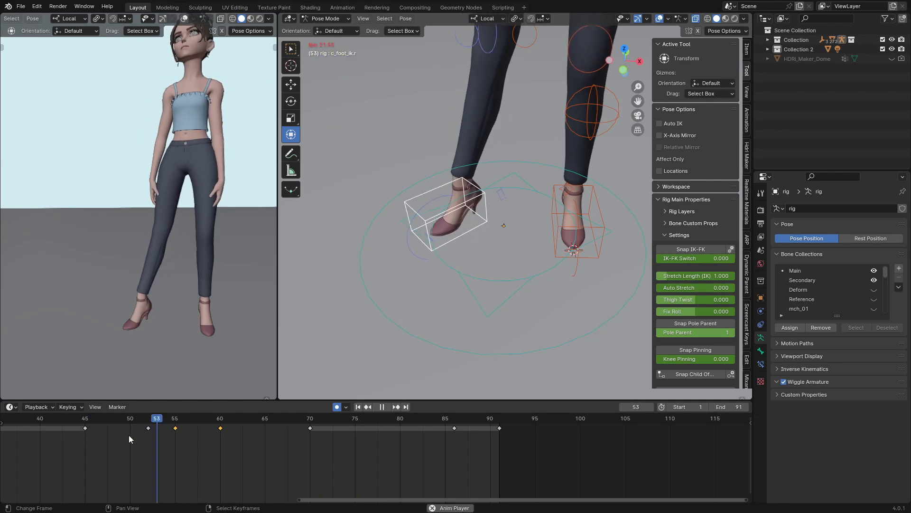
{"action": "left_click_drag", "start_coordinate": [130, 435], "coordinate": [151, 434]}
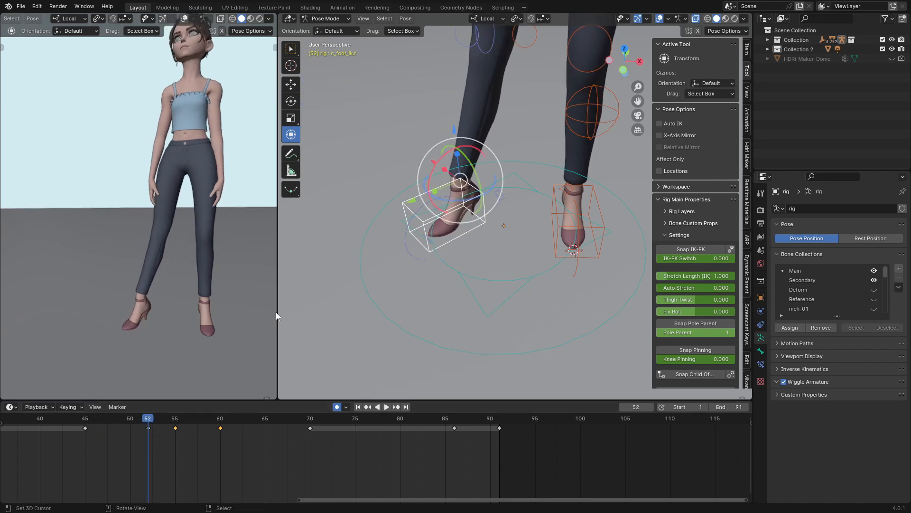
Switch the transform orientation to Global and move the right foot control at frame 52 inward toward the left foot.
{"action": "middle_click_drag", "start_coordinate": [459, 199], "coordinate": [407, 189]}
{"action": "left_click", "coordinate": [441, 192]}
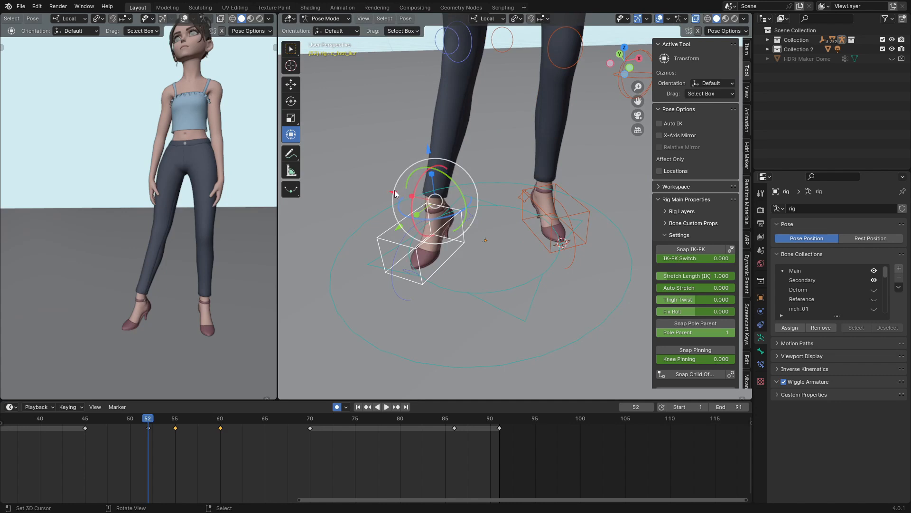
{"action": "left_click_drag", "start_coordinate": [395, 191], "coordinate": [396, 192]}
{"action": "middle_click_drag", "start_coordinate": [427, 220], "coordinate": [404, 217]}
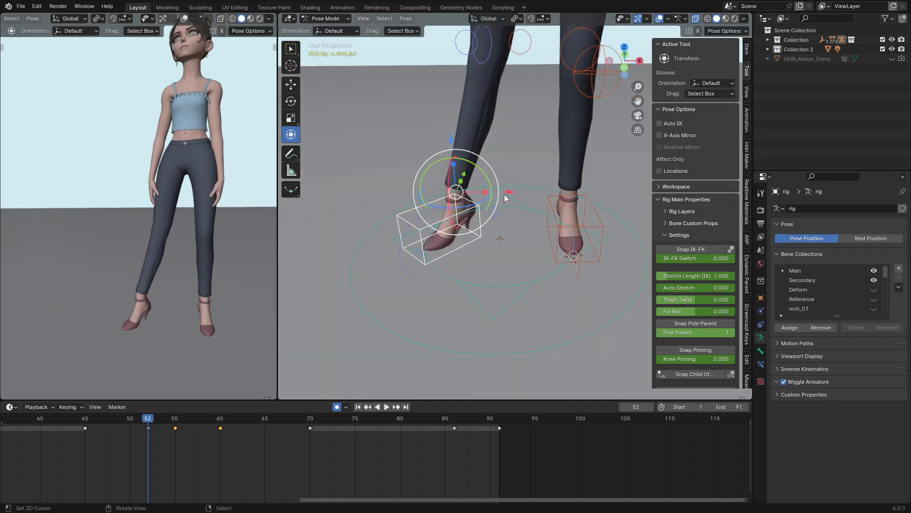
{"action": "left_click", "coordinate": [517, 193]}
{"action": "middle_click_drag", "start_coordinate": [518, 193], "coordinate": [469, 199]}
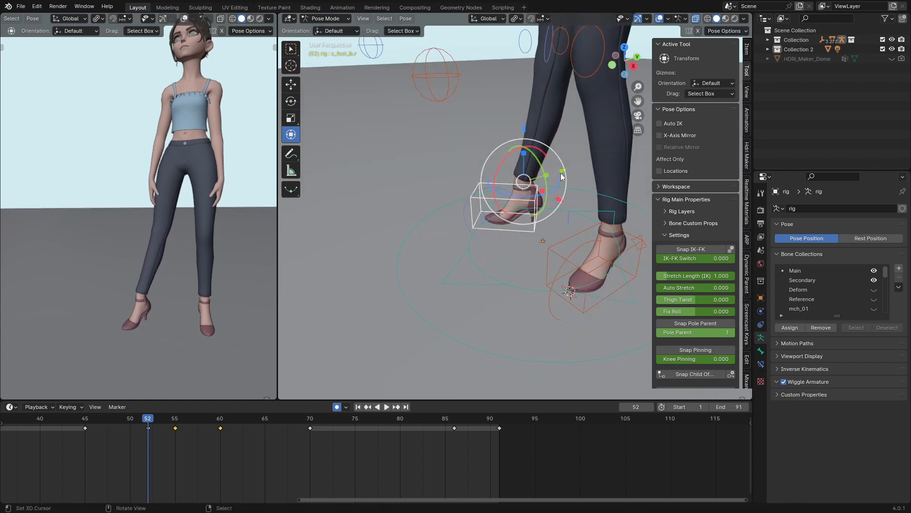
{"action": "middle_click_drag", "start_coordinate": [551, 197], "coordinate": [548, 196]}
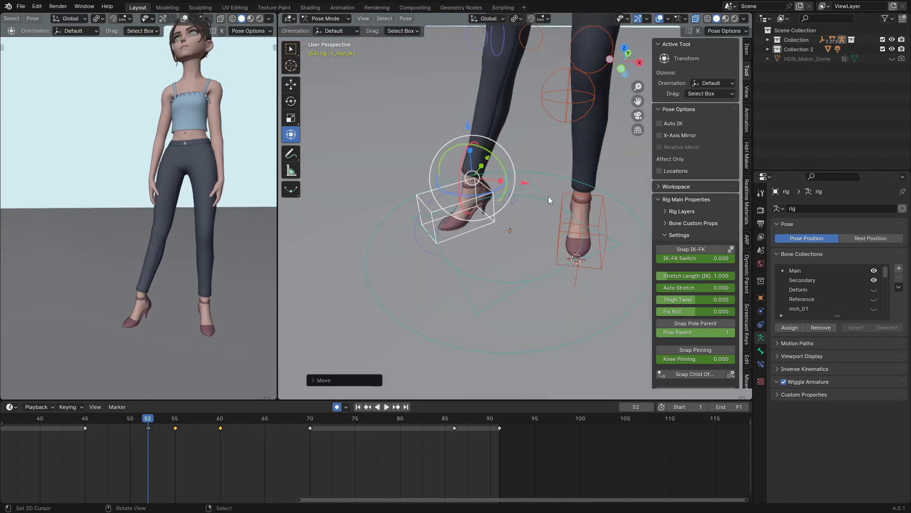
{"action": "left_click_drag", "start_coordinate": [526, 188], "coordinate": [535, 186]}
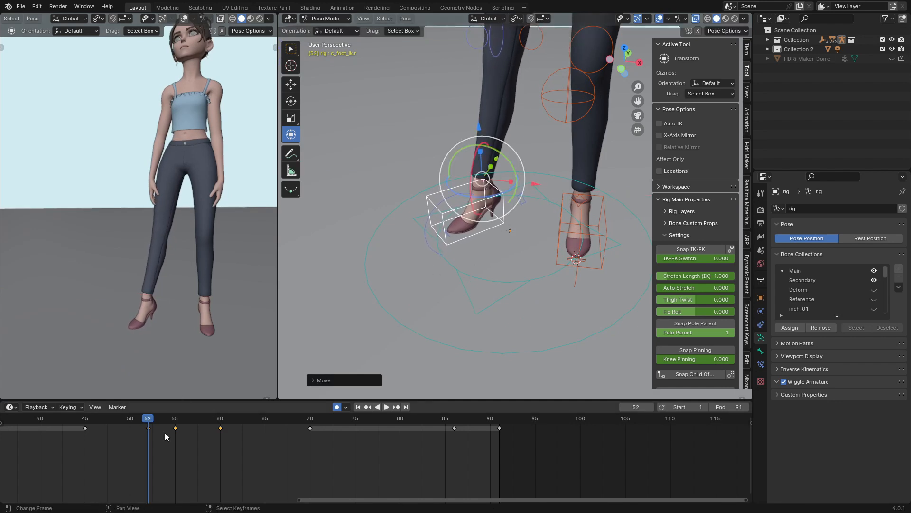
Delete the right foot control's keyframe at frame 55, leave its landing keyframe at frame 62, and replay the motion.
{"action": "key", "text": "space"}
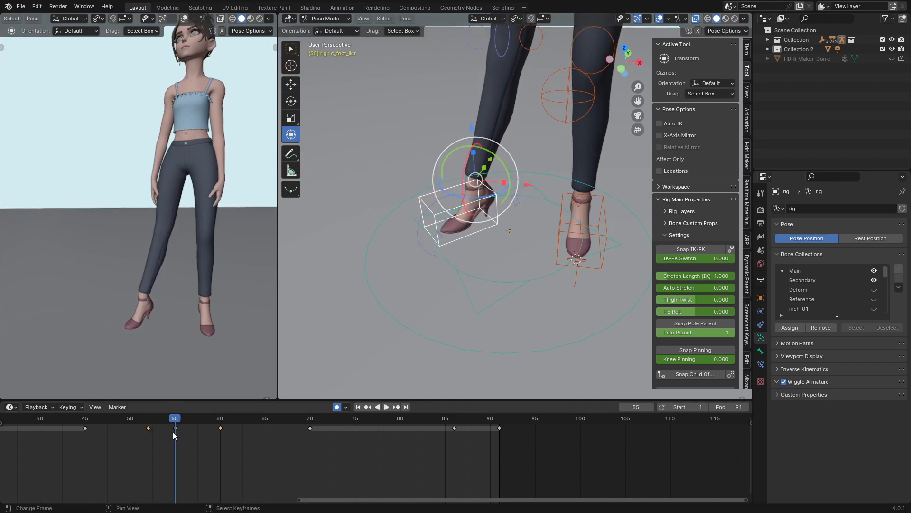
{"action": "right_click", "coordinate": [175, 426]}
{"action": "key", "text": "x"}
{"action": "left_click", "coordinate": [175, 426]}
{"action": "key", "text": "ctrl+shift+space"}
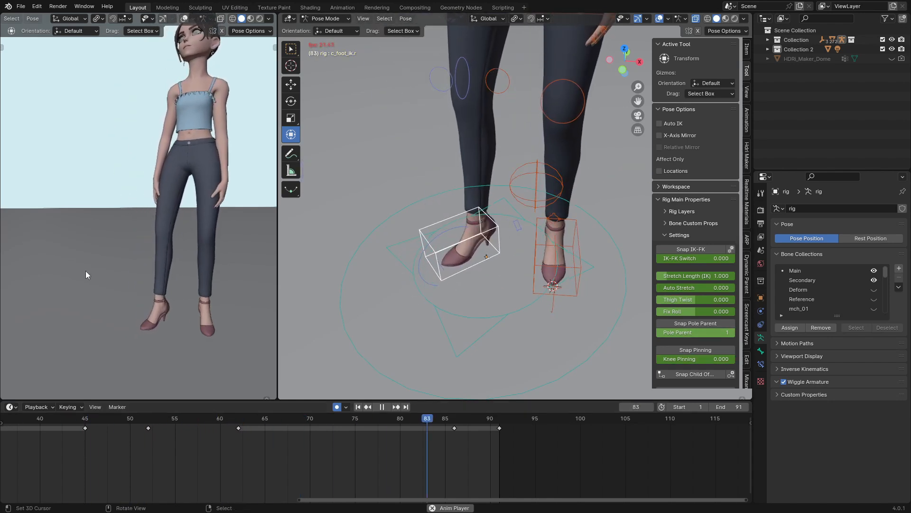
Rotate the root control at frame 86 and key its new hip pose.
{"action": "scroll", "coordinate": [85, 271], "scroll_direction": "down", "scroll_amount": 3}
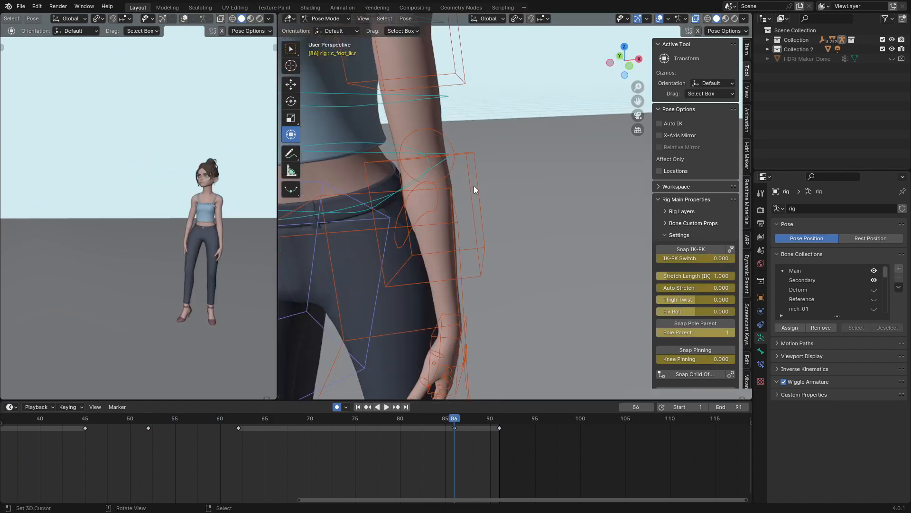
{"action": "scroll", "coordinate": [474, 186], "scroll_direction": "down", "scroll_amount": 4}
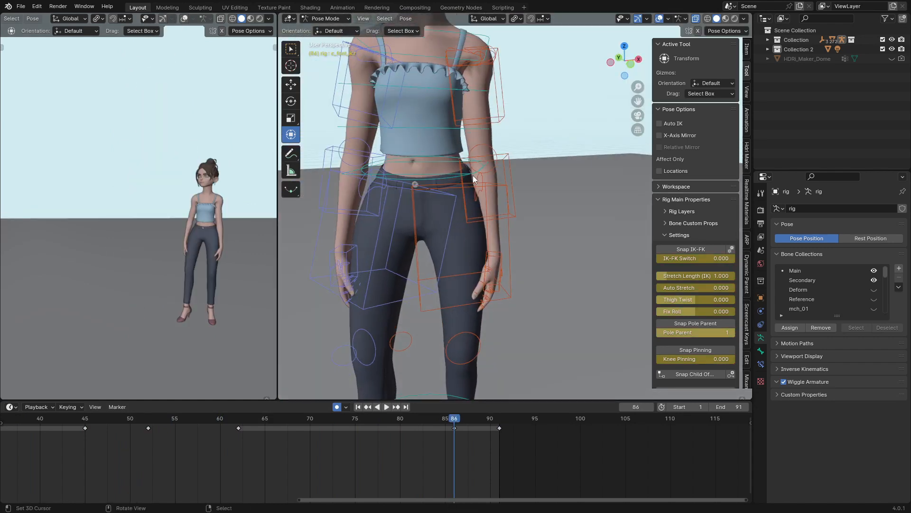
{"action": "scroll", "coordinate": [473, 176], "scroll_direction": "down", "scroll_amount": 4}
{"action": "right_click", "coordinate": [476, 181]}
{"action": "left_click_drag", "start_coordinate": [498, 185], "coordinate": [516, 175]}
{"action": "left_click", "coordinate": [502, 183]}
{"action": "key", "text": "r"}
{"action": "mouse_move", "coordinate": [466, 184]}
{"action": "middle_mouse_down"}
{"action": "mouse_move", "coordinate": [455, 237]}
{"action": "mouse_move", "coordinate": [468, 197]}
{"action": "middle_mouse_up"}
{"action": "scroll", "coordinate": [468, 197], "scroll_direction": "up", "scroll_amount": 4}
{"action": "right_click", "coordinate": [467, 158]}
{"action": "key", "text": "r"}
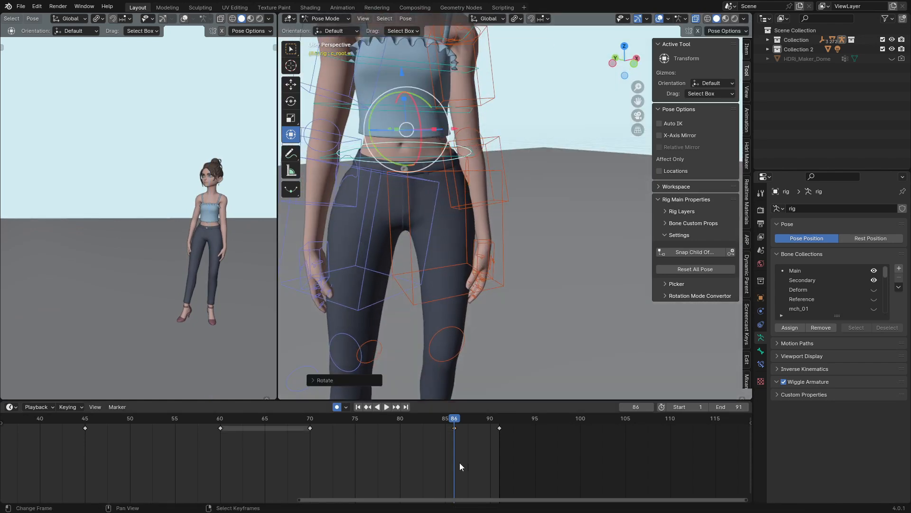
{"action": "key", "text": "i"}
Move the final keyframe of all rig controls to frame 95 and replay the ending.
{"action": "key", "text": "space"}
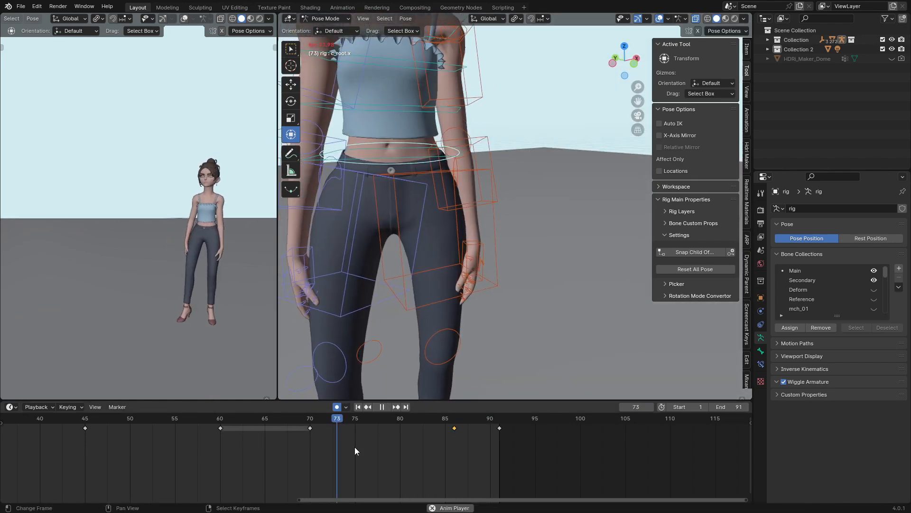
{"action": "key", "text": "space"}
{"action": "right_click_drag", "start_coordinate": [498, 435], "coordinate": [534, 439]}
{"action": "key", "text": "space"}
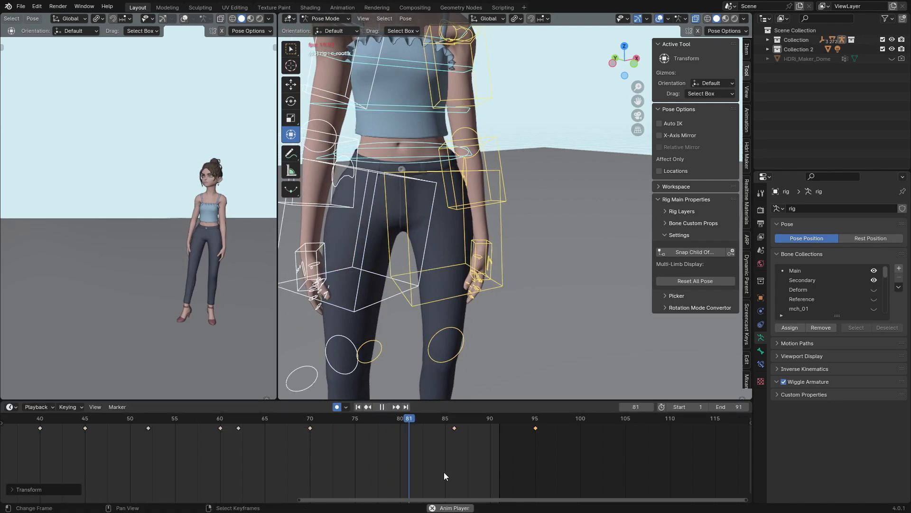
{"action": "key", "text": "space"}
Move the right knee control outward at frame 50 to straighten the leg's line.
{"action": "left_click_drag", "start_coordinate": [260, 462], "coordinate": [130, 445]}
{"action": "scroll", "coordinate": [398, 317], "scroll_direction": "down", "scroll_amount": 5}
{"action": "middle_click_drag", "start_coordinate": [398, 317], "coordinate": [468, 241]}
{"action": "scroll", "coordinate": [468, 241], "scroll_direction": "up", "scroll_amount": 6}
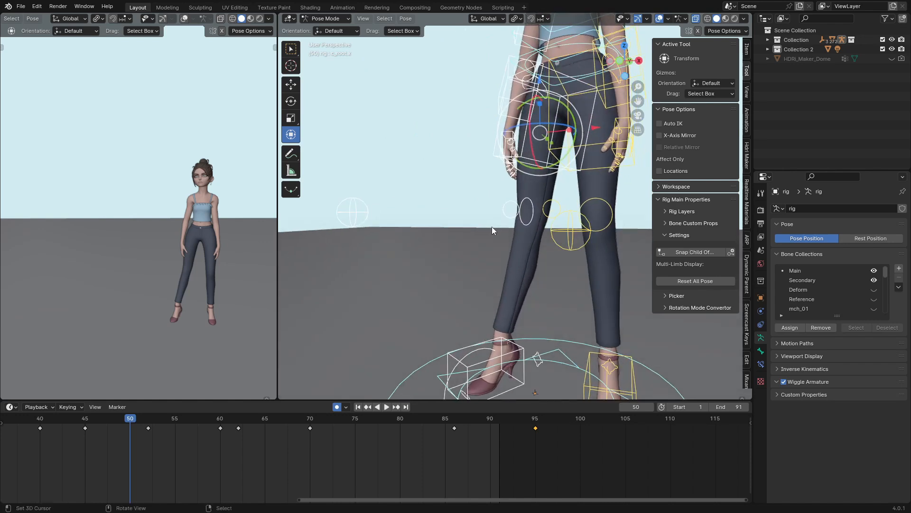
{"action": "left_click", "coordinate": [463, 303]}
{"action": "middle_click_drag", "start_coordinate": [464, 303], "coordinate": [429, 295], "text": "shift"}
{"action": "scroll", "coordinate": [429, 296], "scroll_direction": "up", "scroll_amount": 2}
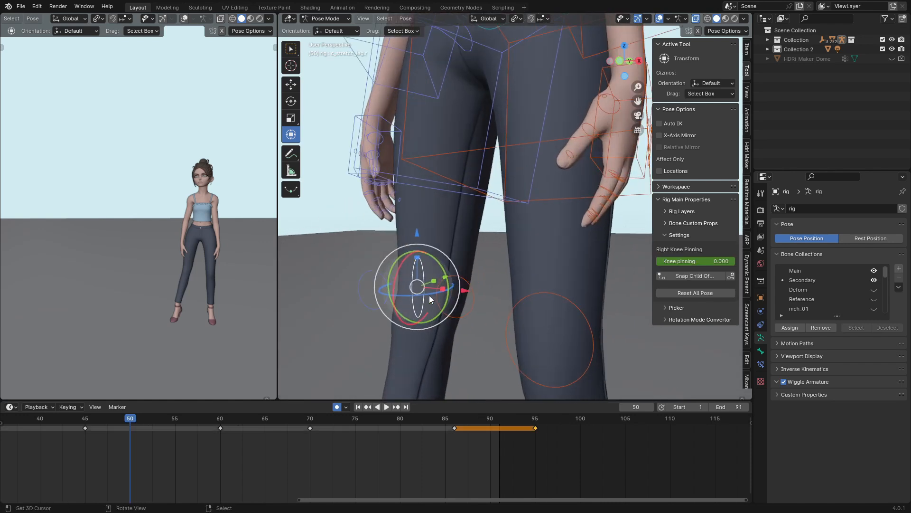
{"action": "middle_click_drag", "start_coordinate": [498, 296], "coordinate": [480, 289]}
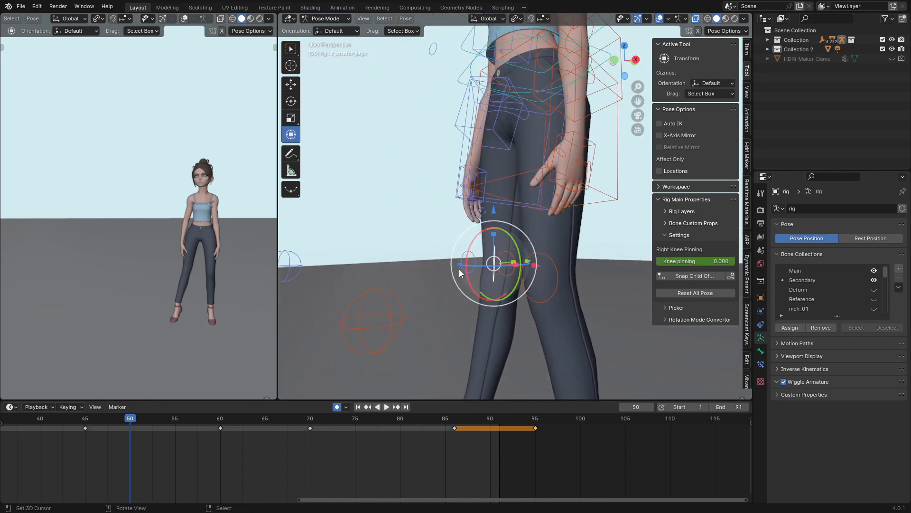
{"action": "key", "text": "g"}
{"action": "left_click", "coordinate": [458, 286]}
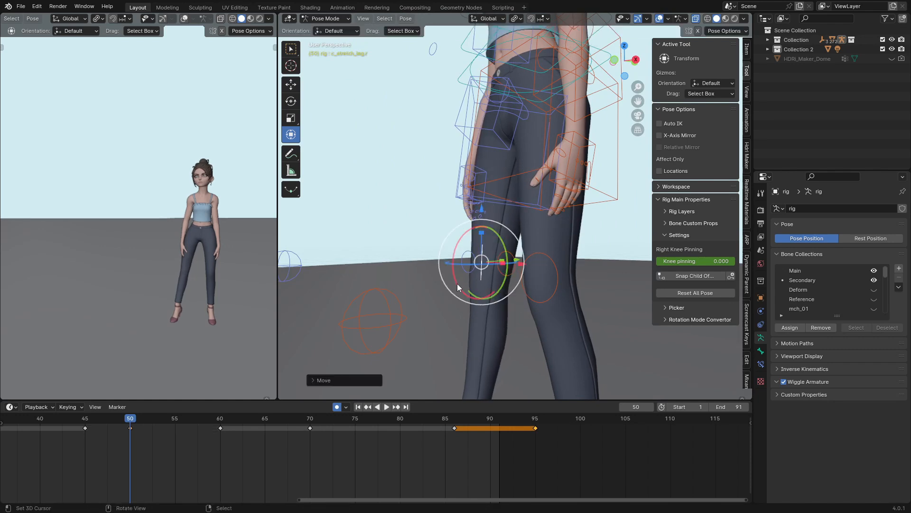
Retime the right knee control's keyframe to frame 51 and replay the leg motion from about frame 43.
{"action": "mouse_move", "coordinate": [129, 446]}
{"action": "left_mouse_down"}
{"action": "mouse_move", "coordinate": [171, 454]}
{"action": "mouse_move", "coordinate": [67, 441]}
{"action": "mouse_move", "coordinate": [175, 451]}
{"action": "mouse_move", "coordinate": [139, 446]}
{"action": "left_mouse_up"}
{"action": "key", "text": "space"}
{"action": "left_click", "coordinate": [79, 444]}
{"action": "key", "text": "space"}
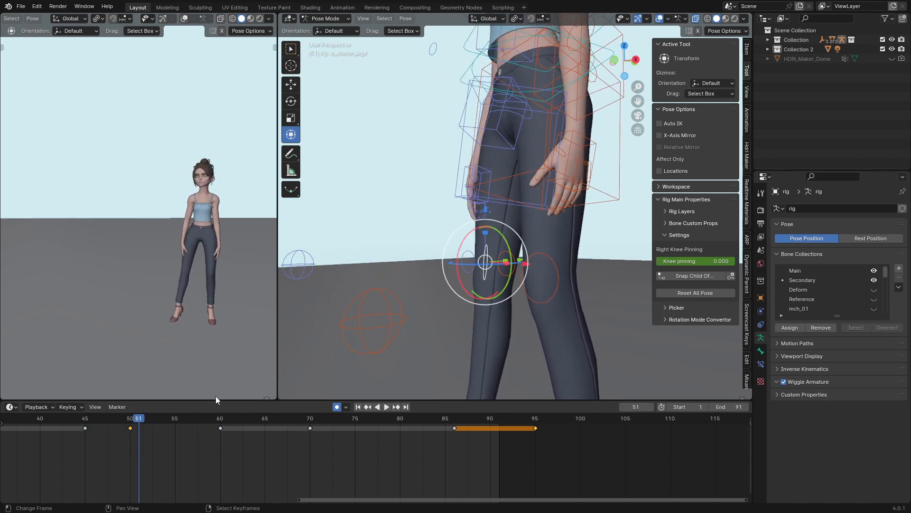
{"action": "right_click", "coordinate": [129, 428]}
{"action": "key", "text": "x"}
{"action": "left_click", "coordinate": [129, 429]}
{"action": "left_click_drag", "start_coordinate": [130, 441], "coordinate": [58, 446]}
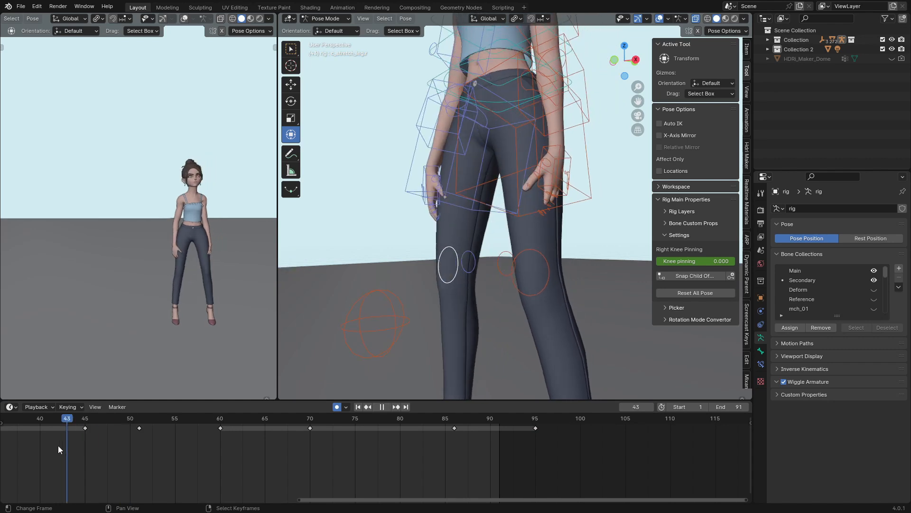
{"action": "key", "text": "space"}
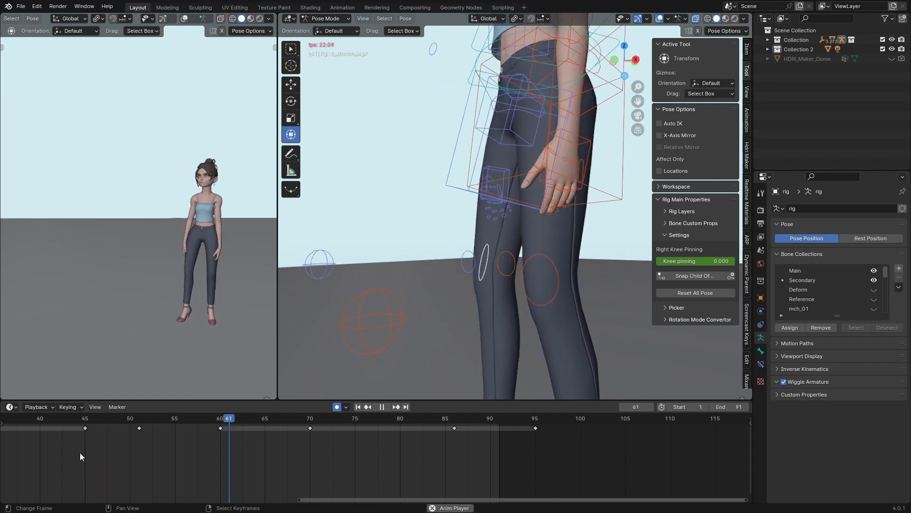
Reposition the right knee control at frame 51.
{"action": "left_click_drag", "start_coordinate": [85, 453], "coordinate": [136, 457]}
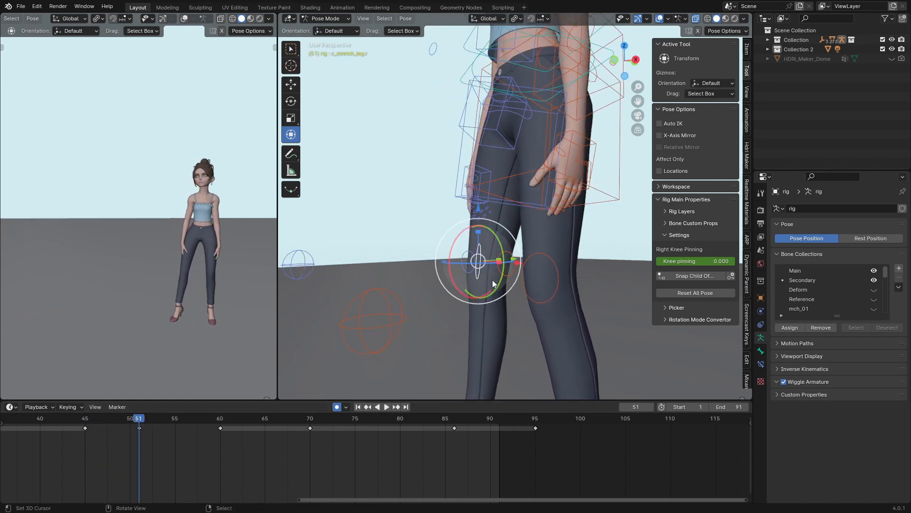
{"action": "key", "text": "g"}
{"action": "left_click", "coordinate": [497, 283]}
Rotate the right upper arm FK control at frame 51.
{"action": "middle_click_drag", "start_coordinate": [453, 166], "coordinate": [515, 157]}
{"action": "middle_click_drag", "start_coordinate": [444, 135], "coordinate": [443, 199], "text": "shift"}
{"action": "middle_click_drag", "start_coordinate": [402, 61], "coordinate": [460, 225], "text": "shift"}
{"action": "left_click", "coordinate": [392, 137]}
{"action": "scroll", "coordinate": [441, 265], "scroll_direction": "down", "scroll_amount": 3}
{"action": "key", "text": "r"}
{"action": "left_click", "coordinate": [473, 303]}
{"action": "scroll", "coordinate": [395, 237], "scroll_direction": "up", "scroll_amount": 3}
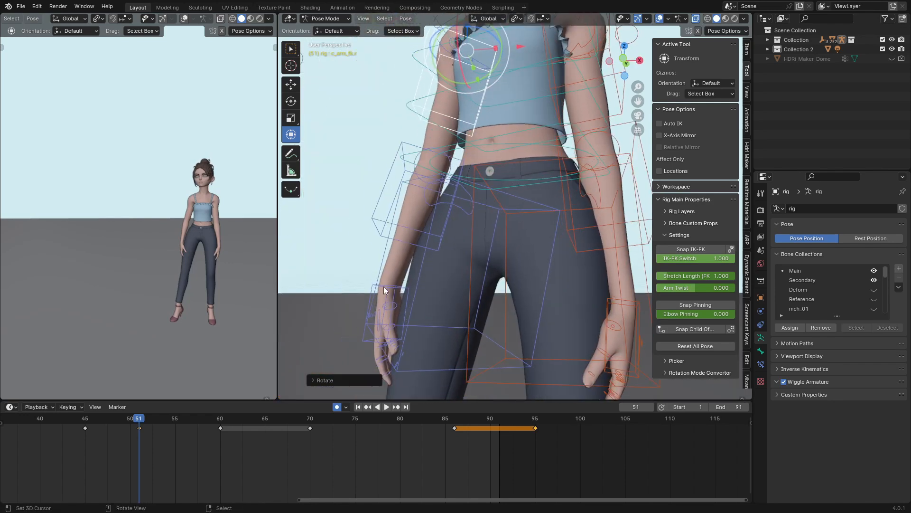
Replay the arm movement with the right hand FK control selected, and rotate the hand at frame 47.
{"action": "right_click", "coordinate": [384, 286]}
{"action": "middle_click_drag", "start_coordinate": [383, 286], "coordinate": [467, 252]}
{"action": "left_click", "coordinate": [92, 466]}
{"action": "key", "text": "space"}
{"action": "key", "text": "space"}
{"action": "left_click", "coordinate": [103, 466]}
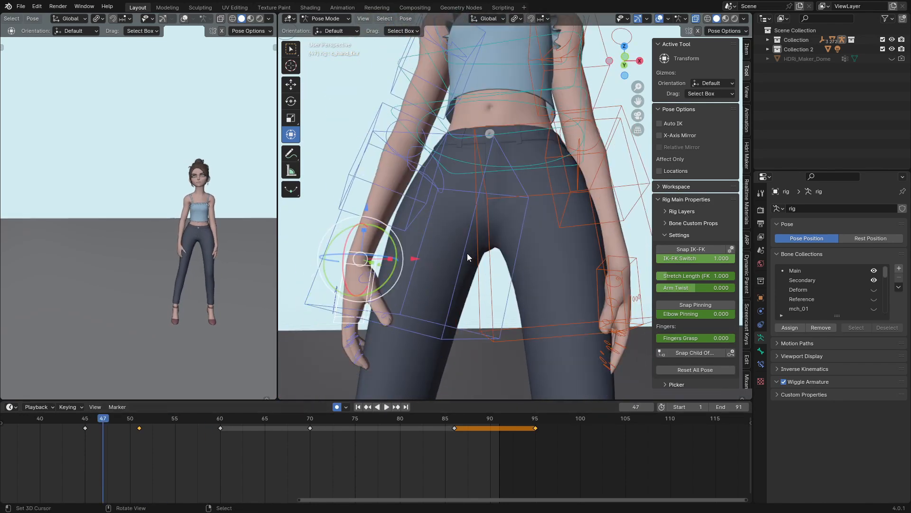
{"action": "key", "text": "r"}
{"action": "middle_click_drag", "start_coordinate": [365, 345], "coordinate": [441, 254], "text": "shift"}
Rotate the base controls of the right ring and middle fingers at frame 47 and replay the hand motion.
{"action": "right_click", "coordinate": [433, 223]}
{"action": "key", "text": "r"}
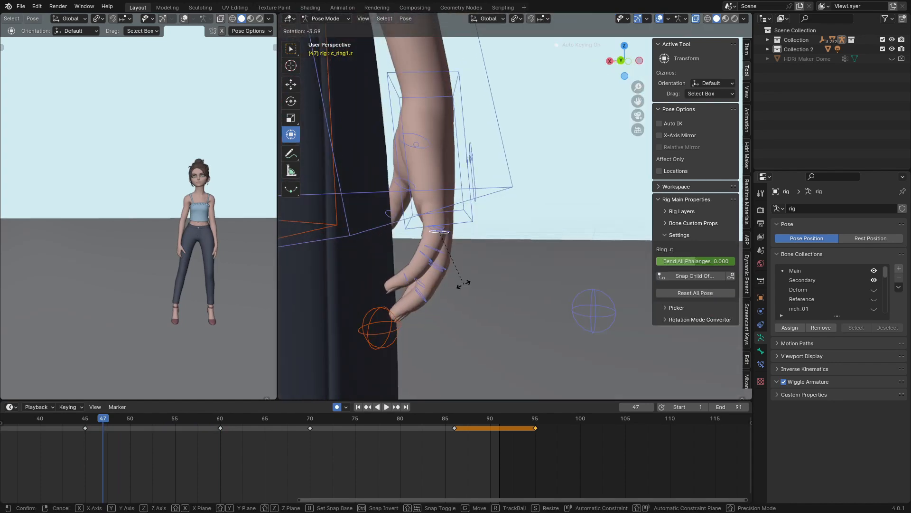
{"action": "left_click", "coordinate": [461, 280]}
{"action": "right_click", "coordinate": [430, 219]}
{"action": "middle_click_drag", "start_coordinate": [431, 219], "coordinate": [408, 266]}
{"action": "key", "text": "r"}
{"action": "left_click", "coordinate": [464, 290]}
{"action": "left_click", "coordinate": [71, 448]}
{"action": "key", "text": "space"}
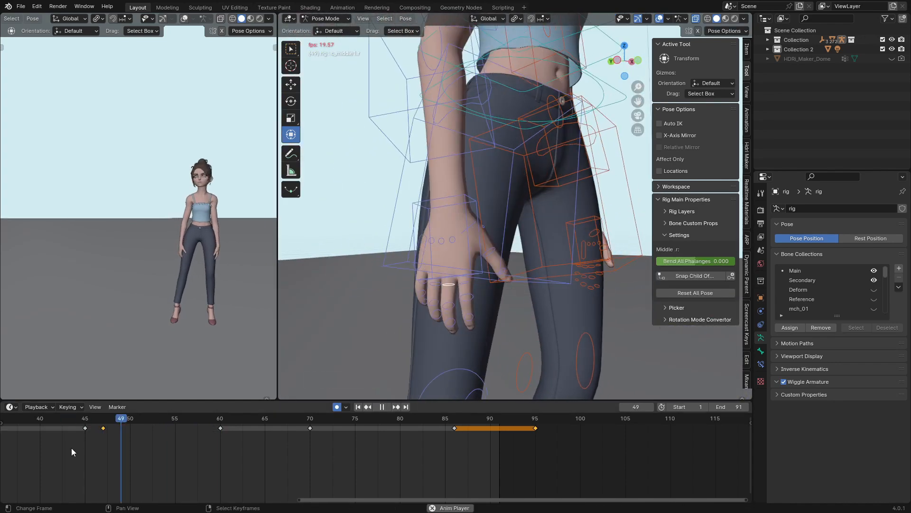
Adjust the rotation of one more right-hand control and replay the motion from about frame 50.
{"action": "key", "text": "space"}
{"action": "middle_click_drag", "start_coordinate": [456, 285], "coordinate": [512, 265]}
{"action": "right_click", "coordinate": [488, 256]}
{"action": "key", "text": "r"}
{"action": "left_click", "coordinate": [532, 237]}
{"action": "middle_click_drag", "start_coordinate": [532, 237], "coordinate": [485, 301]}
{"action": "left_click", "coordinate": [129, 437]}
{"action": "key", "text": "space"}
{"action": "left_click", "coordinate": [129, 437]}
{"action": "key", "text": "space"}
Rotate several right-hand controls to refine the hand and finger pose.
{"action": "key", "text": "r"}
{"action": "left_click", "coordinate": [556, 256]}
{"action": "key", "text": "r"}
{"action": "left_click", "coordinate": [529, 282]}
{"action": "right_click", "coordinate": [526, 218]}
{"action": "key", "text": "r"}
{"action": "right_click", "coordinate": [430, 252]}
{"action": "key", "text": "r"}
{"action": "left_click", "coordinate": [560, 218]}
Select all rig controls, insert keyframes for the whole pose at frame 60, and replay the motion.
{"action": "right_click", "coordinate": [397, 286]}
{"action": "right_click", "coordinate": [397, 285]}
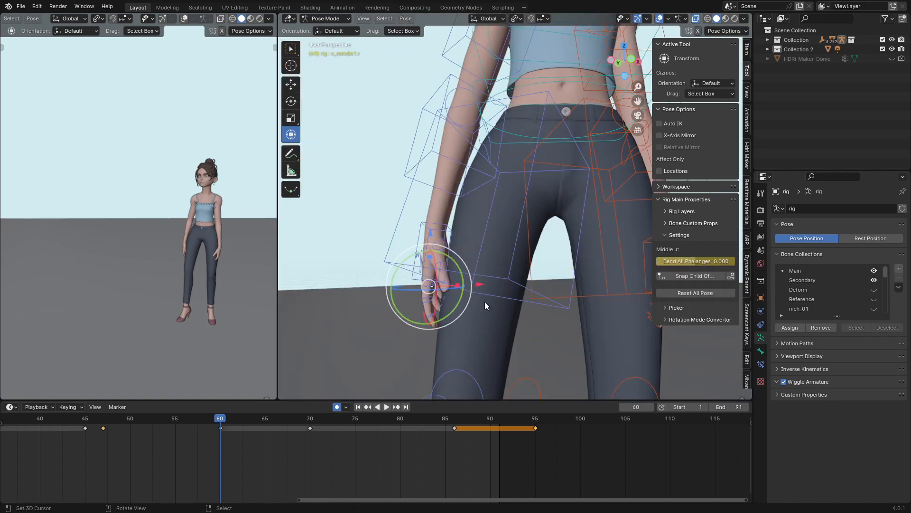
{"action": "right_click", "coordinate": [438, 288]}
{"action": "right_click", "coordinate": [438, 289]}
{"action": "key", "text": "a"}
{"action": "key", "text": "i"}
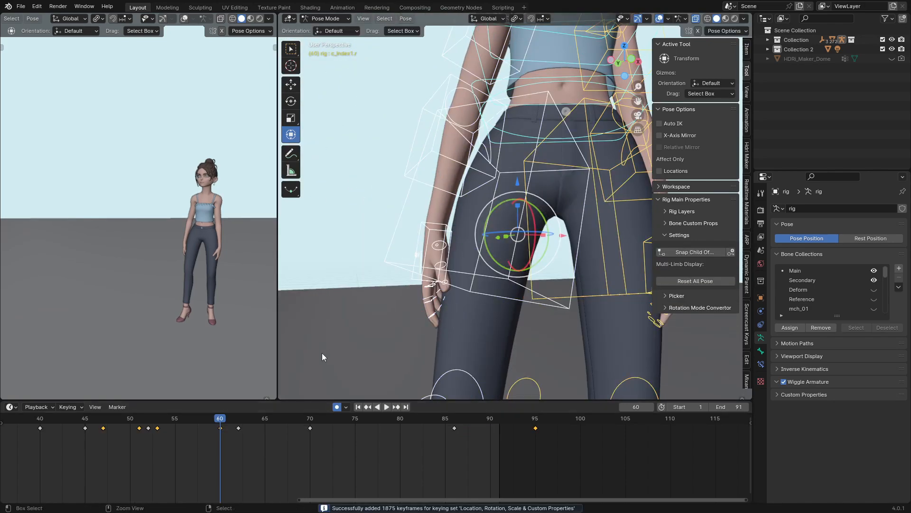
{"action": "key", "text": "space"}
{"action": "left_click", "coordinate": [155, 439]}
{"action": "left_click", "coordinate": [155, 440]}
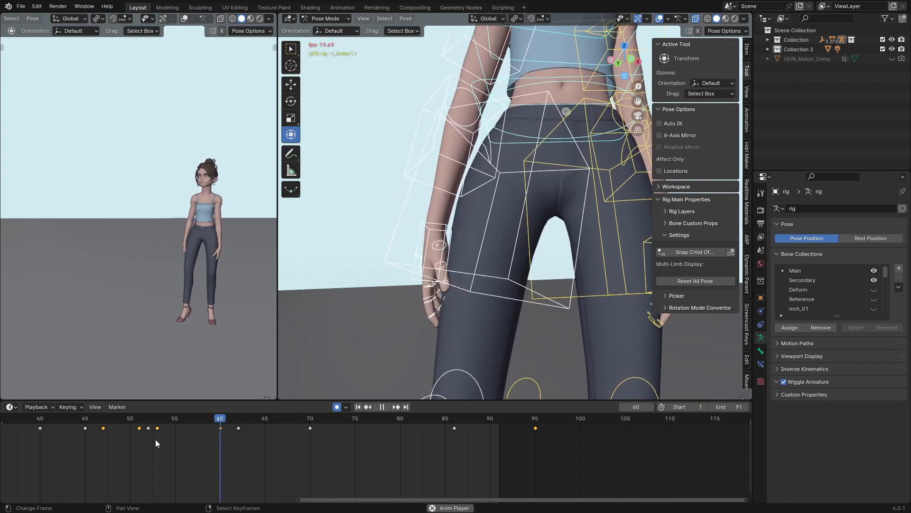
Rotate the root control and the left upper arm FK control at frame 70.
{"action": "middle_click_drag", "start_coordinate": [138, 217], "coordinate": [220, 309]}
{"action": "scroll", "coordinate": [221, 309], "scroll_direction": "down", "scroll_amount": 4}
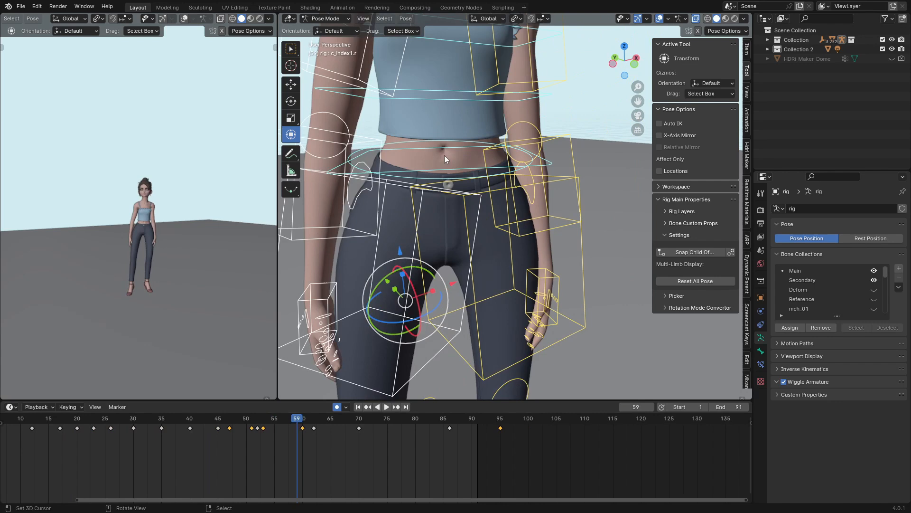
{"action": "right_click", "coordinate": [394, 140]}
{"action": "left_click", "coordinate": [224, 440]}
{"action": "left_click_drag", "start_coordinate": [225, 439], "coordinate": [360, 444]}
{"action": "middle_click_drag", "start_coordinate": [467, 189], "coordinate": [454, 184]}
{"action": "scroll", "coordinate": [454, 184], "scroll_direction": "down", "scroll_amount": 2}
{"action": "middle_click_drag", "start_coordinate": [553, 203], "coordinate": [547, 187]}
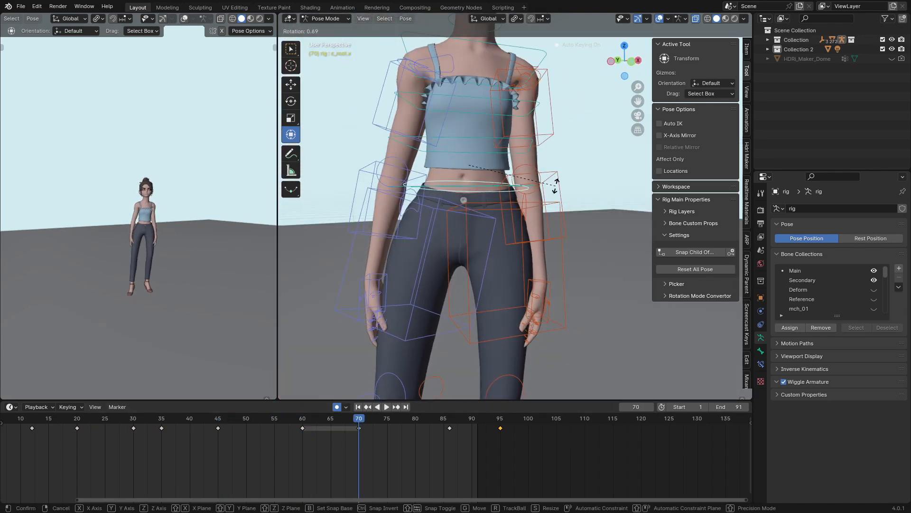
{"action": "left_click", "coordinate": [551, 95]}
Replay the whole weight shift and examine the body motion in the second viewport.
{"action": "left_click", "coordinate": [283, 449]}
{"action": "key", "text": "space"}
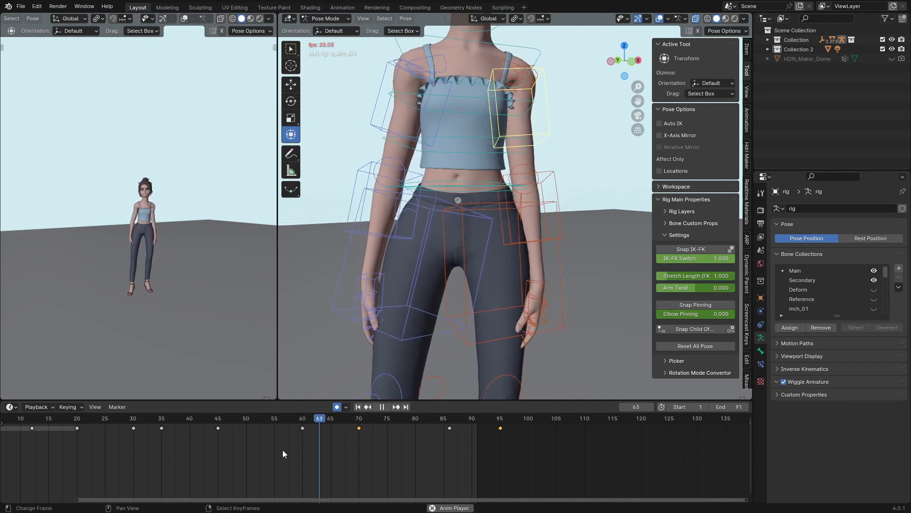
{"action": "scroll", "coordinate": [141, 240], "scroll_direction": "up", "scroll_amount": 9}
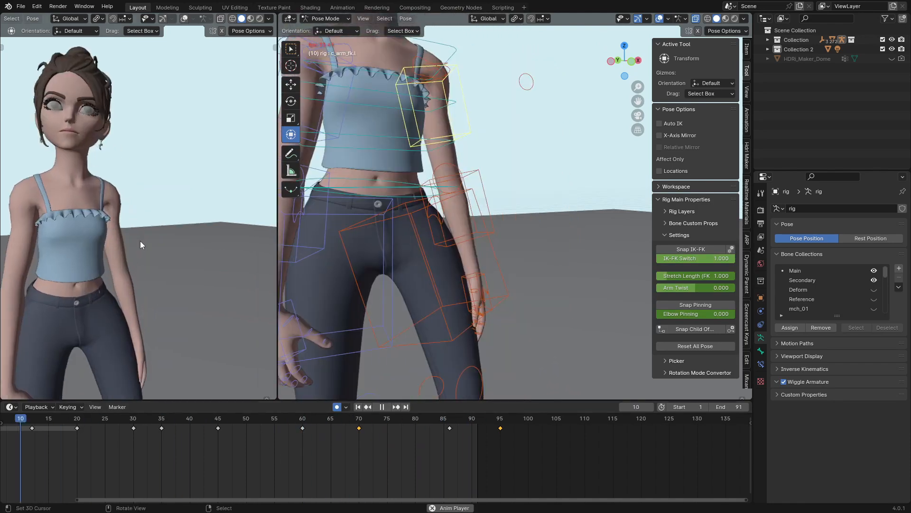
{"action": "scroll", "coordinate": [124, 231], "scroll_direction": "down", "scroll_amount": 5}
{"action": "middle_click_drag", "start_coordinate": [126, 232], "coordinate": [131, 219], "text": "shift"}
{"action": "scroll", "coordinate": [189, 440], "scroll_direction": "down", "scroll_amount": 6}
{"action": "key", "text": "space"}
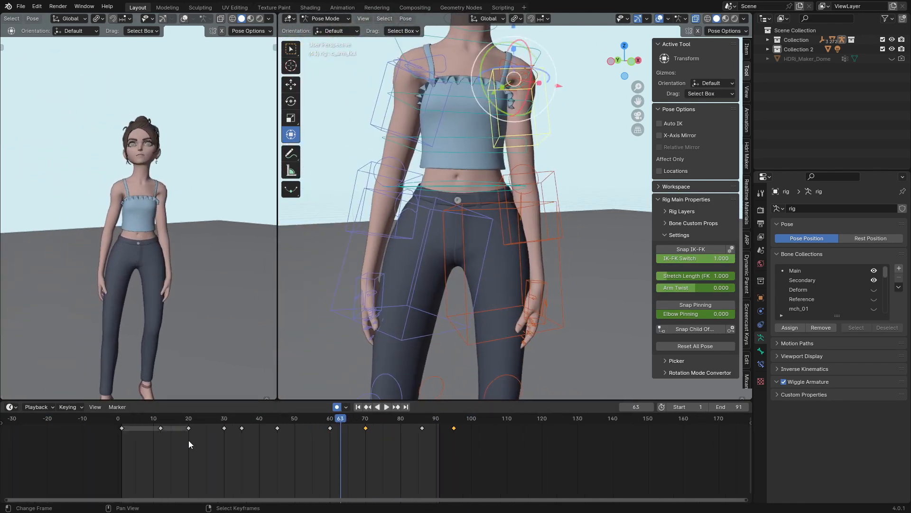
Replay the motion and rotate the right hand FK control at frame 45 to refine the wrist pose.
{"action": "left_click_drag", "start_coordinate": [189, 441], "coordinate": [277, 445]}
{"action": "key", "text": "space"}
{"action": "left_click", "coordinate": [232, 433]}
{"action": "left_click", "coordinate": [438, 133]}
{"action": "key", "text": "ctrl+v"}
{"action": "key", "text": "space"}
{"action": "key", "text": "space"}
{"action": "key", "text": "r"}
{"action": "left_click", "coordinate": [404, 285]}
{"action": "right_click", "coordinate": [387, 315]}
{"action": "key", "text": "r"}
{"action": "left_click", "coordinate": [476, 301]}
{"action": "middle_click_drag", "start_coordinate": [428, 315], "coordinate": [508, 323]}
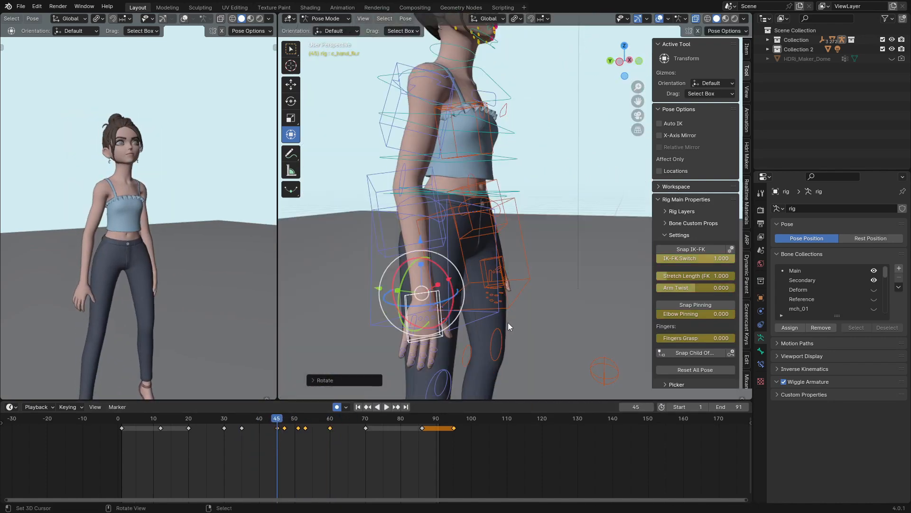
Rotate the right hand FK control at frame 53, adjust the right upper arm FK control's rotation, and replay the motion.
{"action": "scroll", "coordinate": [380, 442], "scroll_direction": "up", "scroll_amount": 2}
{"action": "key", "text": "space"}
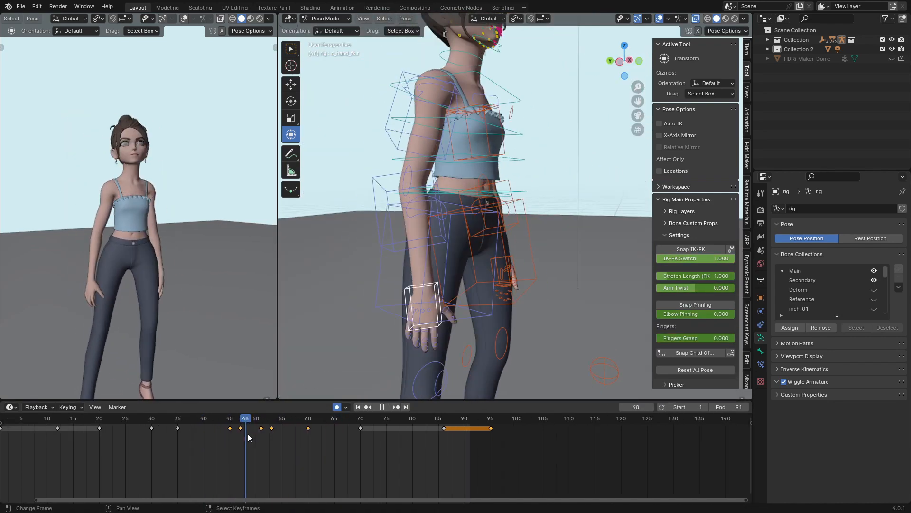
{"action": "key", "text": "space"}
{"action": "mouse_move", "coordinate": [259, 437]}
{"action": "left_mouse_down"}
{"action": "mouse_move", "coordinate": [227, 432]}
{"action": "mouse_move", "coordinate": [246, 439]}
{"action": "left_mouse_up"}
{"action": "key", "text": "space"}
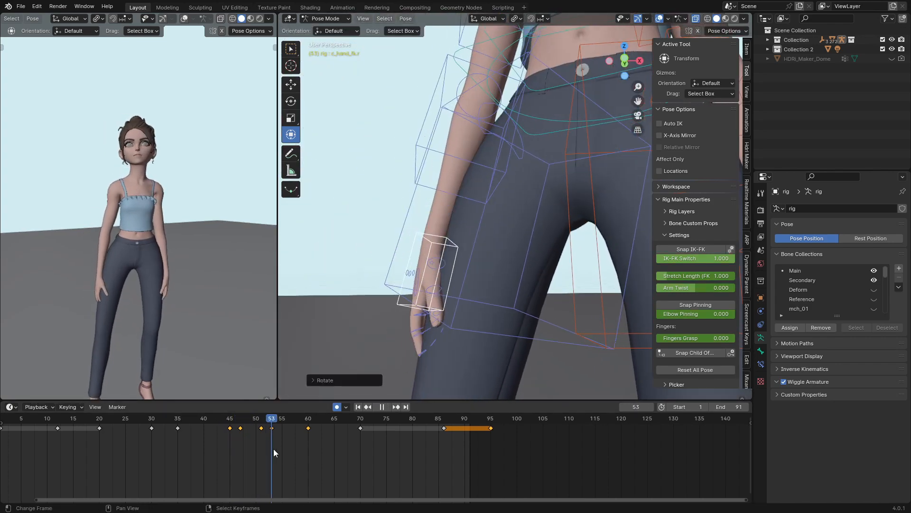
{"action": "left_click", "coordinate": [487, 326]}
{"action": "scroll", "coordinate": [503, 228], "scroll_direction": "down", "scroll_amount": 2}
{"action": "left_click", "coordinate": [517, 122]}
{"action": "key", "text": "r"}
{"action": "left_click", "coordinate": [510, 142]}
{"action": "left_click_drag", "start_coordinate": [266, 432], "coordinate": [167, 441]}
{"action": "key", "text": "space"}
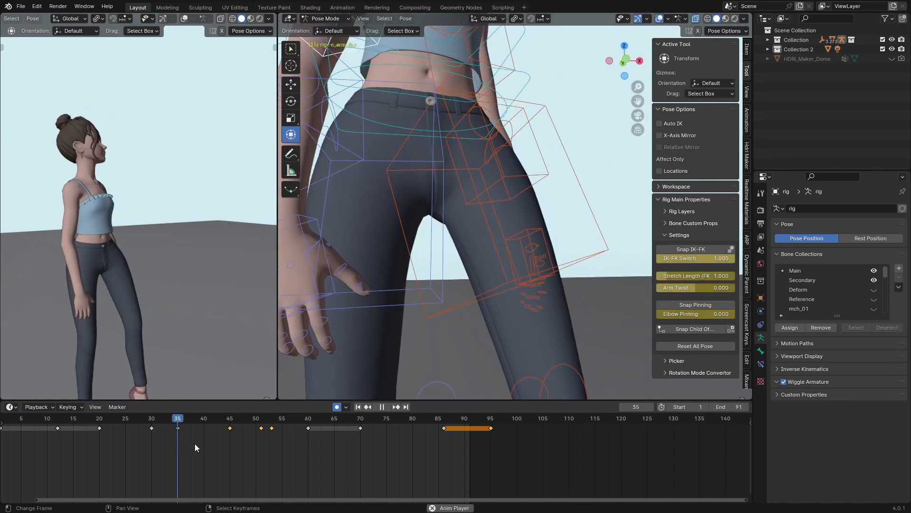
Delete the right hand FK control's keyframe at frame 51 and replay the hand motion.
{"action": "left_click", "coordinate": [195, 444]}
{"action": "mouse_move", "coordinate": [251, 438]}
{"action": "left_mouse_down"}
{"action": "mouse_move", "coordinate": [269, 437]}
{"action": "mouse_move", "coordinate": [262, 466]}
{"action": "mouse_move", "coordinate": [274, 462]}
{"action": "mouse_move", "coordinate": [266, 442]}
{"action": "left_mouse_up"}
{"action": "left_click", "coordinate": [248, 436]}
{"action": "key", "text": "space"}
{"action": "left_click", "coordinate": [438, 261]}
{"action": "left_click", "coordinate": [263, 433]}
{"action": "right_click", "coordinate": [262, 430]}
{"action": "key", "text": "x"}
{"action": "left_click", "coordinate": [263, 431]}
{"action": "left_click", "coordinate": [227, 436]}
{"action": "key", "text": "space"}
{"action": "key", "text": "space"}
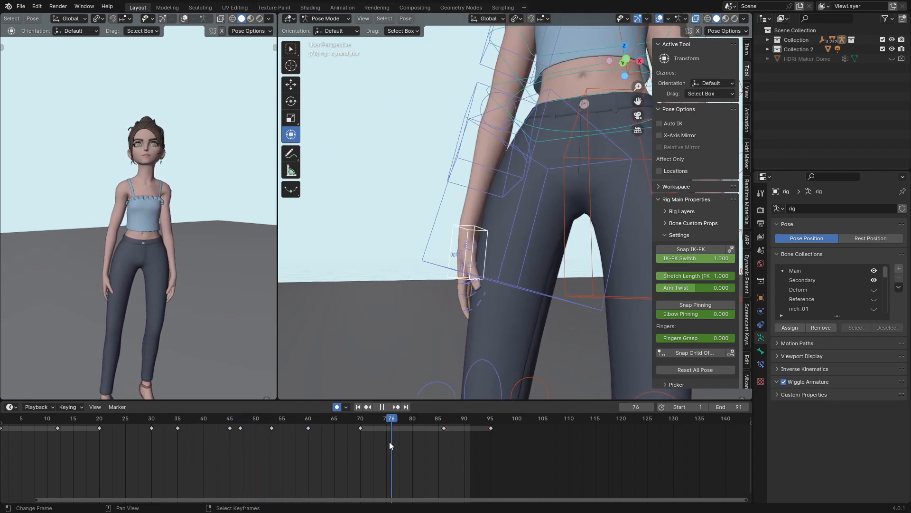
Save the file and replay the whole weight shift to check the hips and hands.
{"action": "key", "text": "space"}
{"action": "key", "text": "ctrl+s"}
{"action": "key", "text": "space"}
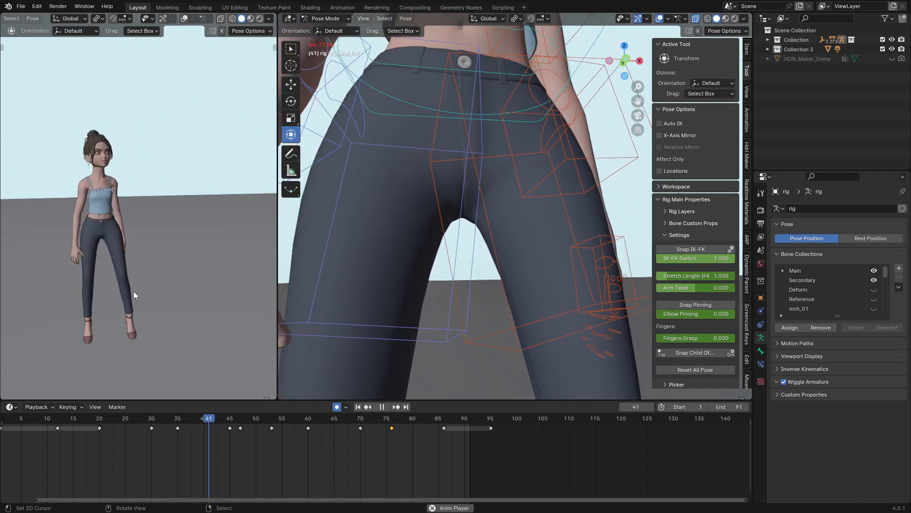
{"action": "left_click", "coordinate": [2, 423]}
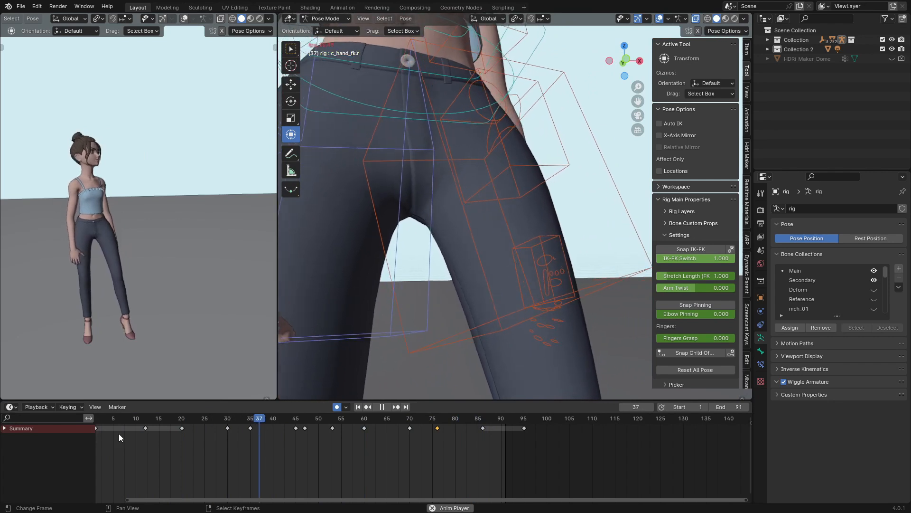
{"action": "key", "text": "space"}
{"action": "left_click_drag", "start_coordinate": [119, 434], "coordinate": [291, 450]}
Enlarge the lower editor as a Graph Editor and isolate the root master control's X Location curve with Normalize enabled.
{"action": "scroll", "coordinate": [254, 443], "scroll_direction": "down", "scroll_amount": 7}
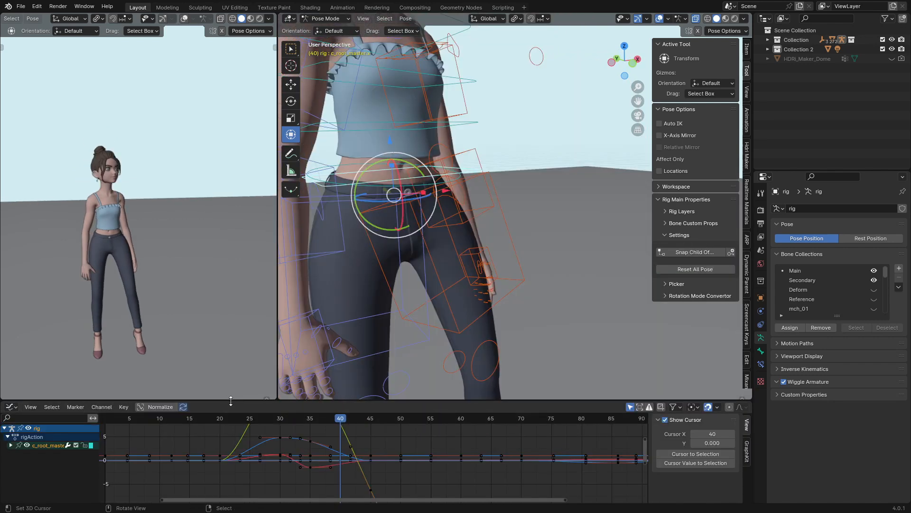
{"action": "left_click_drag", "start_coordinate": [230, 401], "coordinate": [231, 283]}
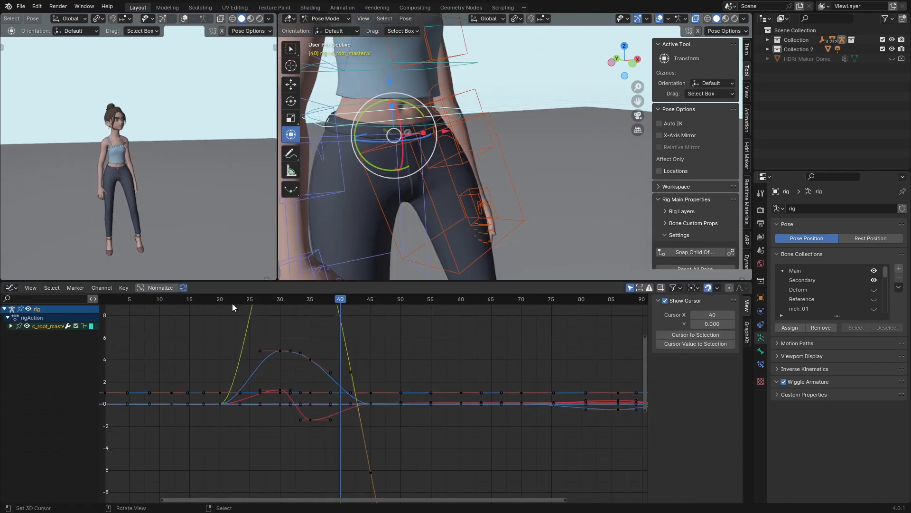
{"action": "key", "text": "Home"}
{"action": "left_click", "coordinate": [11, 326]}
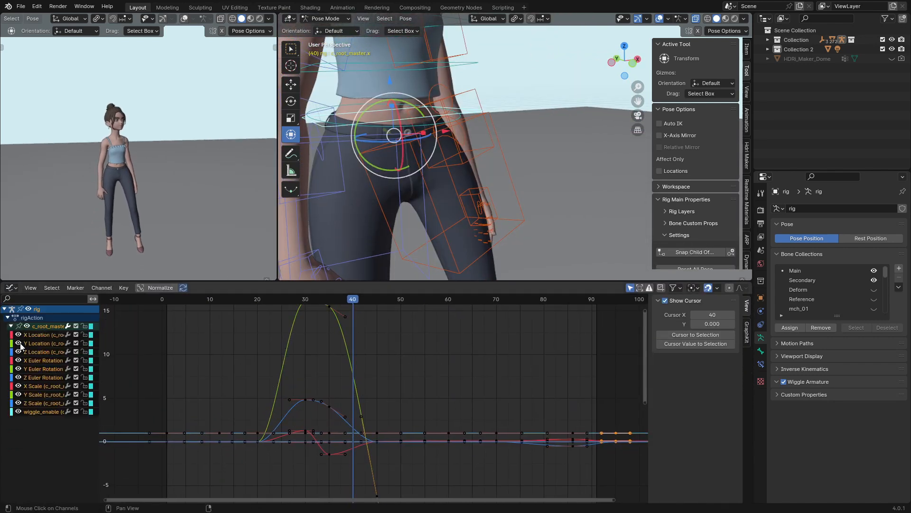
{"action": "left_click_drag", "start_coordinate": [19, 344], "coordinate": [19, 412]}
{"action": "left_click", "coordinate": [37, 335]}
{"action": "scroll", "coordinate": [343, 445], "scroll_direction": "down", "scroll_amount": 6}
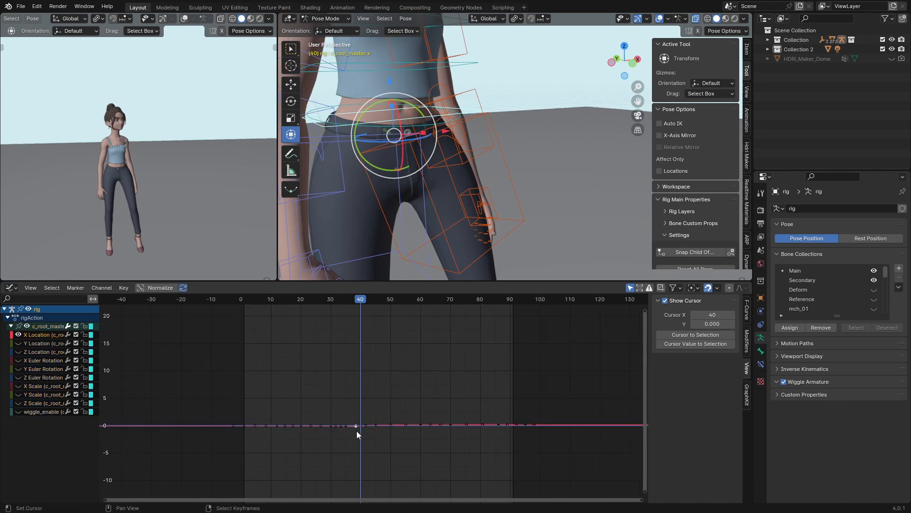
{"action": "left_click", "coordinate": [160, 288]}
{"action": "scroll", "coordinate": [362, 443], "scroll_direction": "up", "scroll_amount": 2}
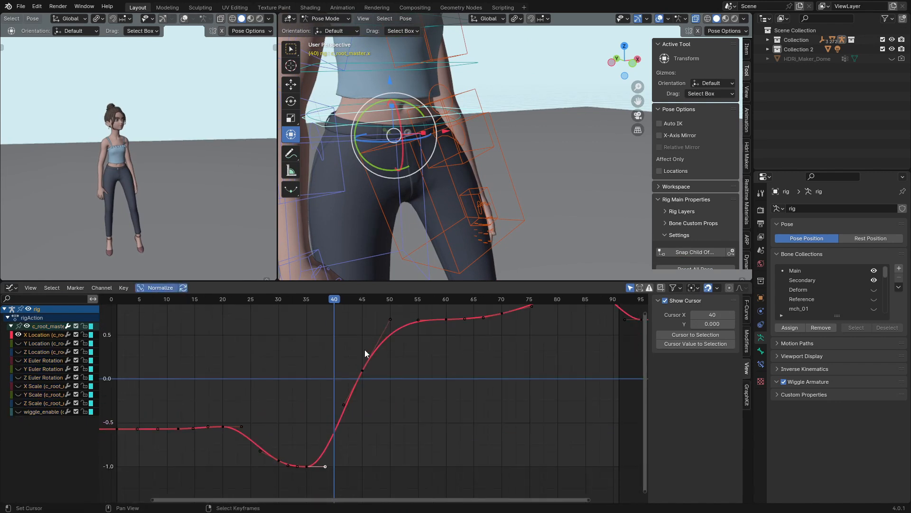
Examine the root master's X Location curve and its keyframe handles between frames 20 and 40.
{"action": "middle_click_drag", "start_coordinate": [364, 349], "coordinate": [233, 422]}
{"action": "mouse_move", "coordinate": [228, 420]}
{"action": "left_mouse_down"}
{"action": "mouse_move", "coordinate": [306, 398]}
{"action": "mouse_move", "coordinate": [265, 432]}
{"action": "mouse_move", "coordinate": [232, 433]}
{"action": "left_mouse_up"}
{"action": "scroll", "coordinate": [305, 386], "scroll_direction": "down", "scroll_amount": 3}
{"action": "scroll", "coordinate": [199, 472], "scroll_direction": "up", "scroll_amount": 3}
{"action": "left_click", "coordinate": [241, 438]}
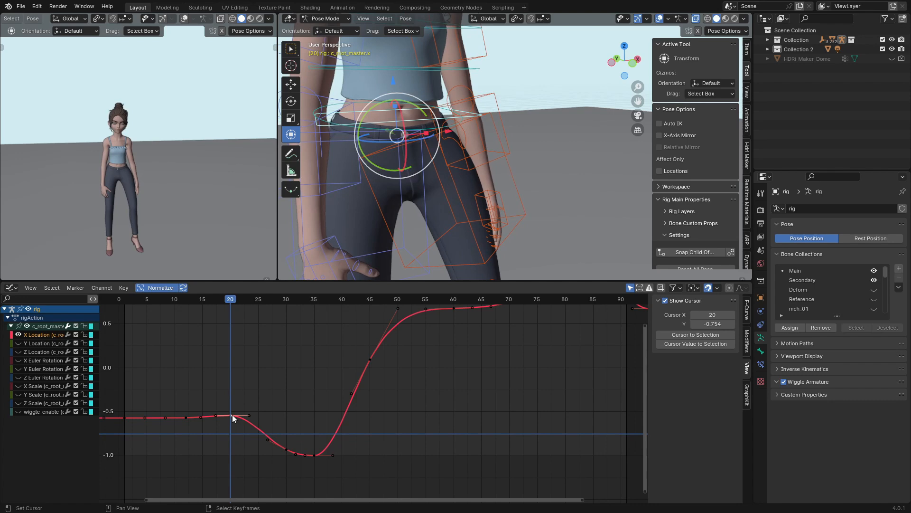
{"action": "scroll", "coordinate": [232, 415], "scroll_direction": "up", "scroll_amount": 2}
{"action": "key", "text": "g"}
{"action": "right_click", "coordinate": [238, 418]}
{"action": "middle_click_drag", "start_coordinate": [239, 418], "coordinate": [248, 393]}
{"action": "left_click", "coordinate": [261, 417]}
{"action": "right_click", "coordinate": [260, 416]}
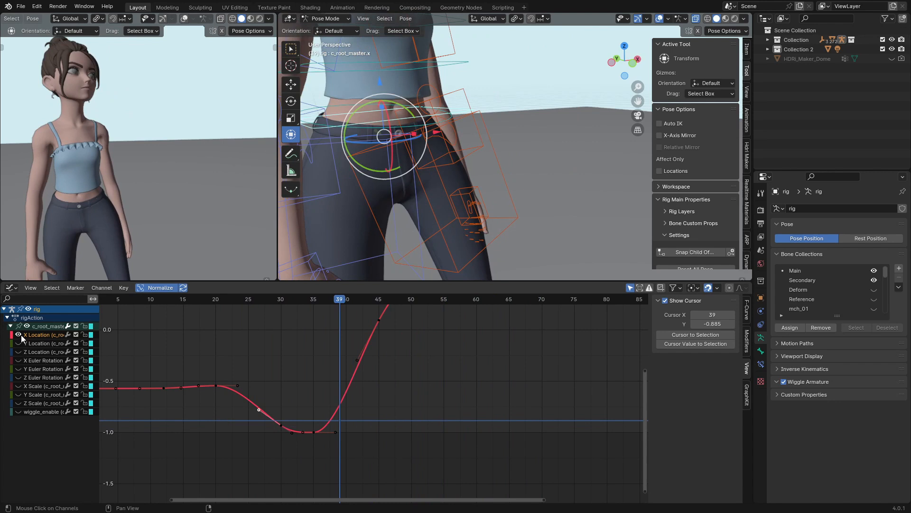
Display only the root master's Y Location curve and scrub along it to compare it with the motion.
{"action": "left_click", "coordinate": [18, 334]}
{"action": "left_click", "coordinate": [18, 342]}
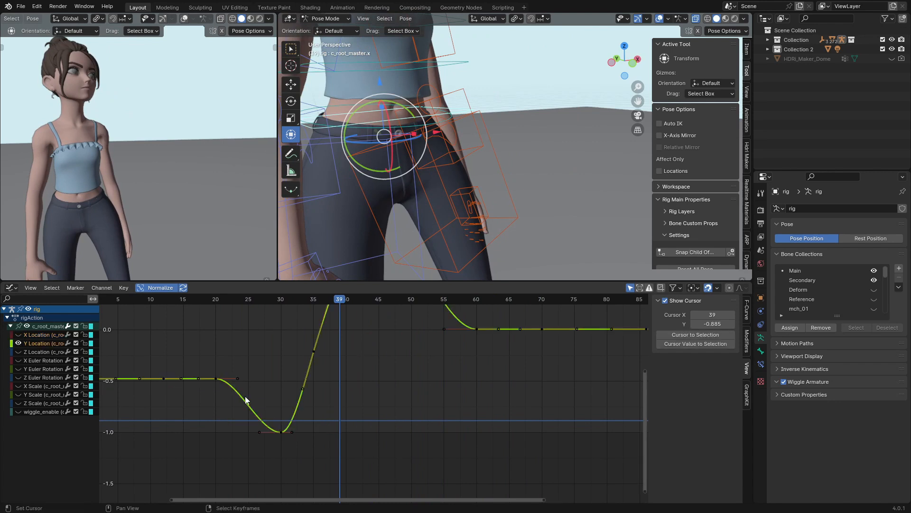
{"action": "middle_click_drag", "start_coordinate": [293, 373], "coordinate": [276, 466]}
{"action": "scroll", "coordinate": [315, 425], "scroll_direction": "down", "scroll_amount": 2}
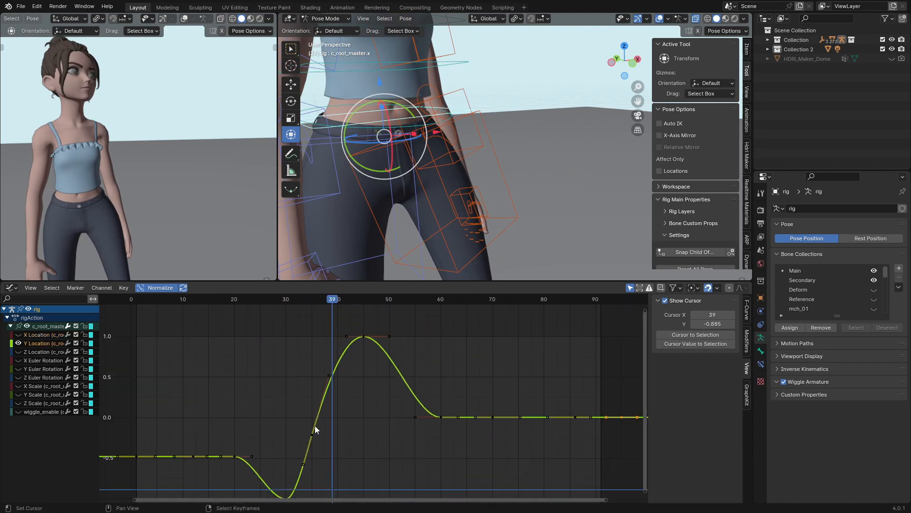
{"action": "left_click", "coordinate": [301, 384]}
{"action": "key", "text": "space"}
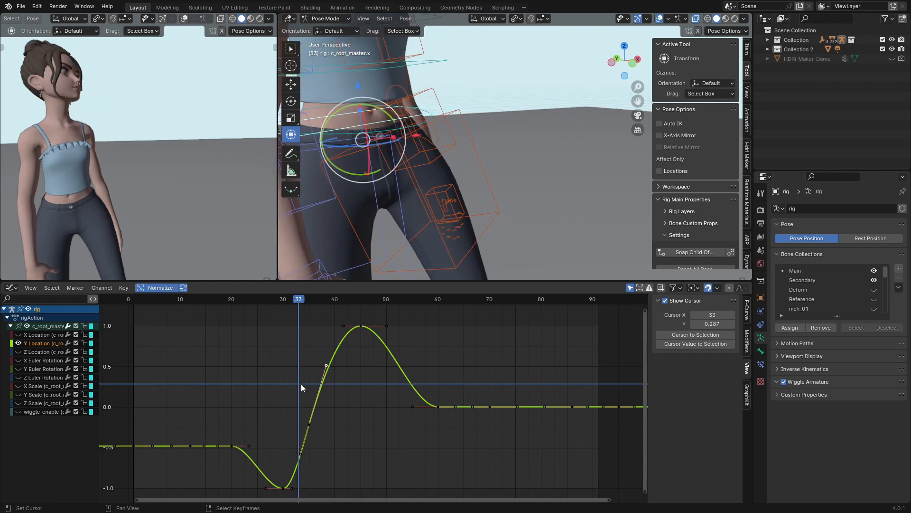
Try to move the peak keyframe of the root master's Y Location curve at frame 45.
{"action": "key", "text": "space"}
{"action": "left_click", "coordinate": [356, 331]}
{"action": "right_click", "coordinate": [360, 326]}
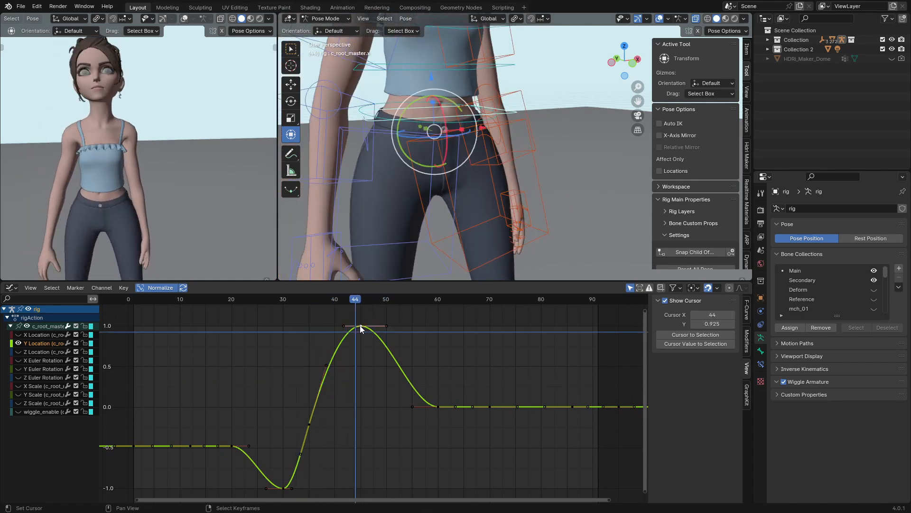
{"action": "key", "text": "g"}
{"action": "right_click", "coordinate": [356, 341]}
{"action": "left_click", "coordinate": [356, 341]}
{"action": "left_click", "coordinate": [360, 334]}
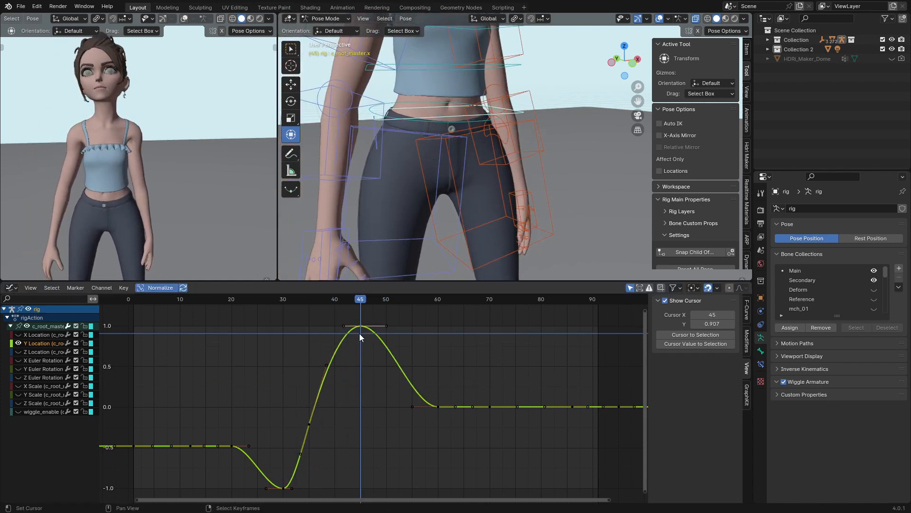
{"action": "key", "text": "g"}
{"action": "right_click", "coordinate": [350, 307]}
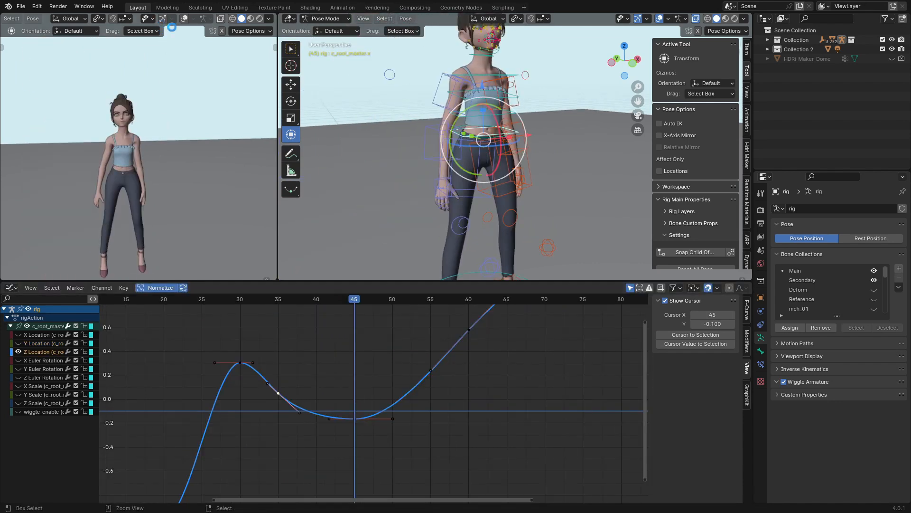
Save the file and box-select the facial controls around the character's head.
{"action": "key", "text": "ctrl+s"}
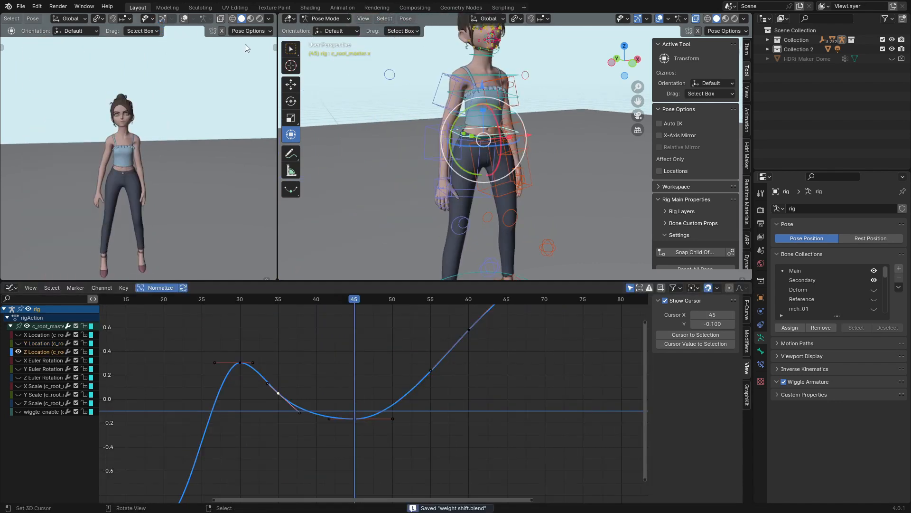
{"action": "middle_click_drag", "start_coordinate": [508, 135], "coordinate": [505, 185], "text": "shift"}
{"action": "scroll", "coordinate": [494, 143], "scroll_direction": "up", "scroll_amount": 3}
{"action": "middle_click_drag", "start_coordinate": [484, 62], "coordinate": [396, 104], "text": "shift"}
{"action": "left_click", "coordinate": [397, 105]}
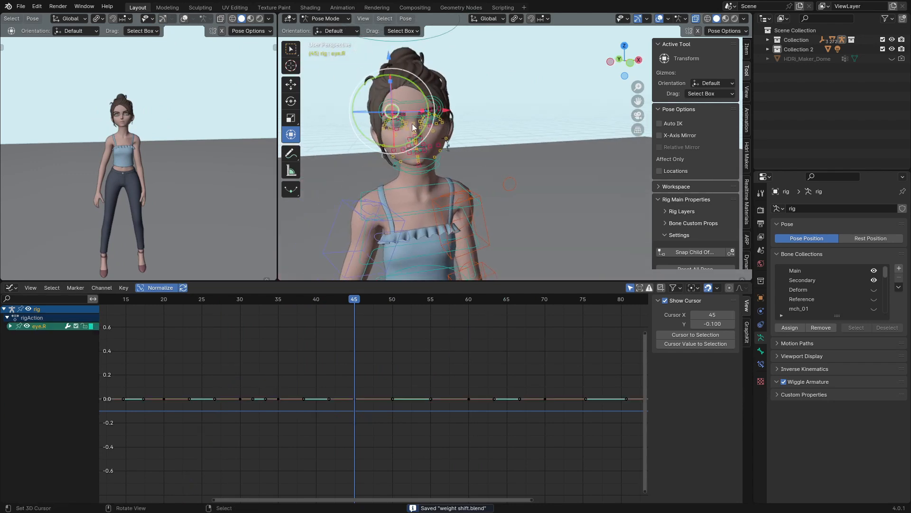
{"action": "scroll", "coordinate": [413, 123], "scroll_direction": "down", "scroll_amount": 3}
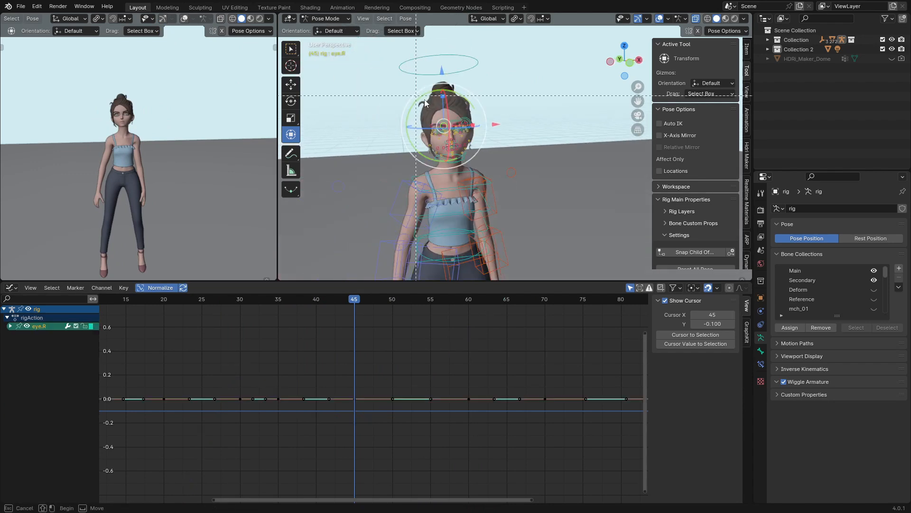
{"action": "key", "text": "a"}
{"action": "scroll", "coordinate": [488, 164], "scroll_direction": "up", "scroll_amount": 1}
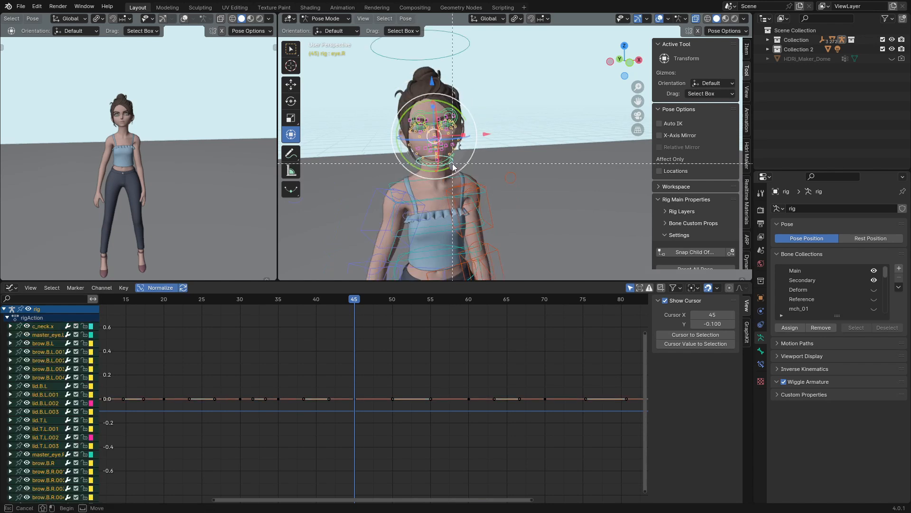
{"action": "right_click", "coordinate": [451, 164], "text": "shift"}
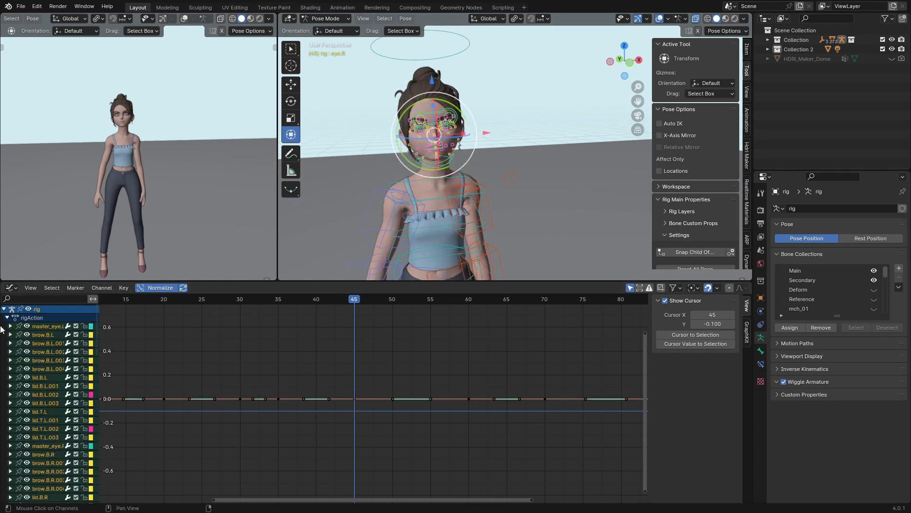
Switch the Graph Editor to the Timeline, reselect the facial controls, and delete all their keyframes.
{"action": "left_click", "coordinate": [9, 288]}
{"action": "left_click", "coordinate": [176, 313]}
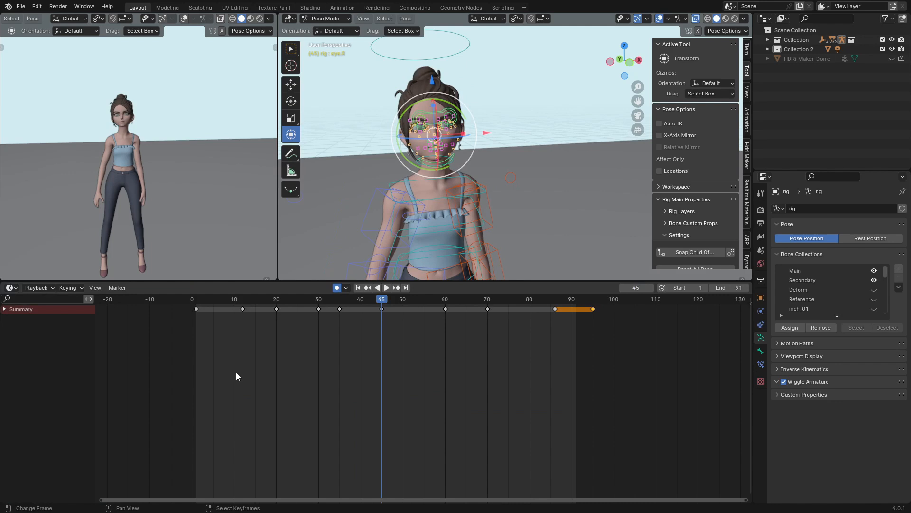
{"action": "right_click", "coordinate": [289, 368]}
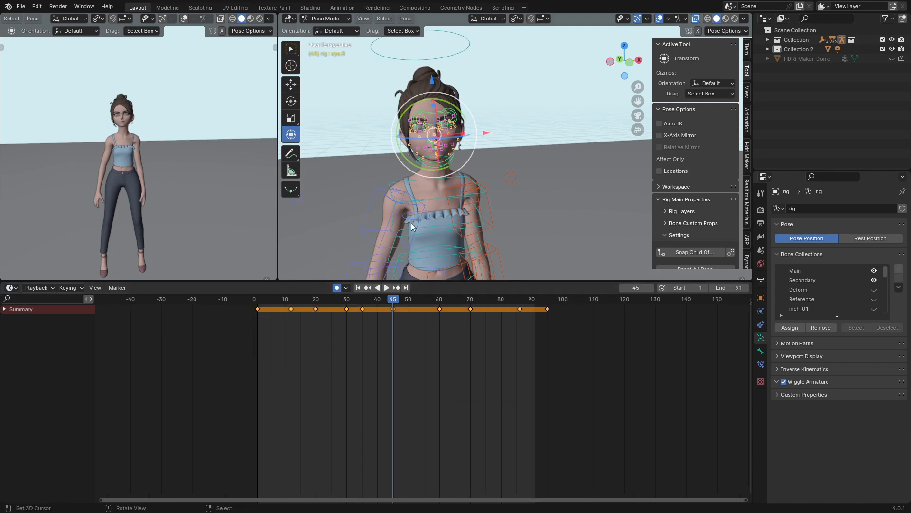
{"action": "right_click", "coordinate": [450, 135]}
{"action": "key", "text": "b"}
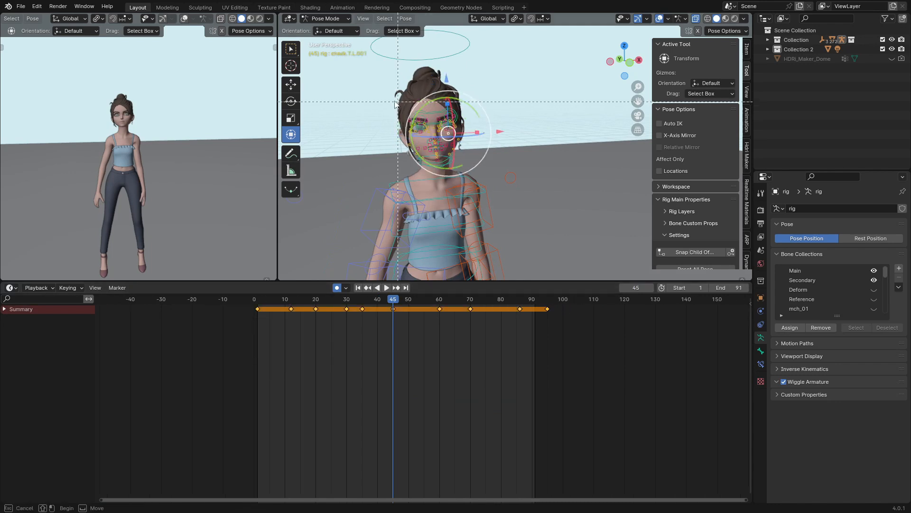
{"action": "left_click_drag", "start_coordinate": [403, 103], "coordinate": [496, 158]}
{"action": "scroll", "coordinate": [510, 157], "scroll_direction": "up", "scroll_amount": 3}
{"action": "key", "text": "r"}
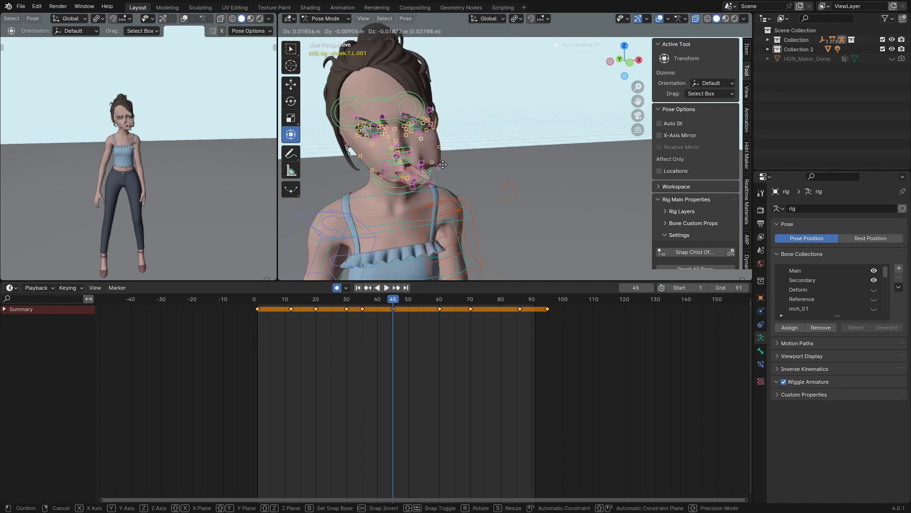
{"action": "right_click", "coordinate": [391, 332]}
{"action": "key", "text": "x"}
{"action": "left_click", "coordinate": [379, 361]}
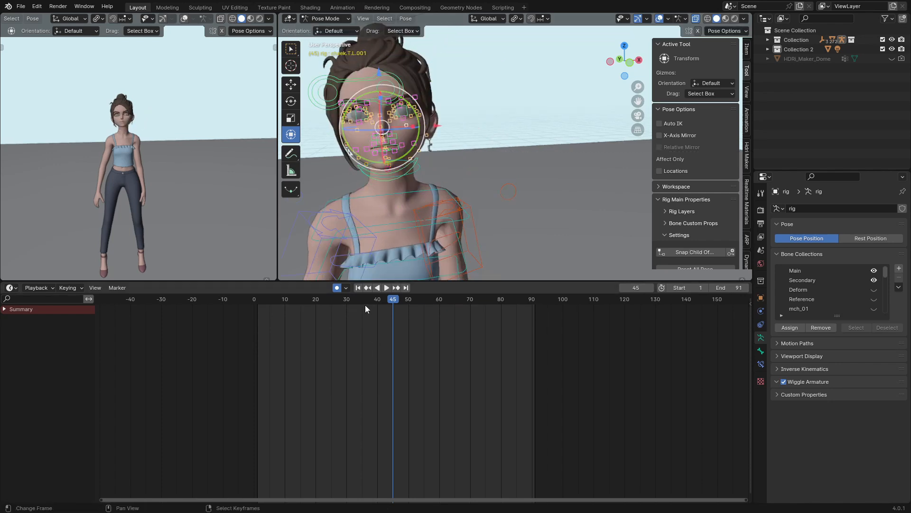
Select the body controls instead of the facial controls and hide them, leaving only the face rig displayed.
{"action": "left_click", "coordinate": [362, 289]}
{"action": "key", "text": "space"}
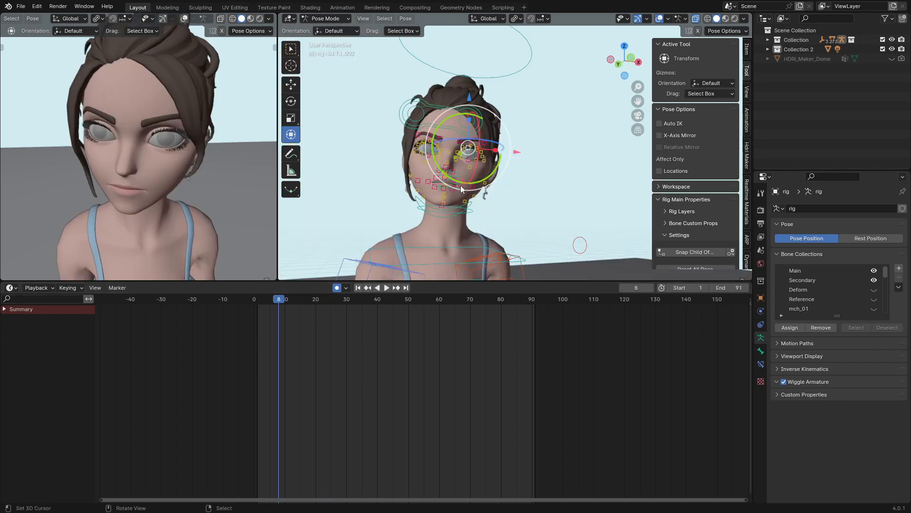
{"action": "key", "text": "b"}
{"action": "left_click_drag", "start_coordinate": [386, 101], "coordinate": [511, 200]}
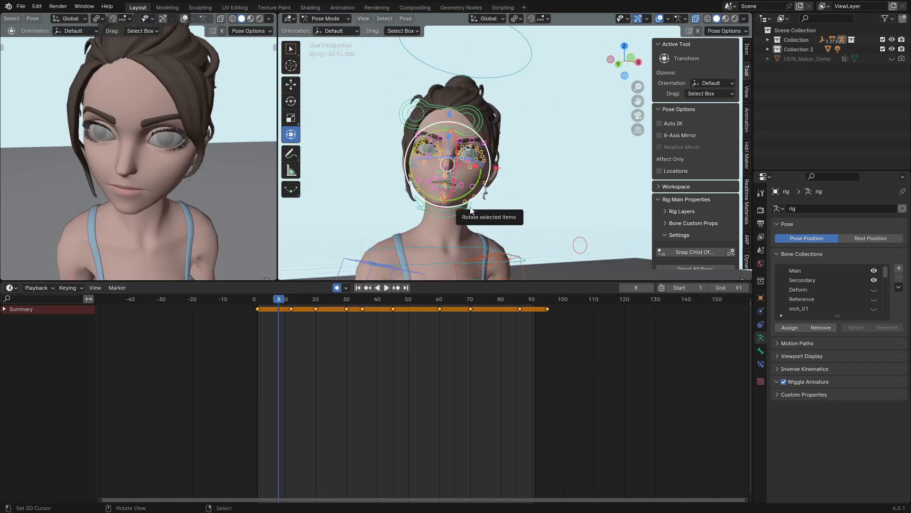
{"action": "key", "text": "a"}
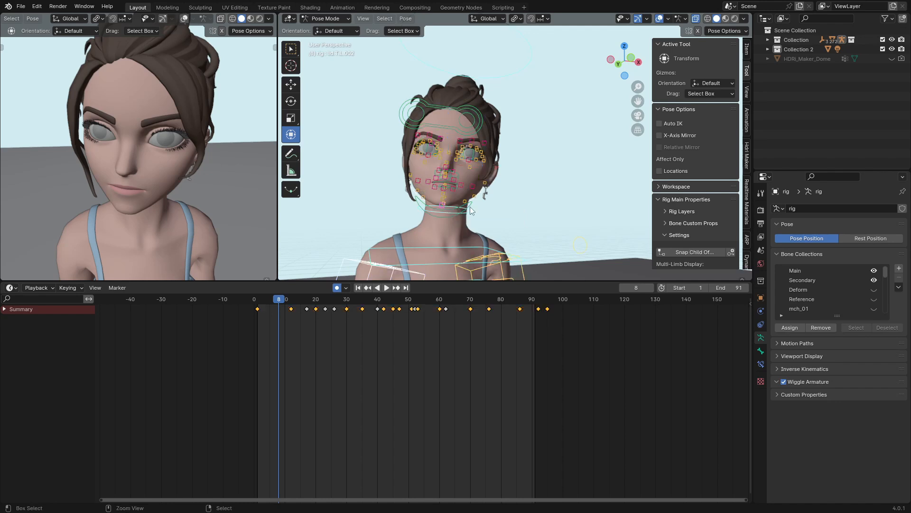
{"action": "key", "text": "h"}
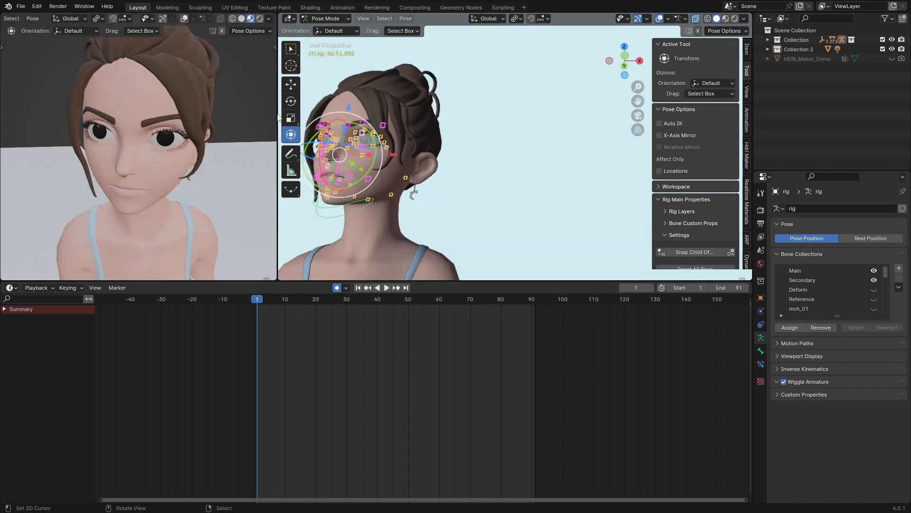
Shift the eyes control sideways at frame 1 to aim the gaze, and key the facial controls at frames 1 and 15.
{"action": "scroll", "coordinate": [361, 157], "scroll_direction": "down", "scroll_amount": 3}
{"action": "middle_click_drag", "start_coordinate": [403, 163], "coordinate": [444, 180]}
{"action": "right_click", "coordinate": [398, 128]}
{"action": "key", "text": "g"}
{"action": "left_click", "coordinate": [417, 183]}
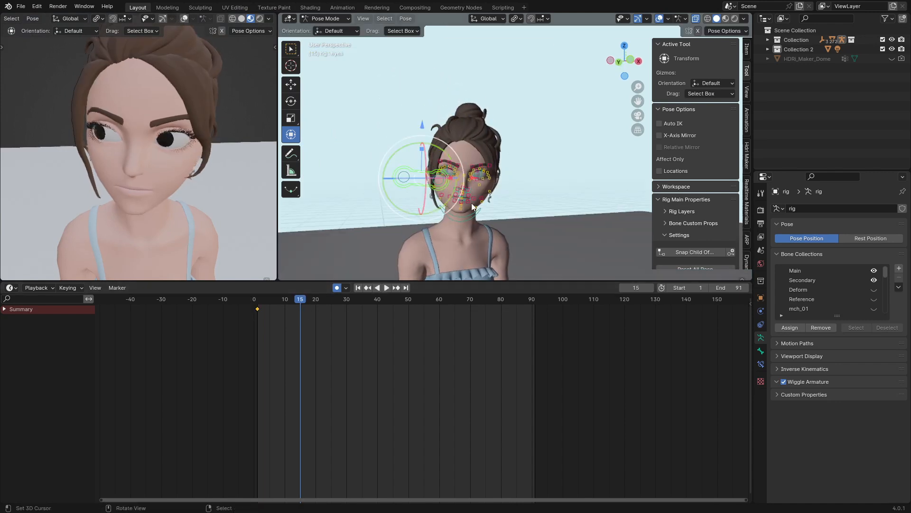
{"action": "left_click", "coordinate": [497, 186]}
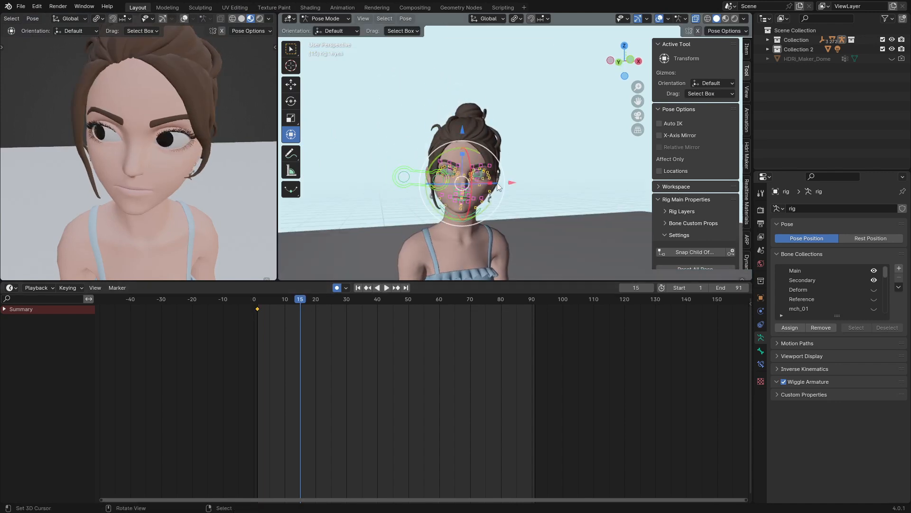
{"action": "key", "text": "i"}
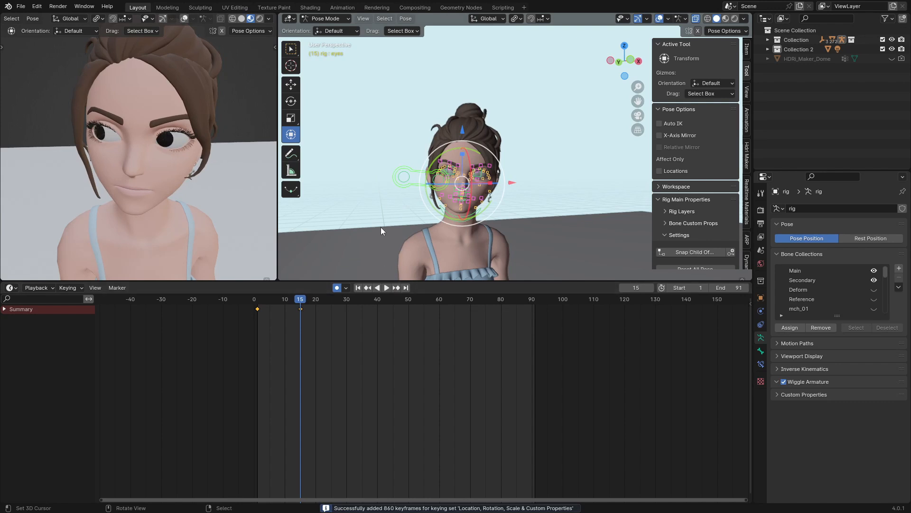
At frame 18, enable X-axis mirroring and move the upper eyelid control down to close both eyes.
{"action": "key", "text": "Right"}
{"action": "key", "text": "Right"}
{"action": "key", "text": "Right"}
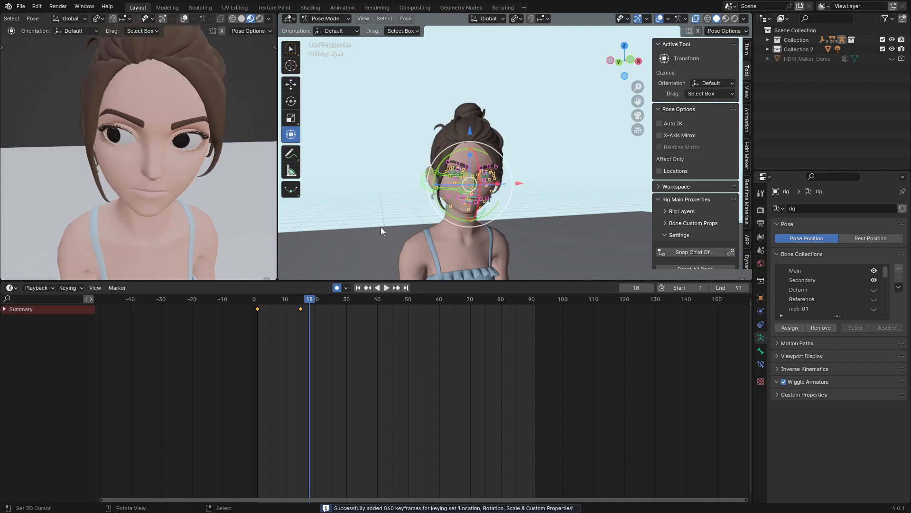
{"action": "scroll", "coordinate": [425, 138], "scroll_direction": "up", "scroll_amount": 10}
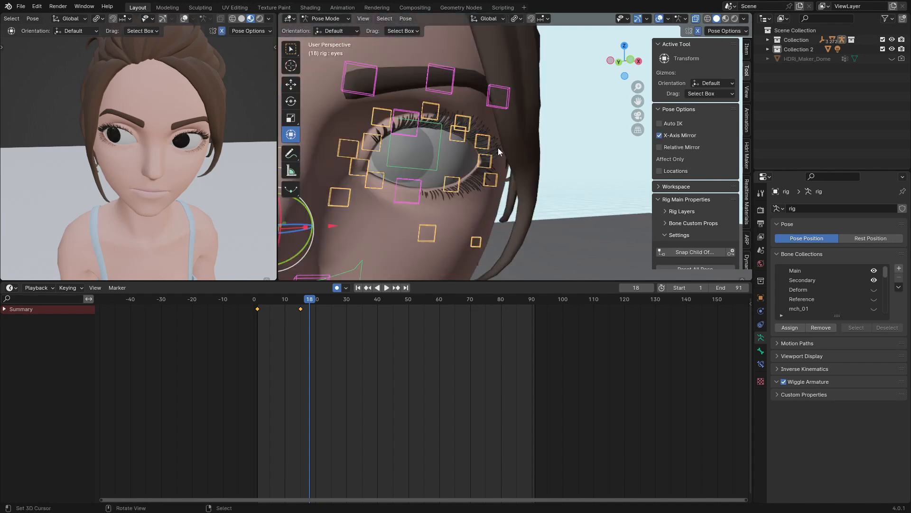
{"action": "right_click", "coordinate": [413, 136]}
{"action": "scroll", "coordinate": [413, 135], "scroll_direction": "down", "scroll_amount": 9}
{"action": "key", "text": "g"}
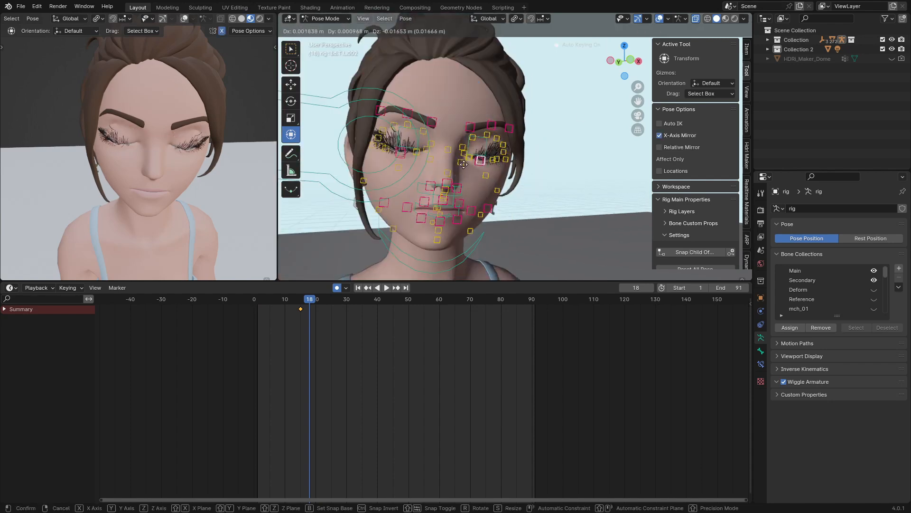
{"action": "left_click", "coordinate": [464, 164]}
Adjust the upper and lower eyelid controls at frame 18 so the lids meet in the closed-eye pose.
{"action": "scroll", "coordinate": [457, 162], "scroll_direction": "up", "scroll_amount": 4}
{"action": "middle_click_drag", "start_coordinate": [451, 161], "coordinate": [378, 119]}
{"action": "key", "text": "g"}
{"action": "left_click", "coordinate": [378, 138]}
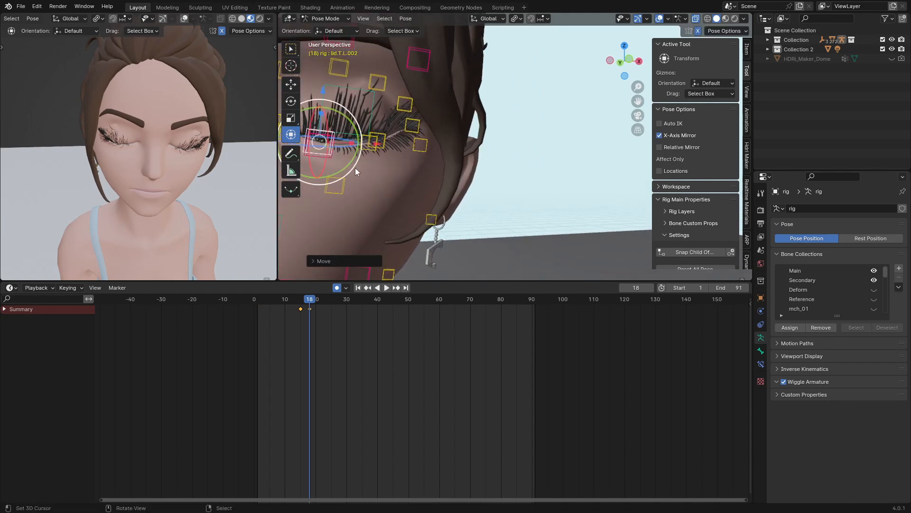
{"action": "right_click", "coordinate": [346, 183]}
{"action": "left_click", "coordinate": [333, 154]}
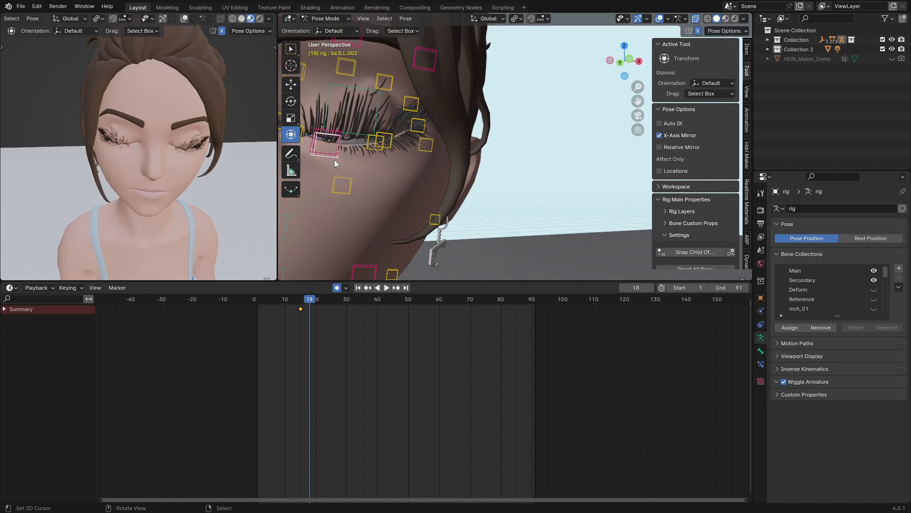
{"action": "key", "text": "g"}
{"action": "left_click", "coordinate": [346, 161]}
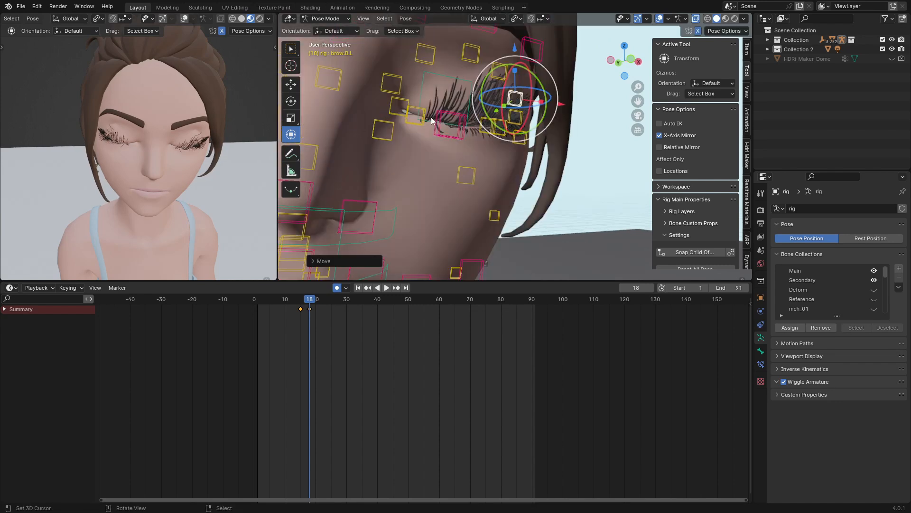
Key all facial controls at frames 18 and 21 to hold the closed eyes.
{"action": "key", "text": "a"}
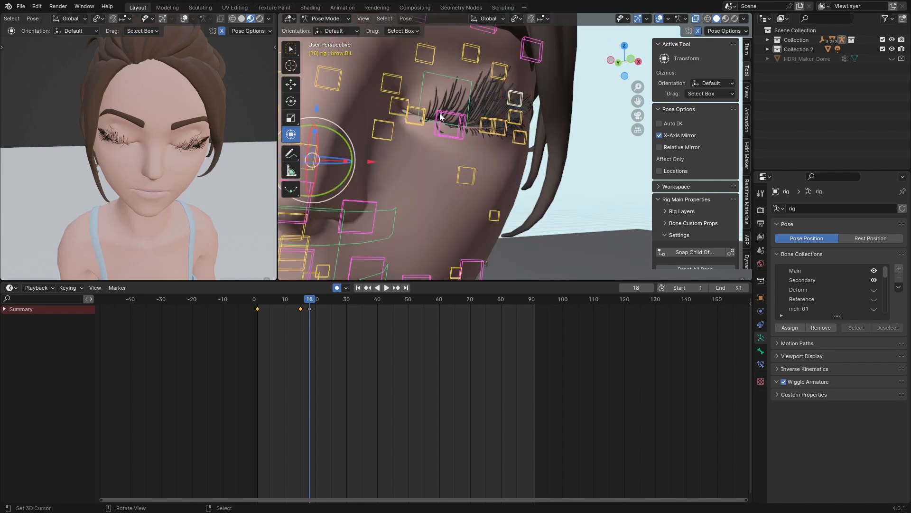
{"action": "key", "text": "i"}
{"action": "left_click_drag", "start_coordinate": [307, 325], "coordinate": [318, 318]}
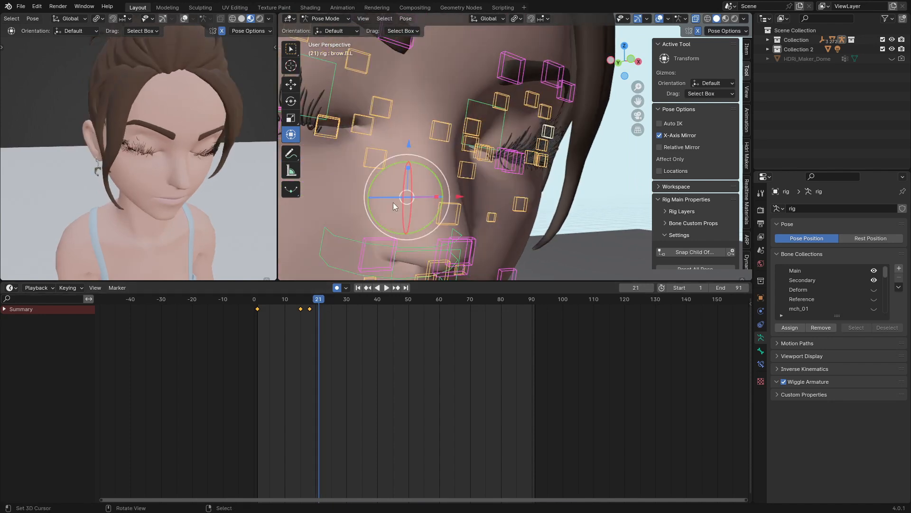
{"action": "key", "text": "i"}
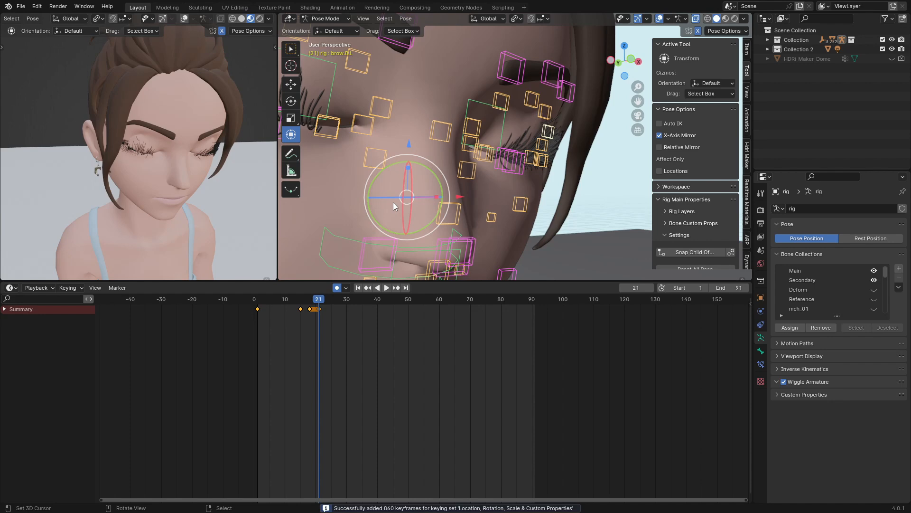
Reset the facial controls to open the eyes at frame 24, and shift the eyes control toward the side the head is turning.
{"action": "key", "text": "Right"}
{"action": "key", "text": "Right"}
{"action": "key", "text": "Right"}
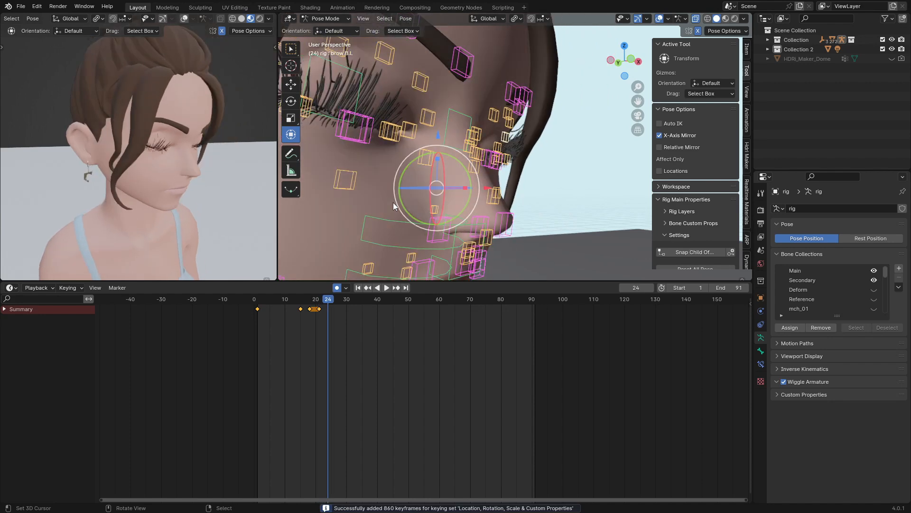
{"action": "middle_click_drag", "start_coordinate": [406, 177], "coordinate": [409, 151]}
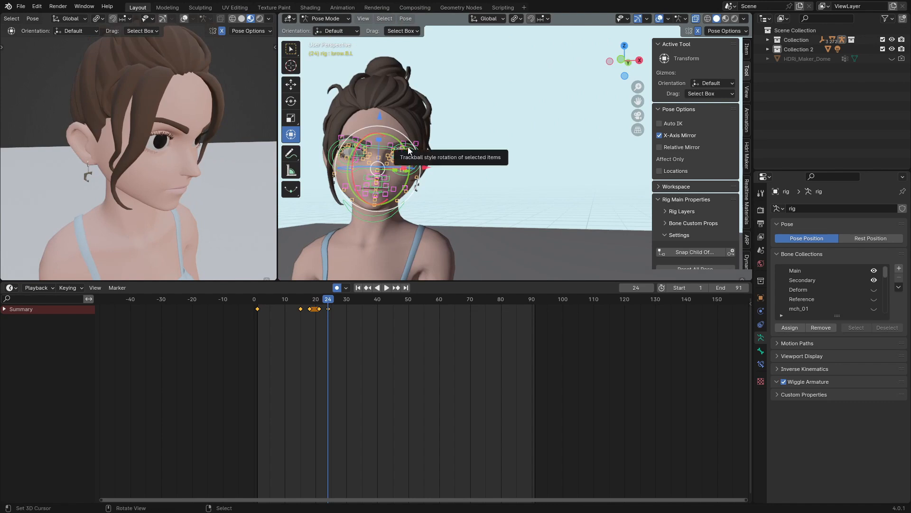
{"action": "left_click", "coordinate": [331, 158]}
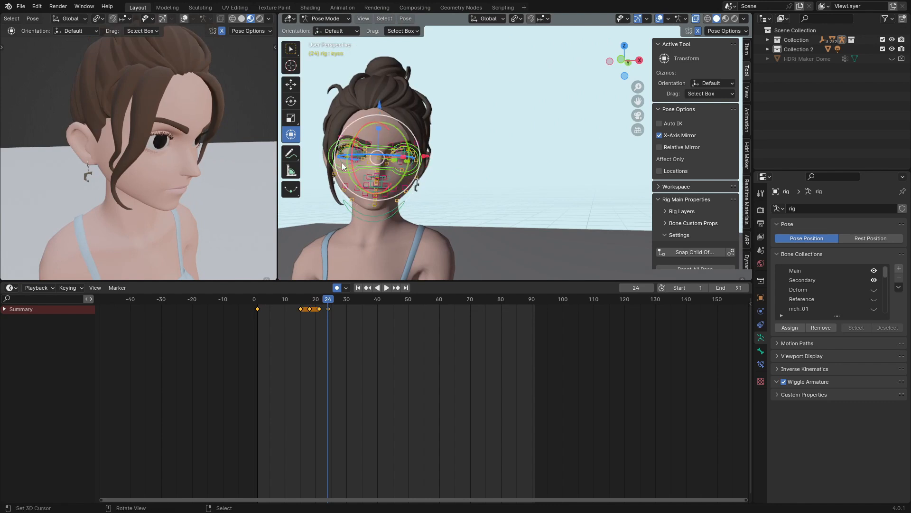
{"action": "key", "text": "g"}
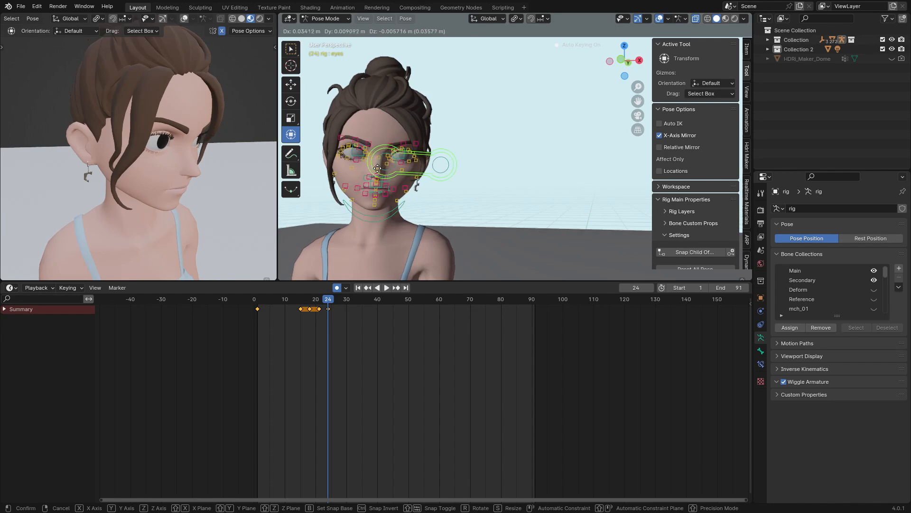
{"action": "left_click", "coordinate": [385, 169]}
Play back the blink and key all facial controls at frame 32 to hold the gaze.
{"action": "left_click", "coordinate": [284, 329]}
{"action": "key", "text": "space"}
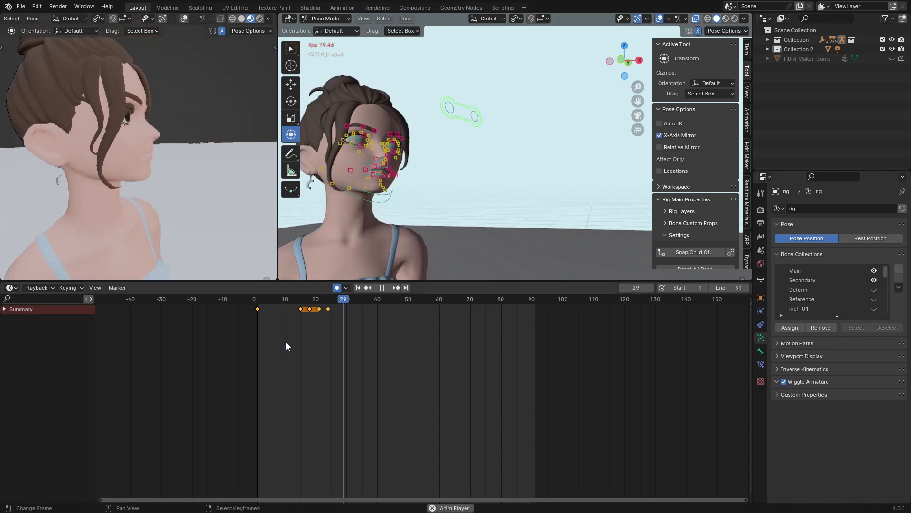
{"action": "left_click", "coordinate": [367, 354]}
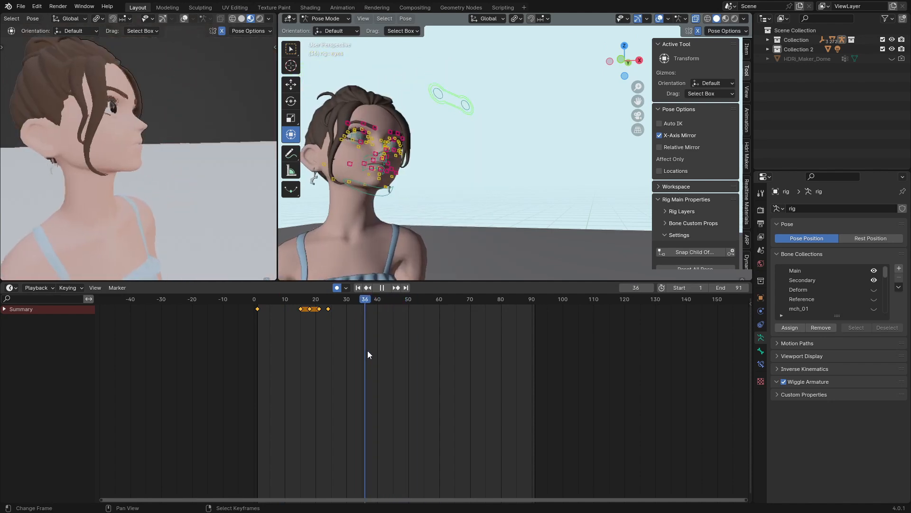
{"action": "left_click_drag", "start_coordinate": [373, 354], "coordinate": [352, 356]}
{"action": "scroll", "coordinate": [300, 307], "scroll_direction": "up", "scroll_amount": 2}
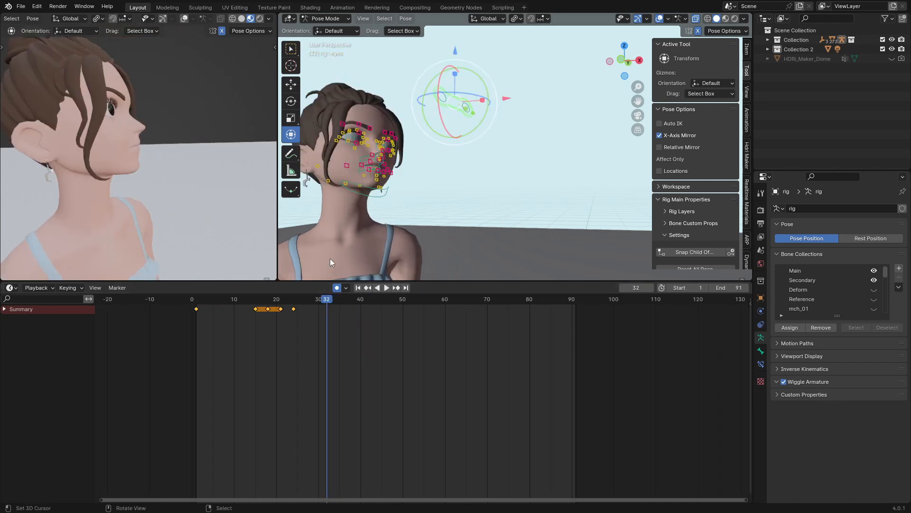
{"action": "key", "text": "a"}
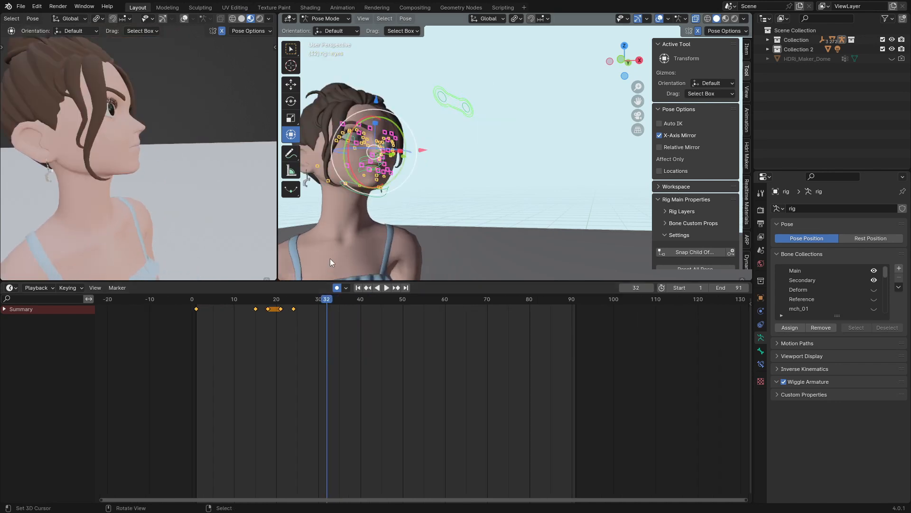
{"action": "key", "text": "i"}
Copy the closed-eye keyframes from frame 18 to frame 34.
{"action": "key", "text": "Right"}
{"action": "key", "text": "Right"}
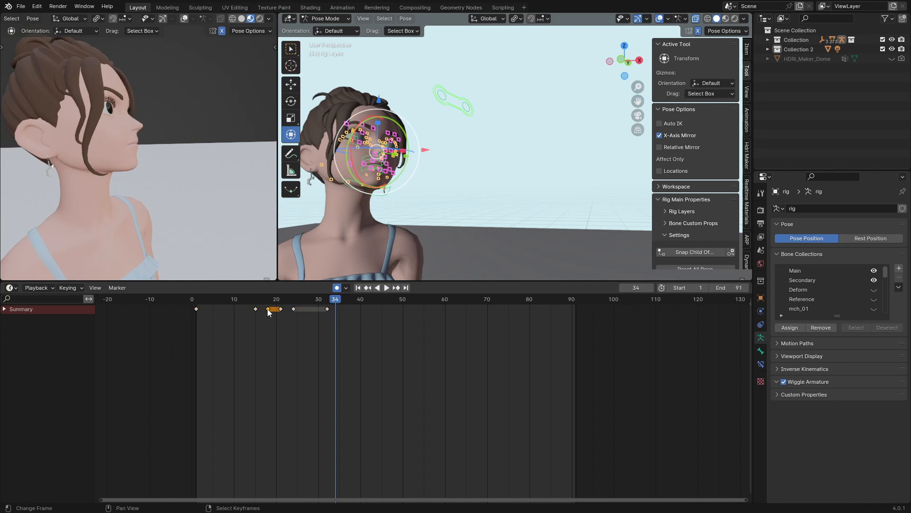
{"action": "key", "text": "ctrl+v"}
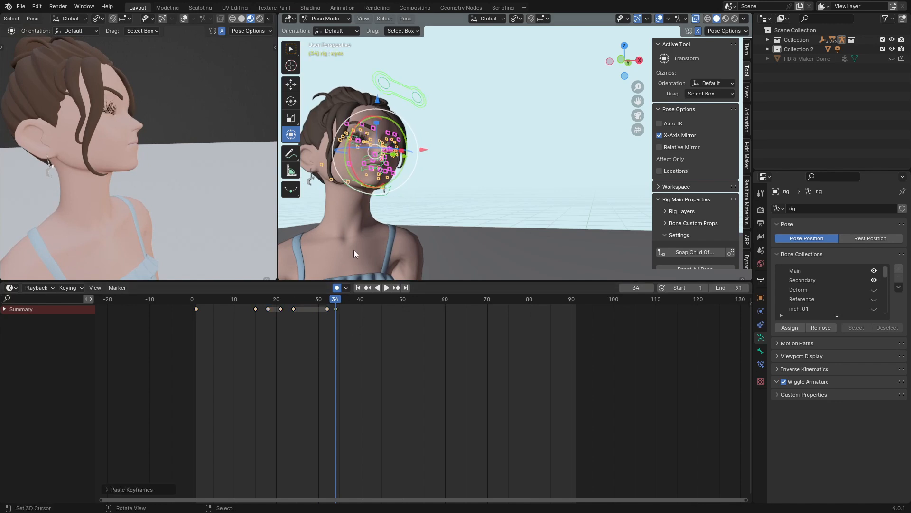
Key all facial controls at frame 43 to hold the closed eyes through the head turn.
{"action": "key", "text": "Right"}
{"action": "key", "text": "Right"}
{"action": "key", "text": "Right"}
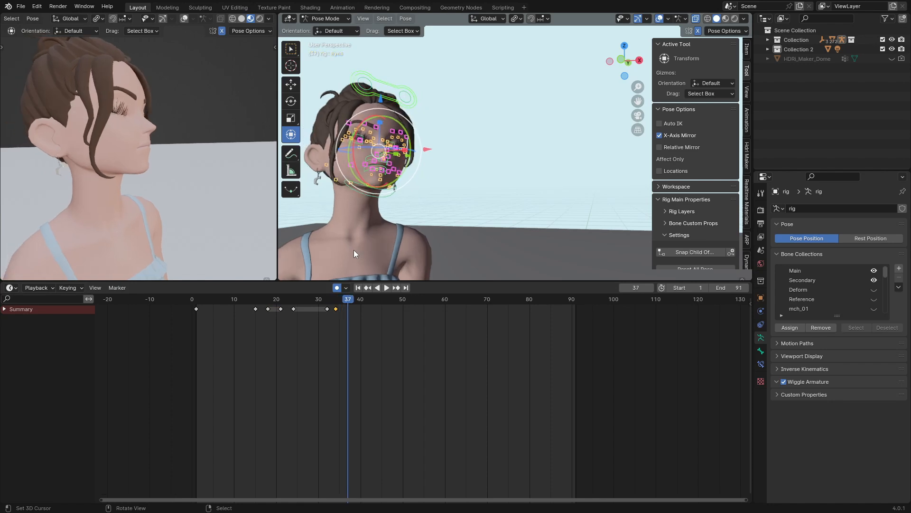
{"action": "key", "text": "Right"}
{"action": "key", "text": "Right"}
{"action": "key", "text": "Right"}
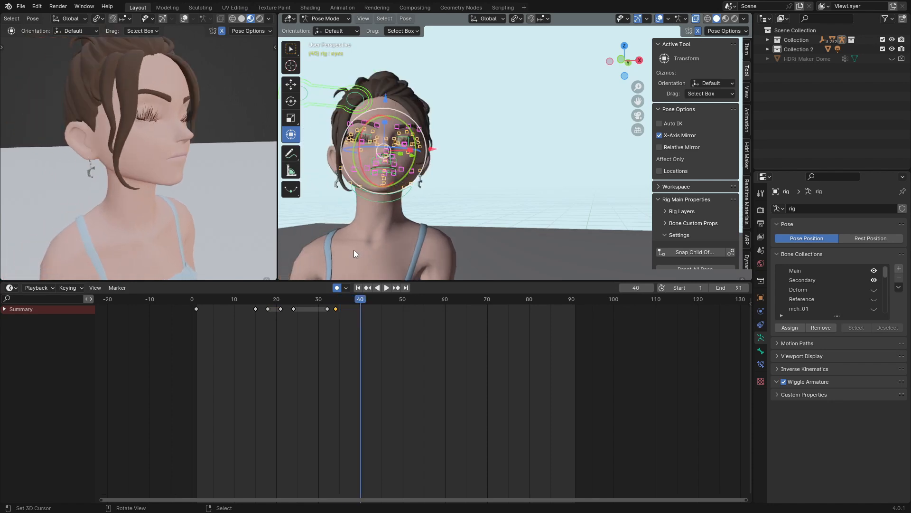
{"action": "key", "text": "Right"}
{"action": "key", "text": "Right"}
{"action": "key", "text": "Right"}
{"action": "key", "text": "Right"}
{"action": "key", "text": "Right"}
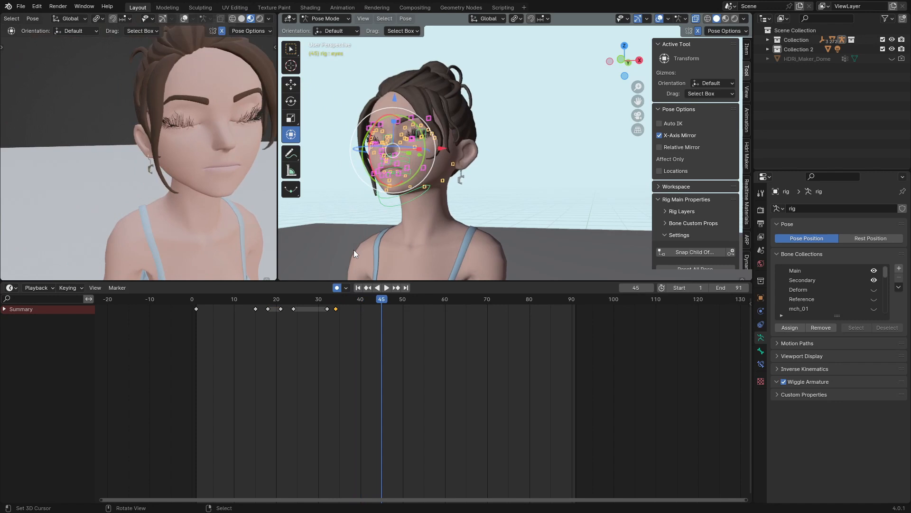
{"action": "key", "text": "Left"}
{"action": "key", "text": "Left"}
{"action": "key", "text": "i"}
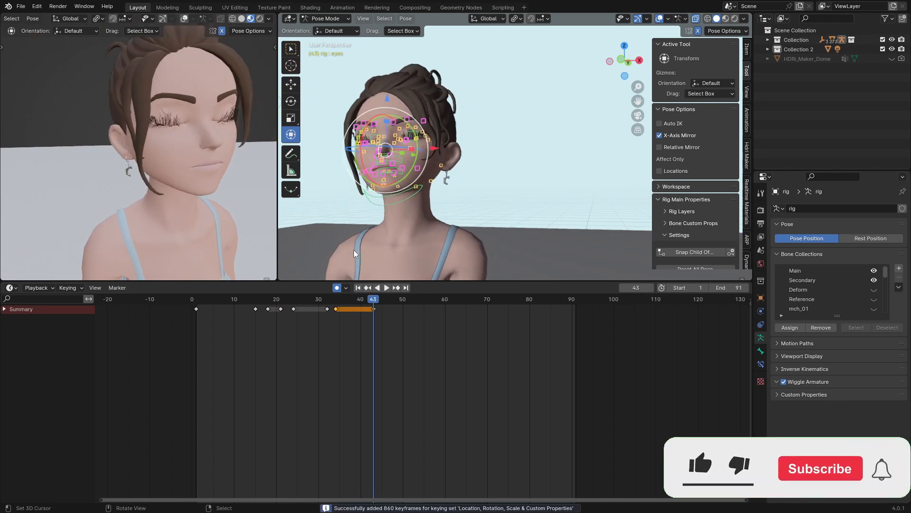
Reset the facial controls to open the eyes at frame 45, and move the eyes control sideways to redirect the gaze.
{"action": "scroll", "coordinate": [354, 249], "scroll_direction": "down", "scroll_amount": 2, "text": "alt"}
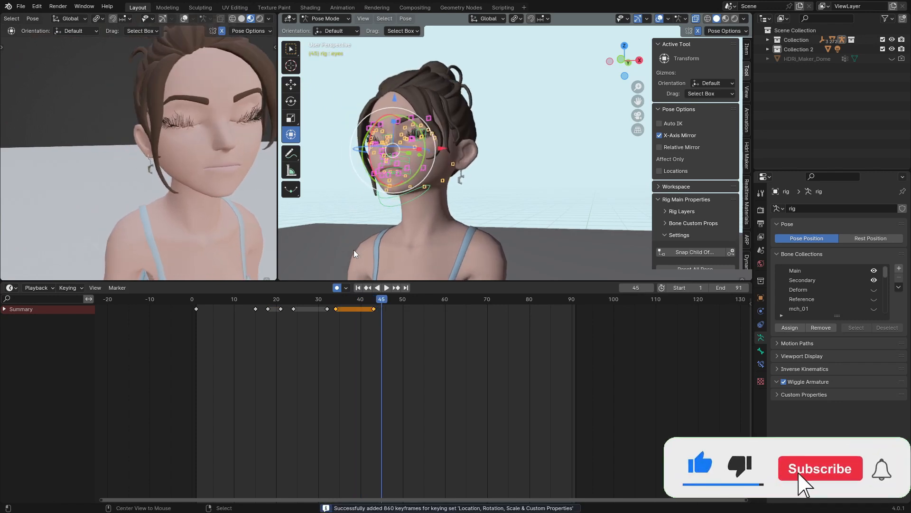
{"action": "key", "text": "alt+r"}
{"action": "left_click", "coordinate": [339, 81]}
{"action": "middle_click_drag", "start_coordinate": [339, 81], "coordinate": [400, 115]}
{"action": "key", "text": "g"}
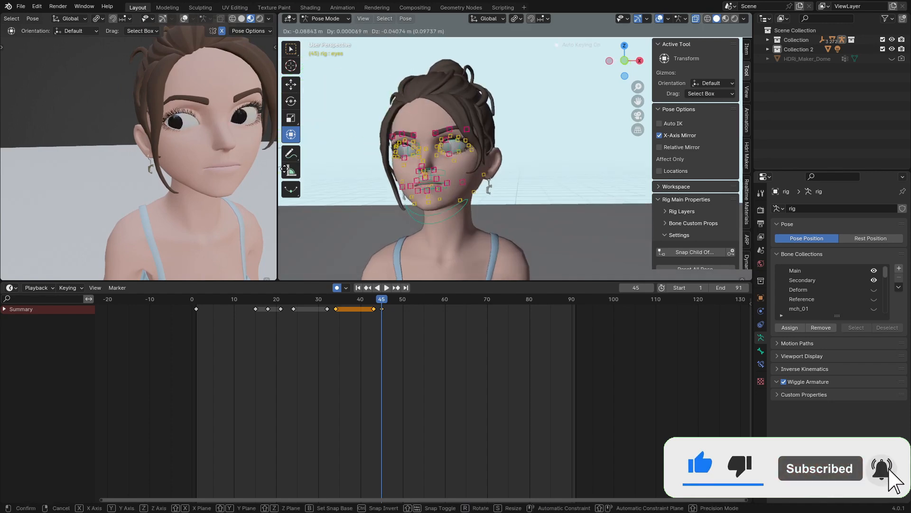
{"action": "left_click", "coordinate": [368, 156]}
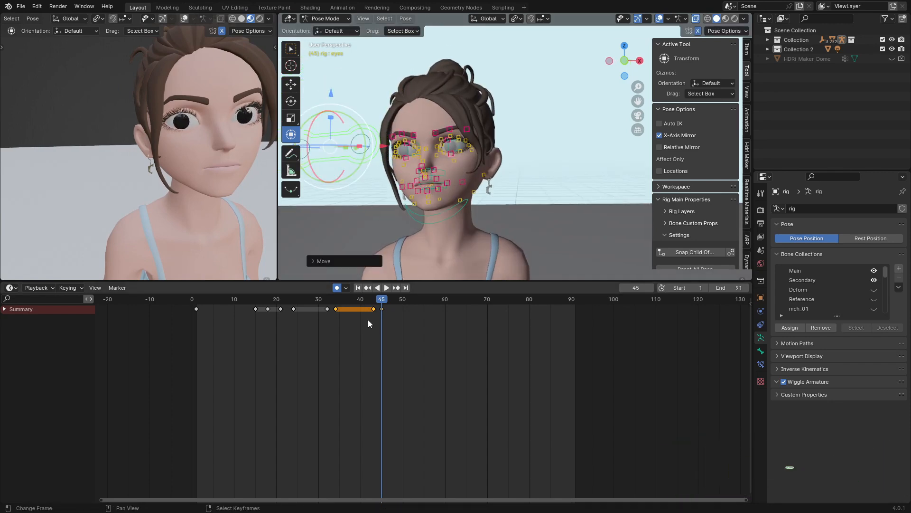
Play back the animation and set the preview viewport to rendered shading, framed on the full figure.
{"action": "key", "text": "space"}
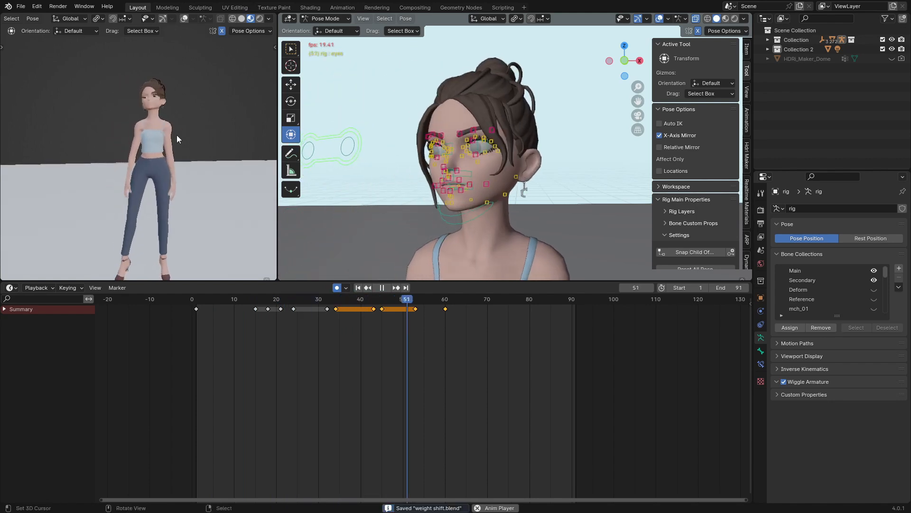
{"action": "key", "text": "space"}
{"action": "scroll", "coordinate": [177, 135], "scroll_direction": "down", "scroll_amount": 3}
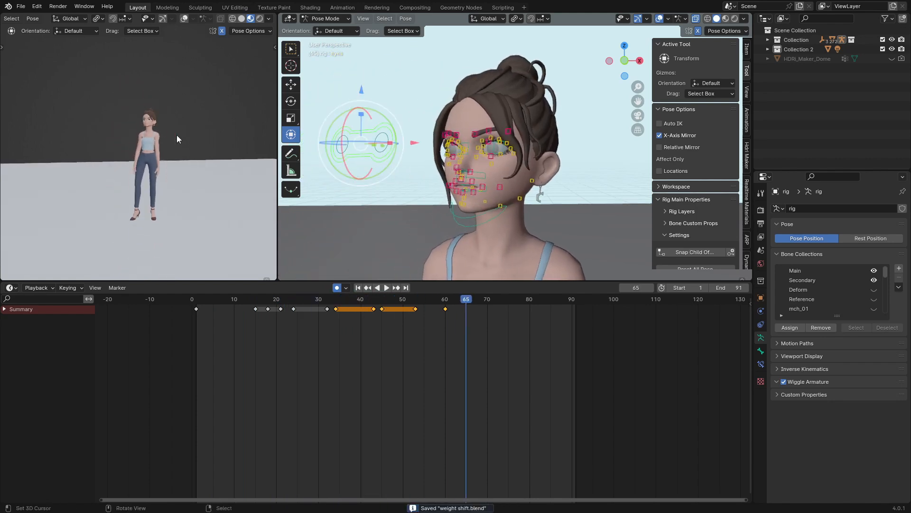
{"action": "left_click", "coordinate": [260, 19]}
{"action": "middle_click_drag", "start_coordinate": [220, 144], "coordinate": [203, 132], "text": "shift"}
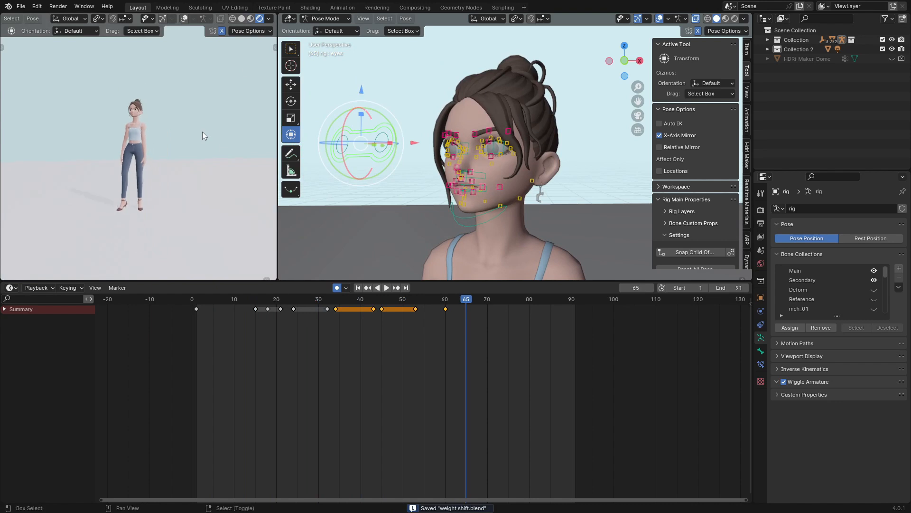
{"action": "scroll", "coordinate": [37, 19], "scroll_direction": "up", "scroll_amount": 5}
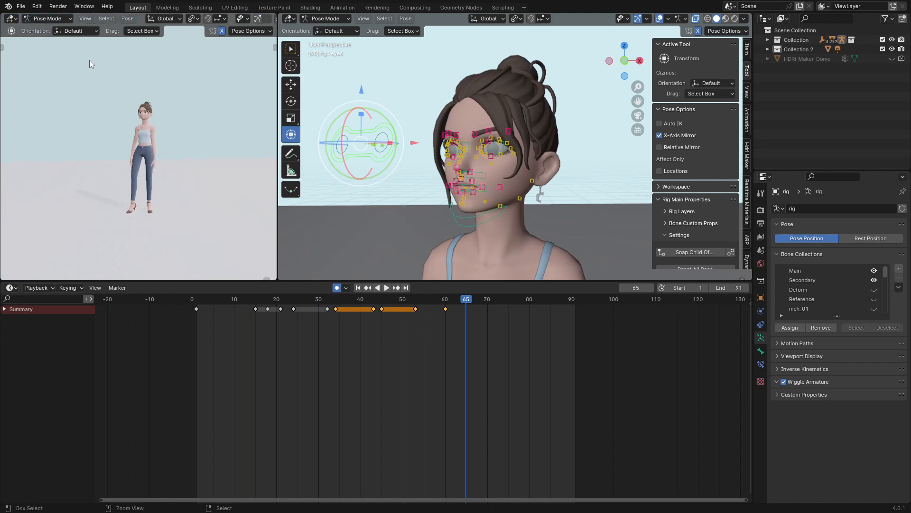
Save the file and render the animation from the preview viewport.
{"action": "key", "text": "Down"}
{"action": "key", "text": "ctrl+s"}
{"action": "left_click", "coordinate": [85, 19]}
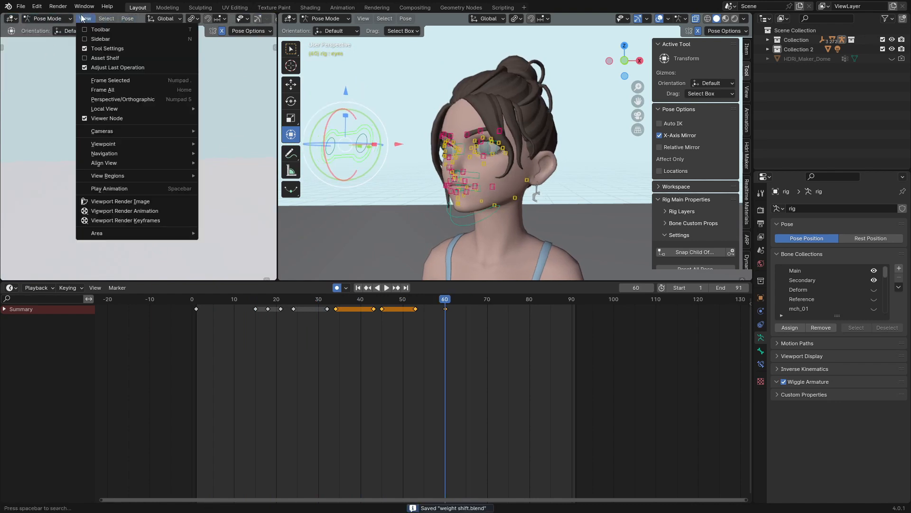
{"action": "left_click", "coordinate": [124, 210]}
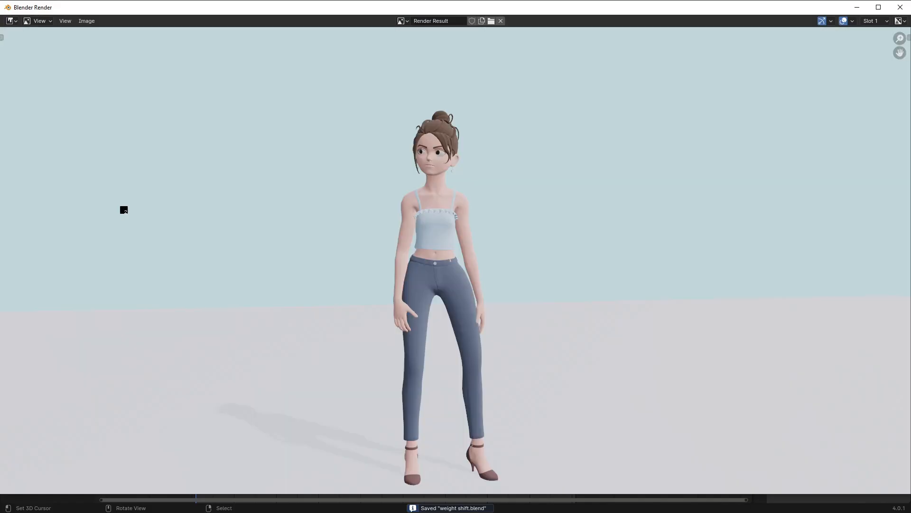